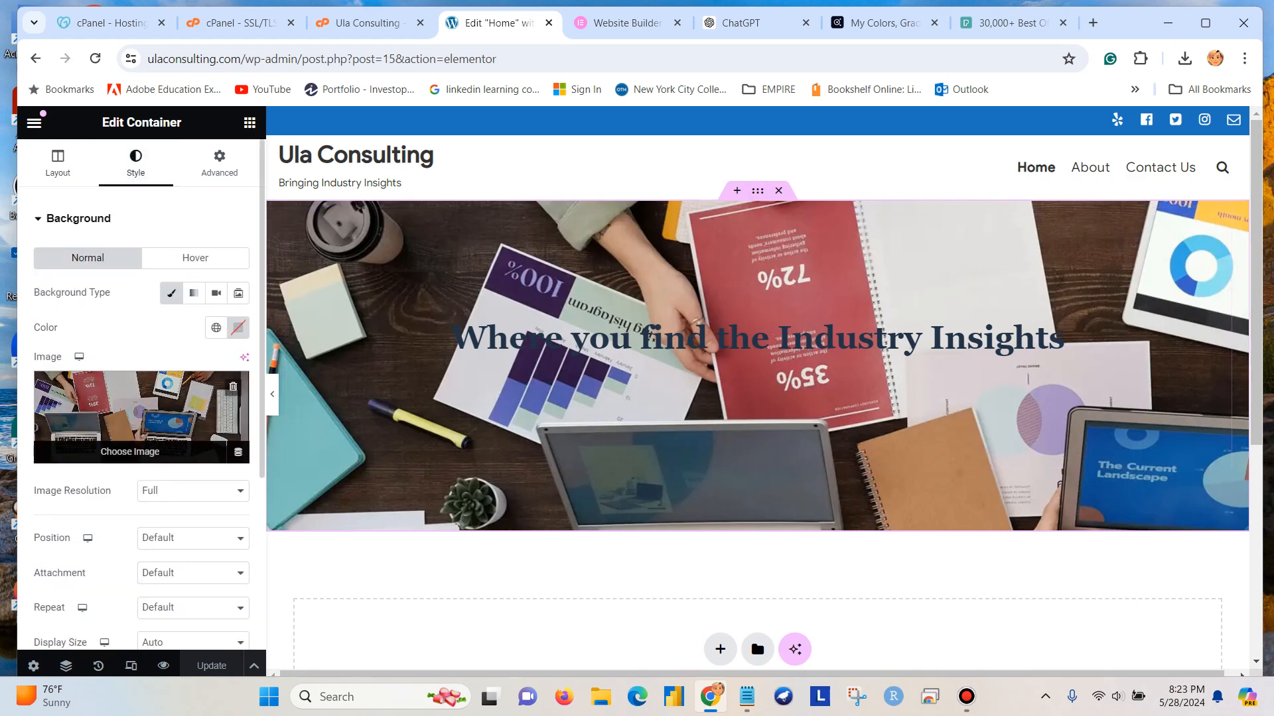
# Permanently delete OP_banner.webp and lecturusbanner.png from the media library used for the container's background image.
pyautogui.click(142, 417)
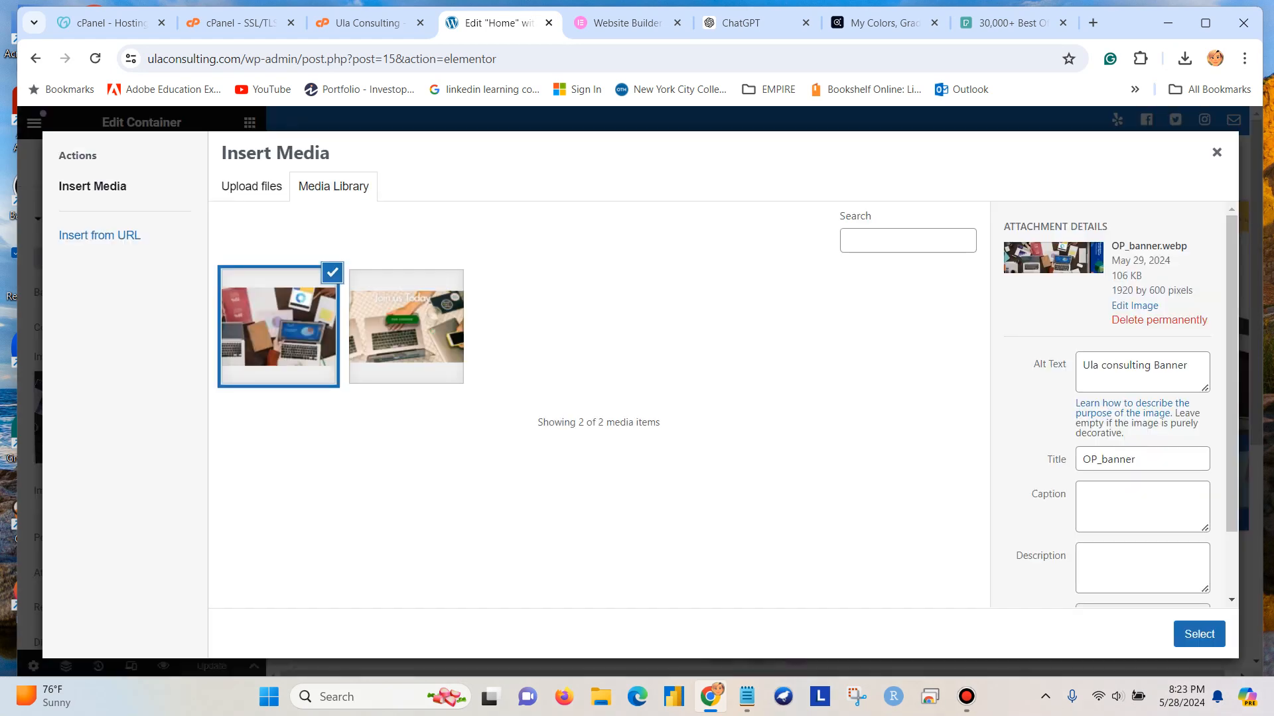
pyautogui.click(1159, 320)
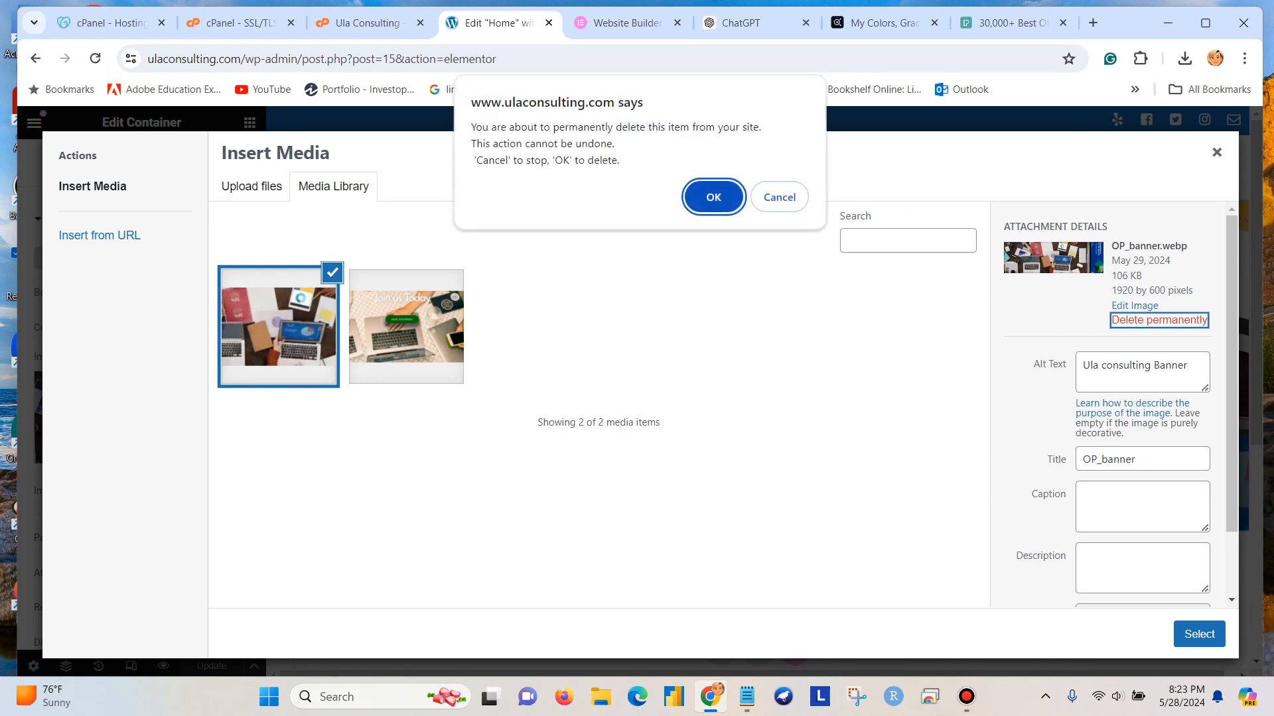
pyautogui.press('Return')
pyautogui.click(279, 326)
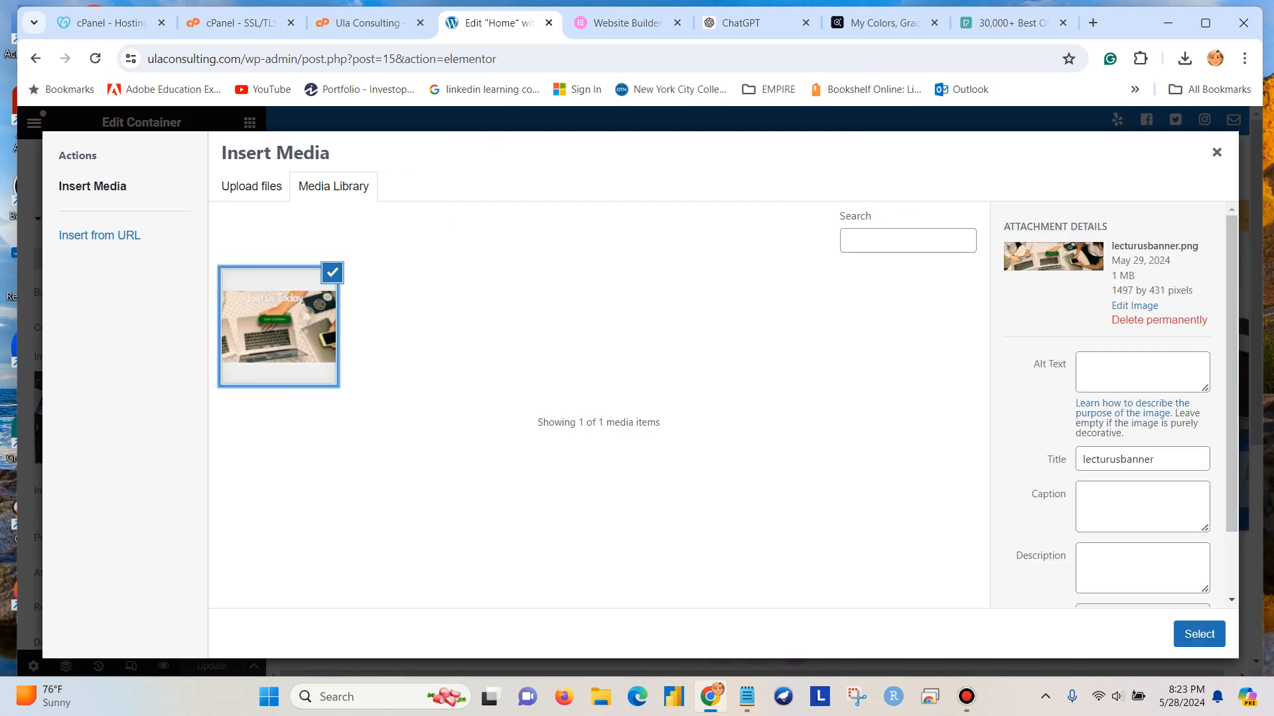
pyautogui.click(1159, 321)
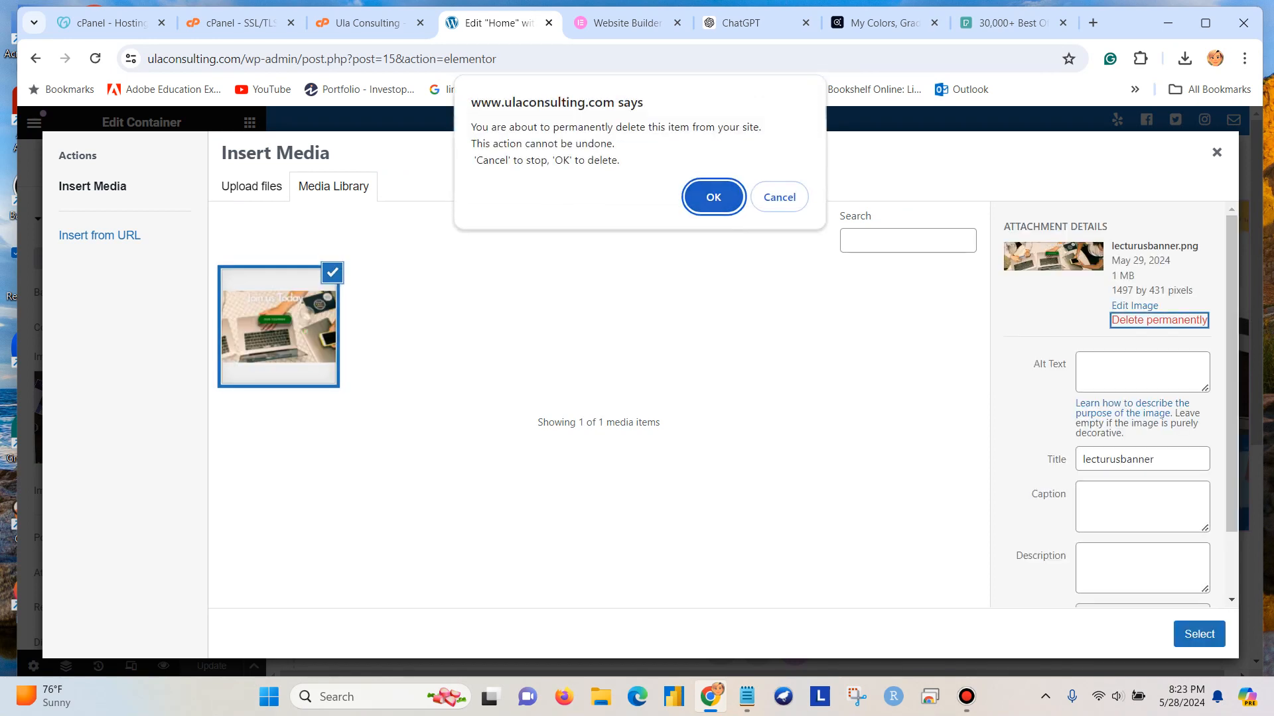
pyautogui.press('Return')
# Upload WP_banner.webp to the media library from the Desktop folder internship > Courses > Wordpress.
pyautogui.click(252, 187)
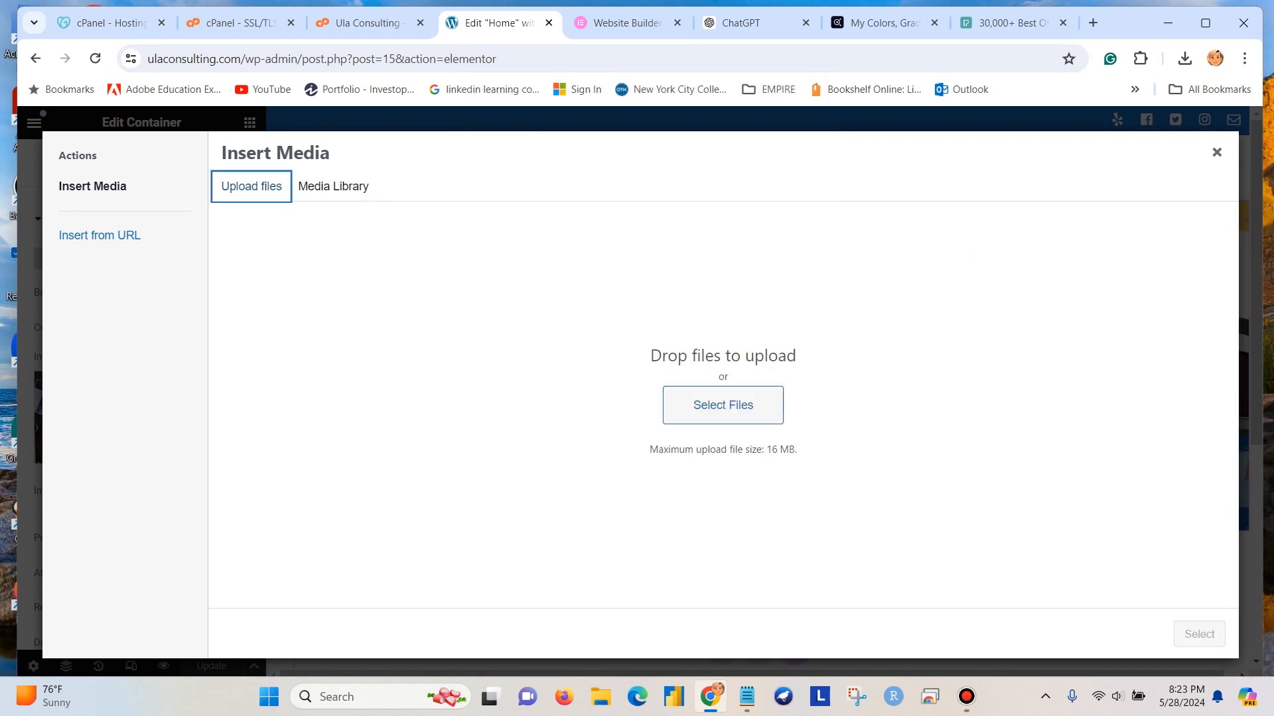
pyautogui.click(723, 406)
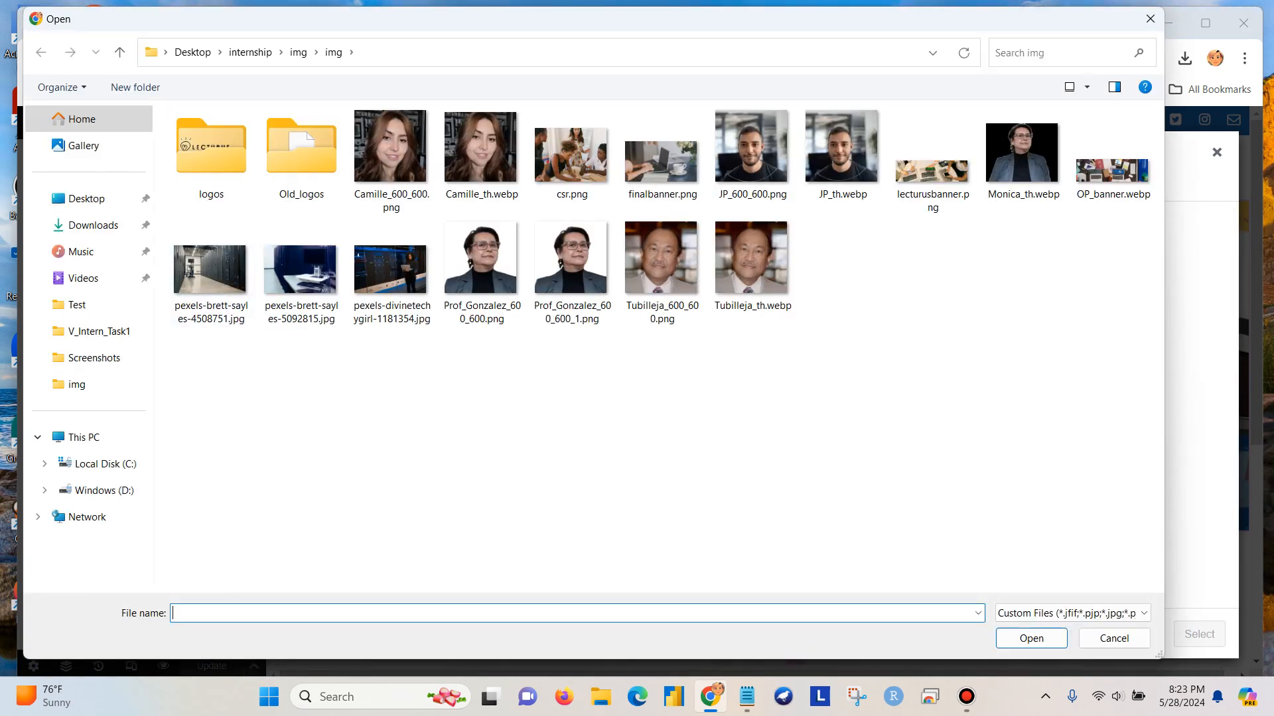
pyautogui.click(86, 198)
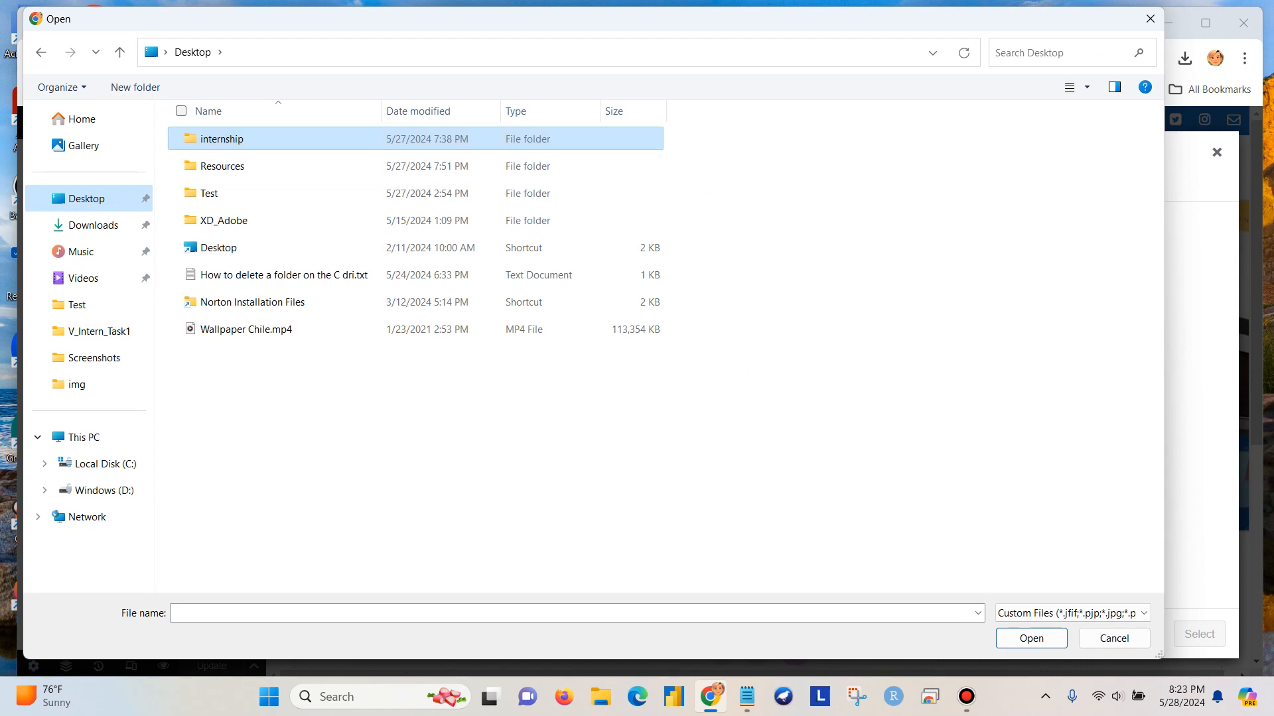
pyautogui.doubleClick(222, 139)
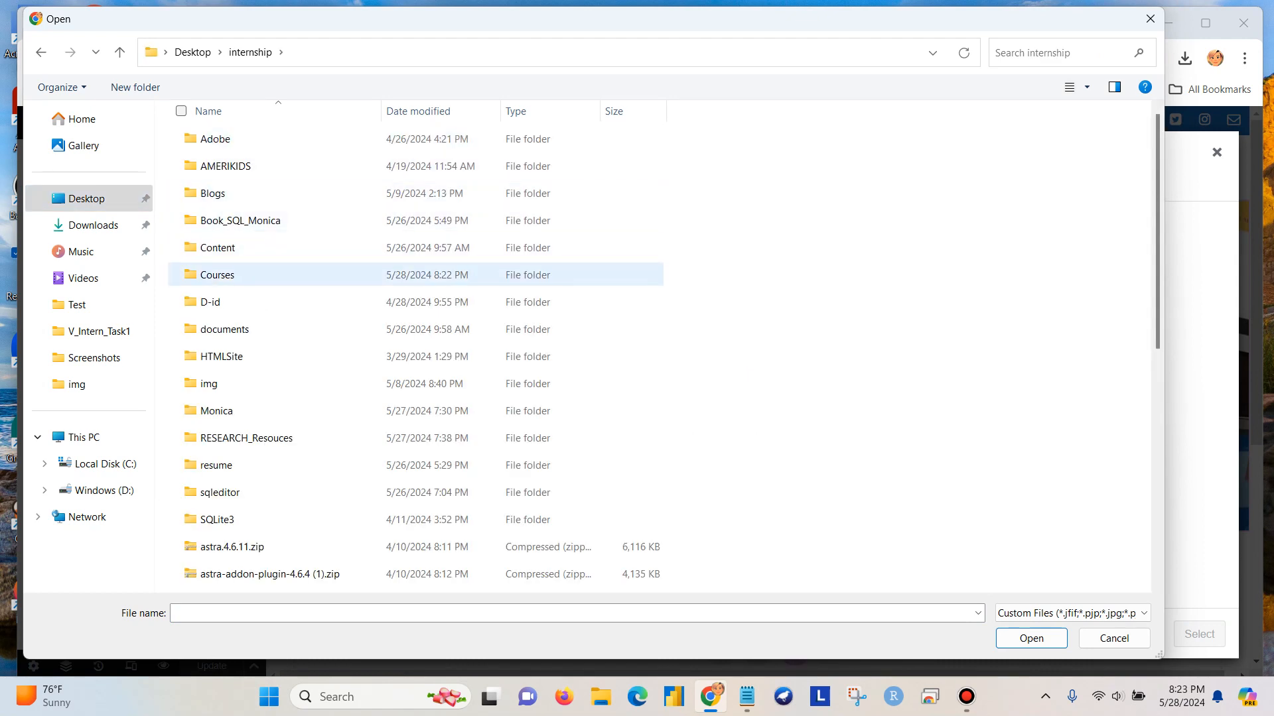
pyautogui.doubleClick(216, 275)
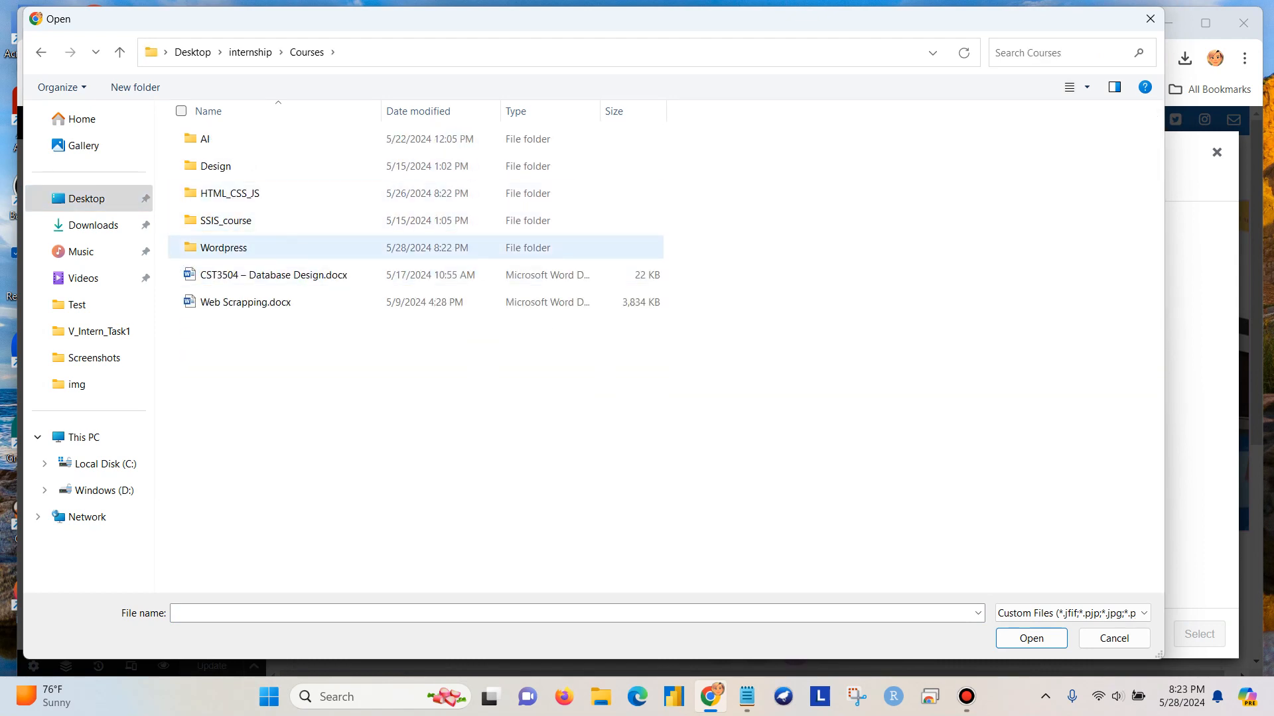
pyautogui.doubleClick(223, 248)
pyautogui.click(211, 164)
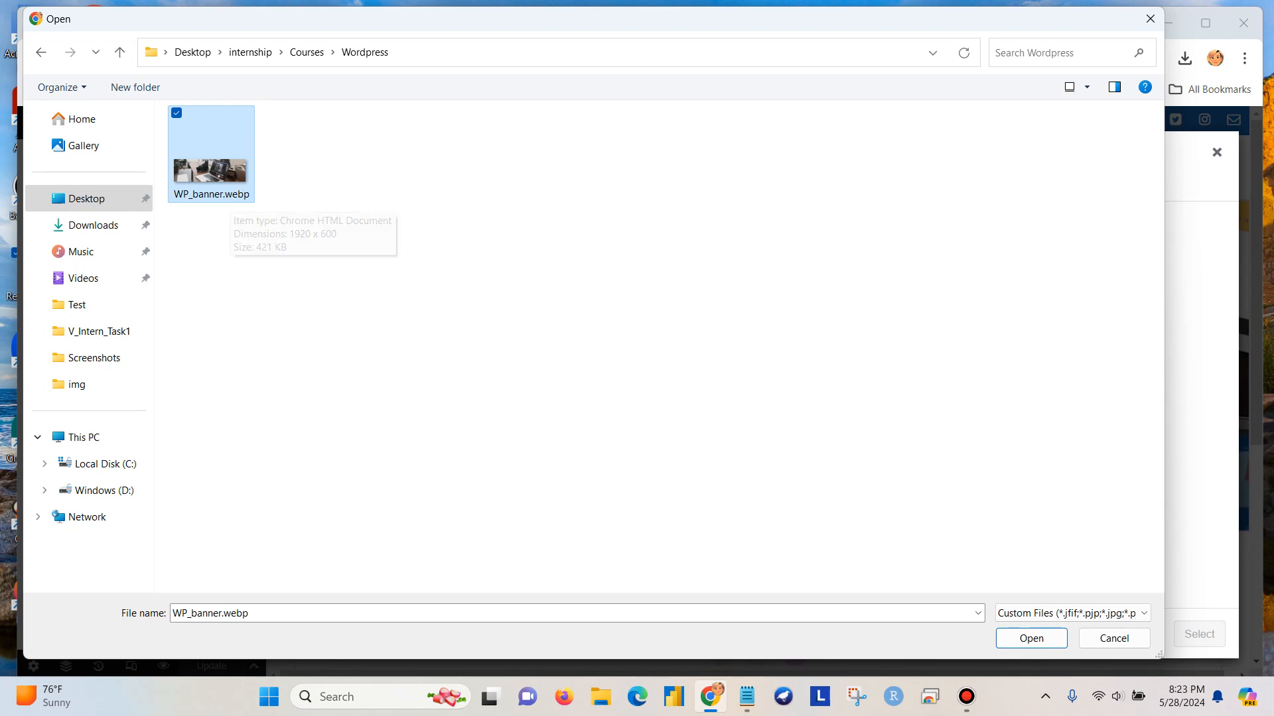
pyautogui.click(1031, 638)
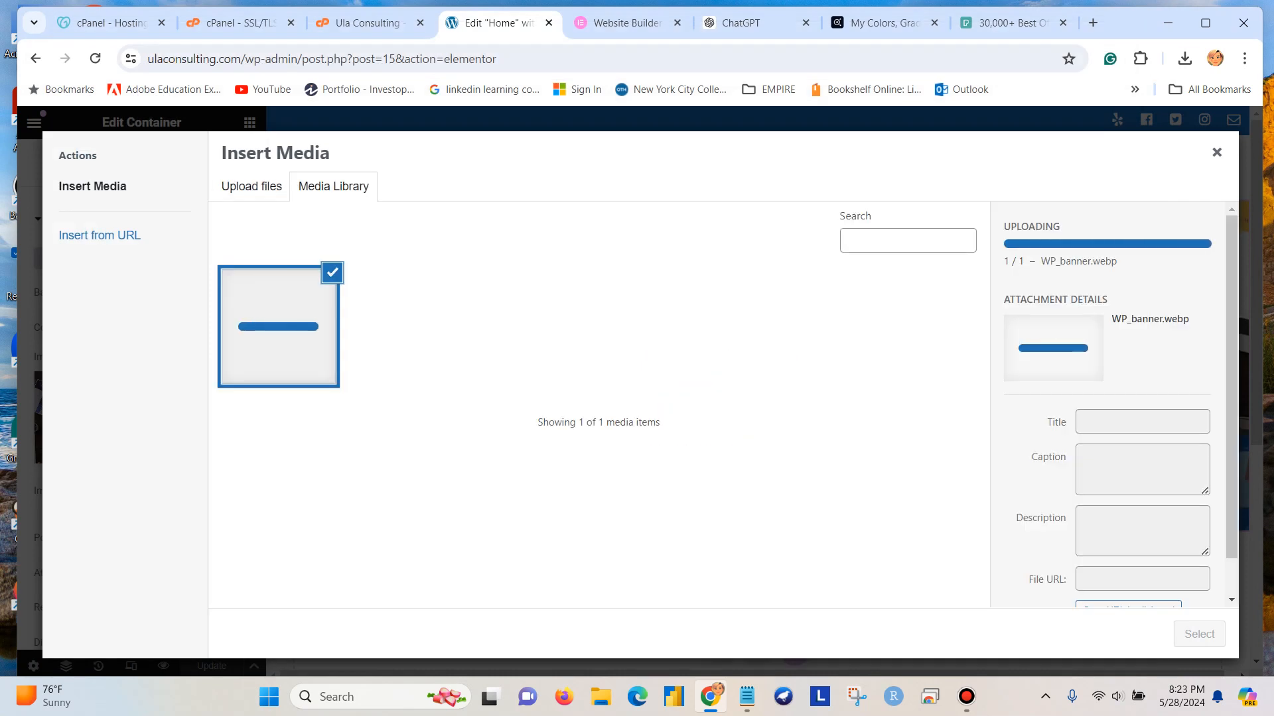
# Insert WP_banner.webp as the container's background image with the alt text "Ulaconsulting Banner" and update the page.
pyautogui.click(1143, 422)
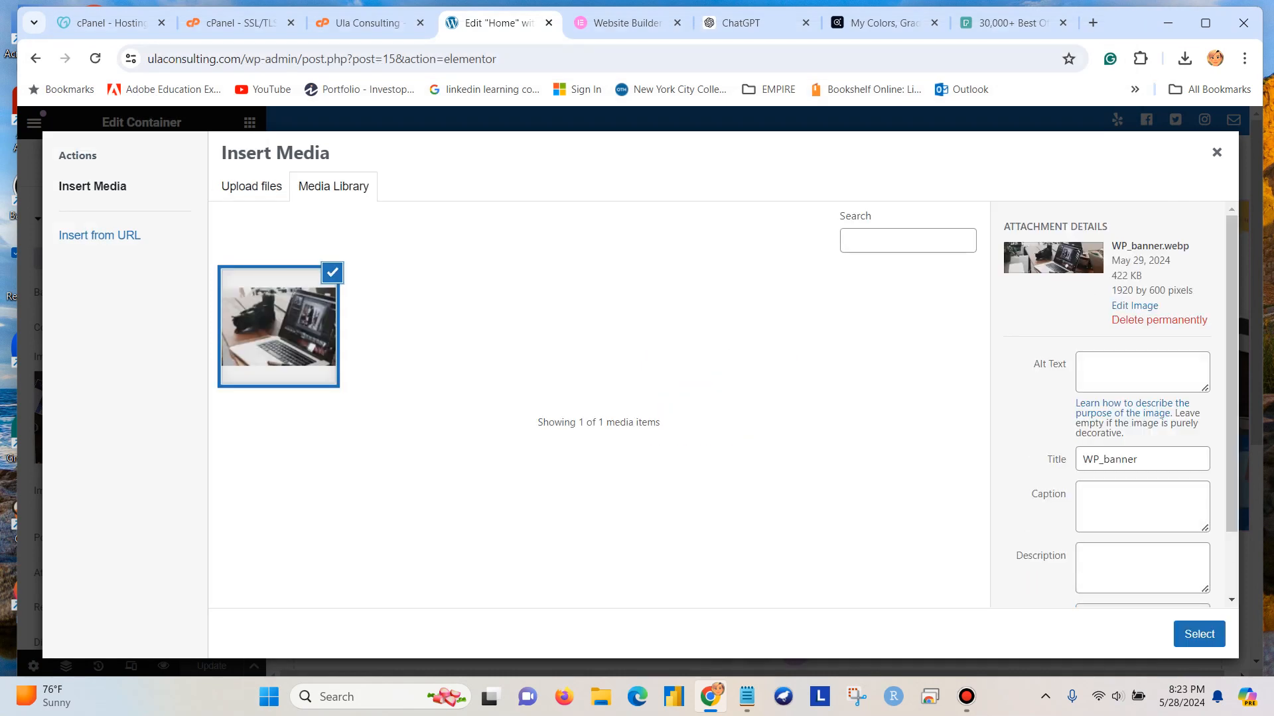
pyautogui.click(1142, 372)
pyautogui.write('Ulacon')
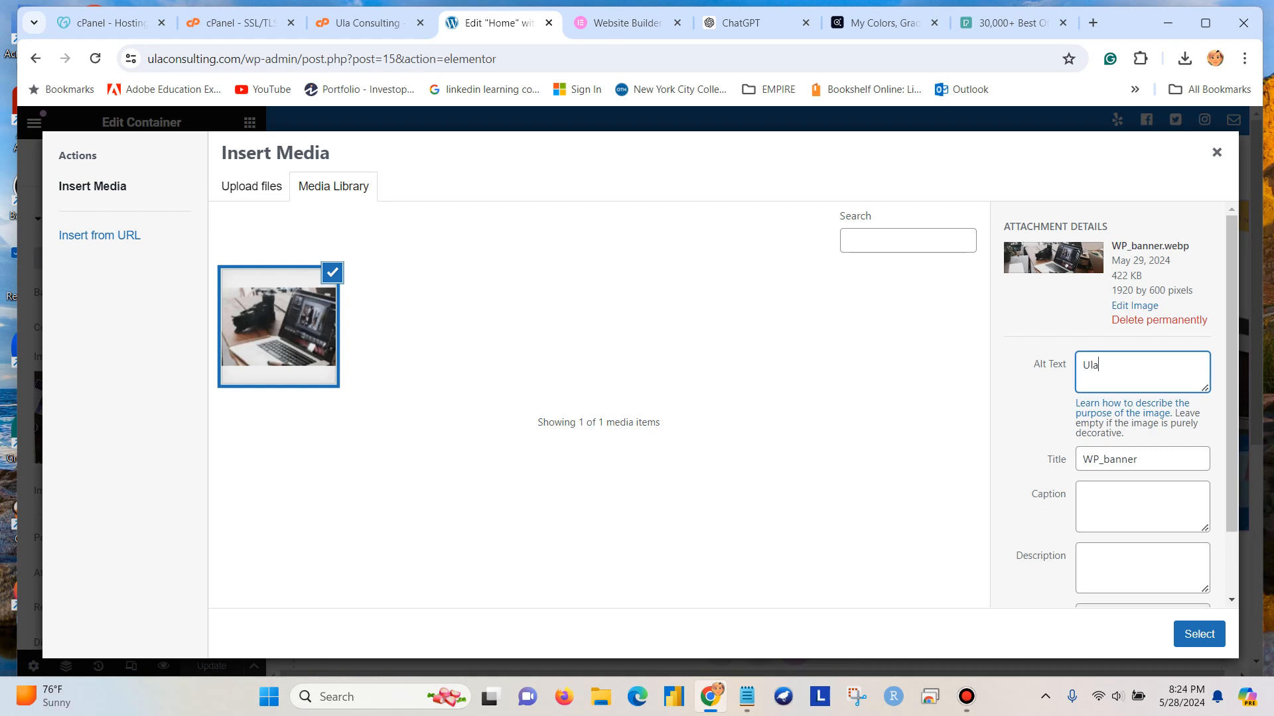
pyautogui.write('sulting Banner')
pyautogui.click(1198, 634)
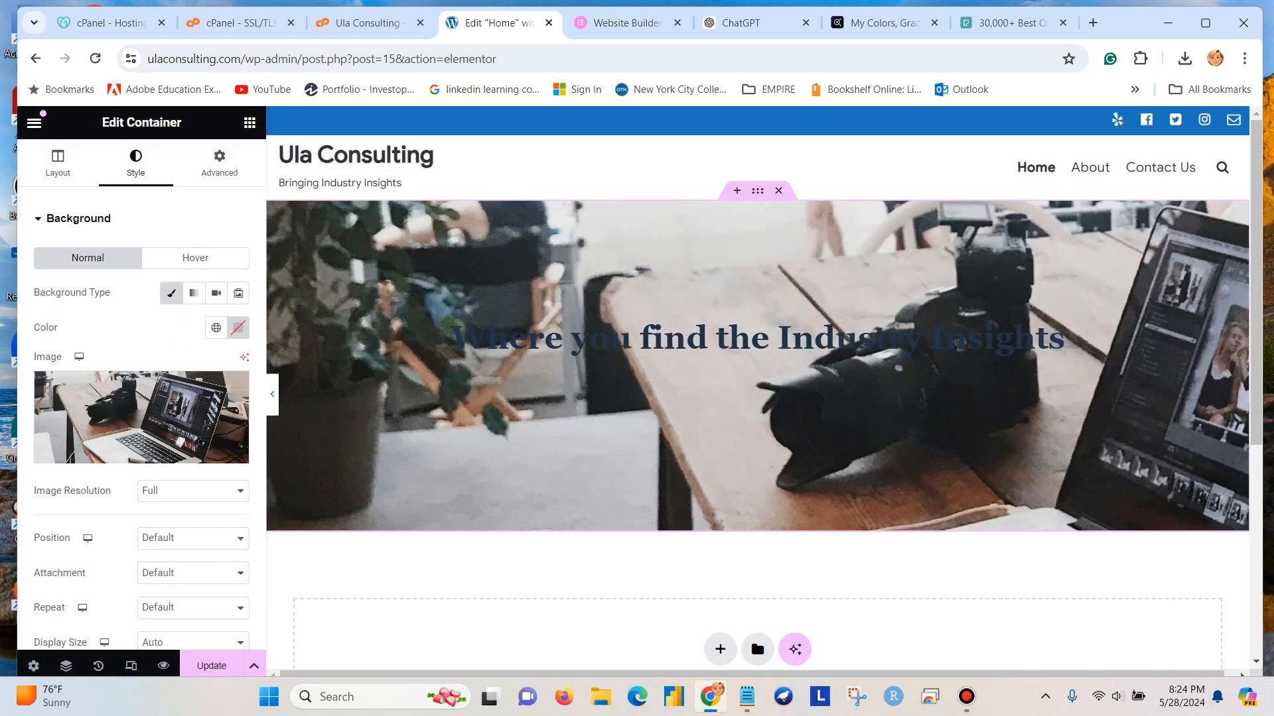
pyautogui.click(211, 665)
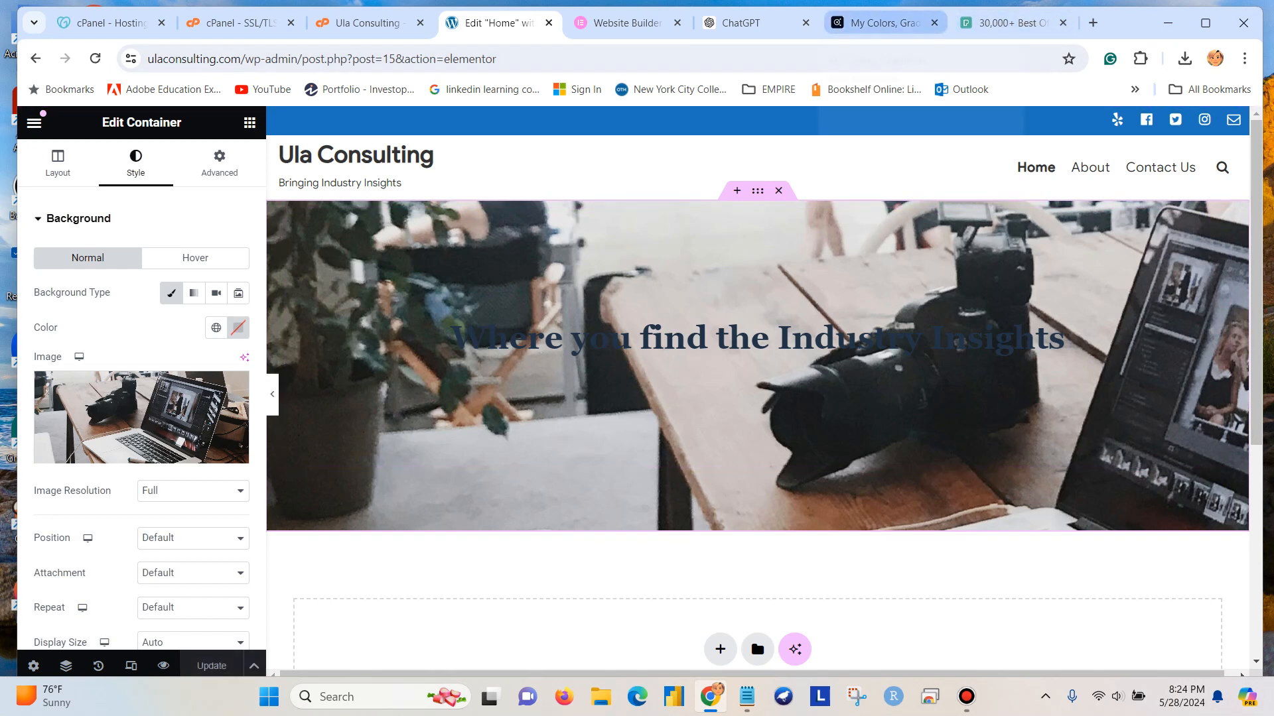
# Switch to Adobe Color and open the DB color theme in the library to view its hex codes.
pyautogui.click(885, 23)
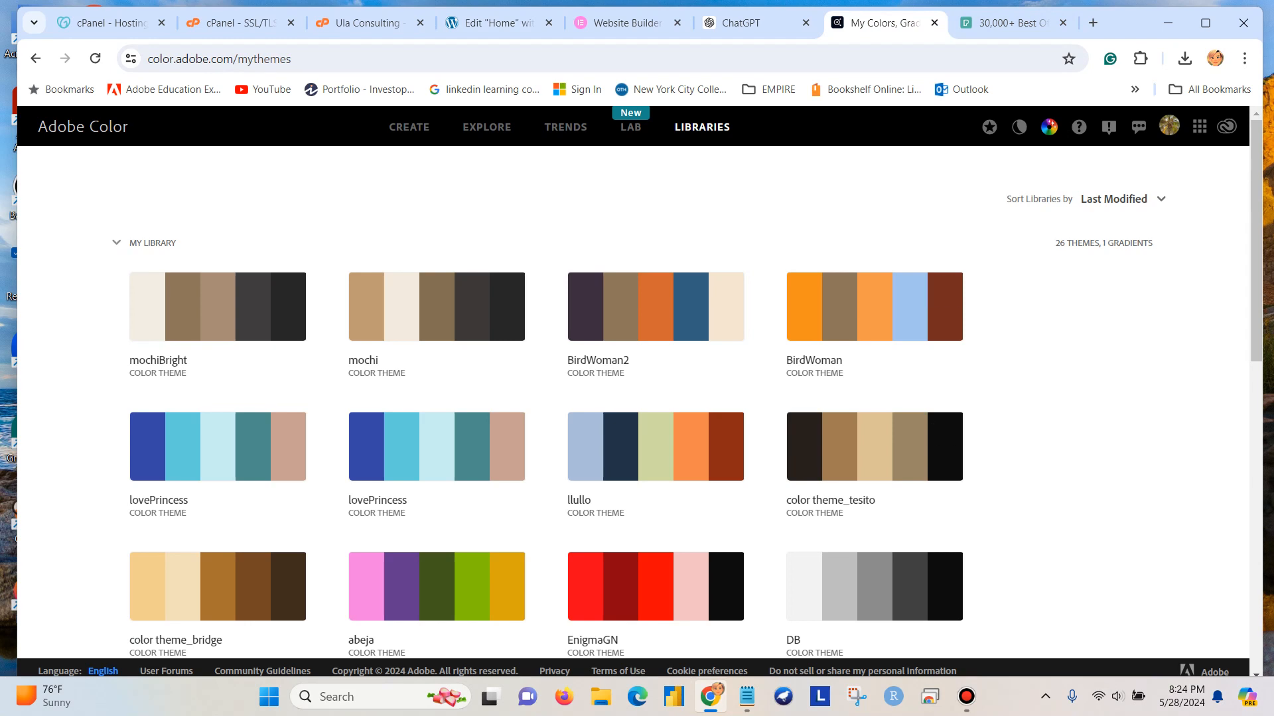
pyautogui.scroll(-3, 686, 398)
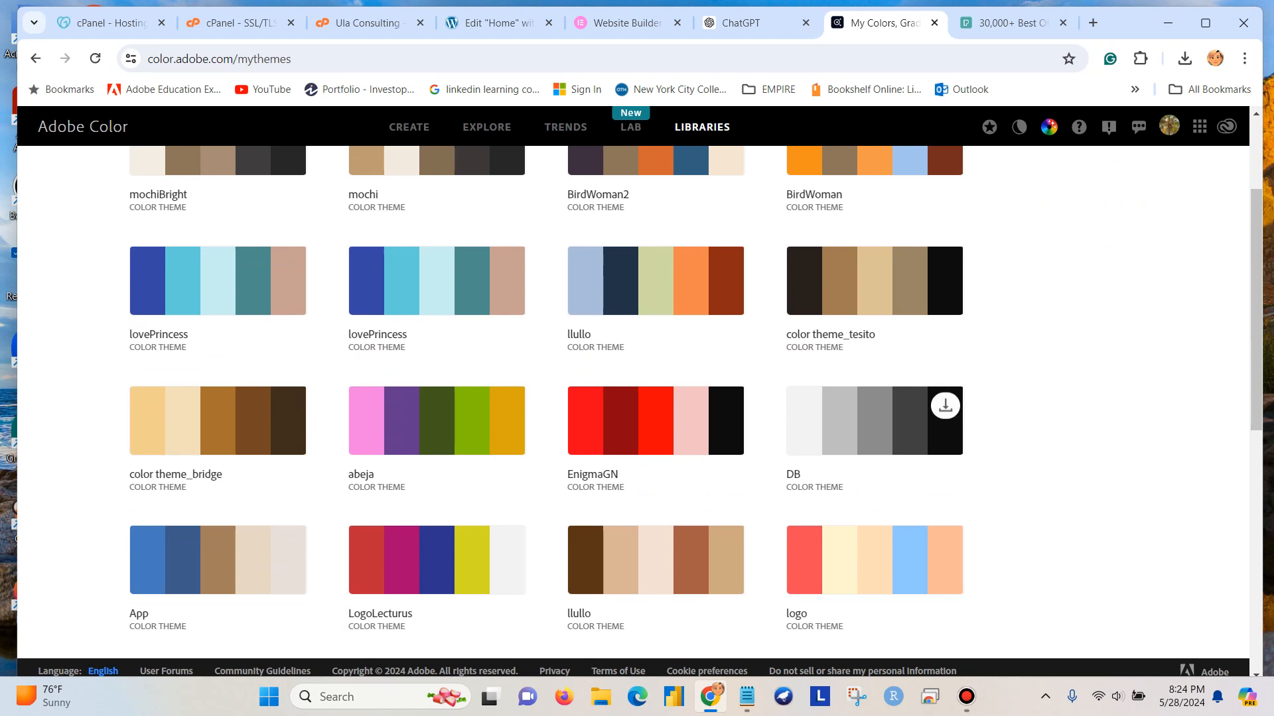
pyautogui.click(874, 424)
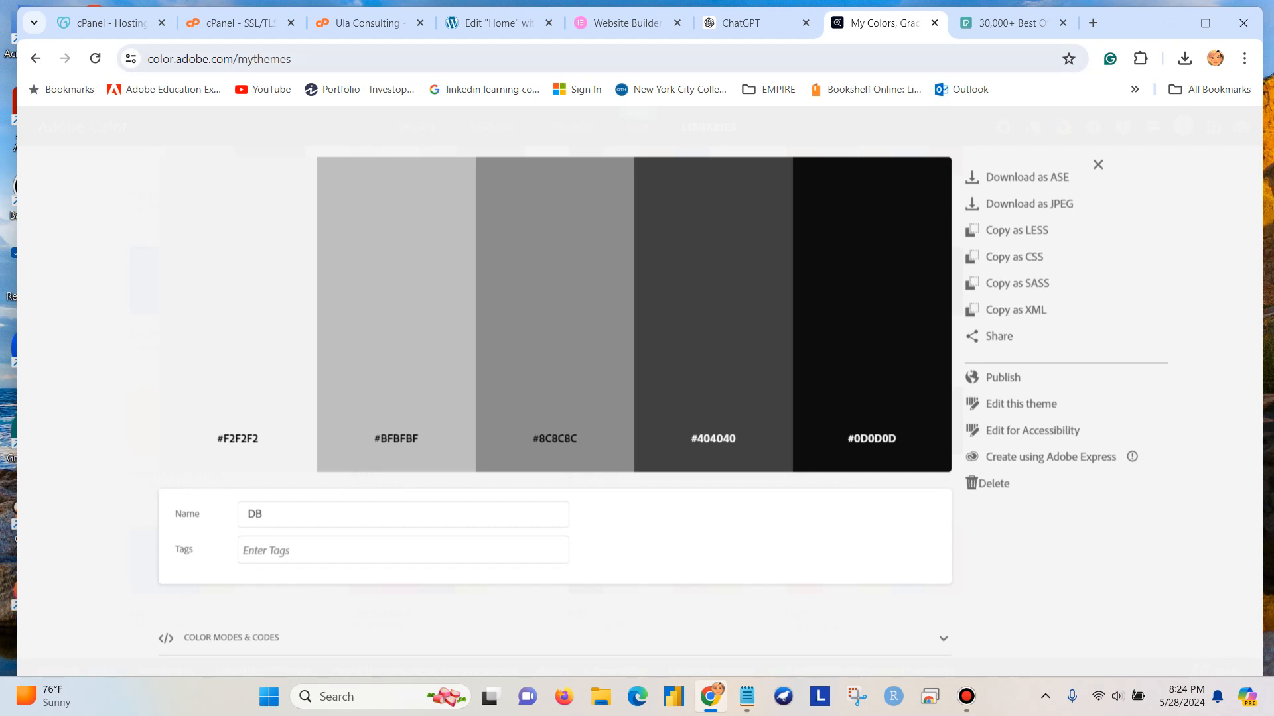
# Return to the Elementor editor, set the banner heading's text color to #f2f2f2 and update the page.
pyautogui.click(495, 22)
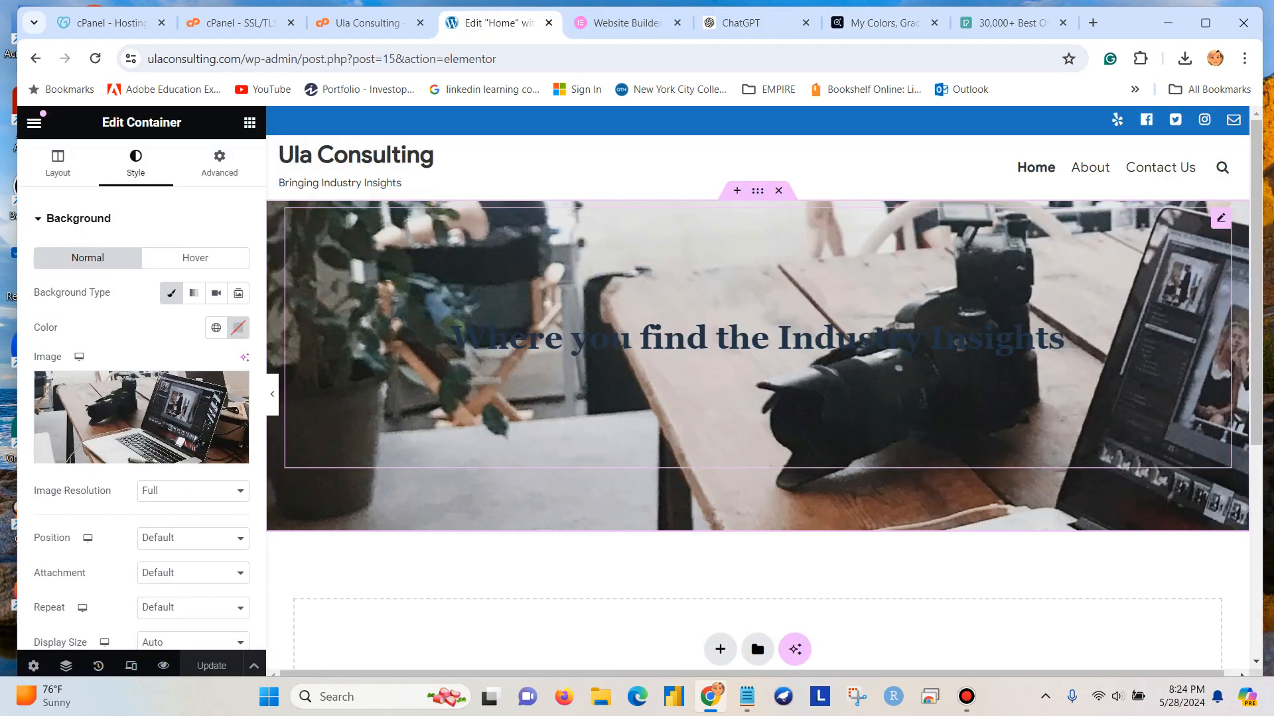
pyautogui.click(1064, 338)
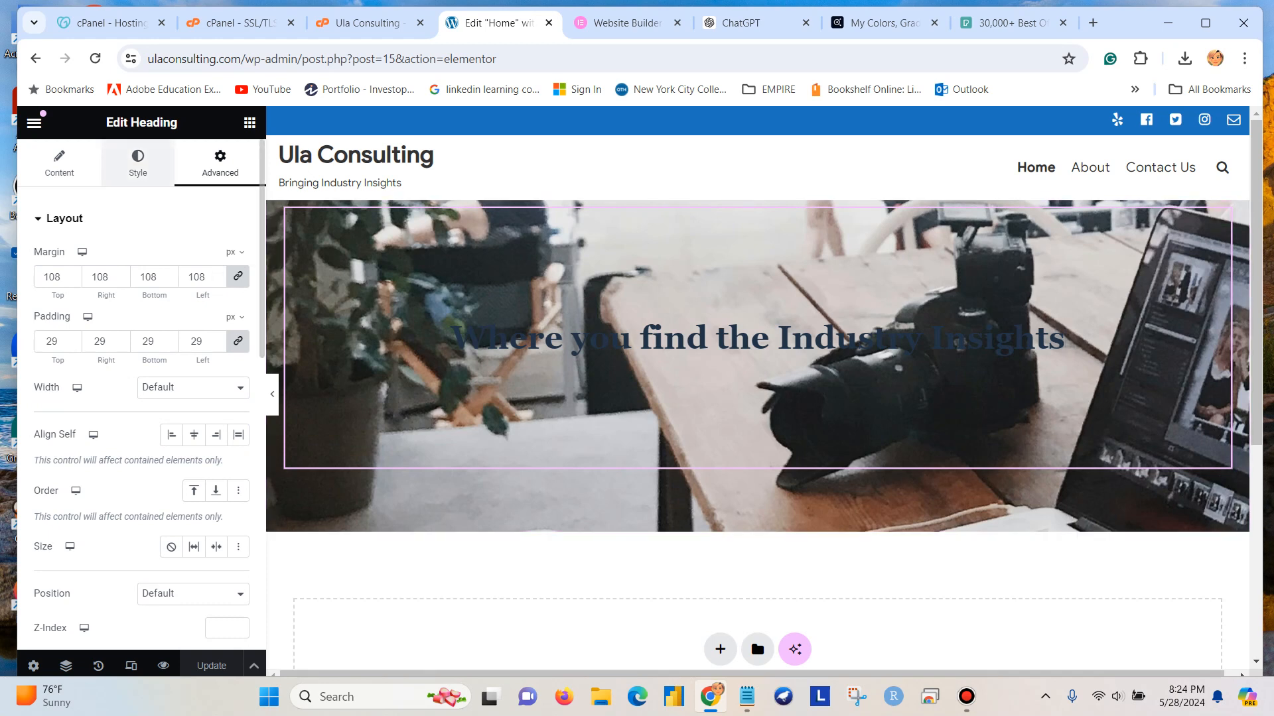
pyautogui.click(137, 163)
pyautogui.click(238, 293)
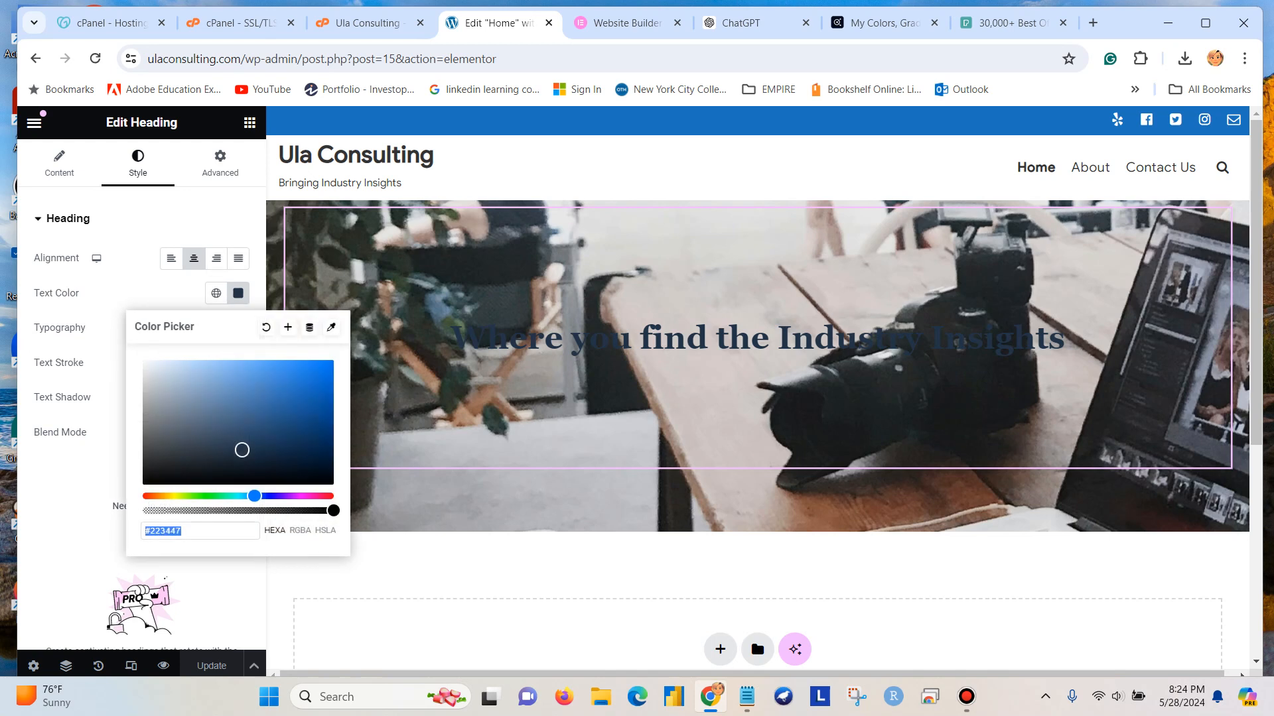
pyautogui.click(182, 531)
pyautogui.press('BackSpace')
pyautogui.press('BackSpace')
pyautogui.press('BackSpace')
pyautogui.press('BackSpace')
pyautogui.press('BackSpace')
pyautogui.press('BackSpace')
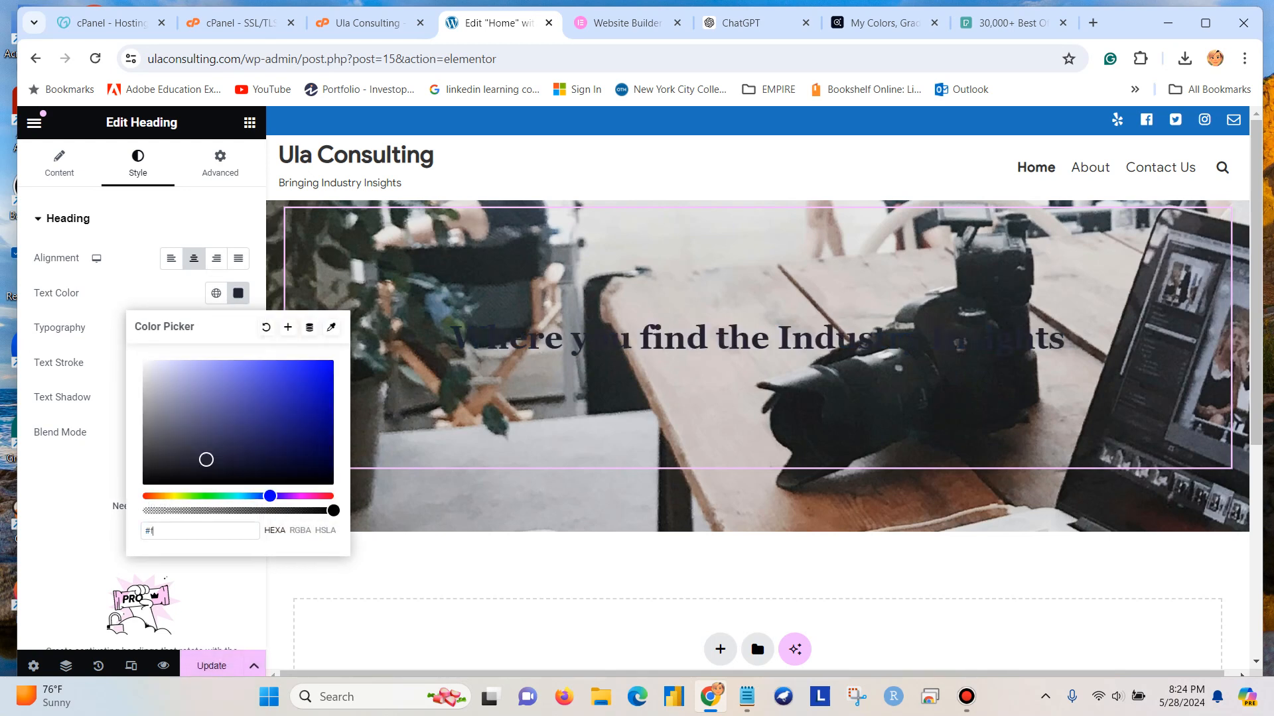
pyautogui.write('f2f2f2')
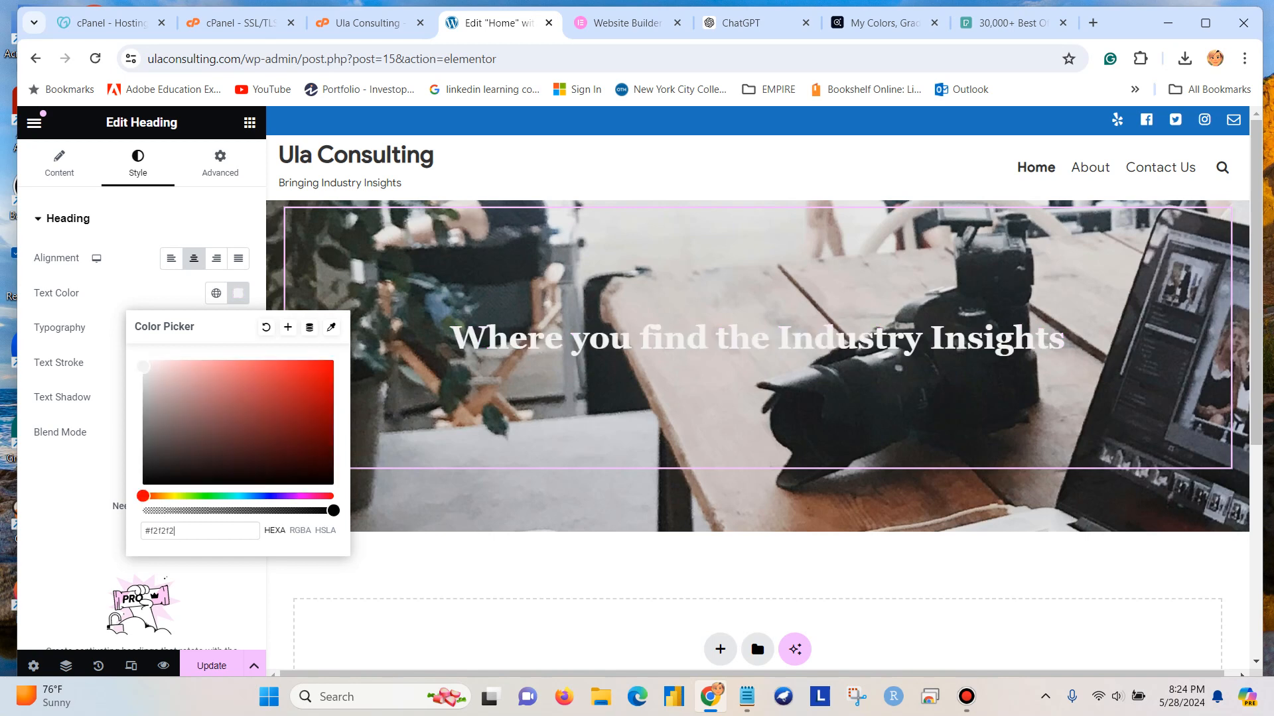
pyautogui.click(212, 666)
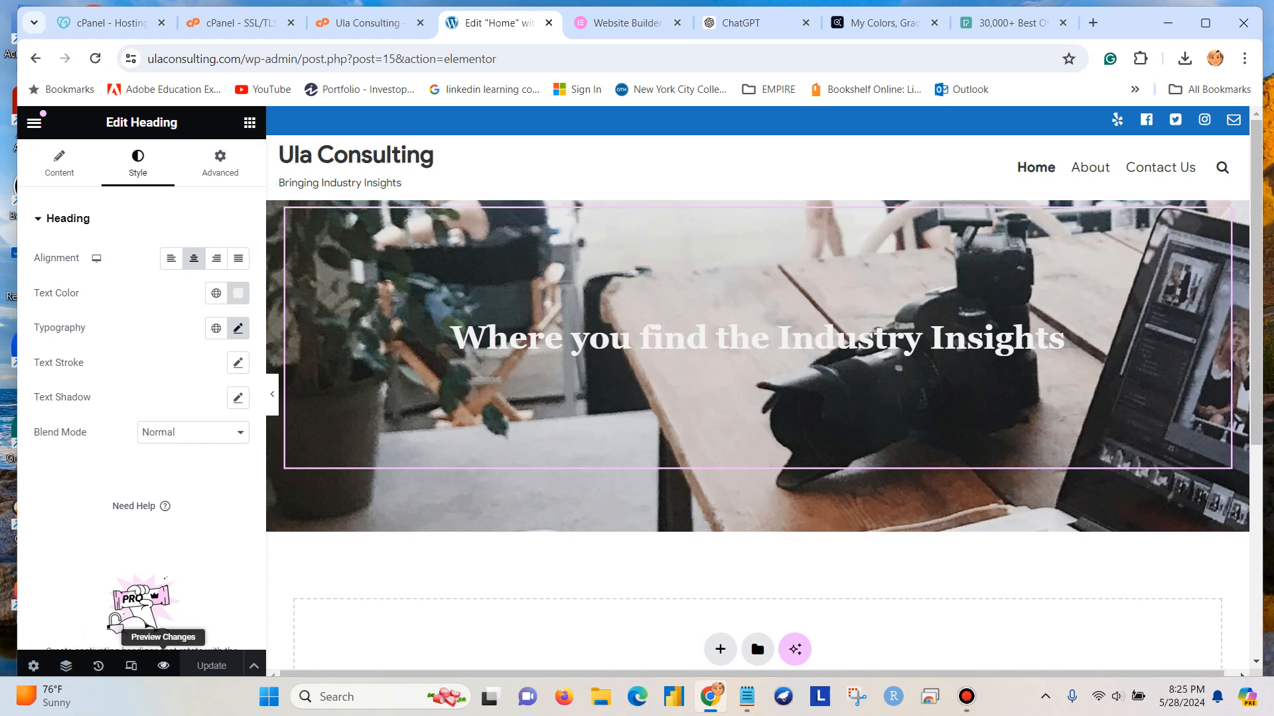
# Preview the Home page and compare its banner, heading and footer with the editor view.
pyautogui.click(163, 665)
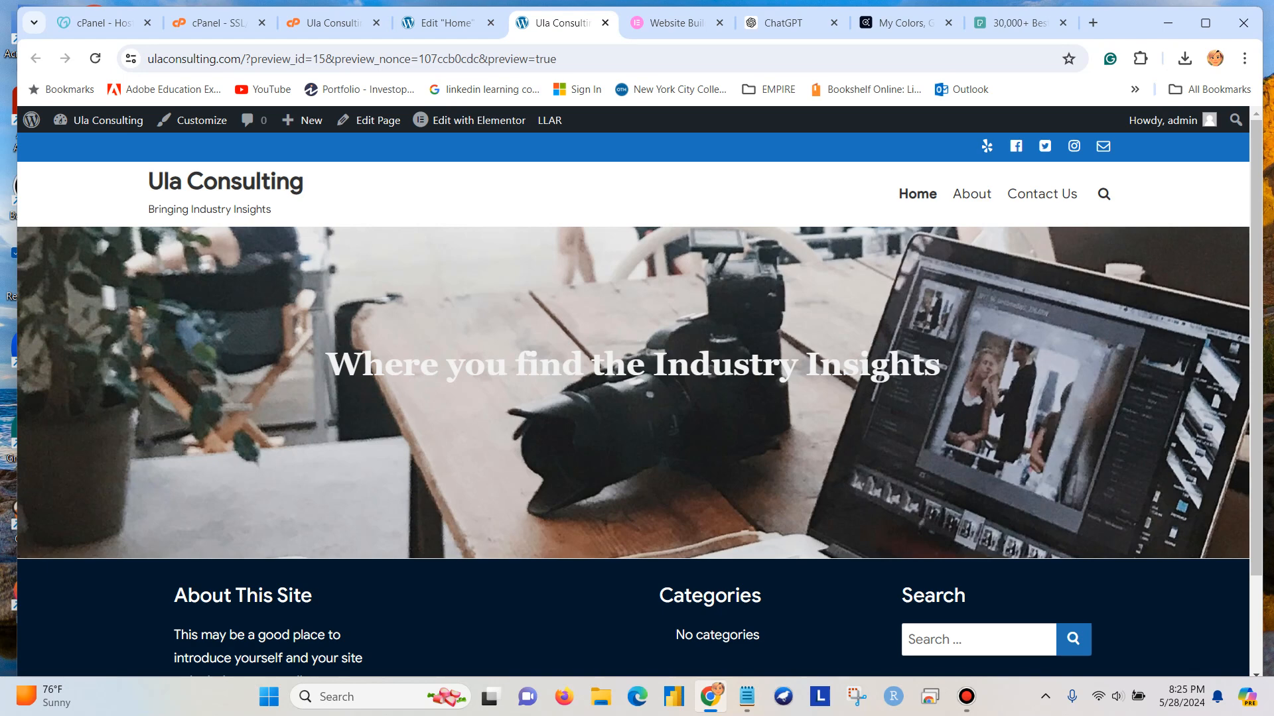
pyautogui.scroll(-2, 639, 399)
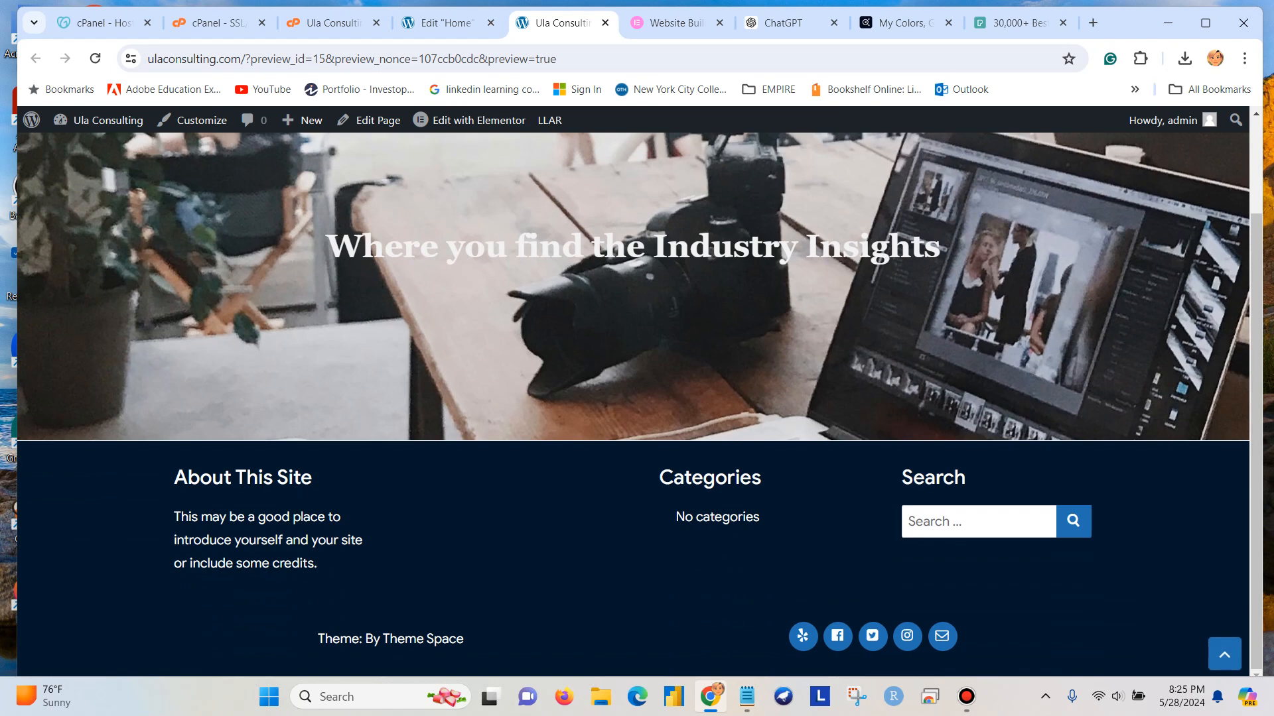
pyautogui.scroll(2, 639, 398)
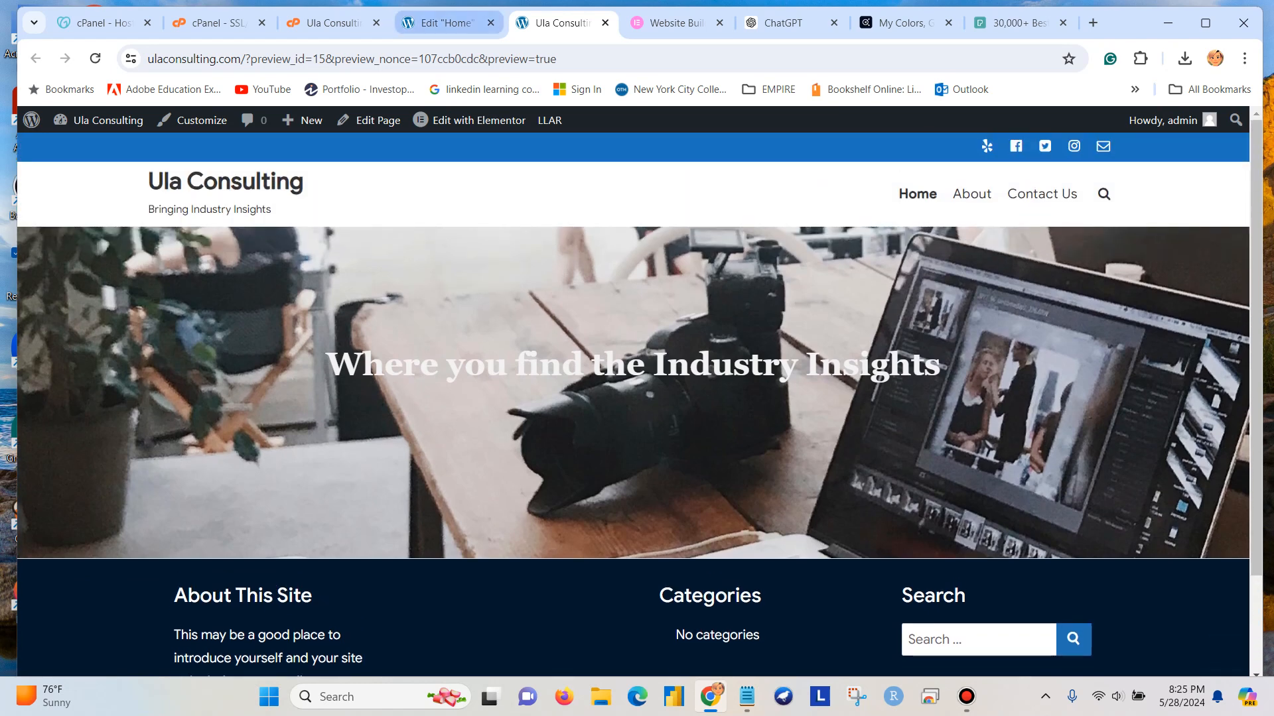
pyautogui.click(444, 22)
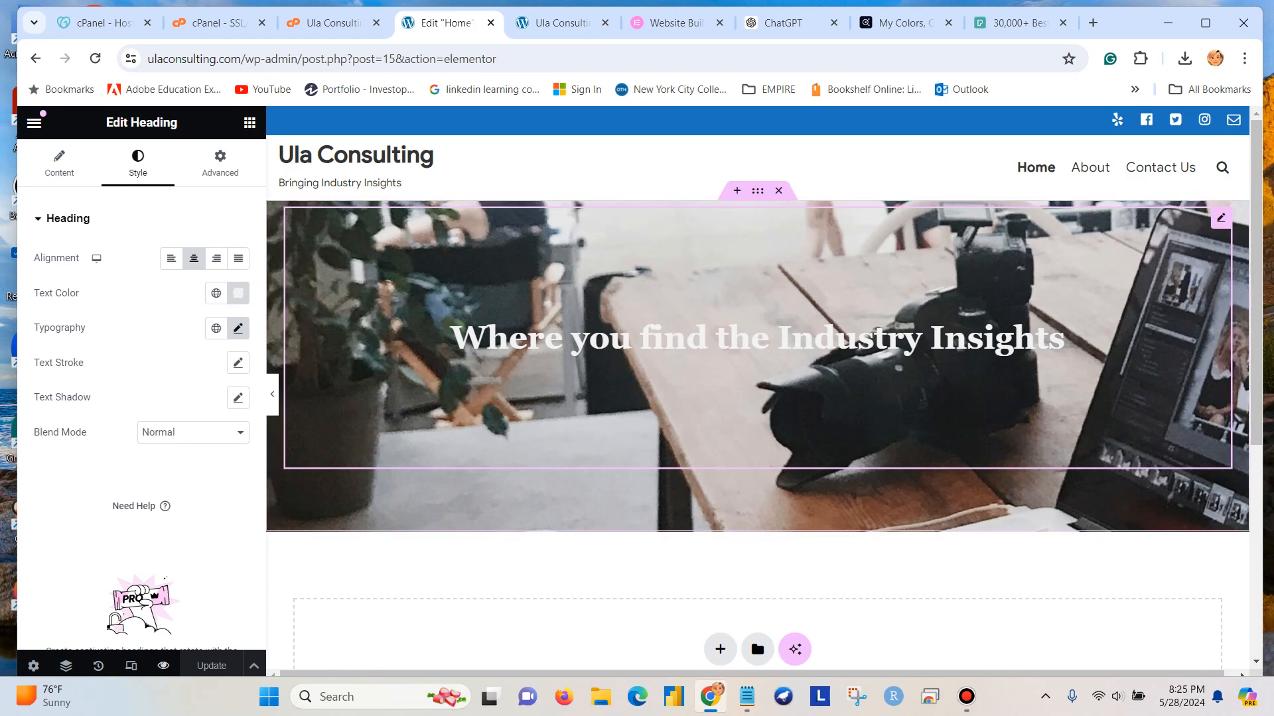
pyautogui.click(564, 23)
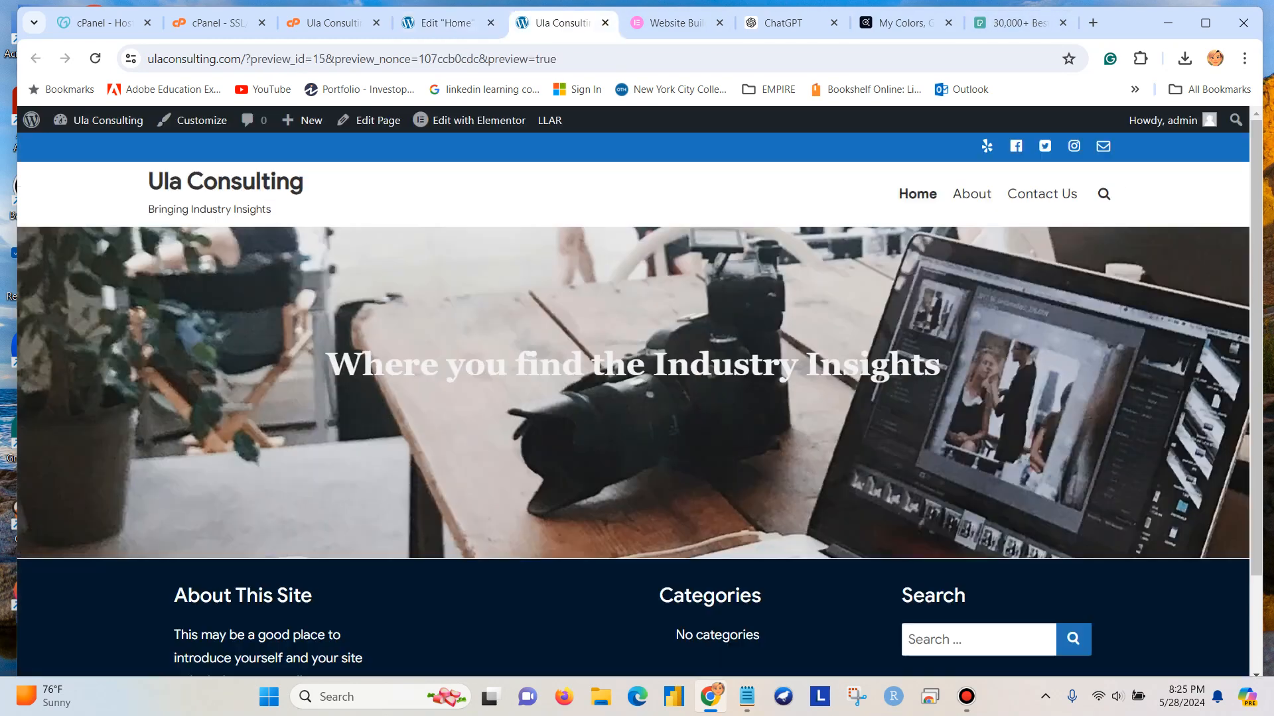
# Back in the Elementor editor, set the banner heading's font size to 44 px and its weight to 700 (Bold).
pyautogui.click(446, 22)
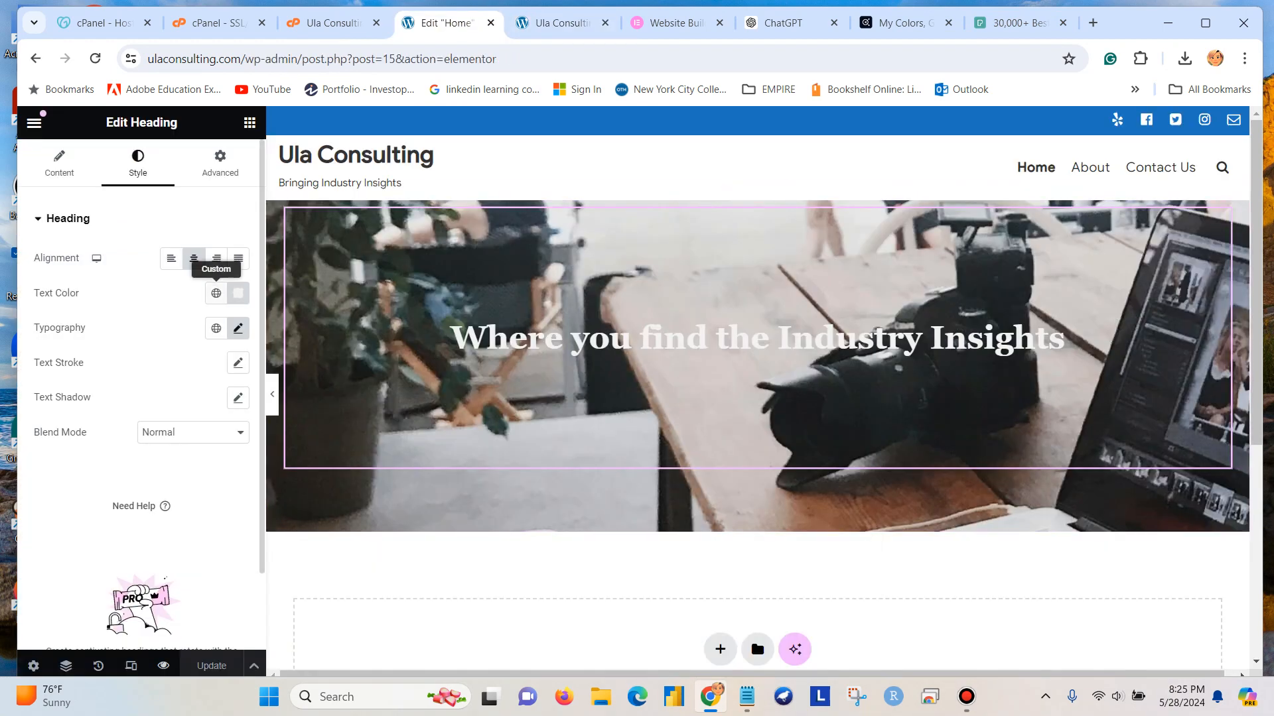
pyautogui.click(238, 328)
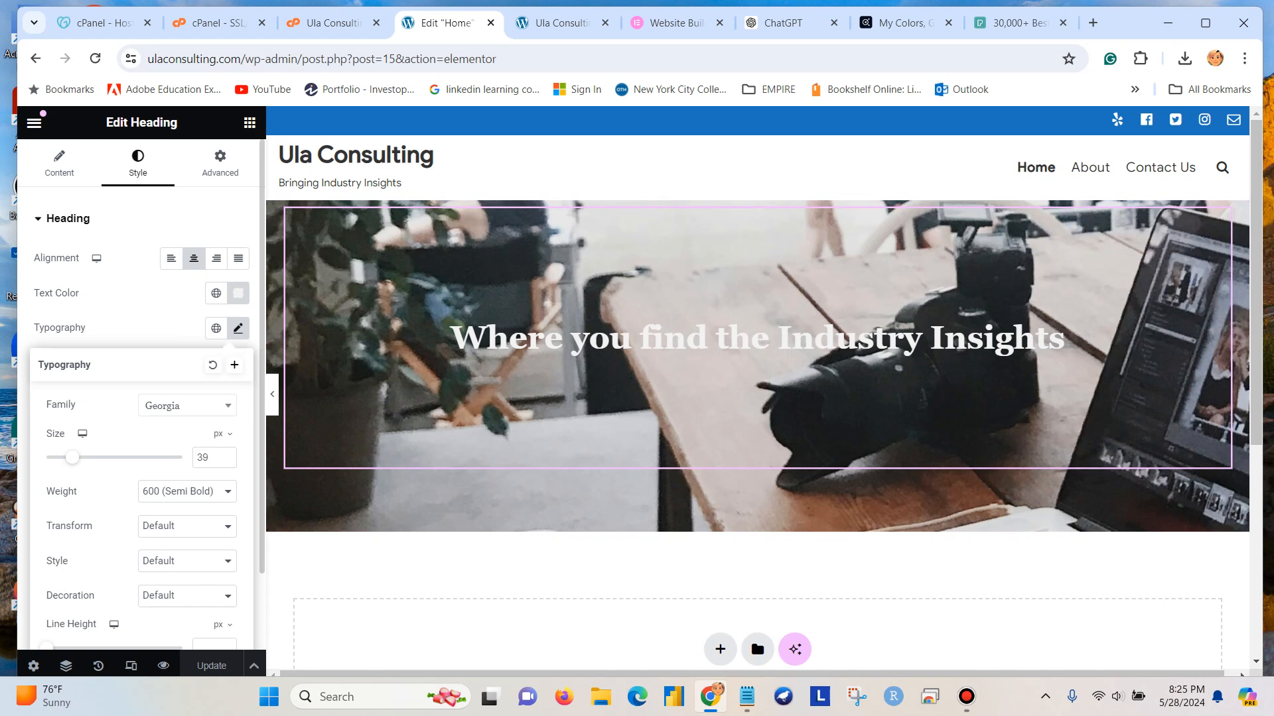
pyautogui.click(226, 455)
pyautogui.click(226, 455)
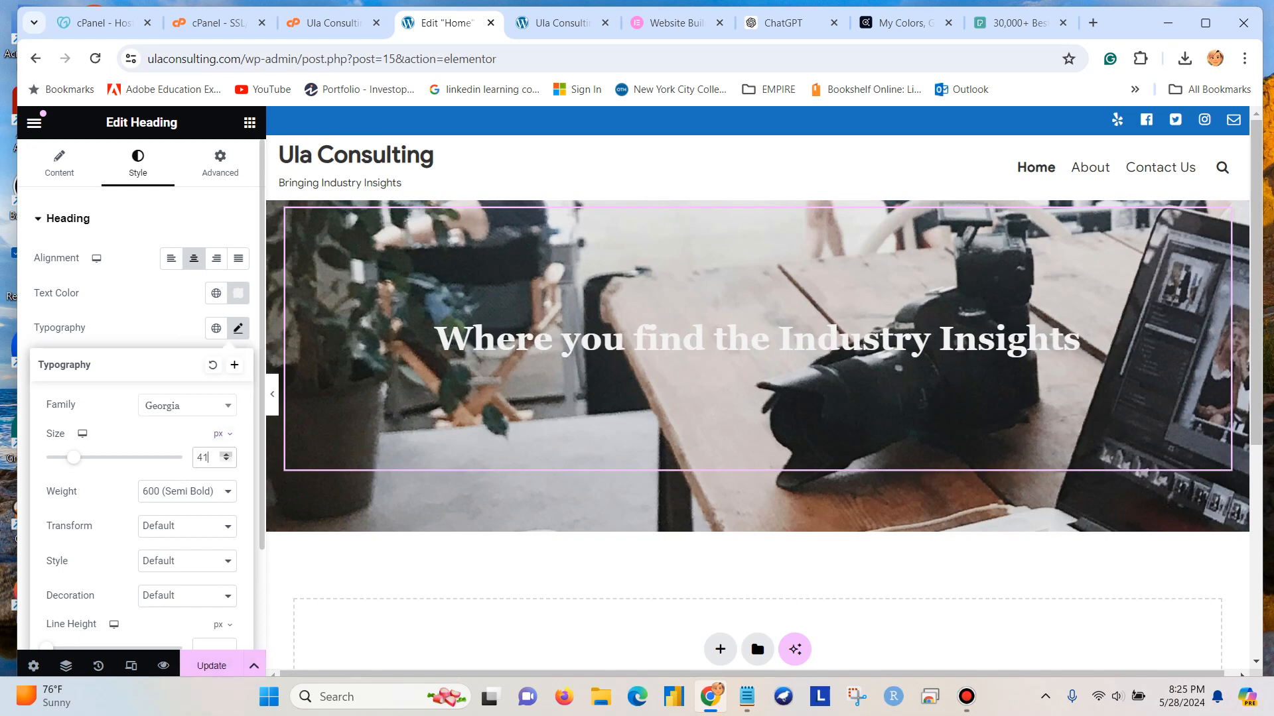
pyautogui.click(226, 455)
pyautogui.click(226, 454)
pyautogui.click(226, 454)
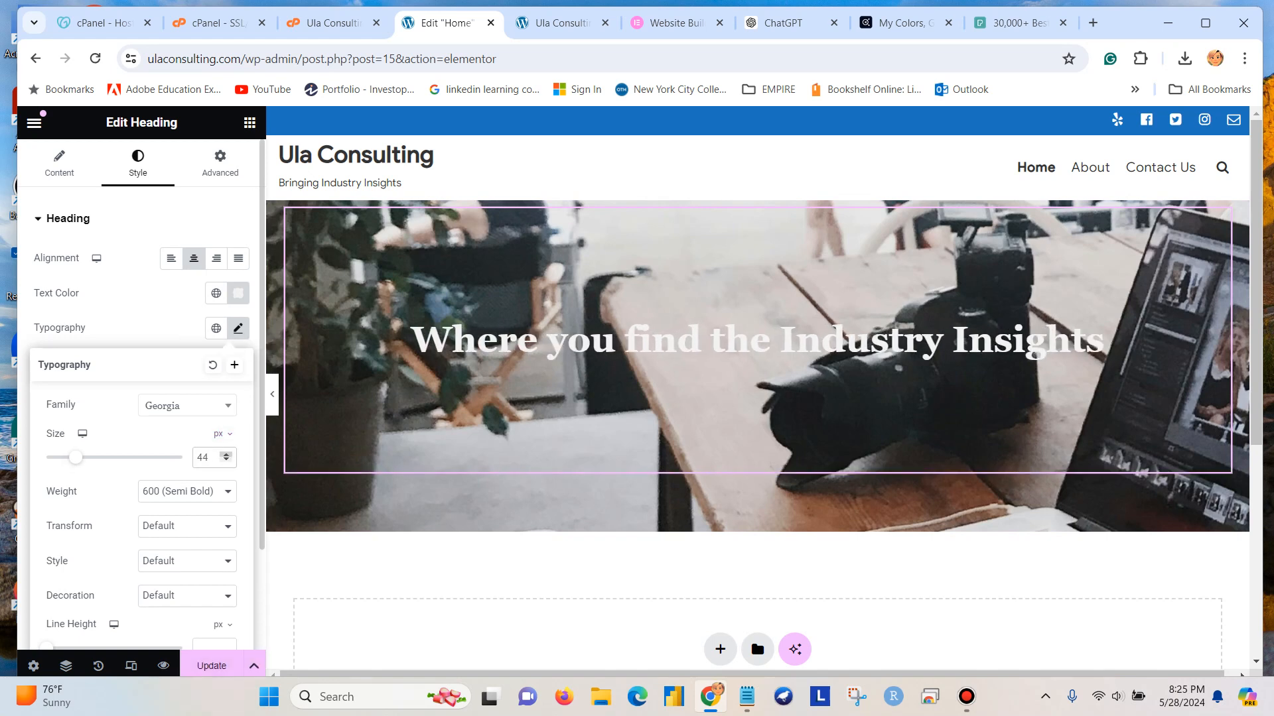
pyautogui.click(186, 491)
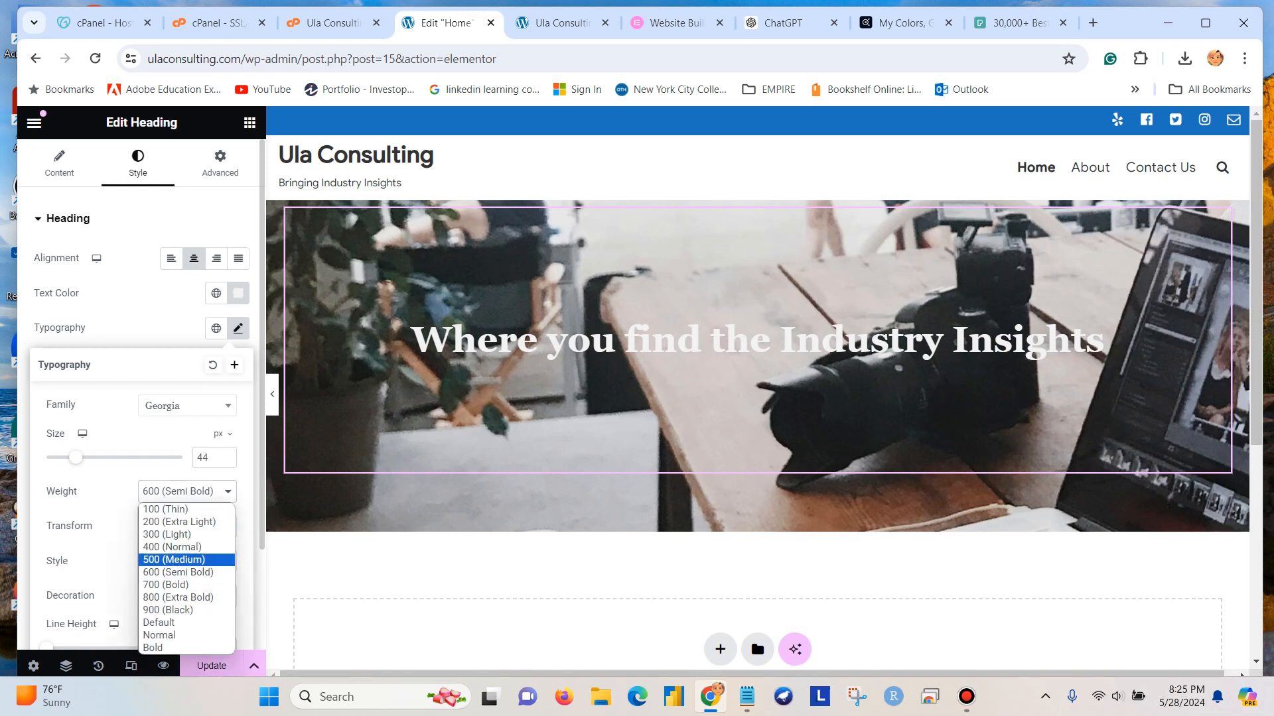
pyautogui.press('Return')
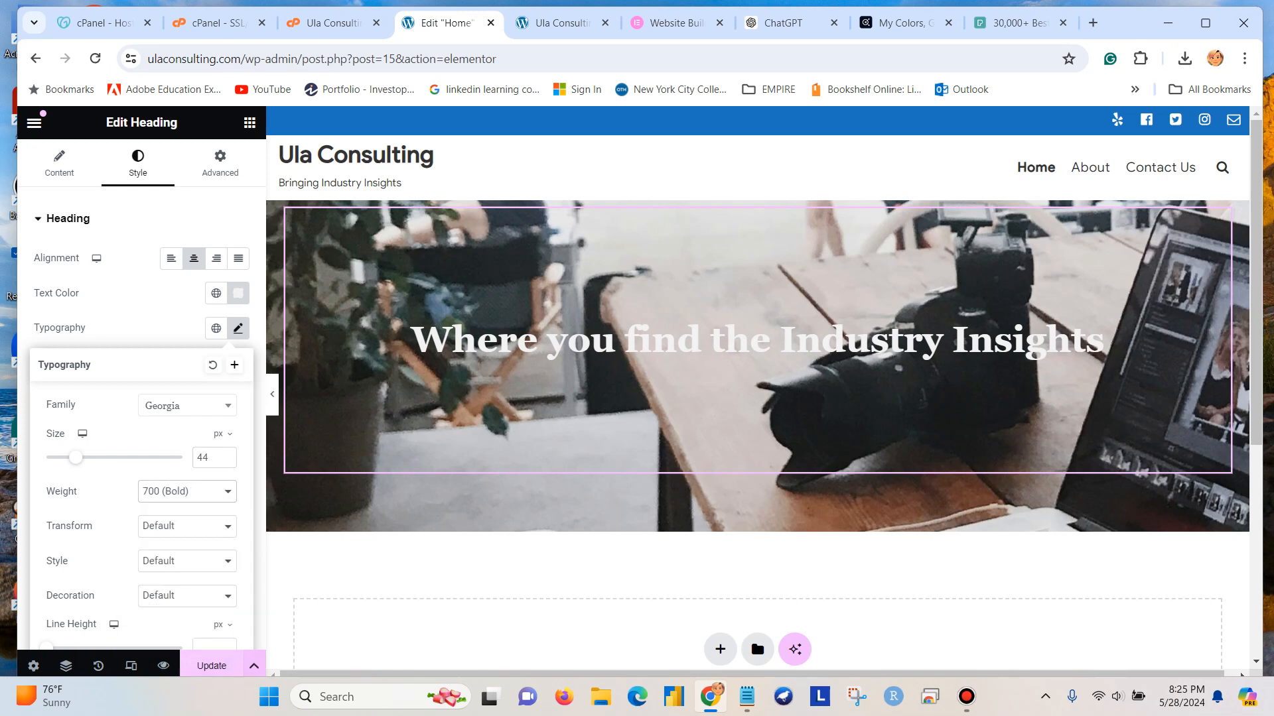
# Update the page and check the restyled banner heading in the Home page preview before returning to the Elementor editor.
pyautogui.click(211, 666)
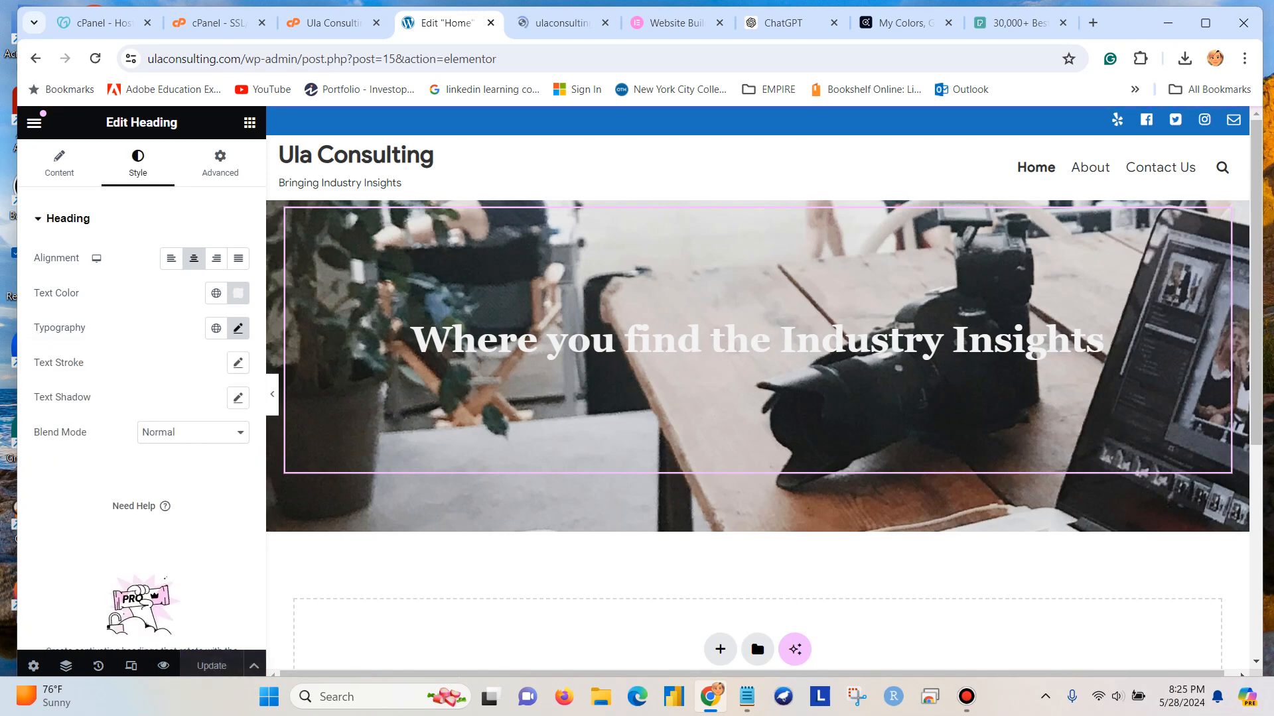
pyautogui.click(564, 22)
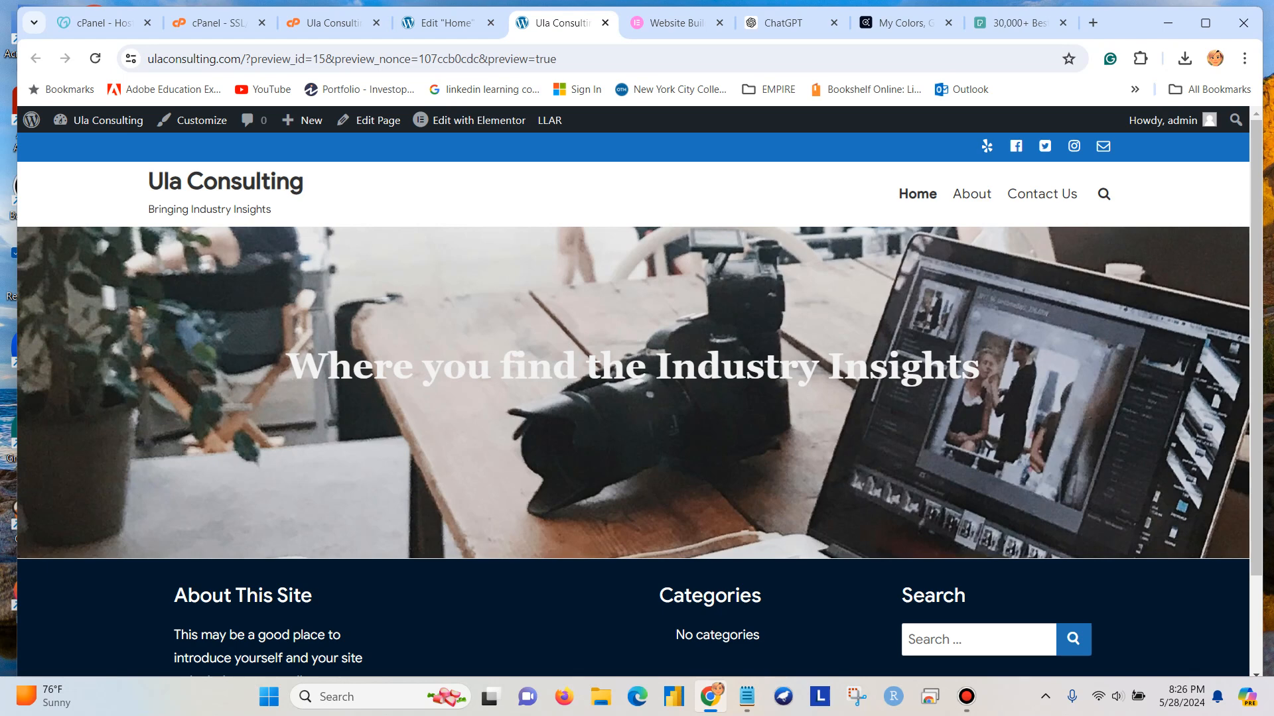
pyautogui.click(447, 23)
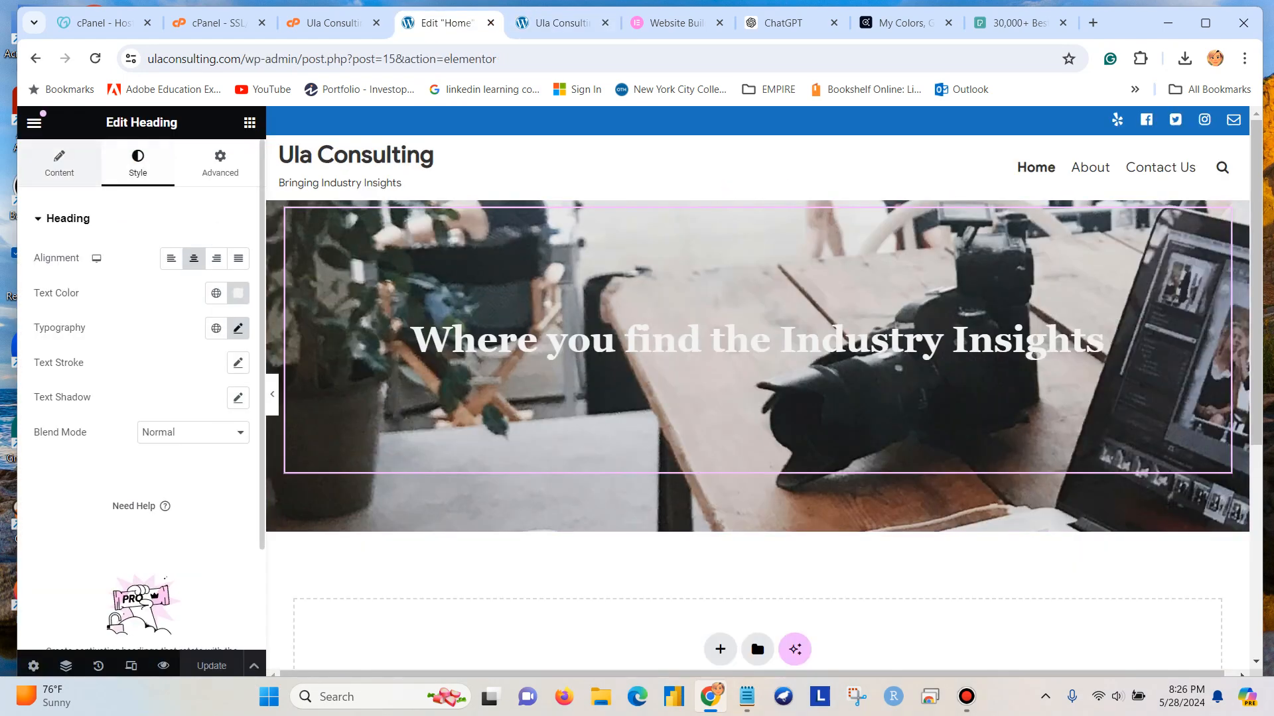
# Shorten the banner heading's title to "Industry Insights" and update the page.
pyautogui.click(59, 163)
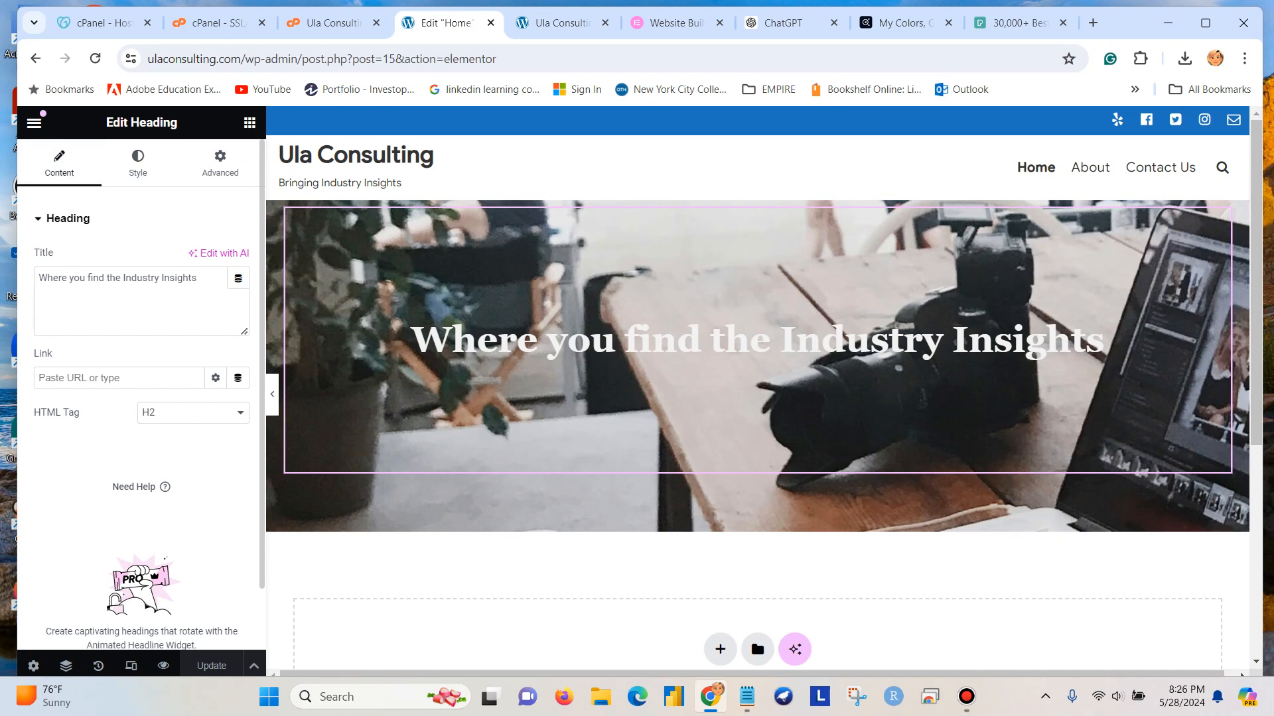
pyautogui.moveTo(122, 278); pyautogui.dragTo(38, 278)
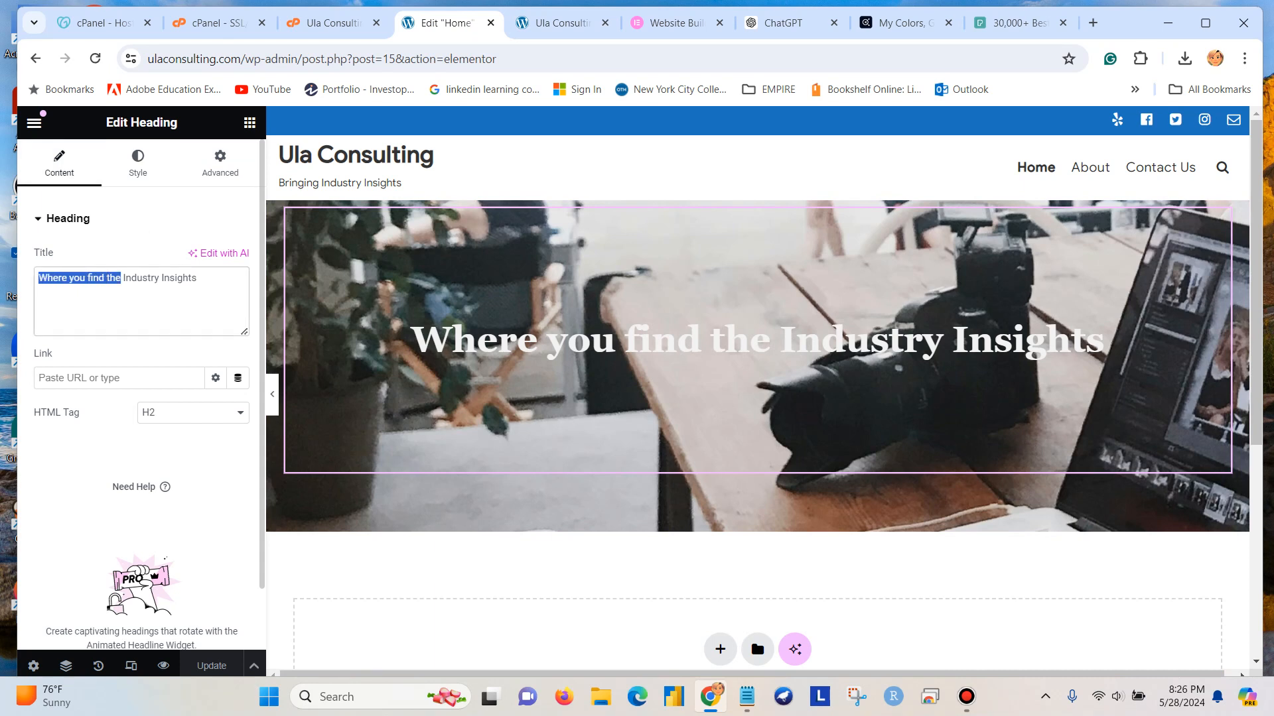
pyautogui.press('BackSpace')
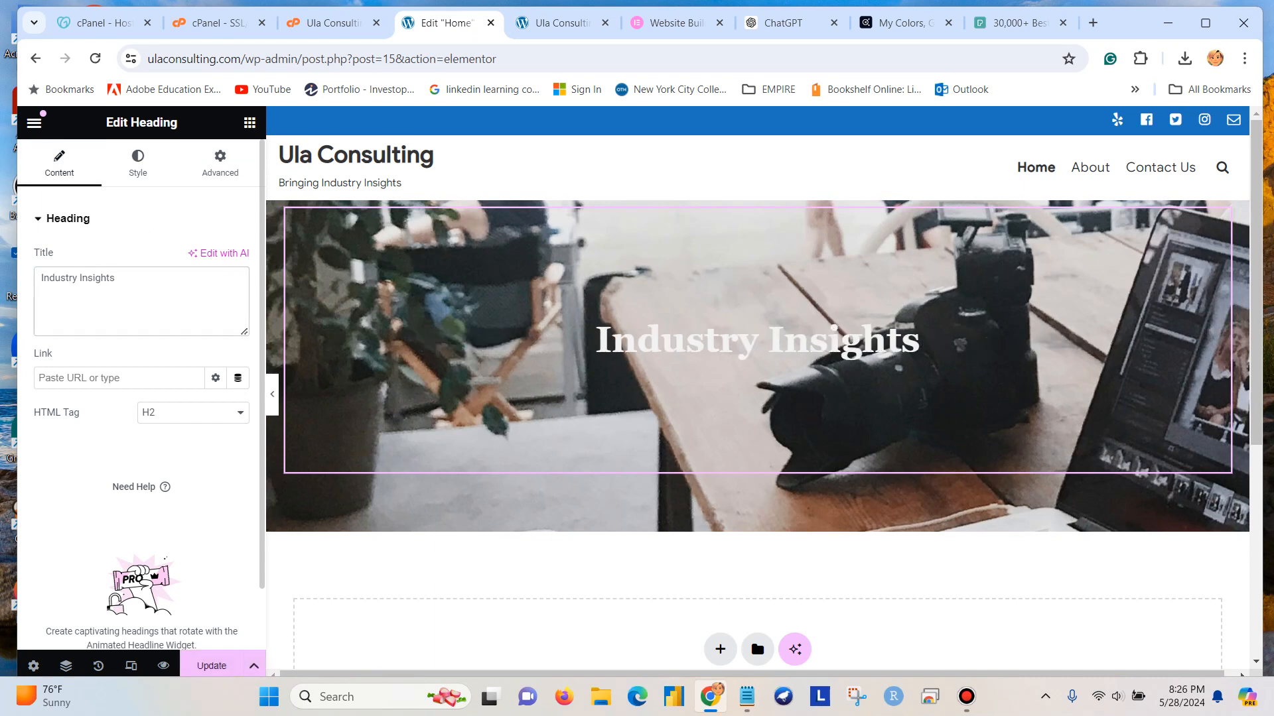
pyautogui.click(212, 666)
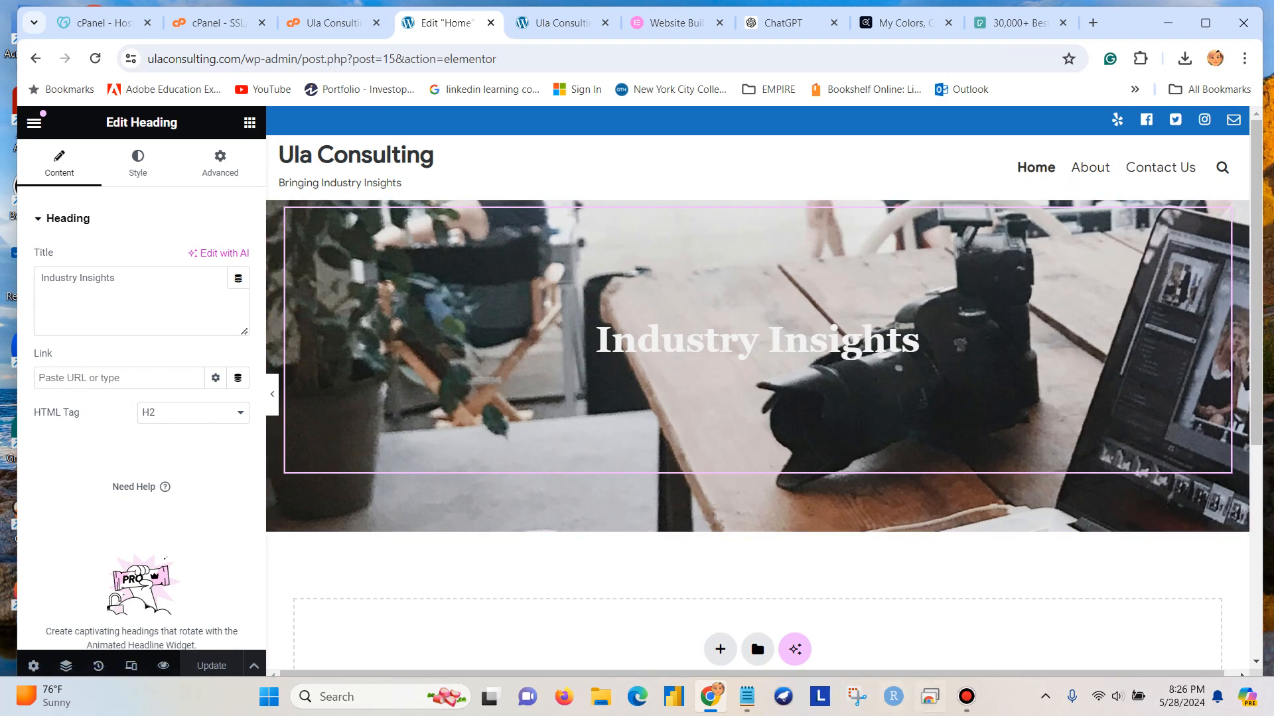
# Switch to Notepad and add the line "Fot for heading Georgia" above the hex code #223447, separated by a blank line.
pyautogui.click(747, 696)
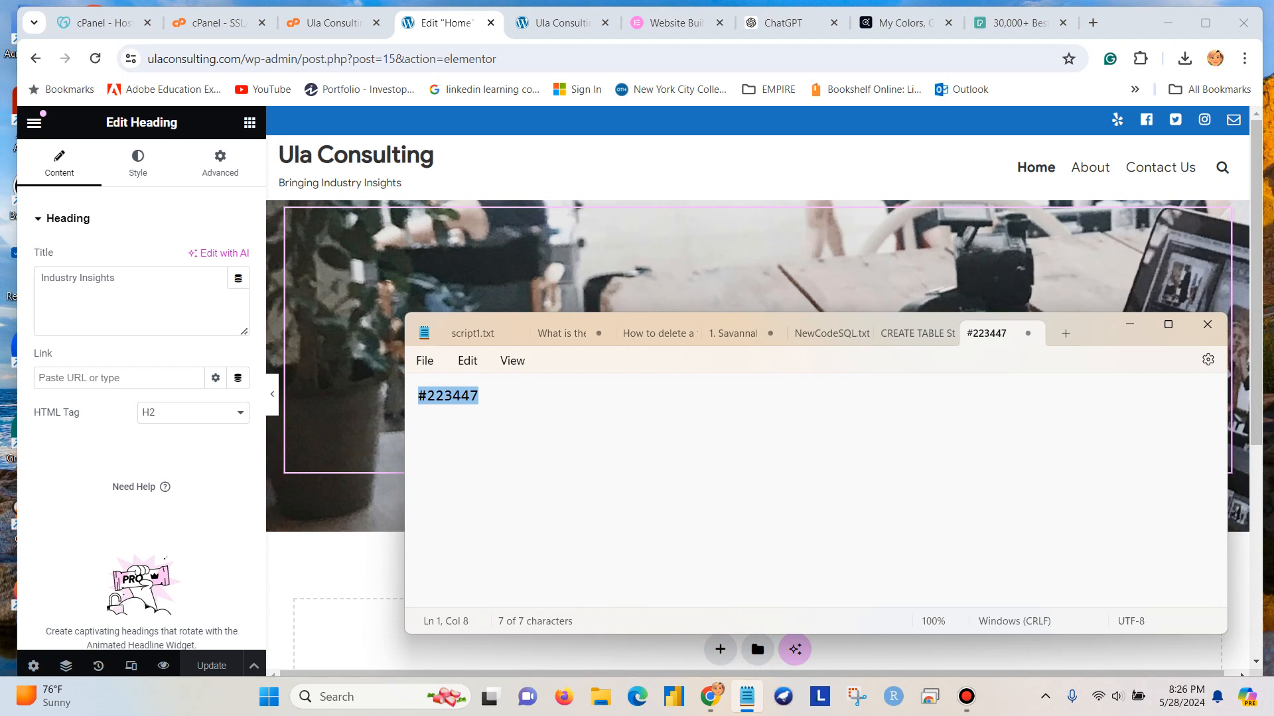
pyautogui.click(419, 396)
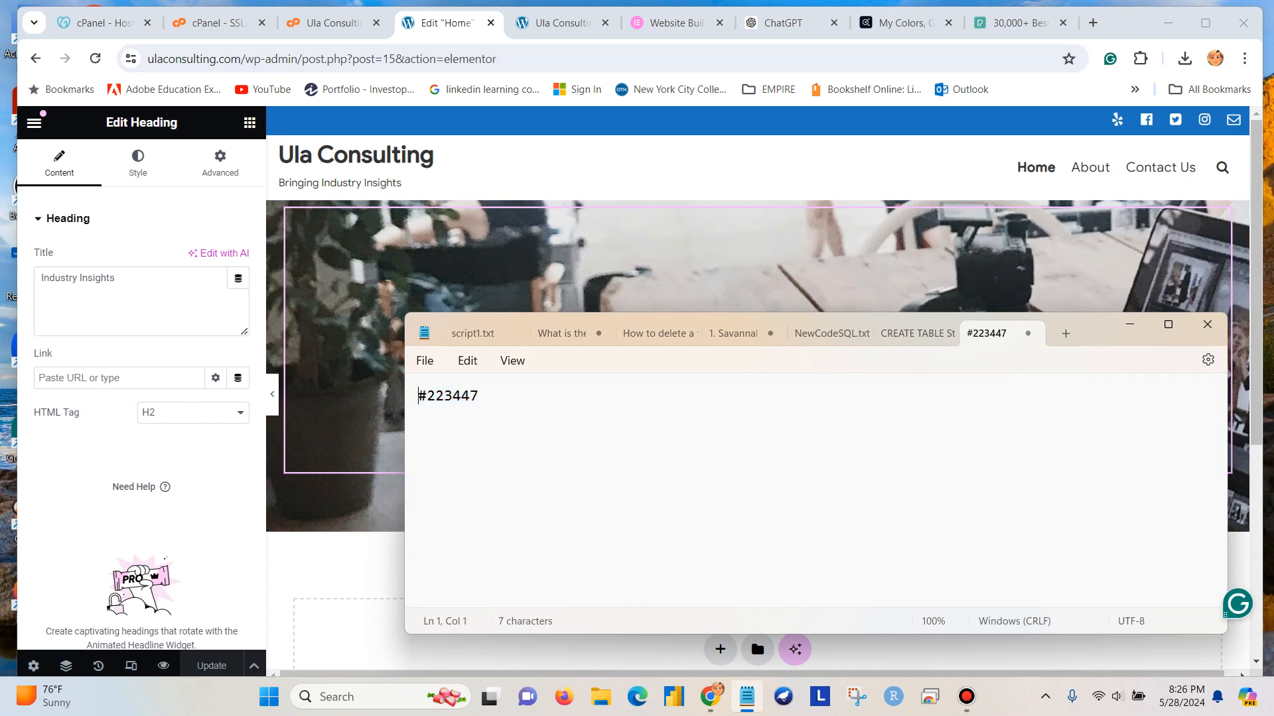
pyautogui.press('Return')
pyautogui.press('Return')
pyautogui.press('Up')
pyautogui.press('Up')
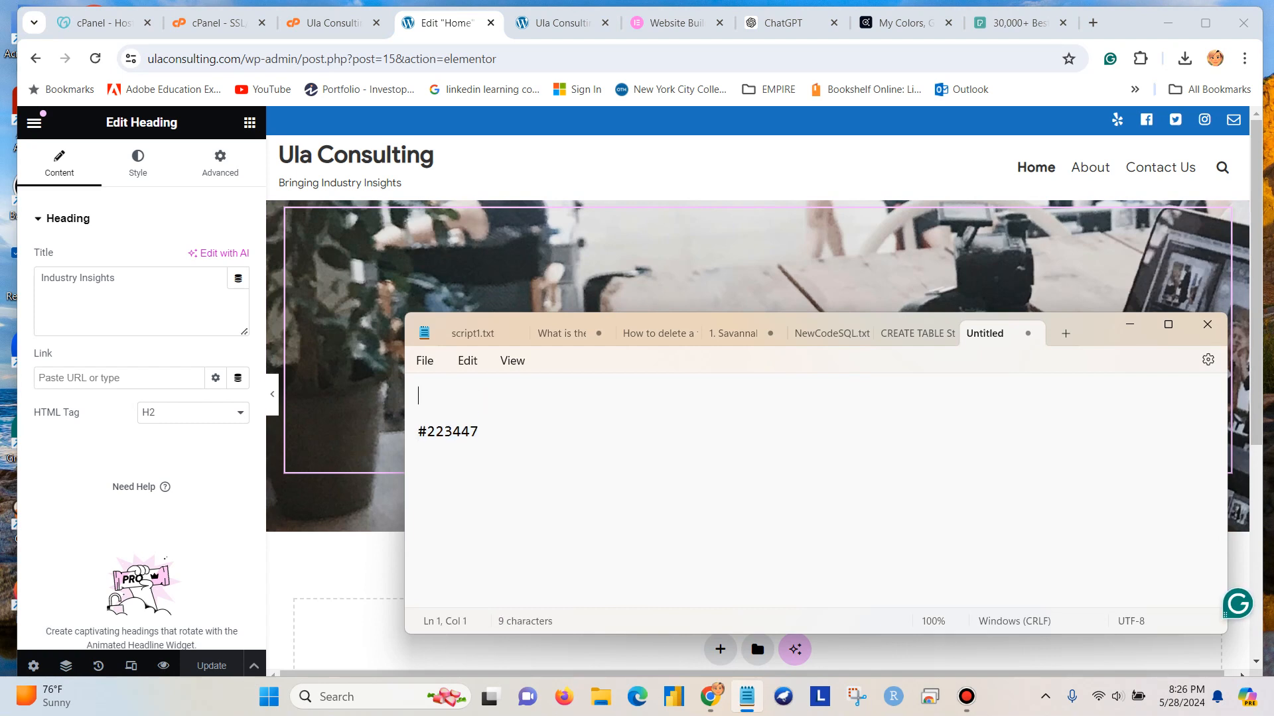
pyautogui.write('Fot')
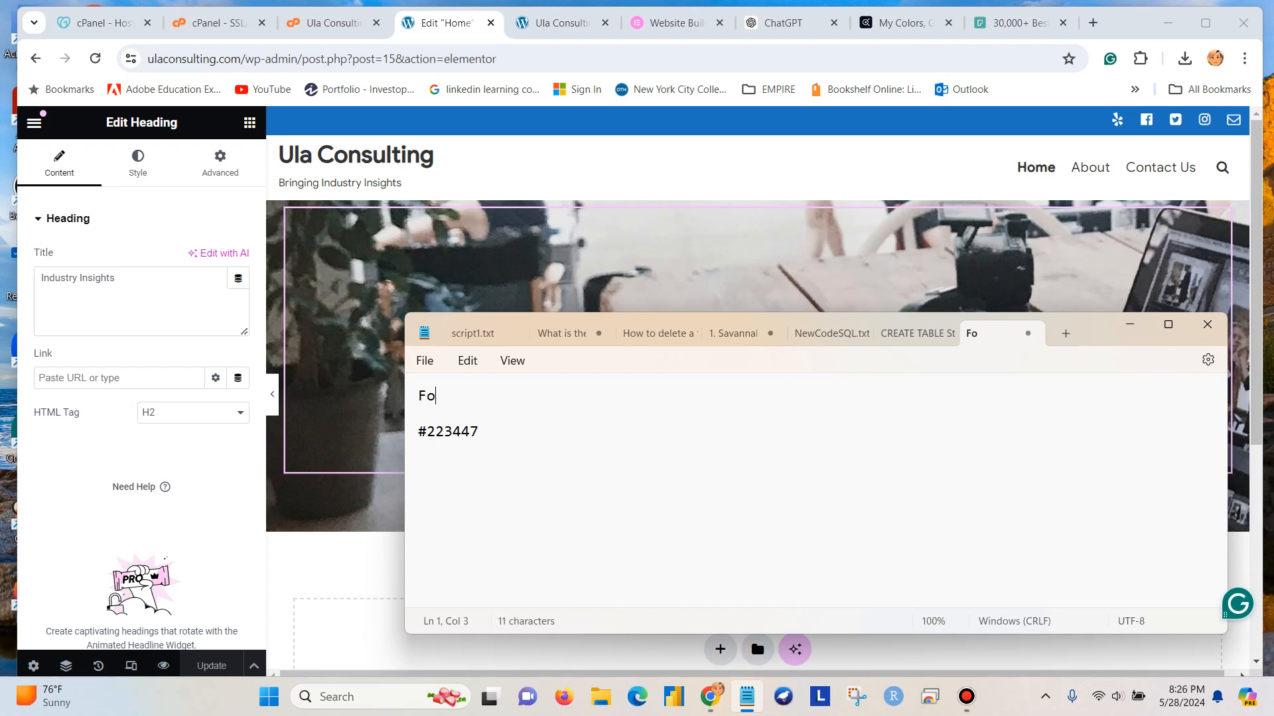
pyautogui.write('he')
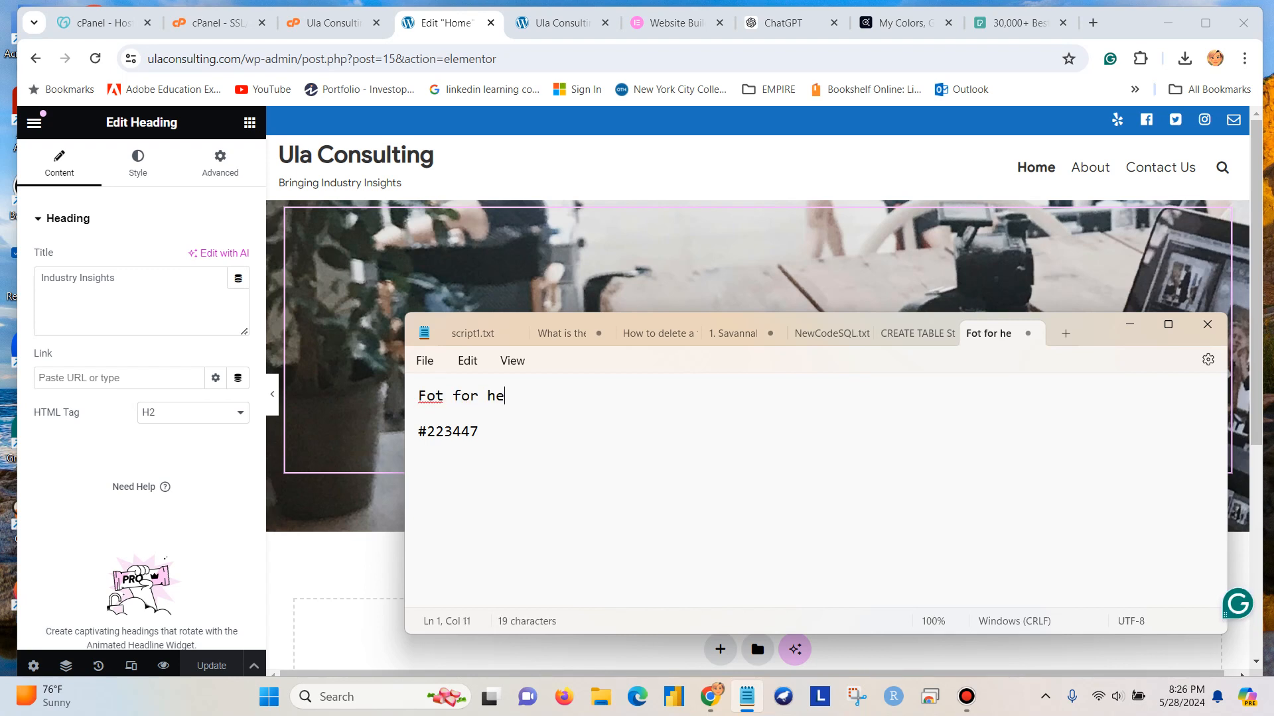
pyautogui.write('ading Geo')
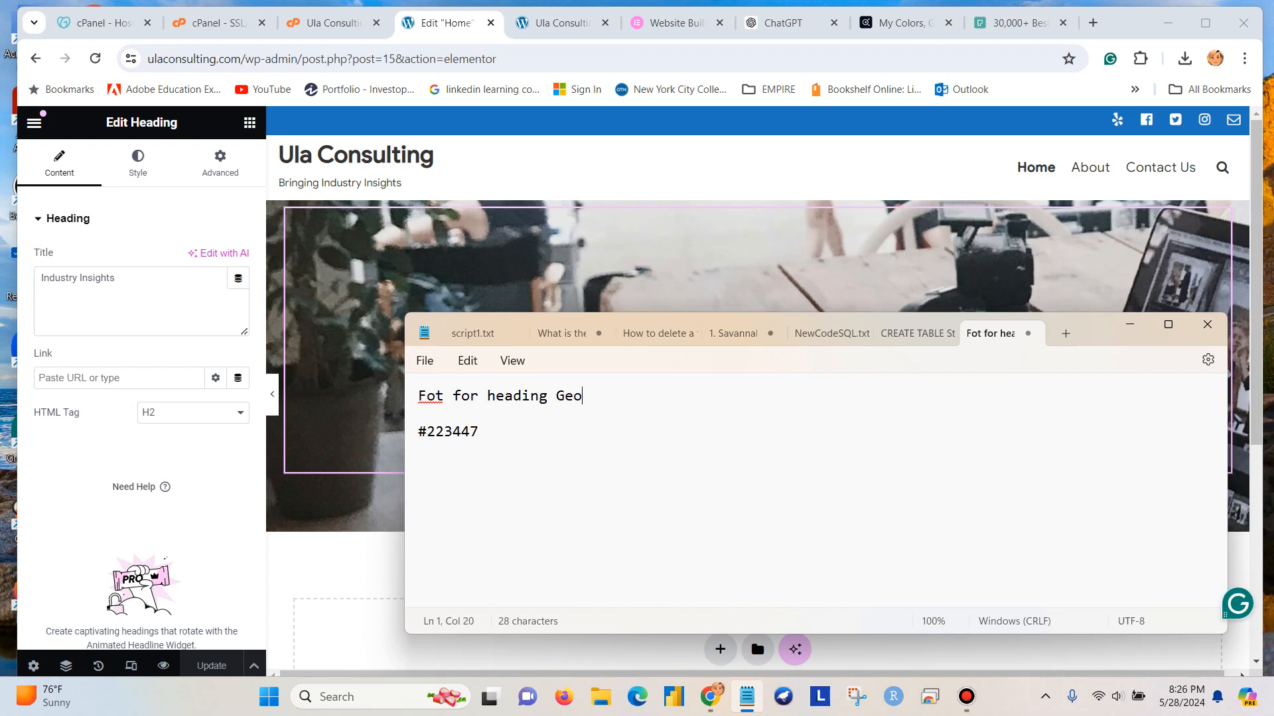
pyautogui.write('rgia')
# Correct the first word of the note's Georgia line to "For".
pyautogui.click(443, 396)
pyautogui.press('BackSpace')
pyautogui.write('r')
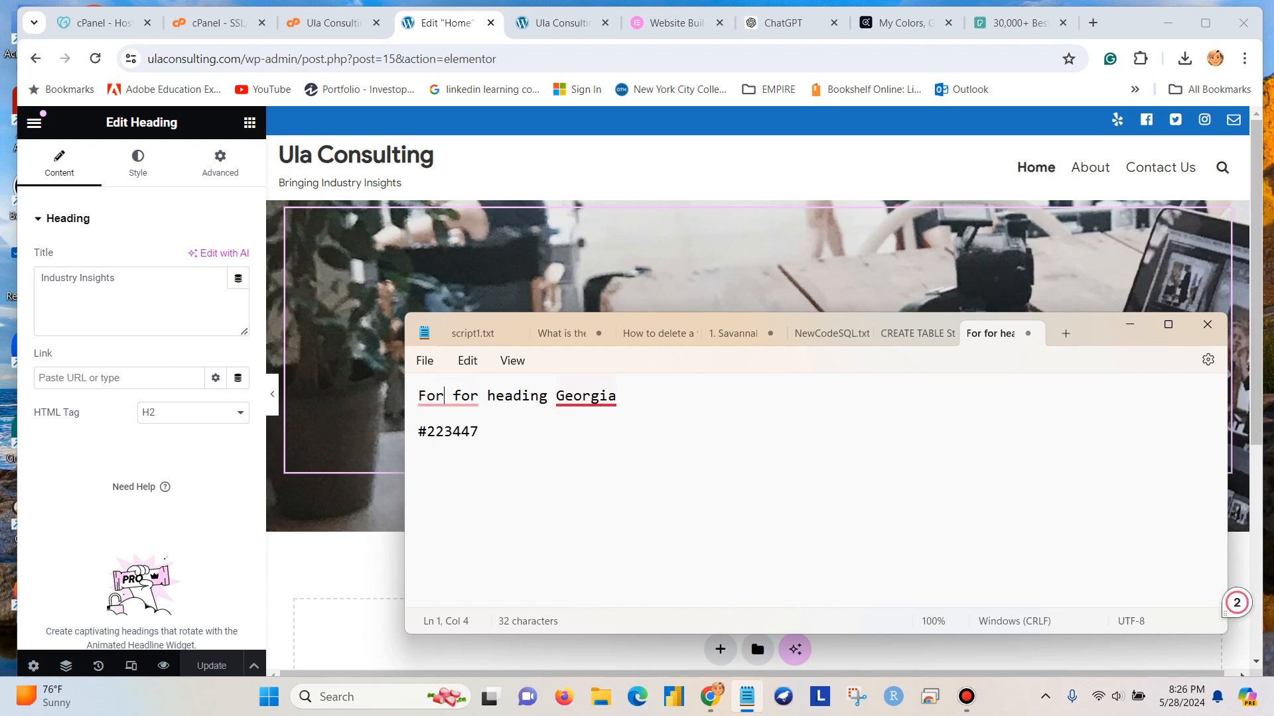
pyautogui.click(603, 445)
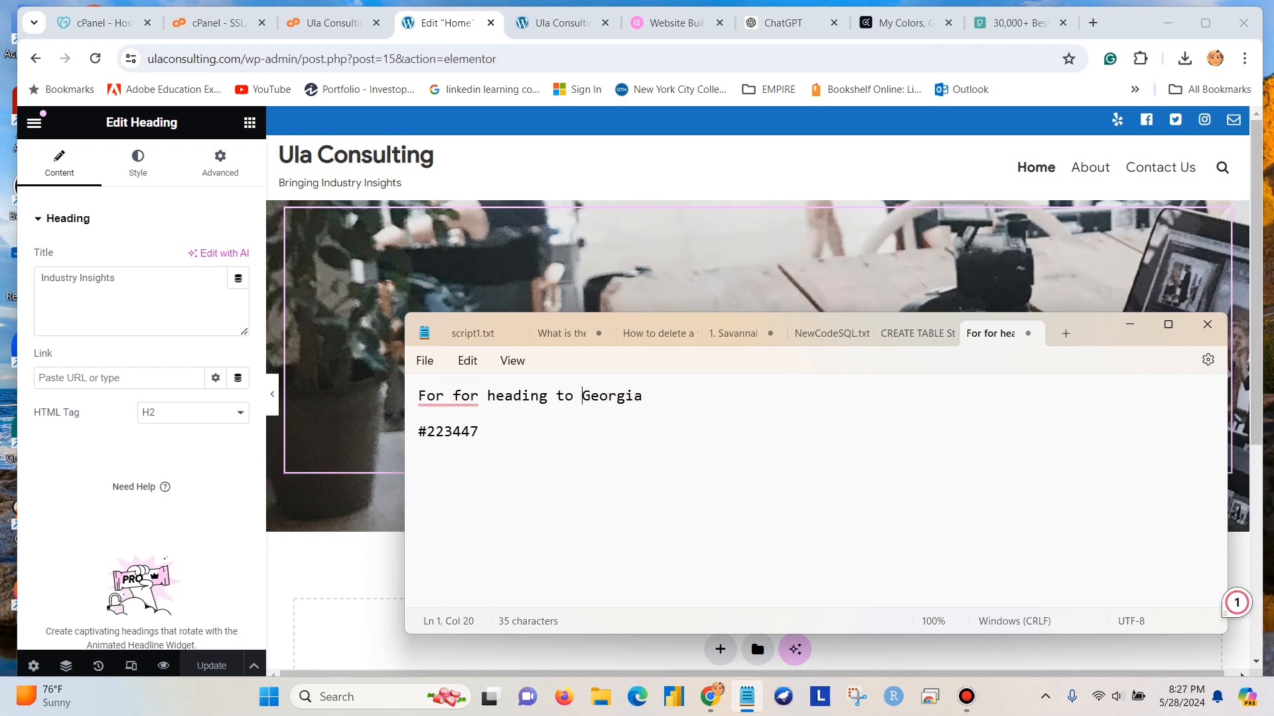
pyautogui.press('BackSpace')
pyautogui.press('BackSpace')
pyautogui.press('BackSpace')
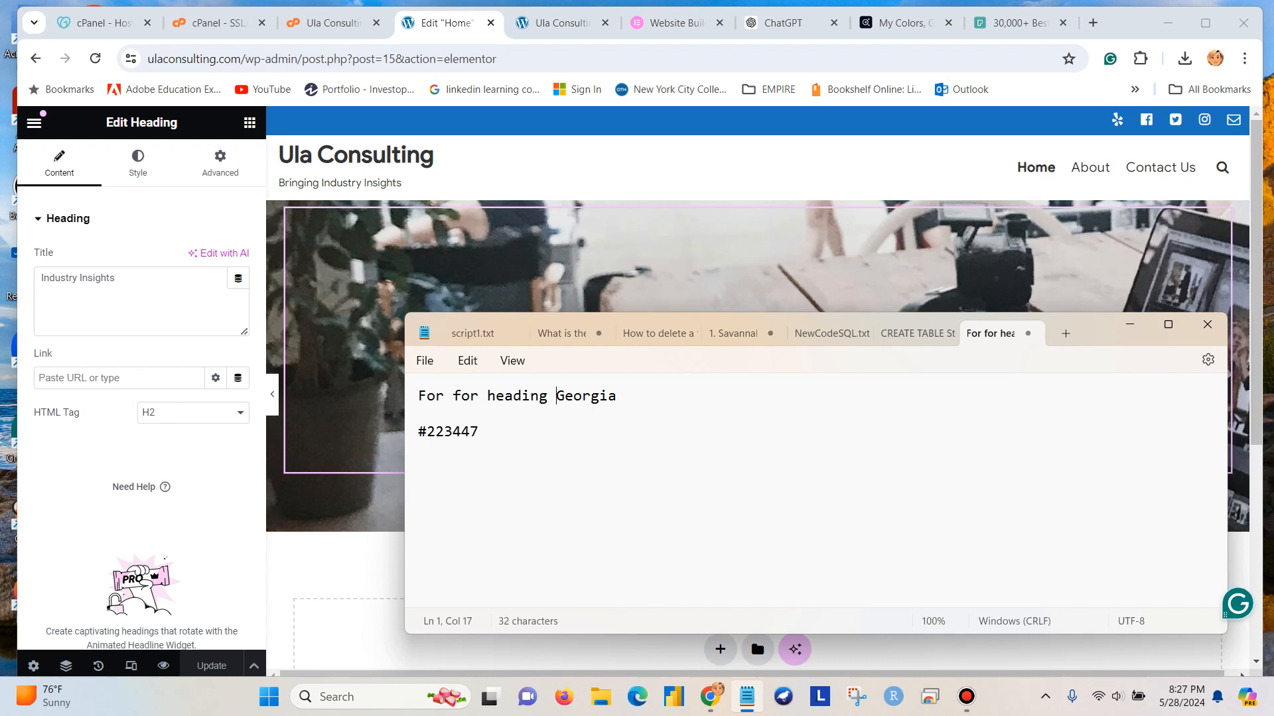
# Add the lines "Text" and "Monserrat" below the Georgia line, and minimize Notepad.
pyautogui.press('End')
pyautogui.press('Return')
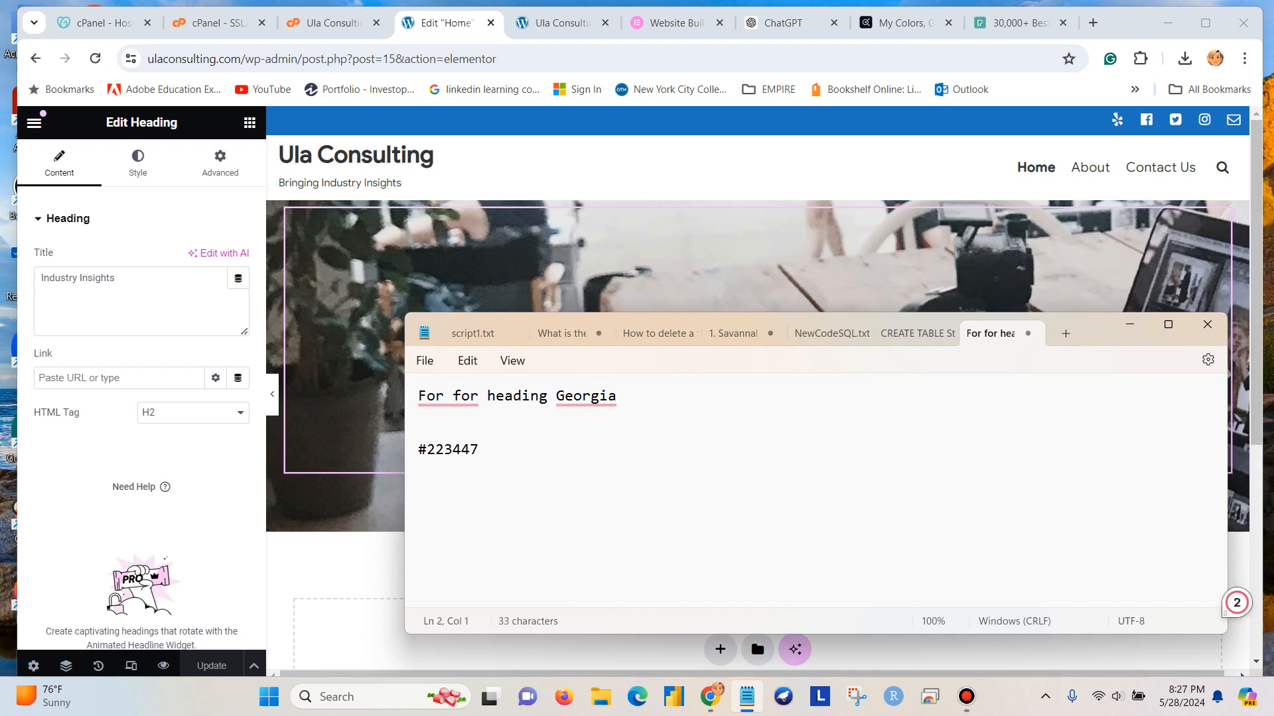
pyautogui.write('Text')
pyautogui.press('Return')
pyautogui.write('Mo')
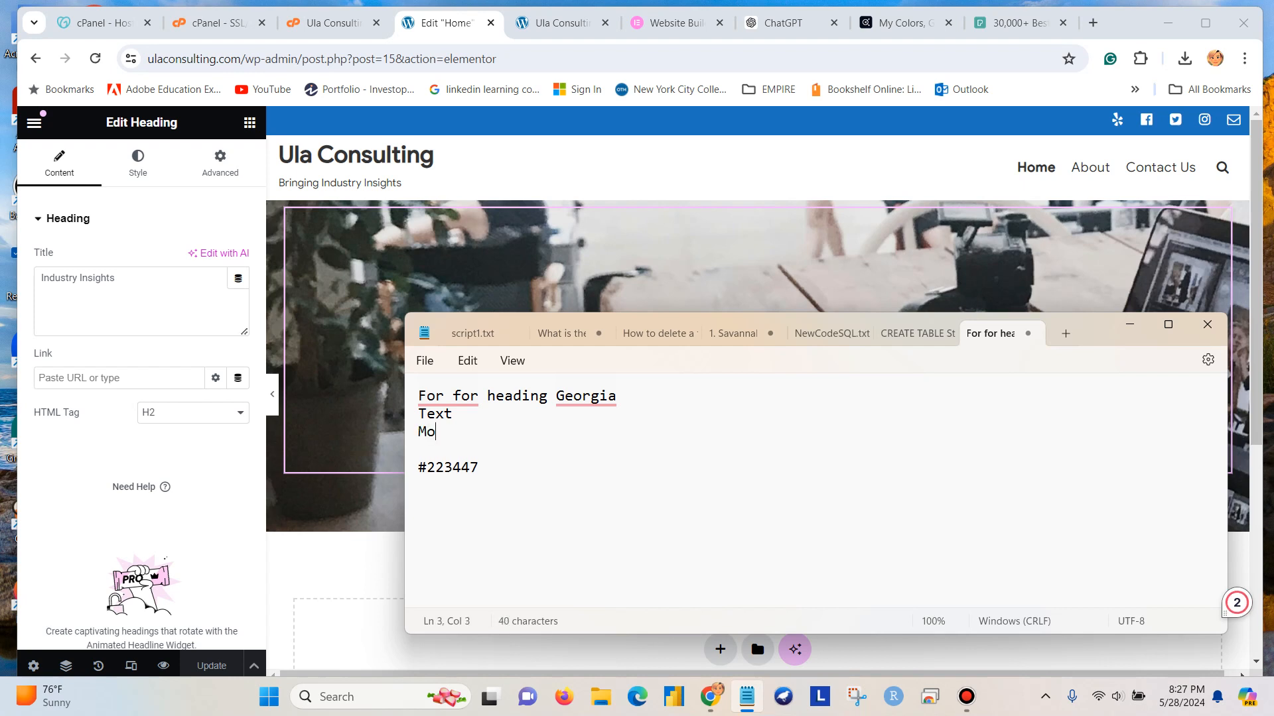
pyautogui.write('nserrat')
pyautogui.click(1130, 325)
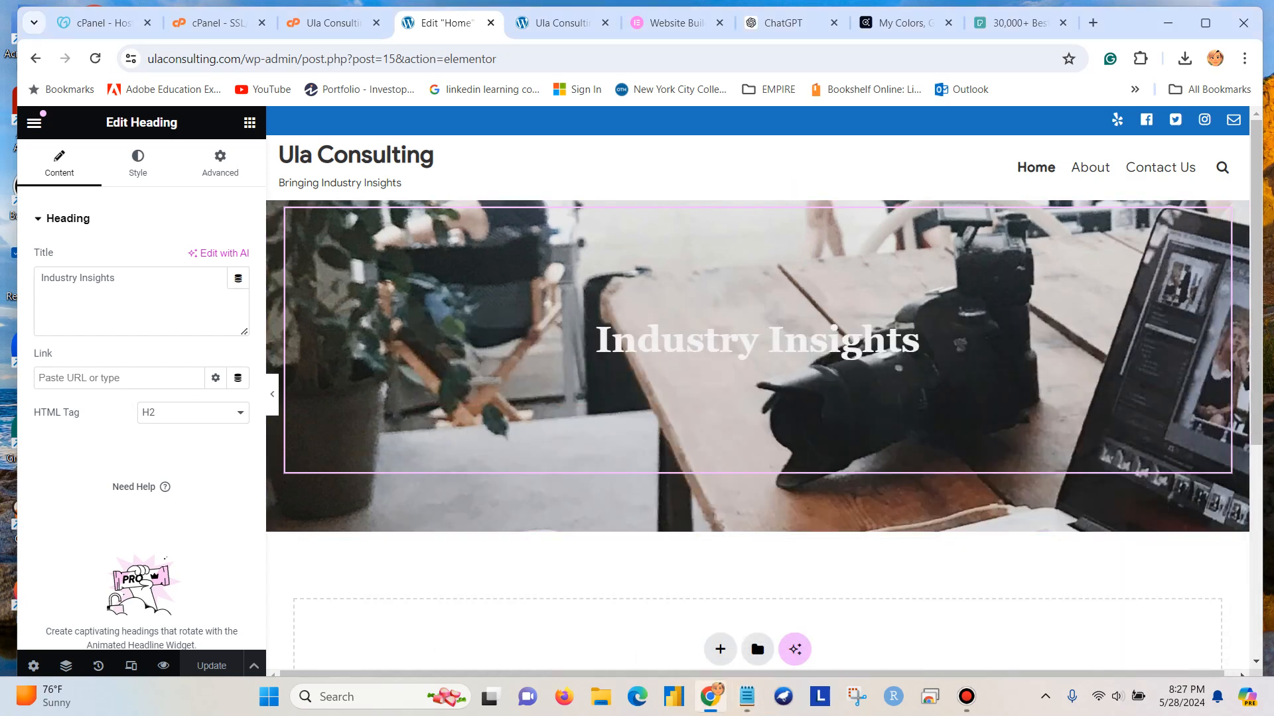
# Check the DB theme's hex codes in Adobe Color, and label #223447 as "H2" in the Notepad note.
pyautogui.click(1015, 23)
pyautogui.click(902, 23)
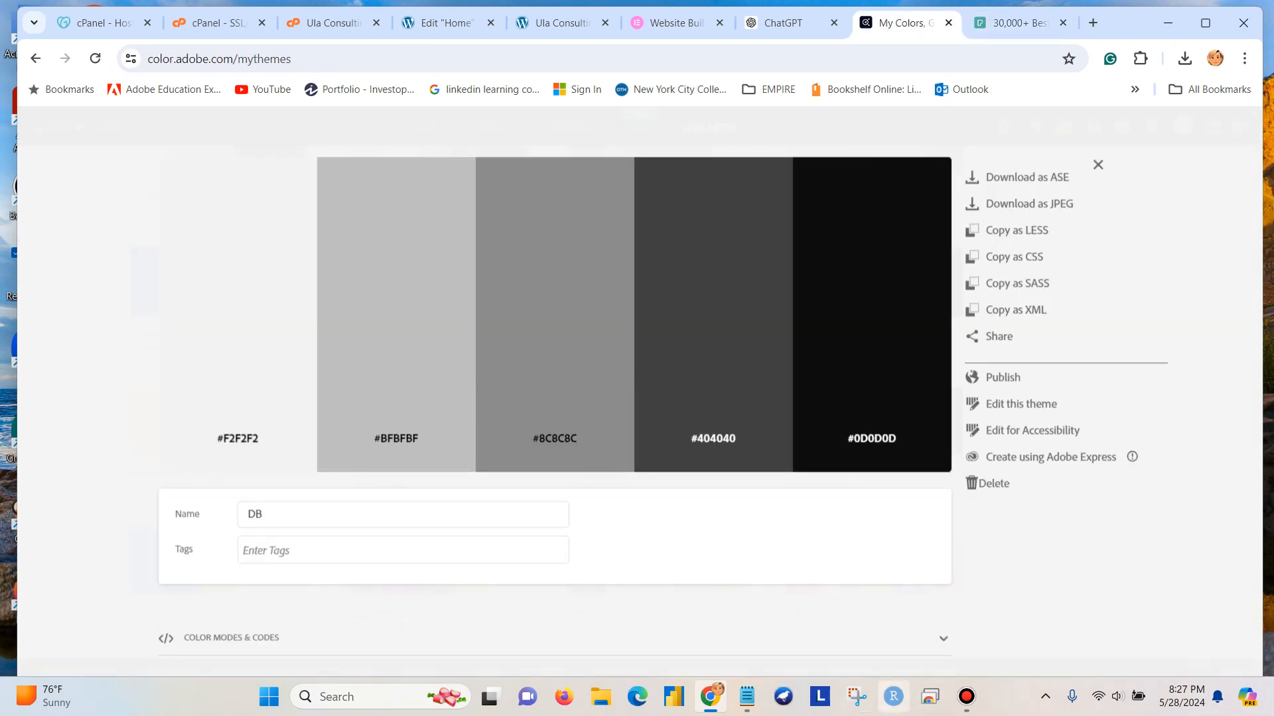
pyautogui.click(747, 697)
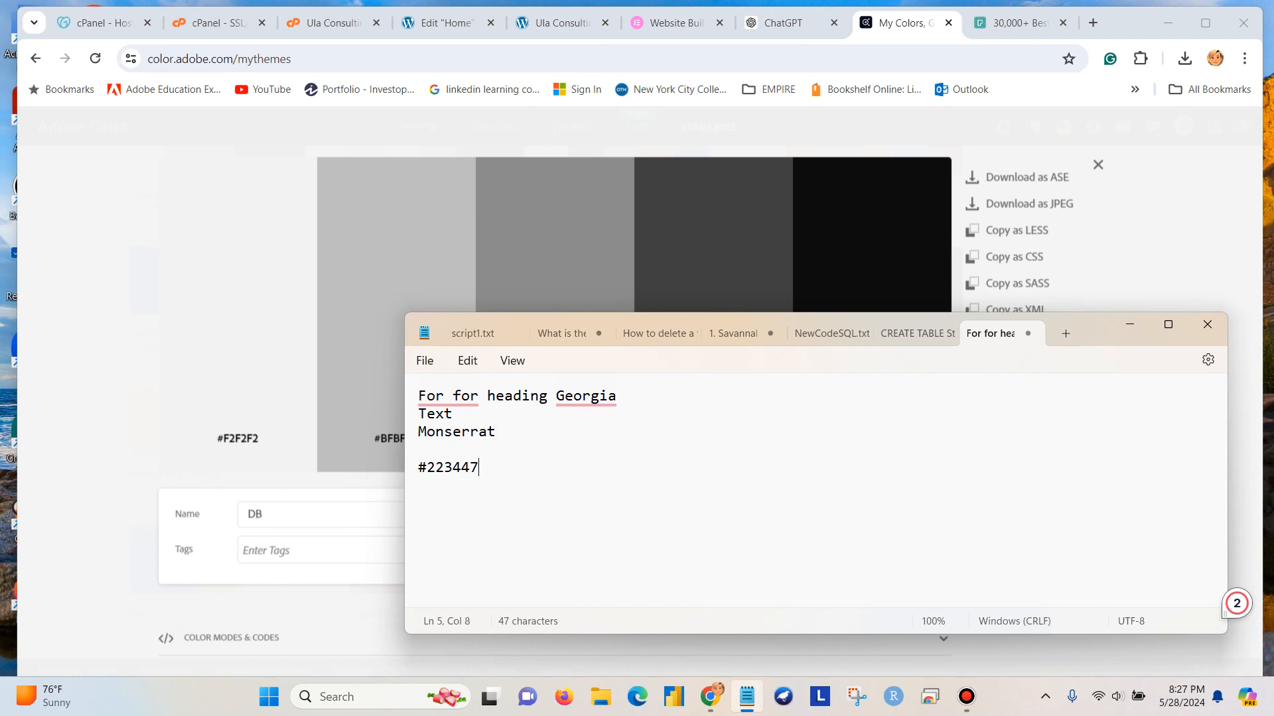
pyautogui.write('H2')
pyautogui.press('Return')
# Add the line "<p> #f2f2f2f(light gray)" below the H2 color in the note, and minimize Notepad.
pyautogui.write('O')
pyautogui.press('BackSpace')
pyautogui.write('<p> #f2f2f')
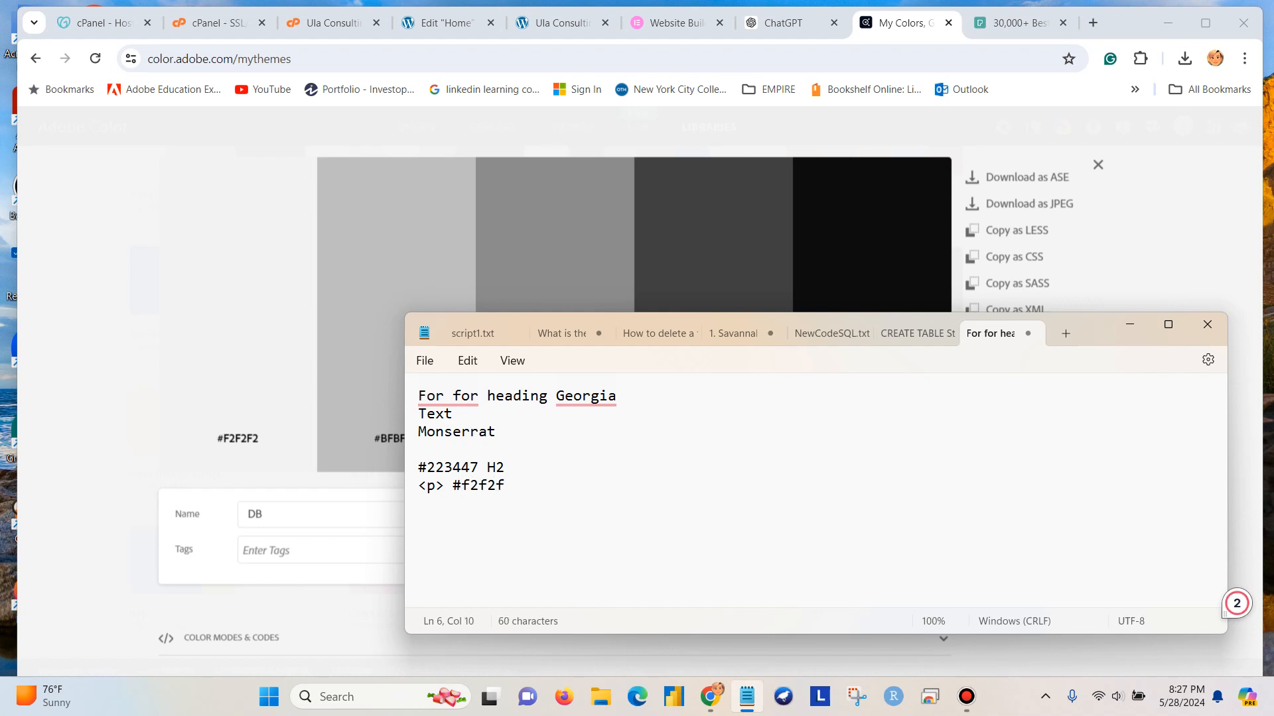
pyautogui.write('2f(gra')
pyautogui.write('y')
pyautogui.write('light ')
pyautogui.write(')')
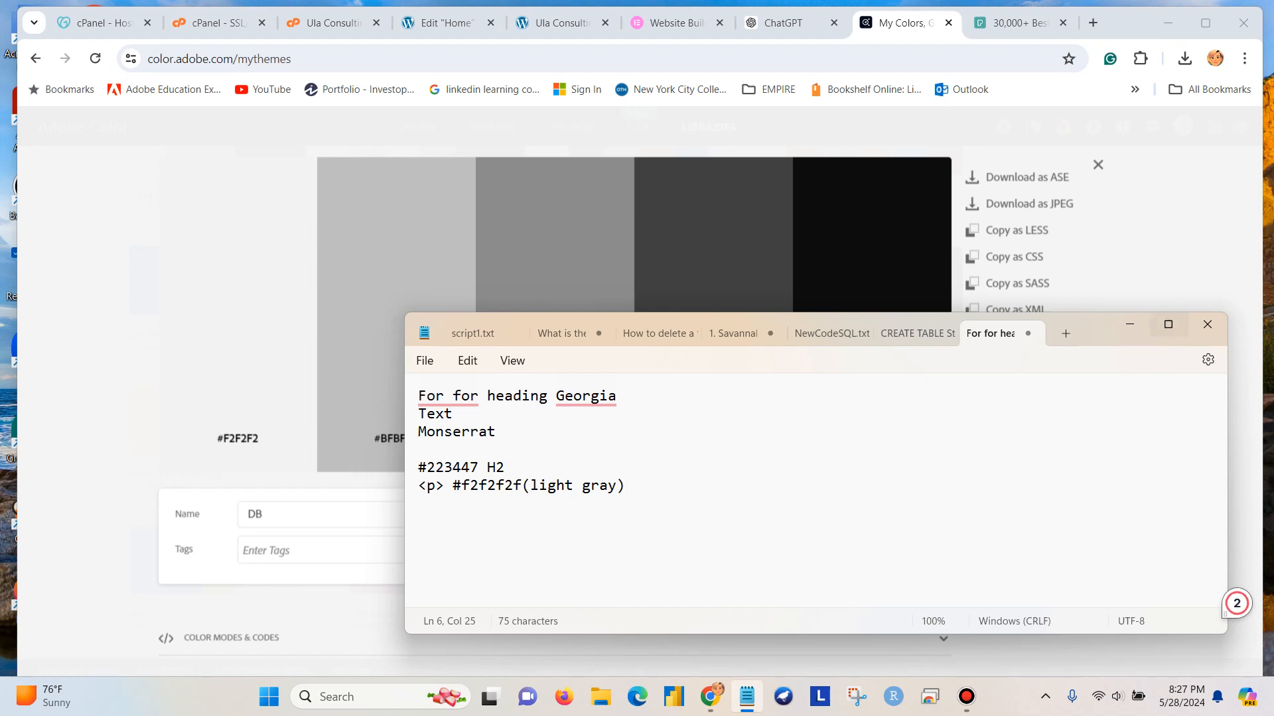
pyautogui.click(1130, 325)
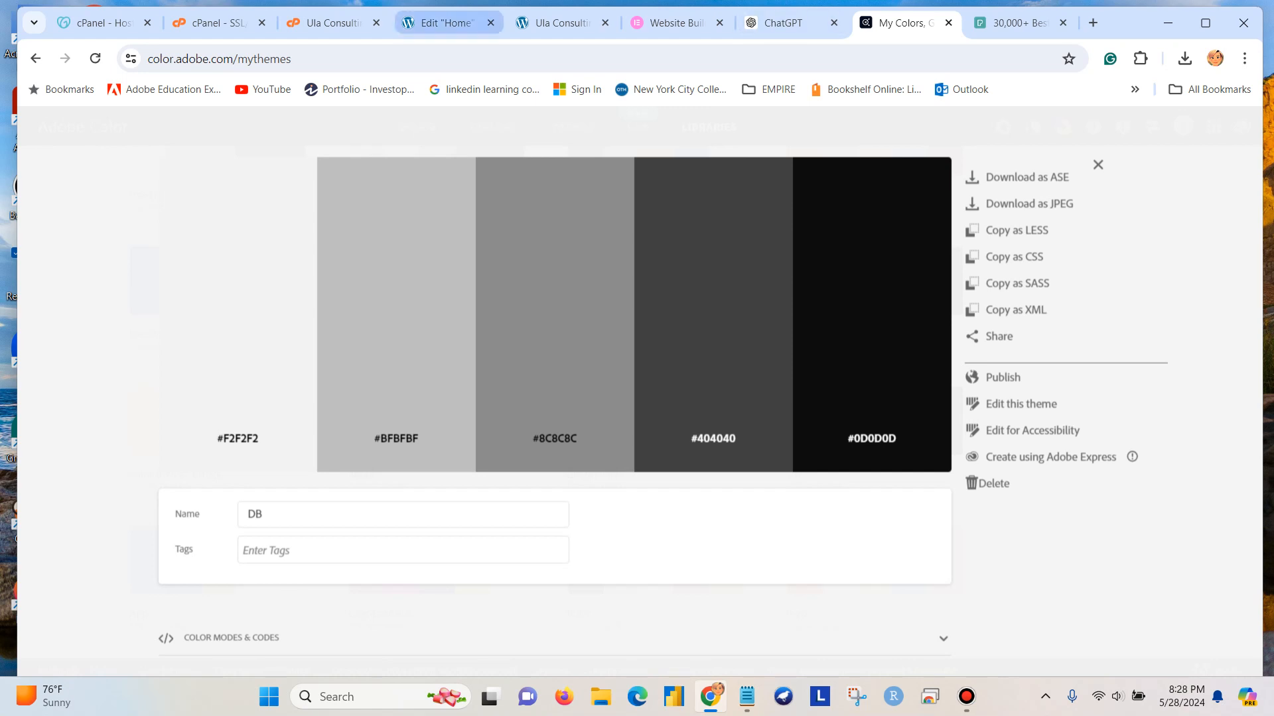
# Return to the Elementor editor and open the template library from the empty section below the banner.
pyautogui.click(446, 22)
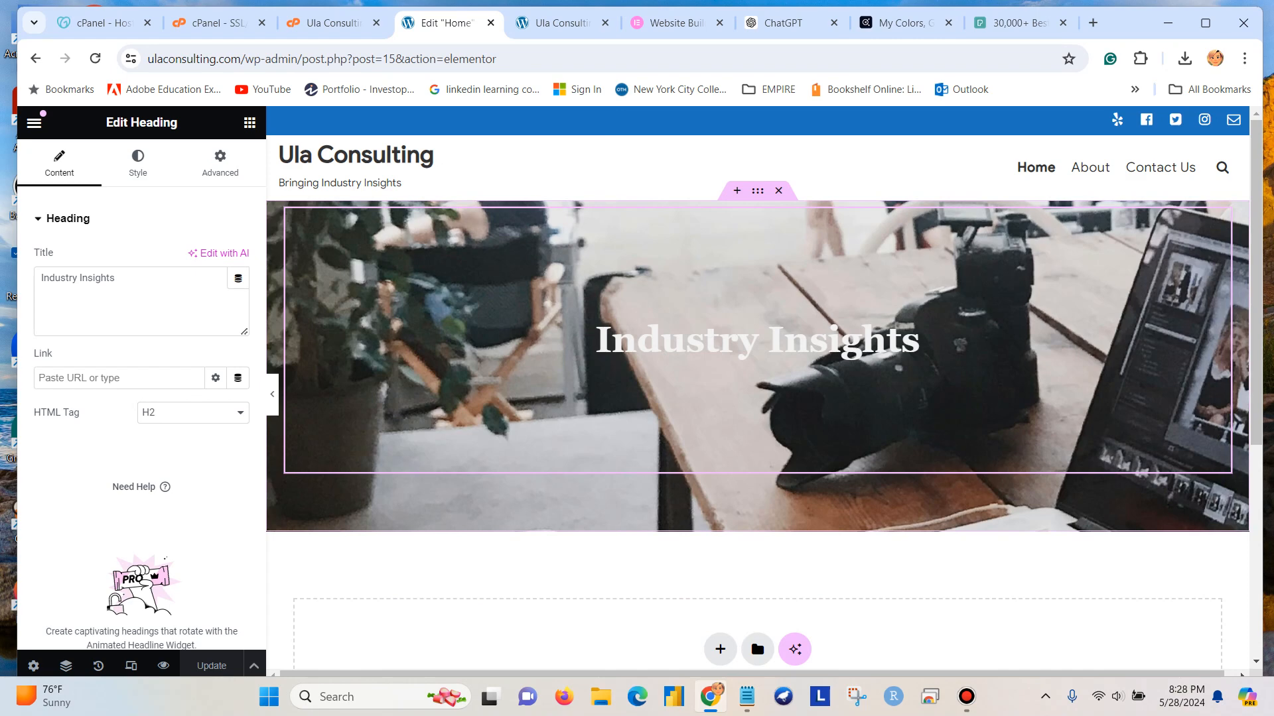
pyautogui.scroll(-2, 758, 391)
pyautogui.scroll(2, 758, 391)
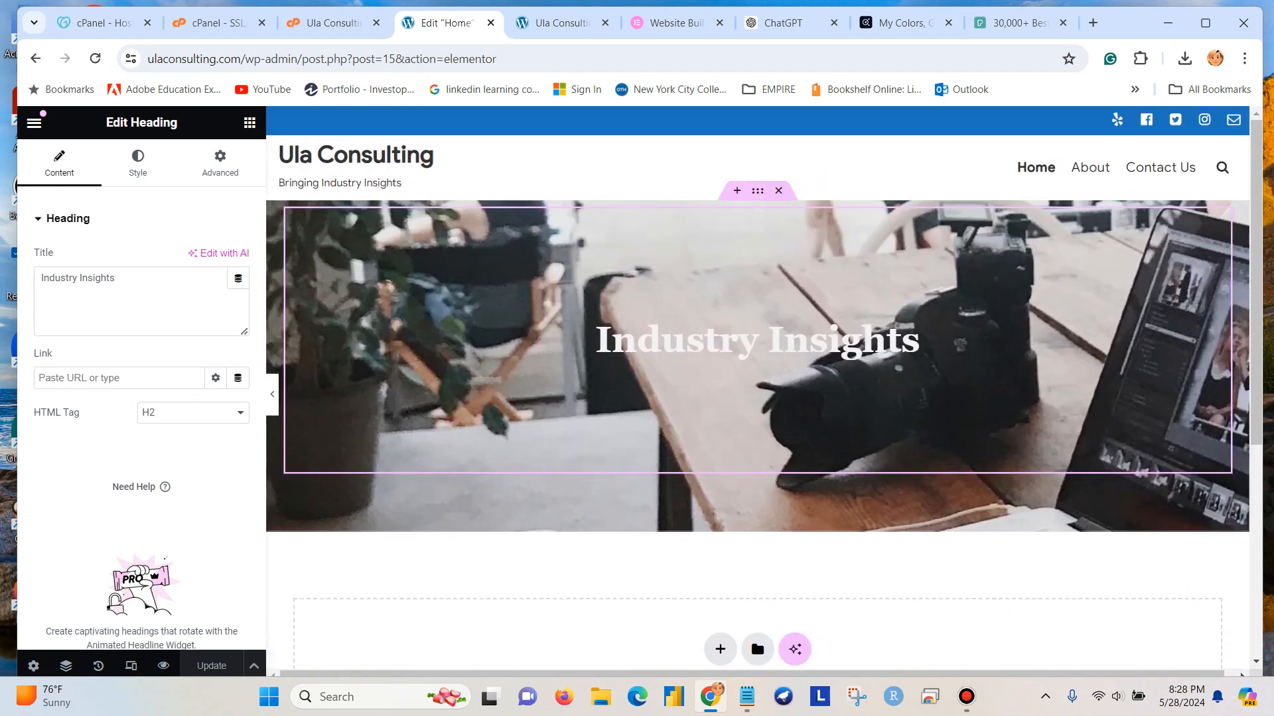
pyautogui.scroll(-5, 758, 391)
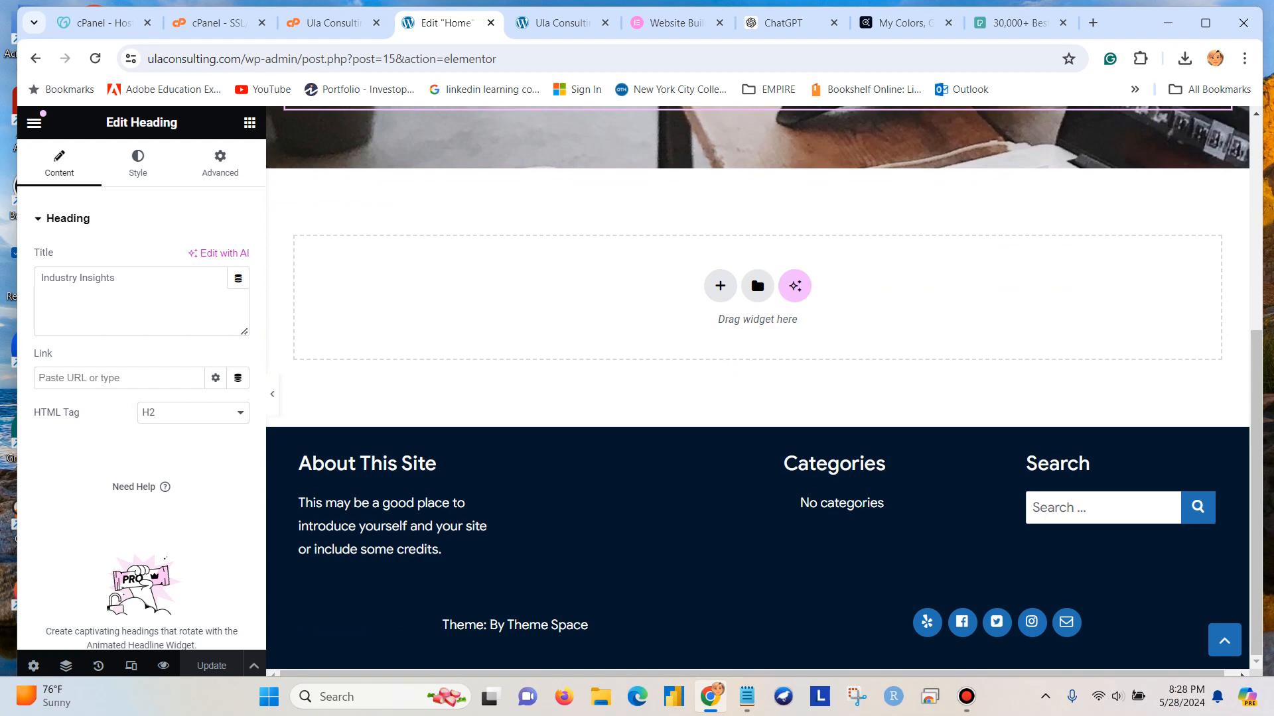
pyautogui.scroll(3, 758, 392)
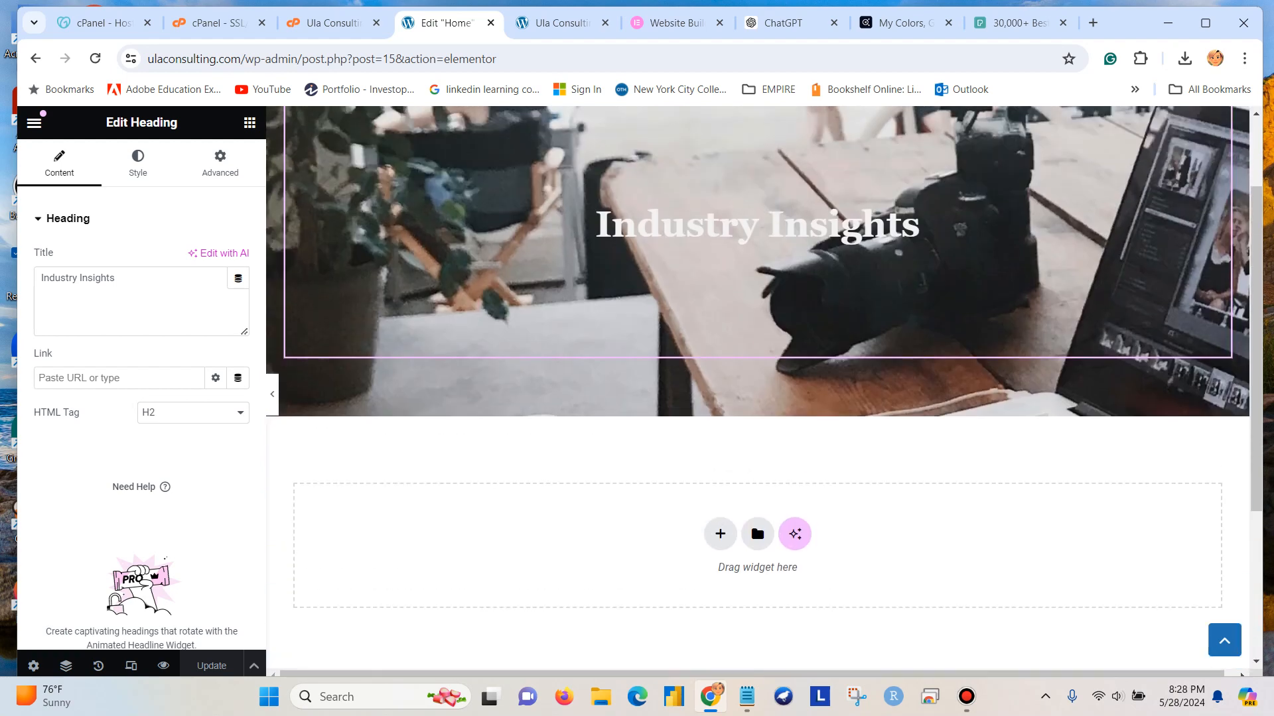
pyautogui.scroll(-1, 758, 391)
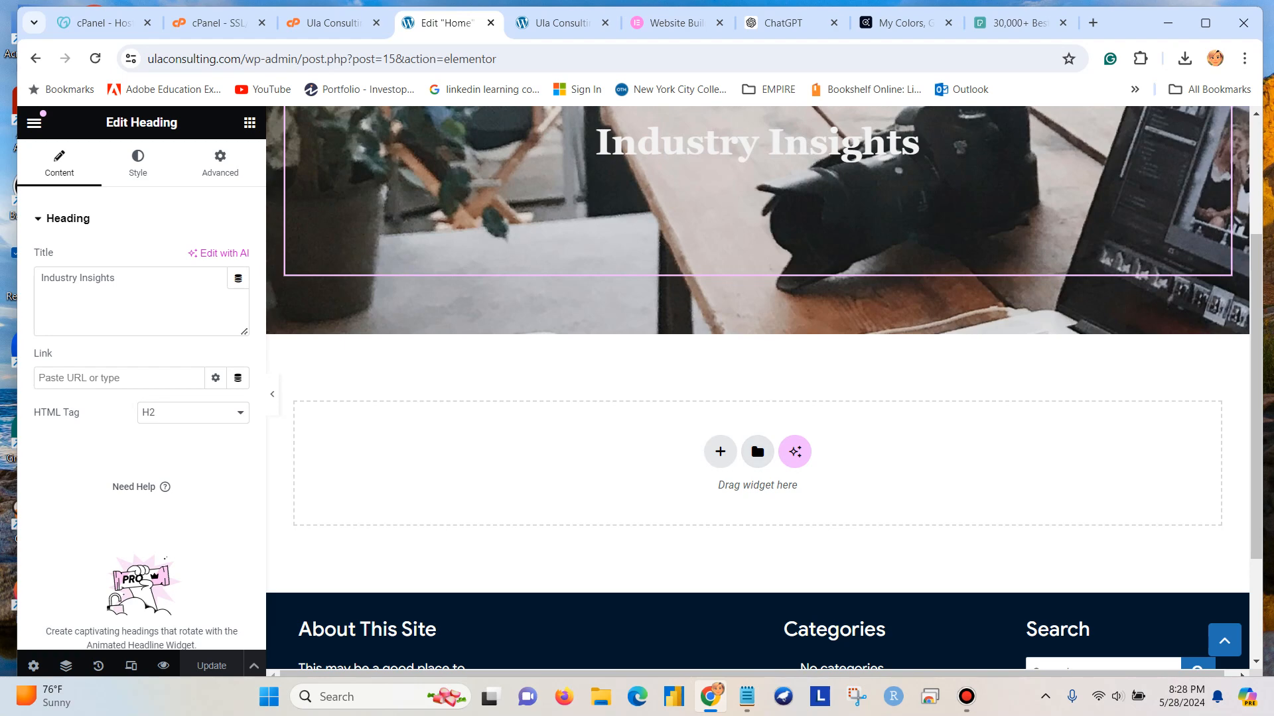
pyautogui.click(757, 452)
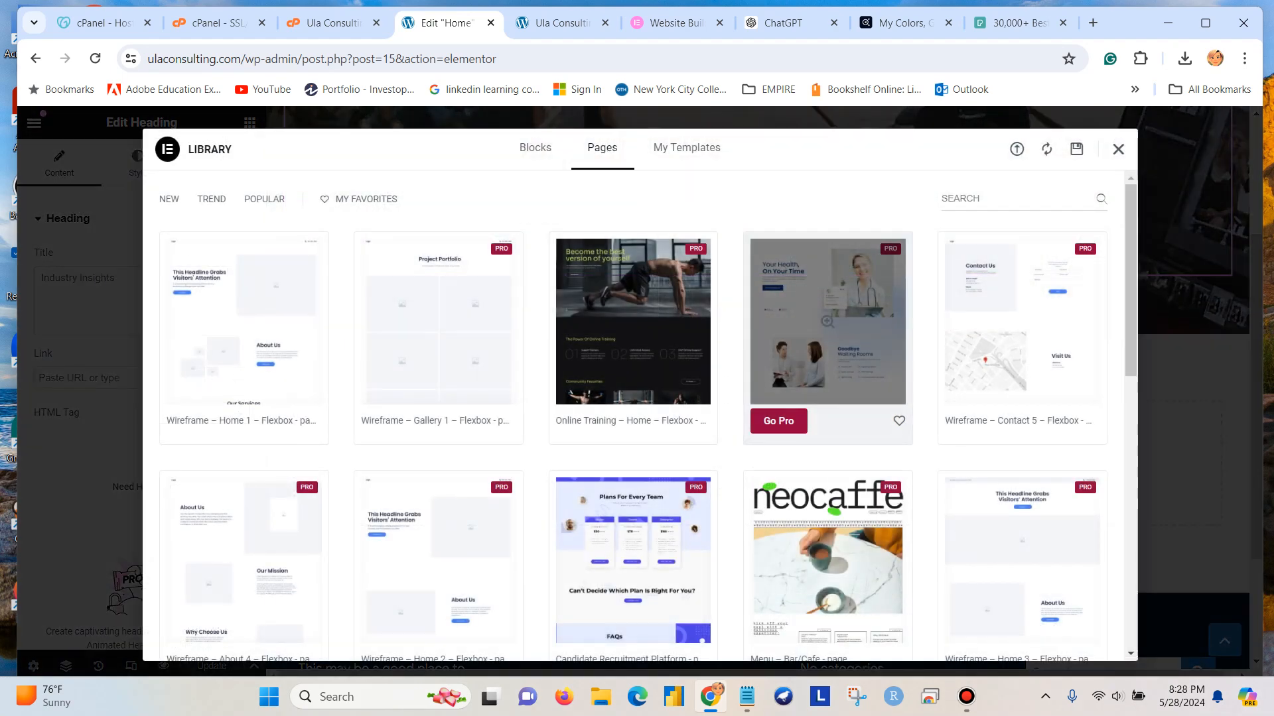
# Show the library's blocks and filter them by the Team category.
pyautogui.click(536, 149)
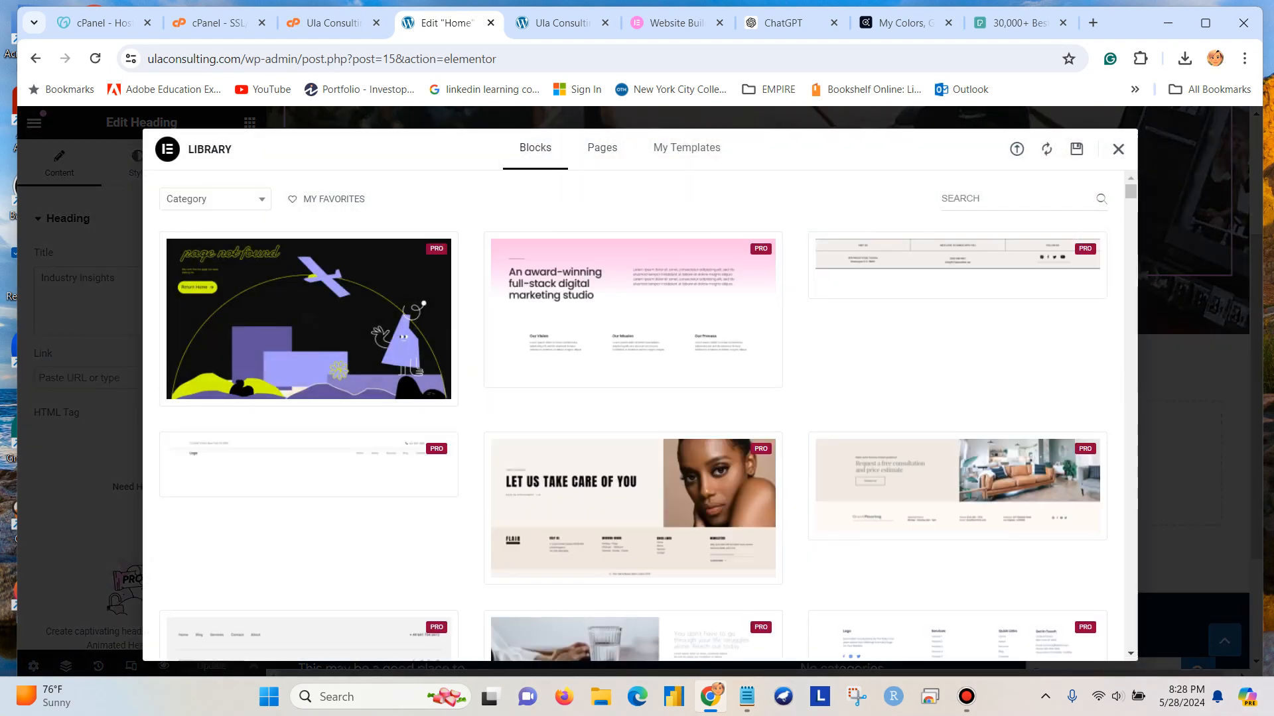
pyautogui.click(215, 199)
pyautogui.scroll(-3, 205, 278)
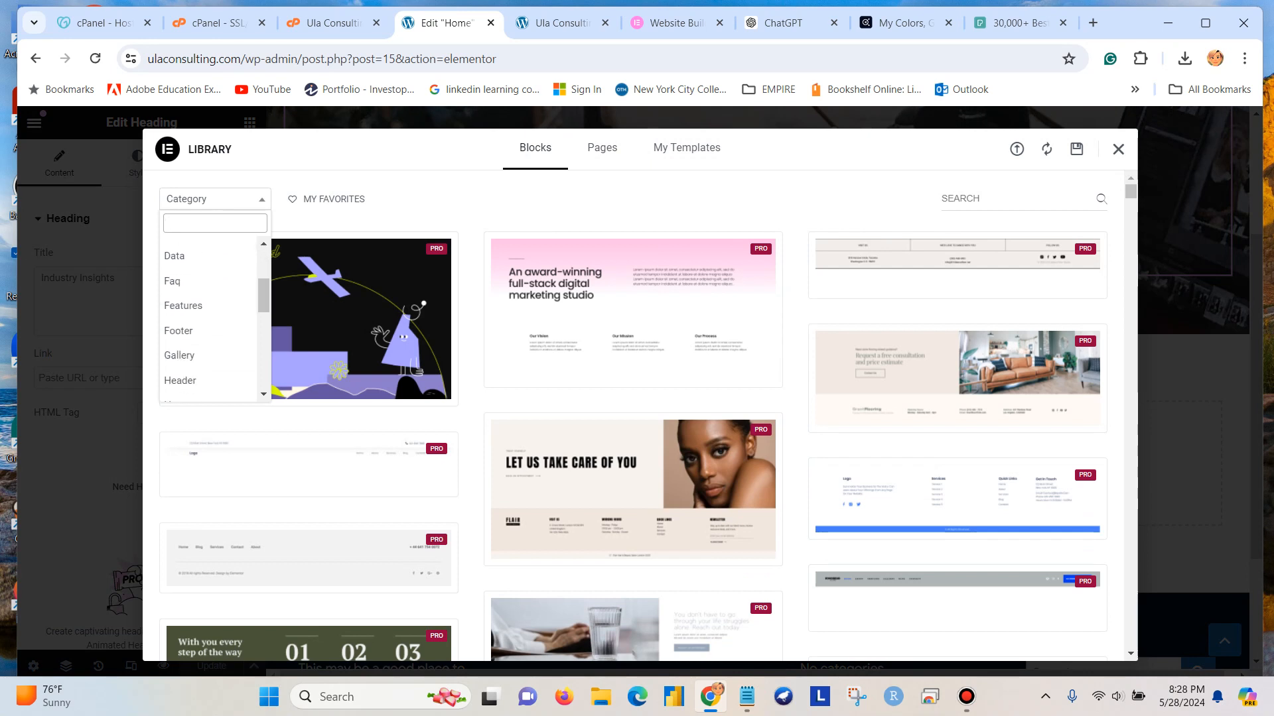
pyautogui.scroll(-5, 206, 358)
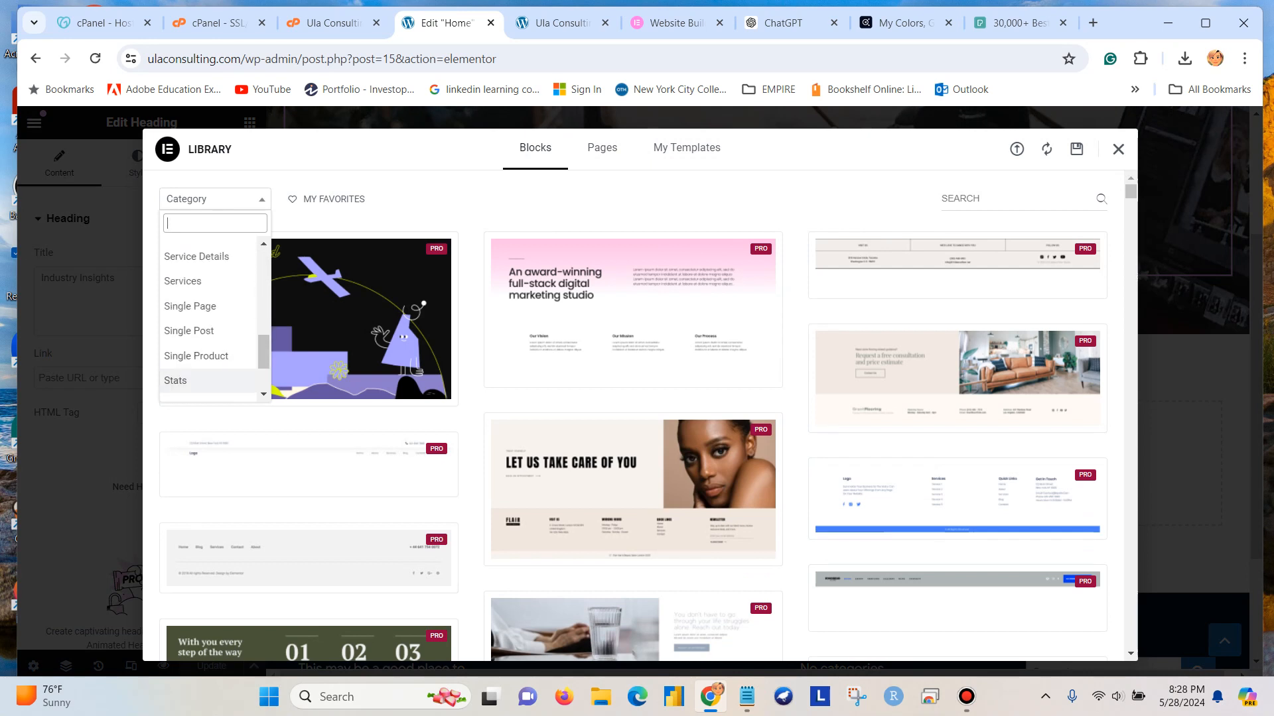
pyautogui.scroll(-3, 206, 358)
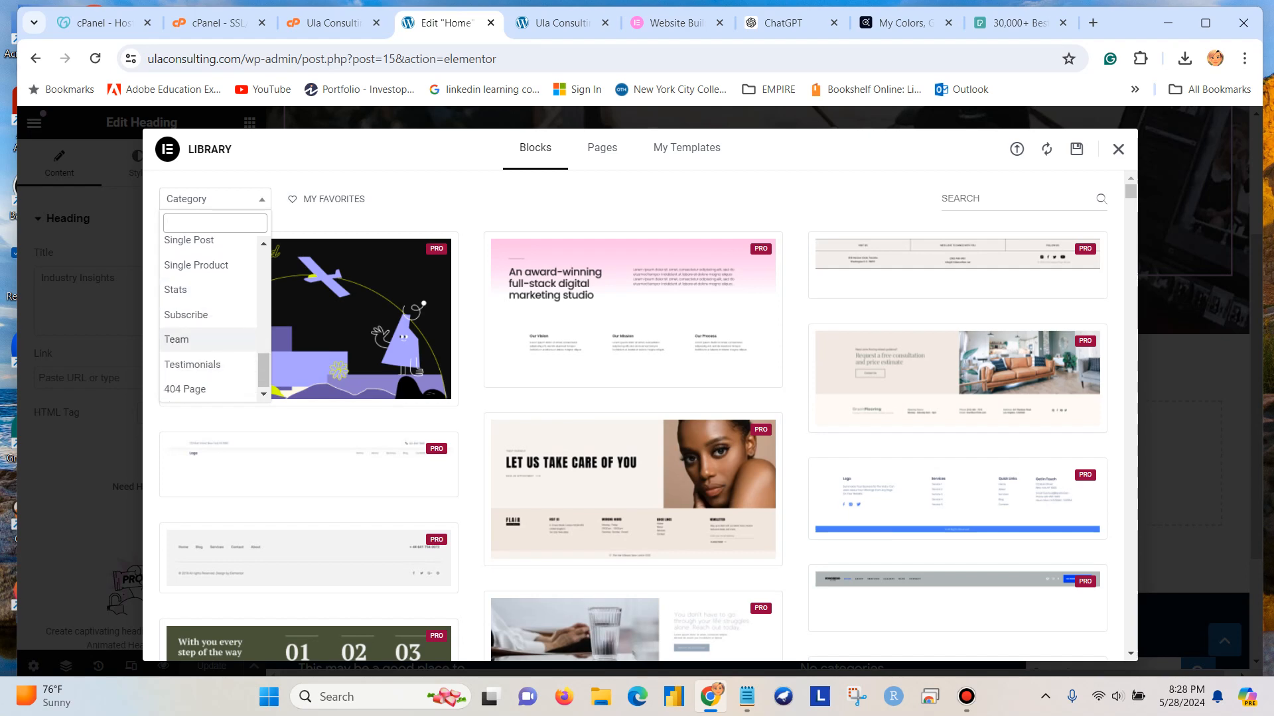
pyautogui.click(176, 339)
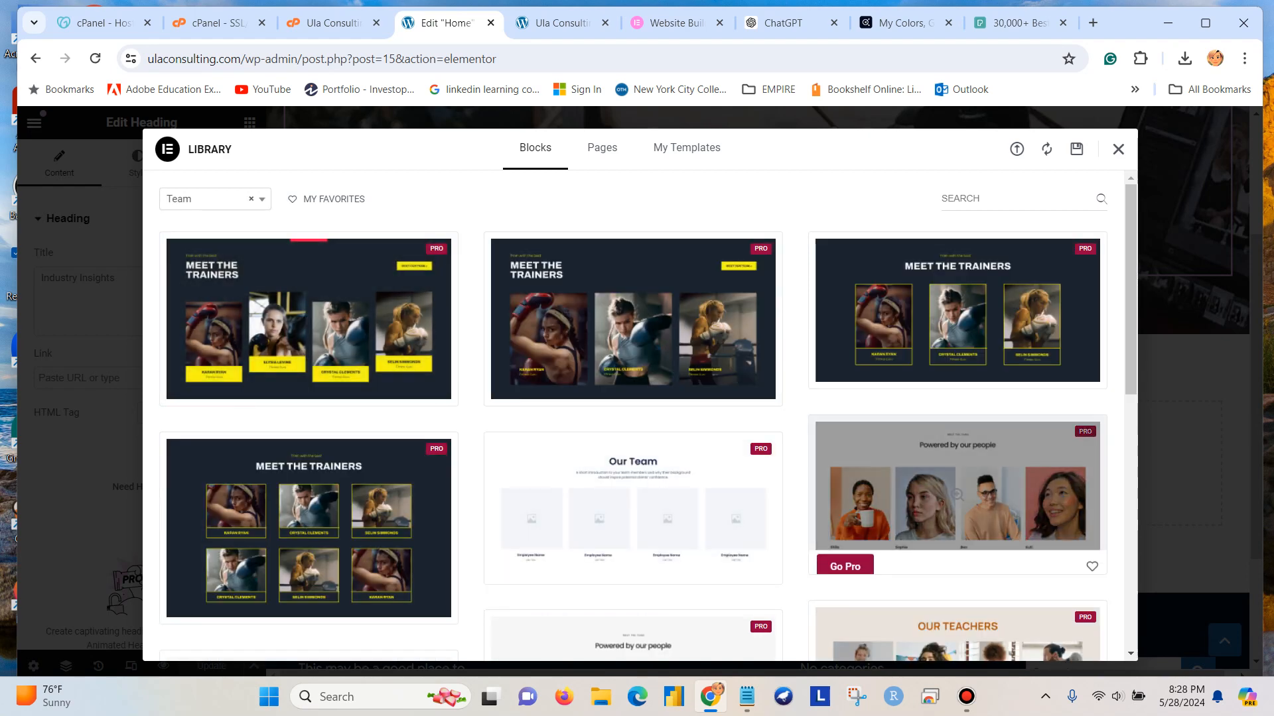
# Look through the Team blocks for a suitable design and close the template library.
pyautogui.scroll(-5, 958, 494)
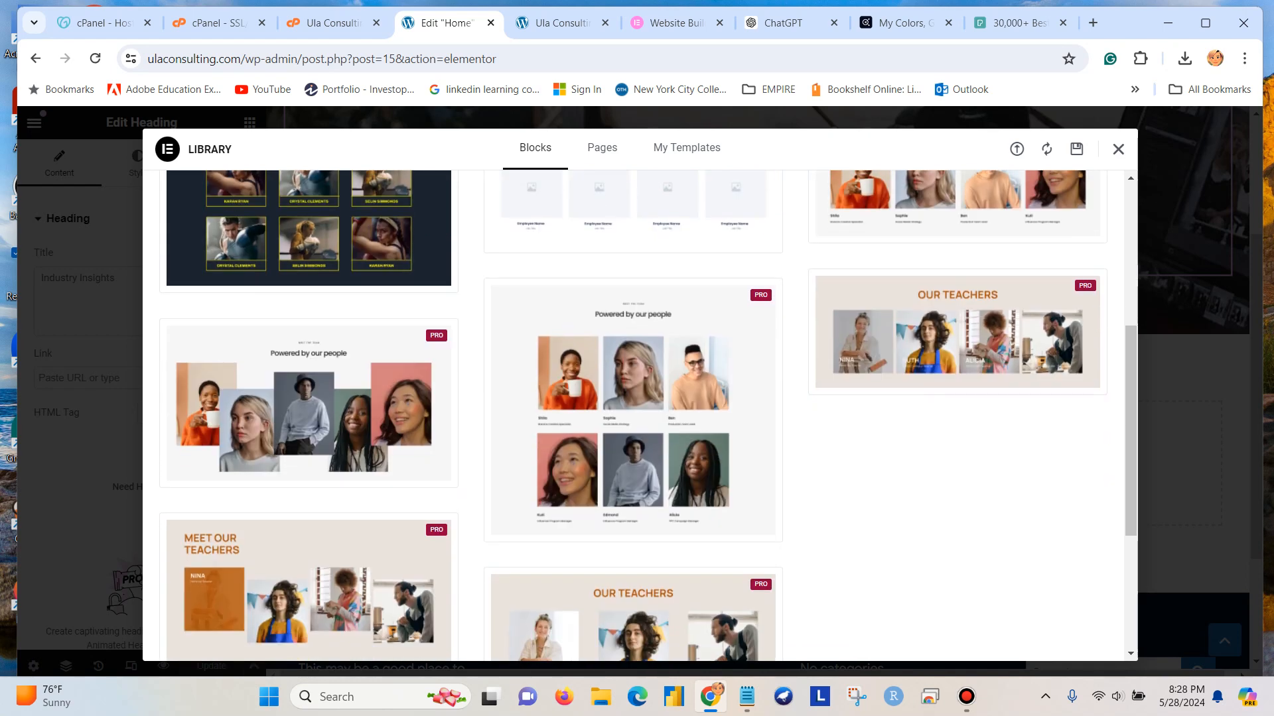
pyautogui.scroll(-4, 640, 416)
pyautogui.scroll(5, 640, 416)
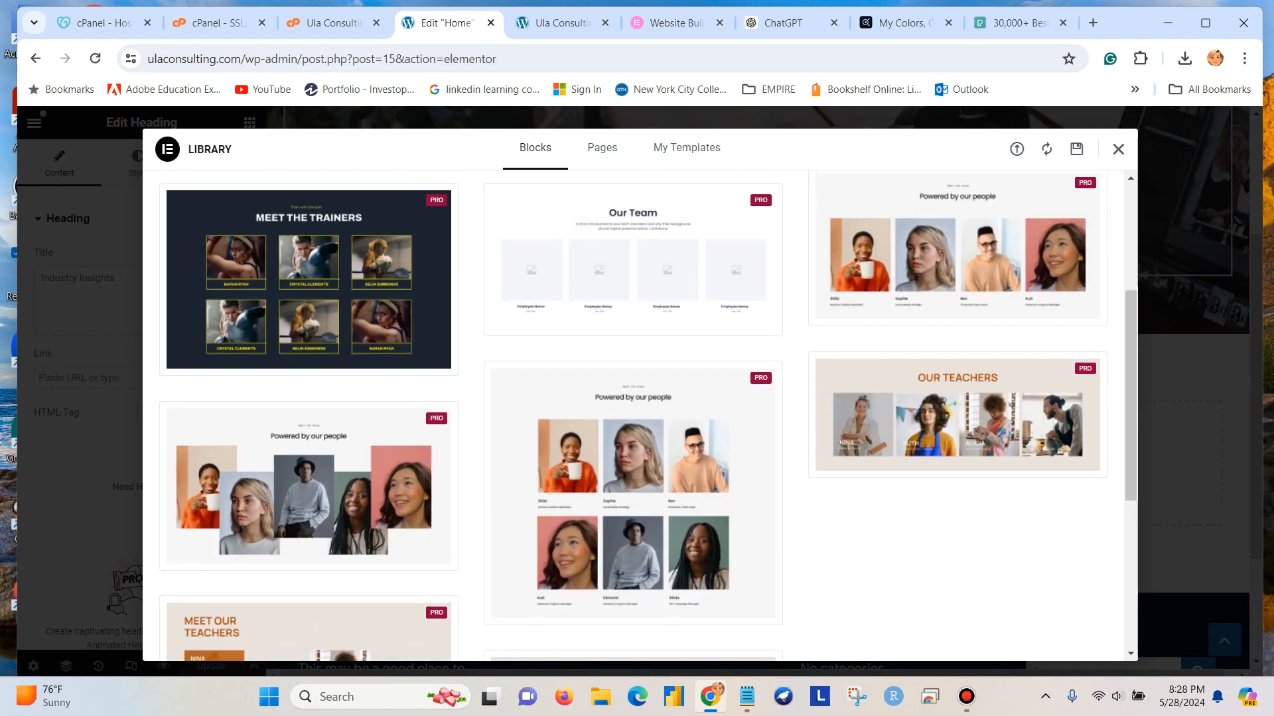
pyautogui.scroll(3, 640, 416)
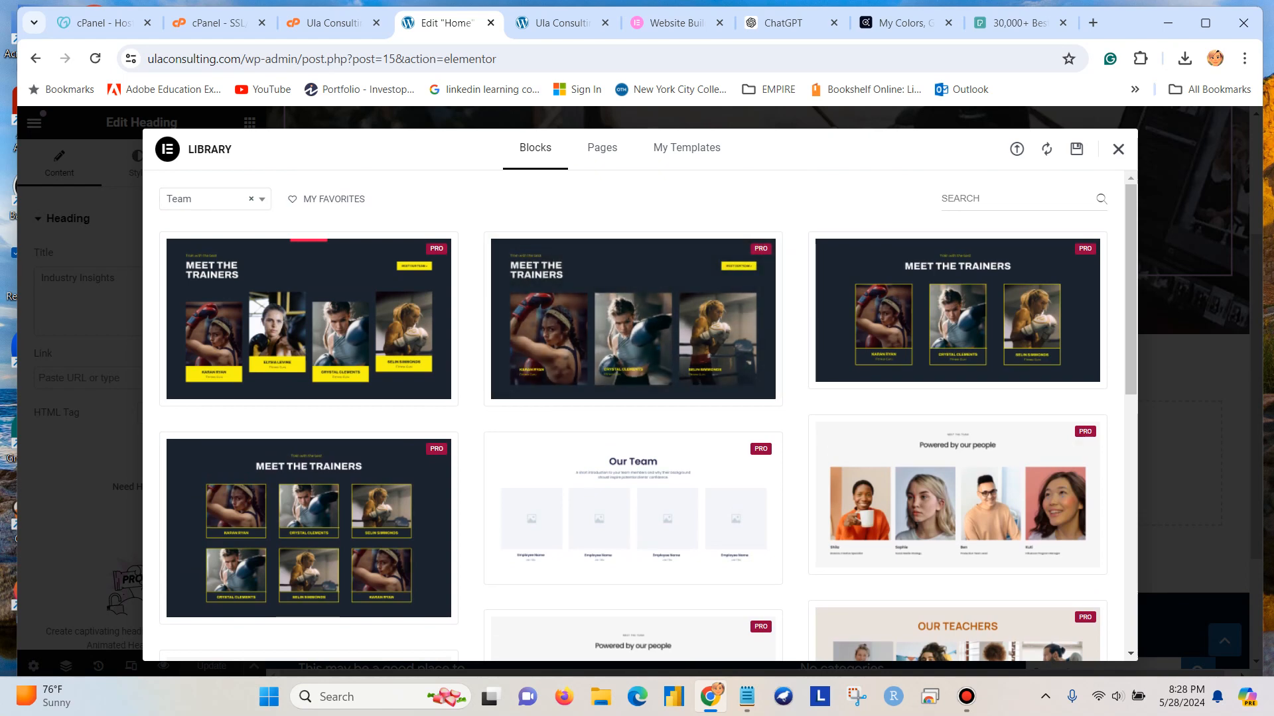
pyautogui.click(1118, 149)
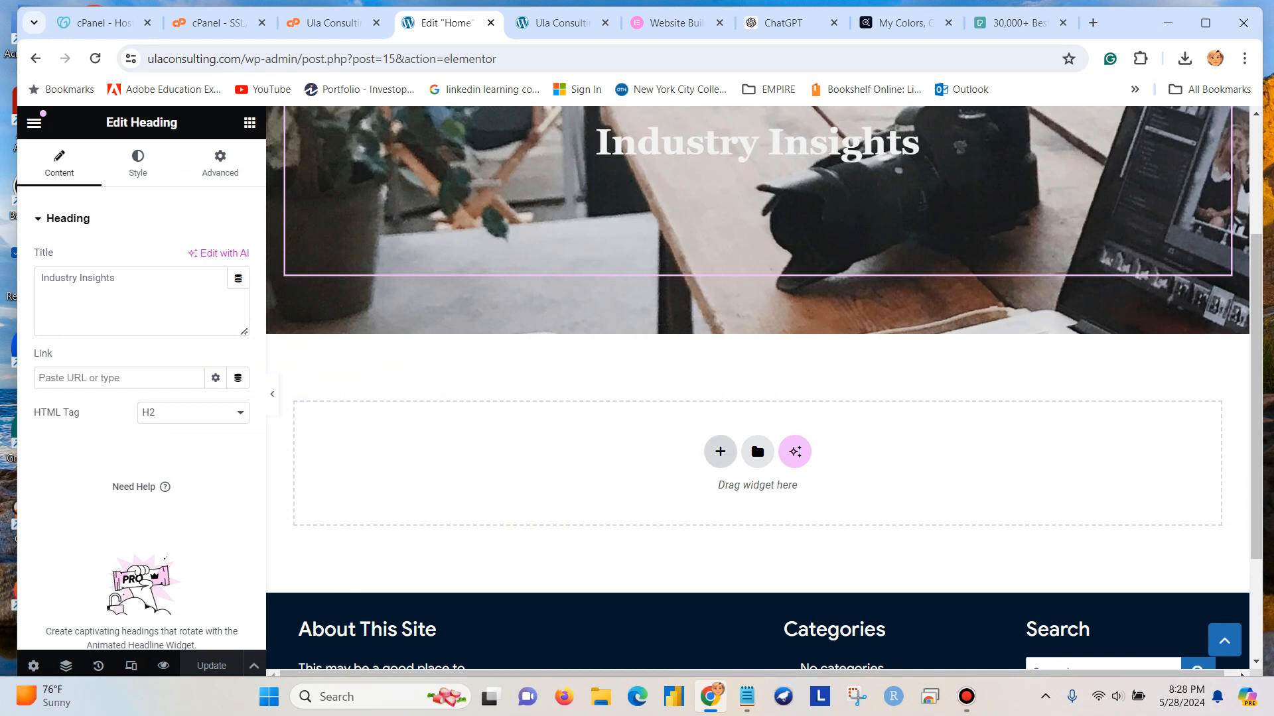
pyautogui.click(720, 452)
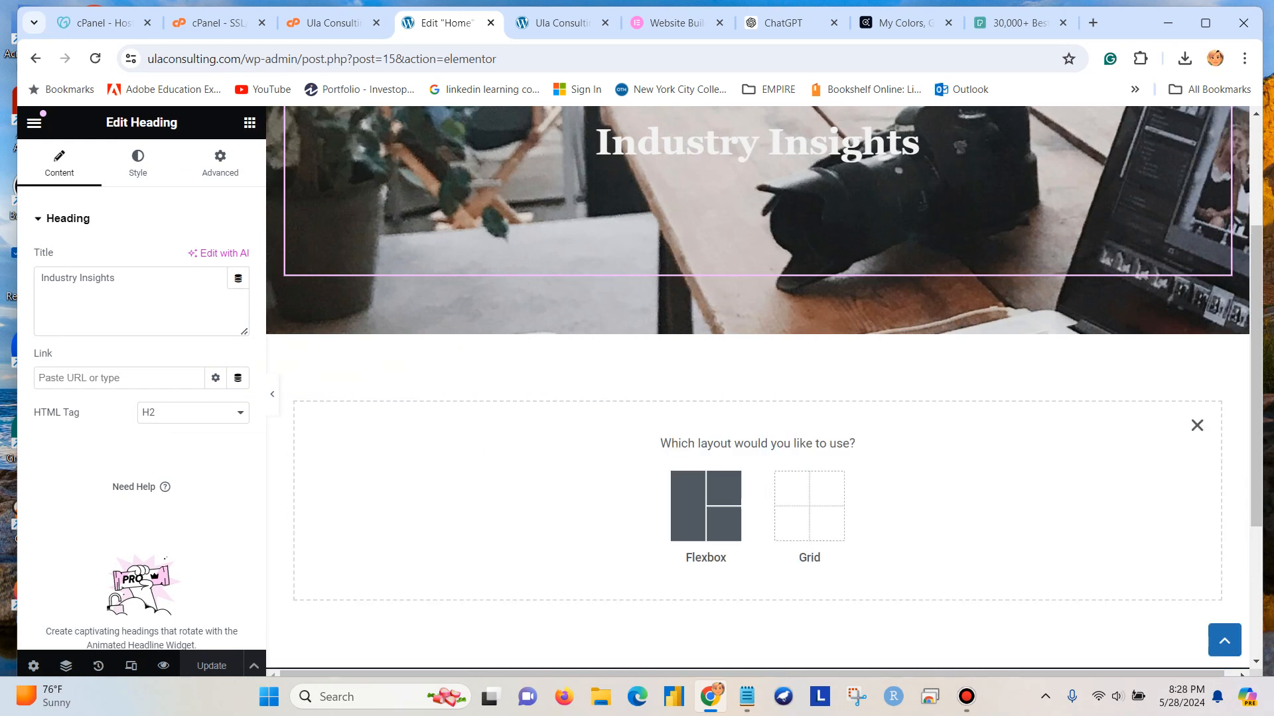
pyautogui.click(706, 506)
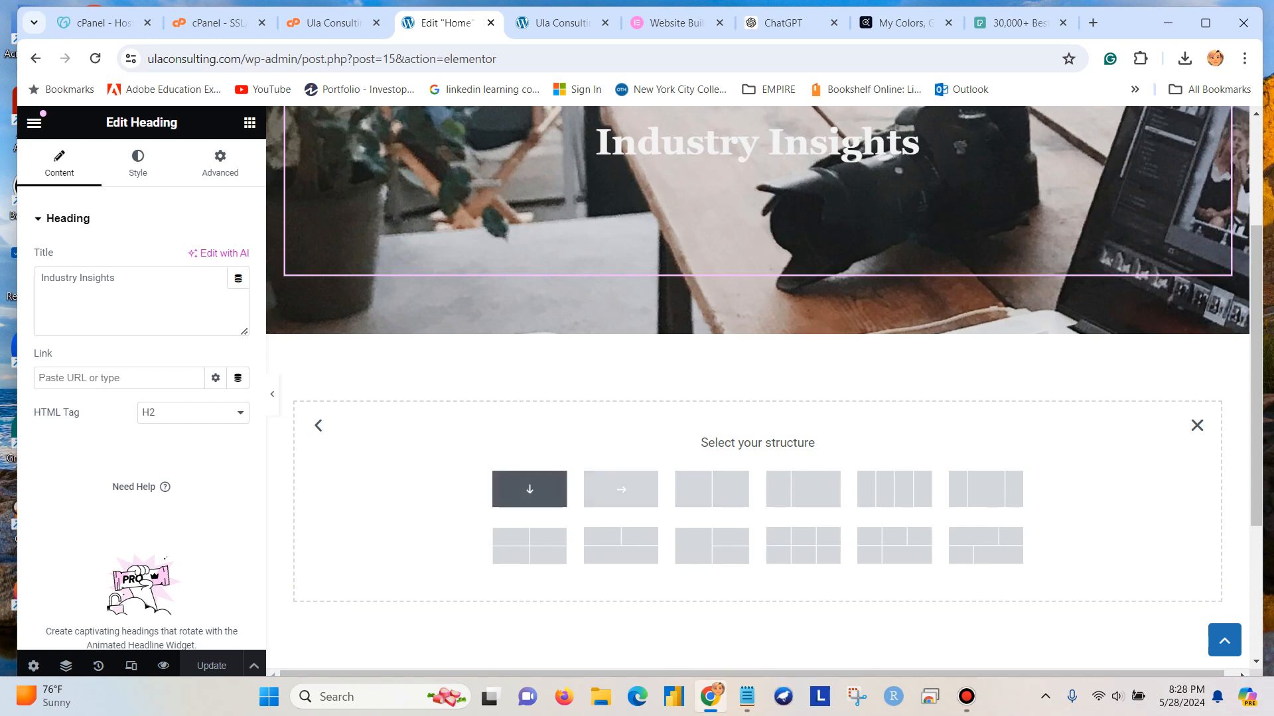
pyautogui.click(528, 486)
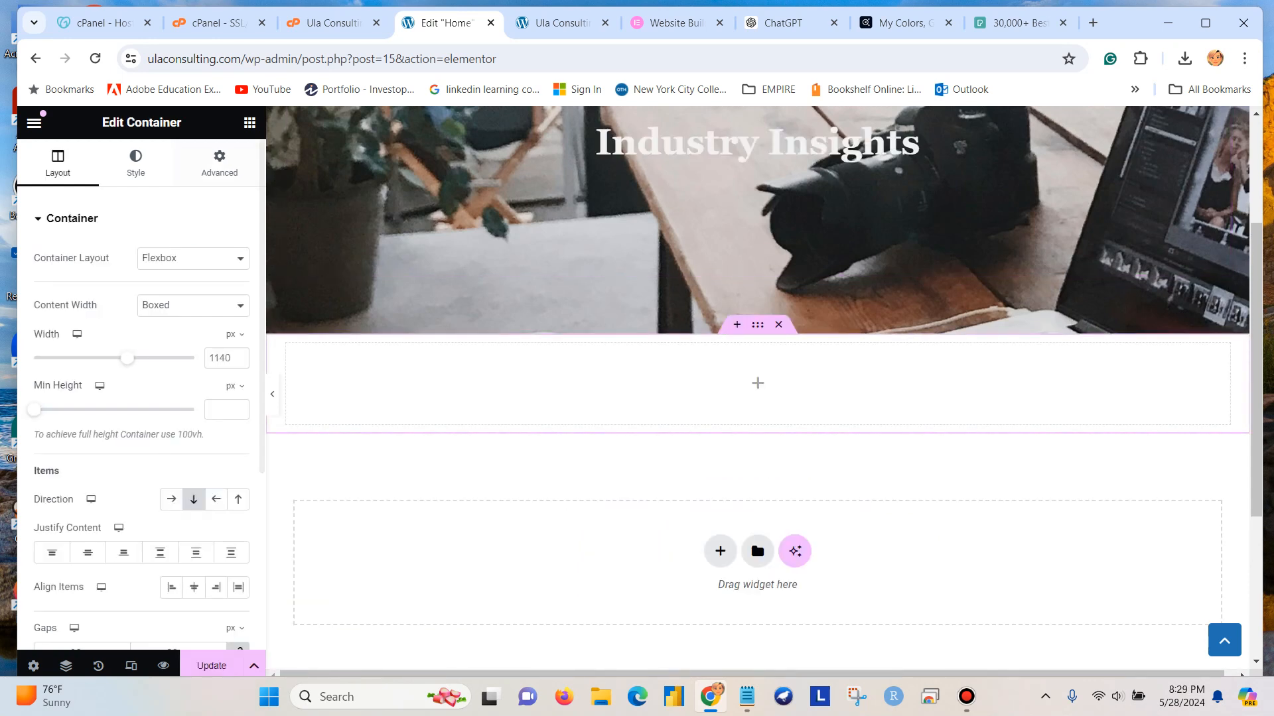
pyautogui.click(250, 122)
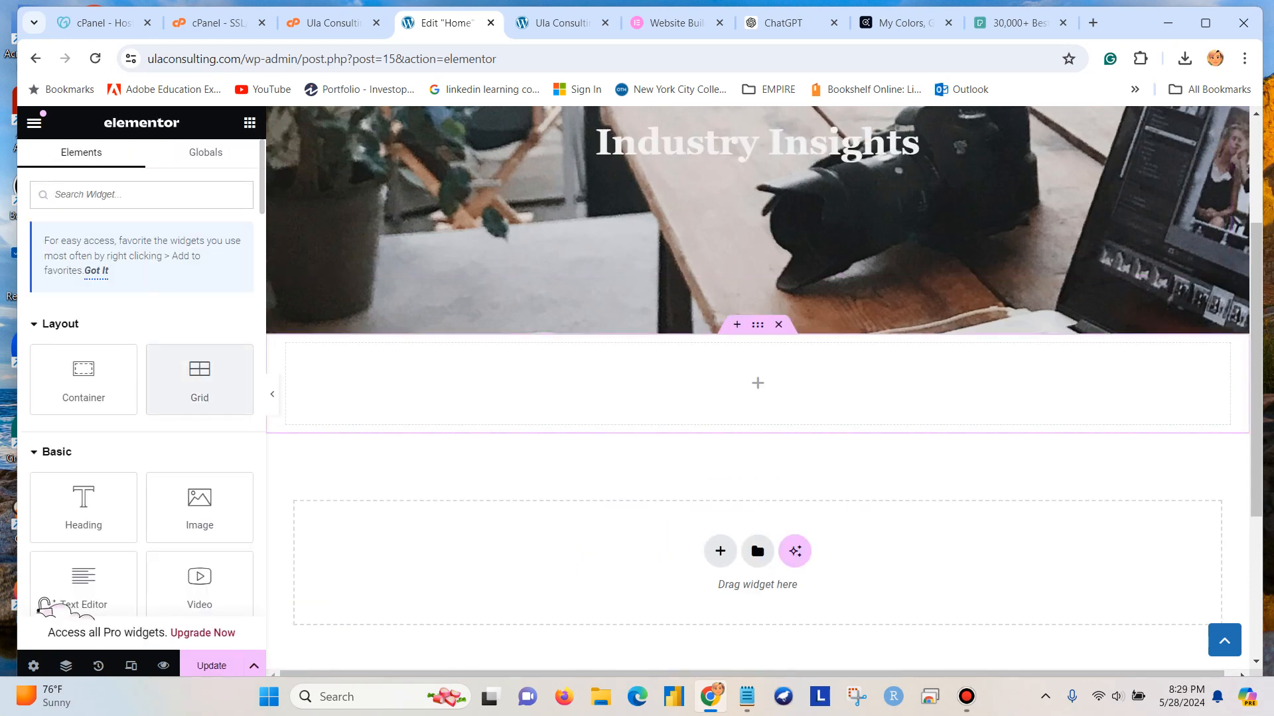
pyautogui.scroll(-3, 133, 465)
pyautogui.scroll(3, 141, 398)
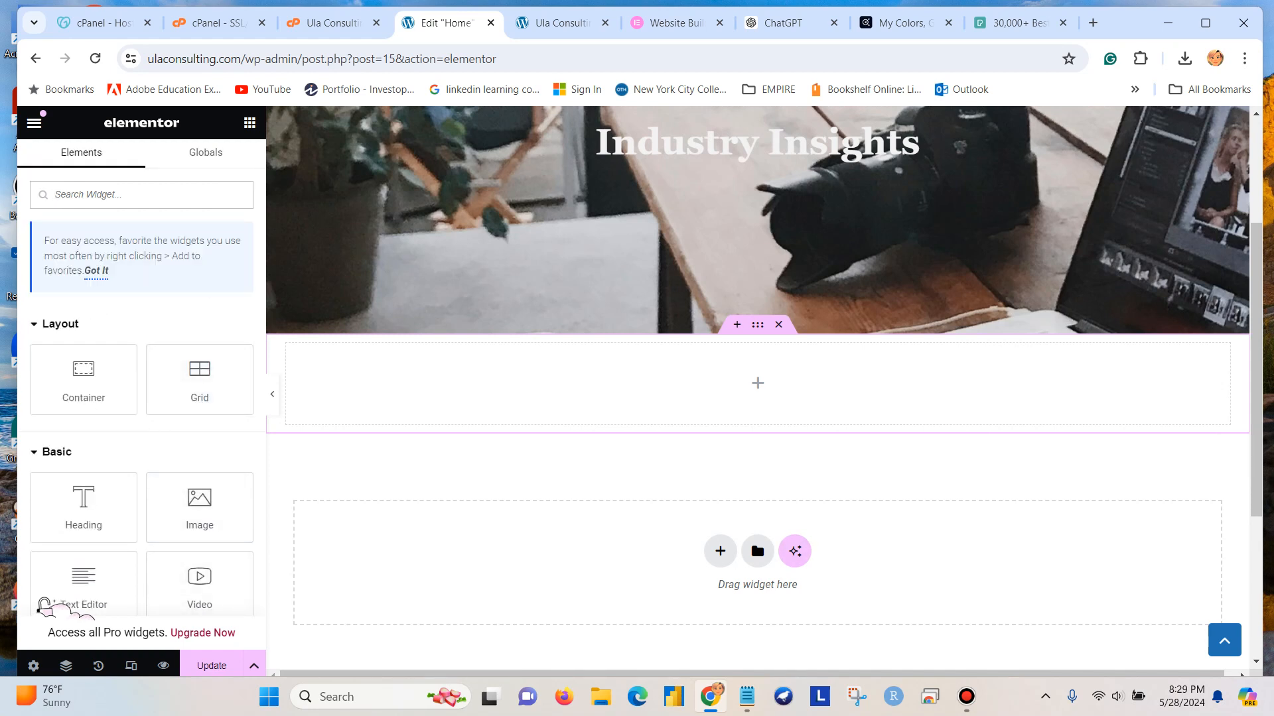
pyautogui.click(778, 325)
# Add a flexbox container with four equal columns below the banner.
pyautogui.click(721, 452)
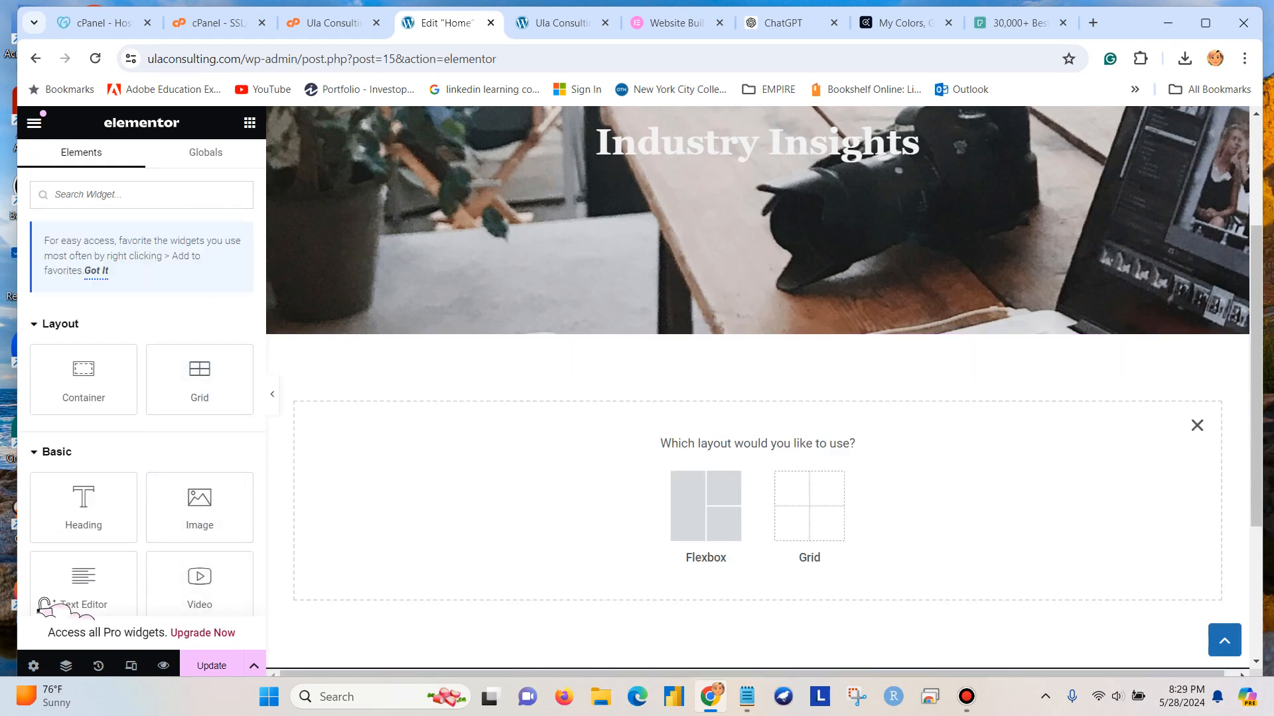
pyautogui.click(711, 507)
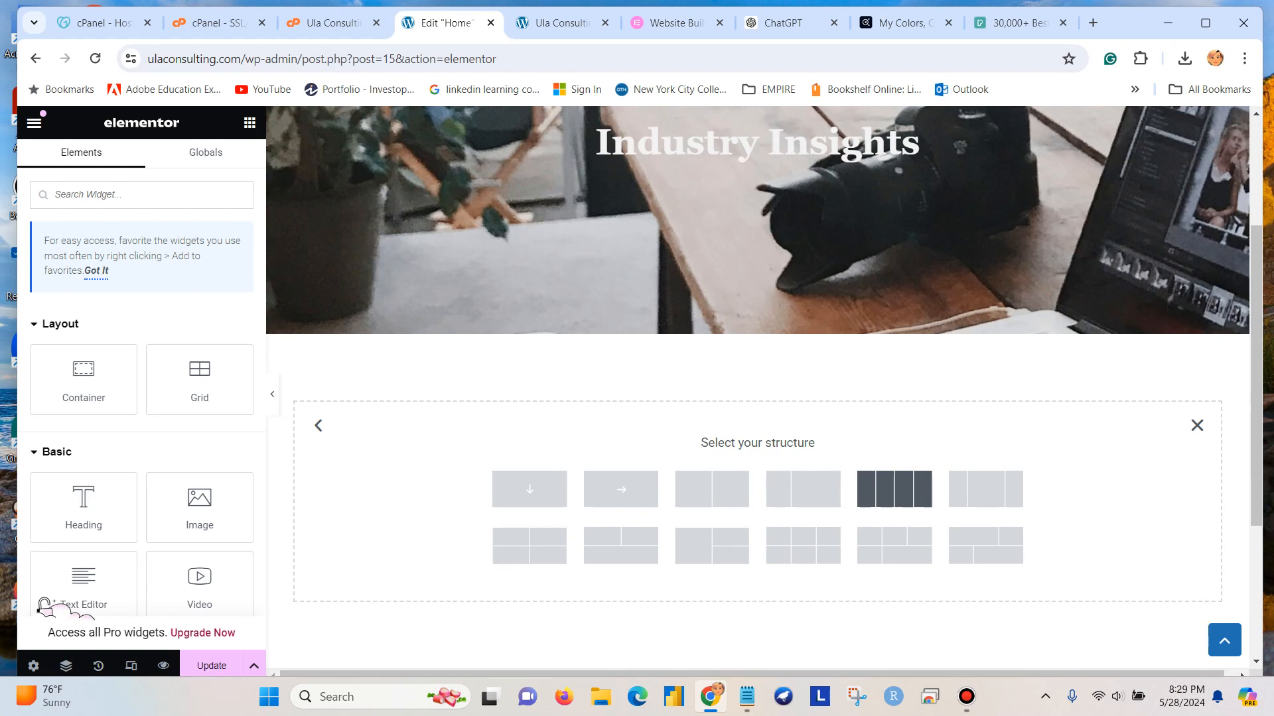
pyautogui.click(895, 489)
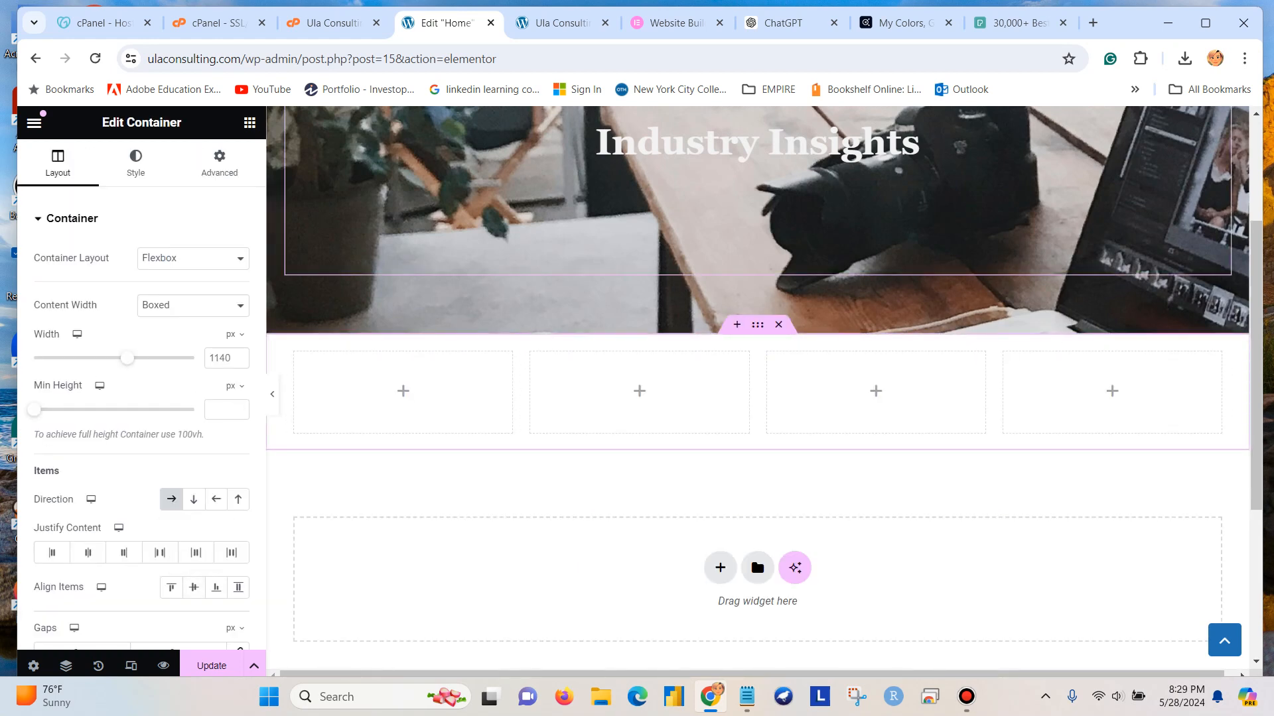
# Place an Image Box widget in the first column of the new container.
pyautogui.click(249, 122)
pyautogui.scroll(-4, 199, 358)
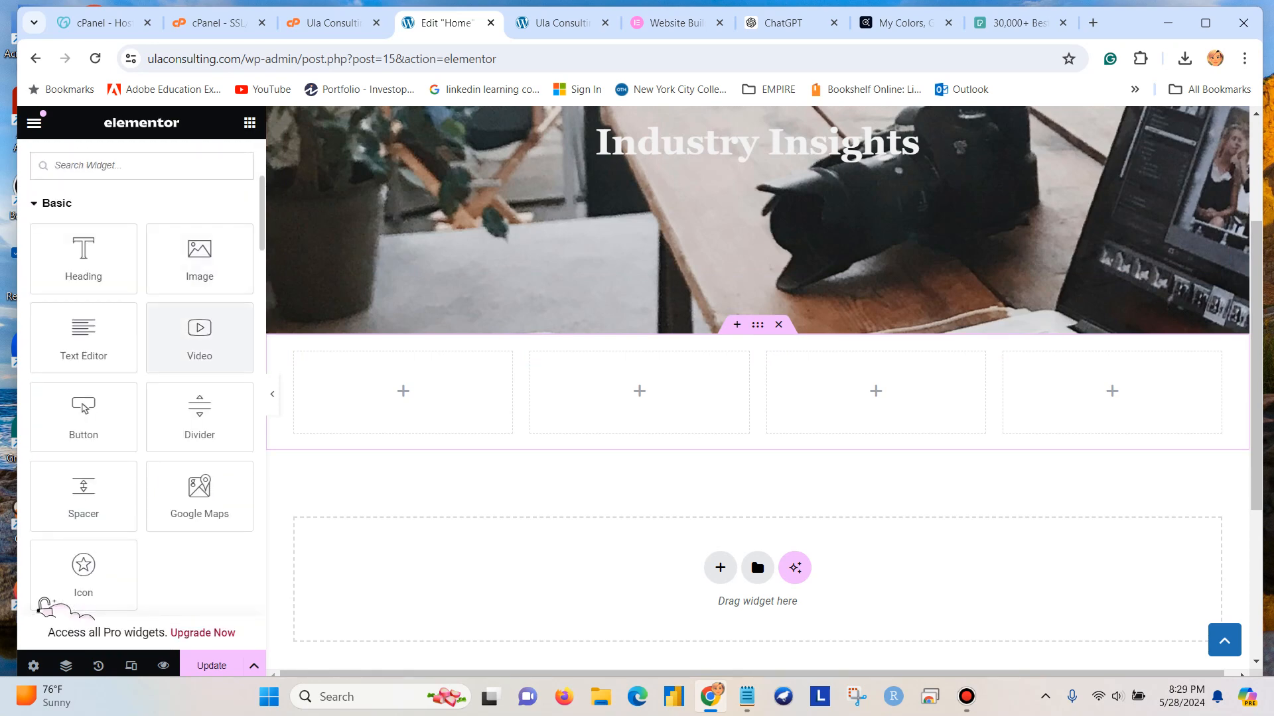
pyautogui.scroll(-3, 199, 338)
pyautogui.scroll(-15, 44, 605)
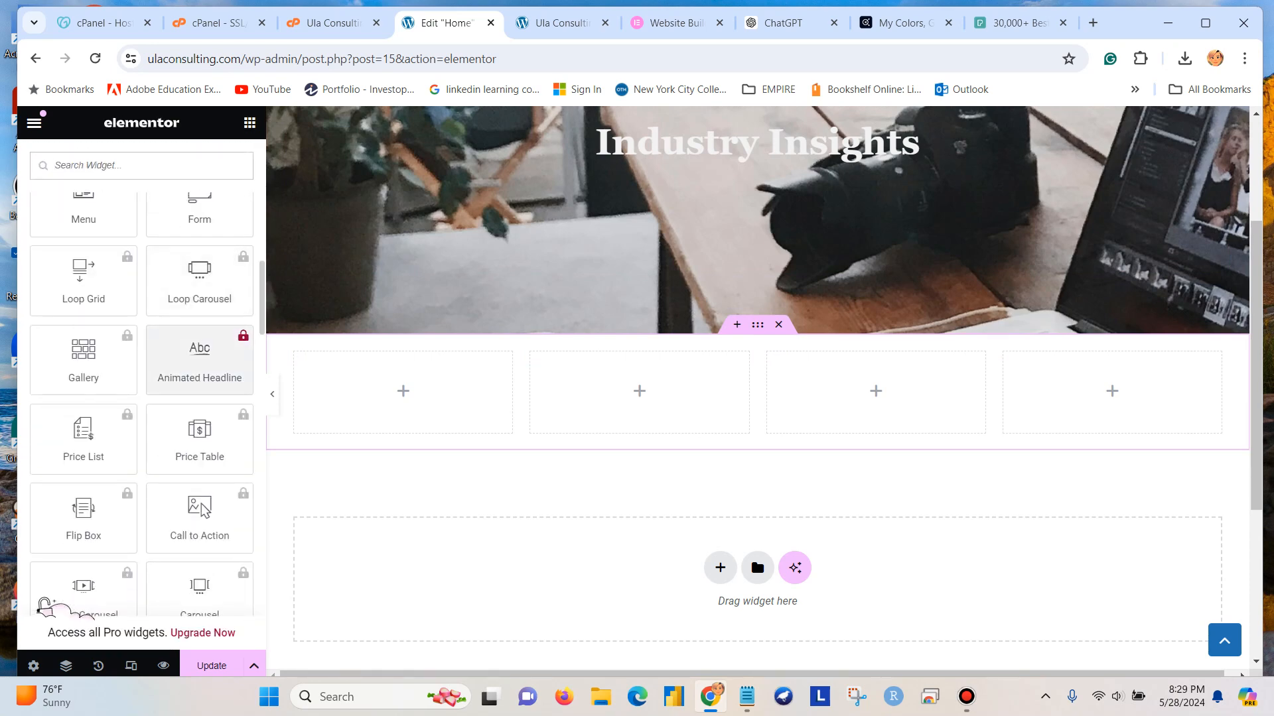
pyautogui.scroll(-2, 44, 605)
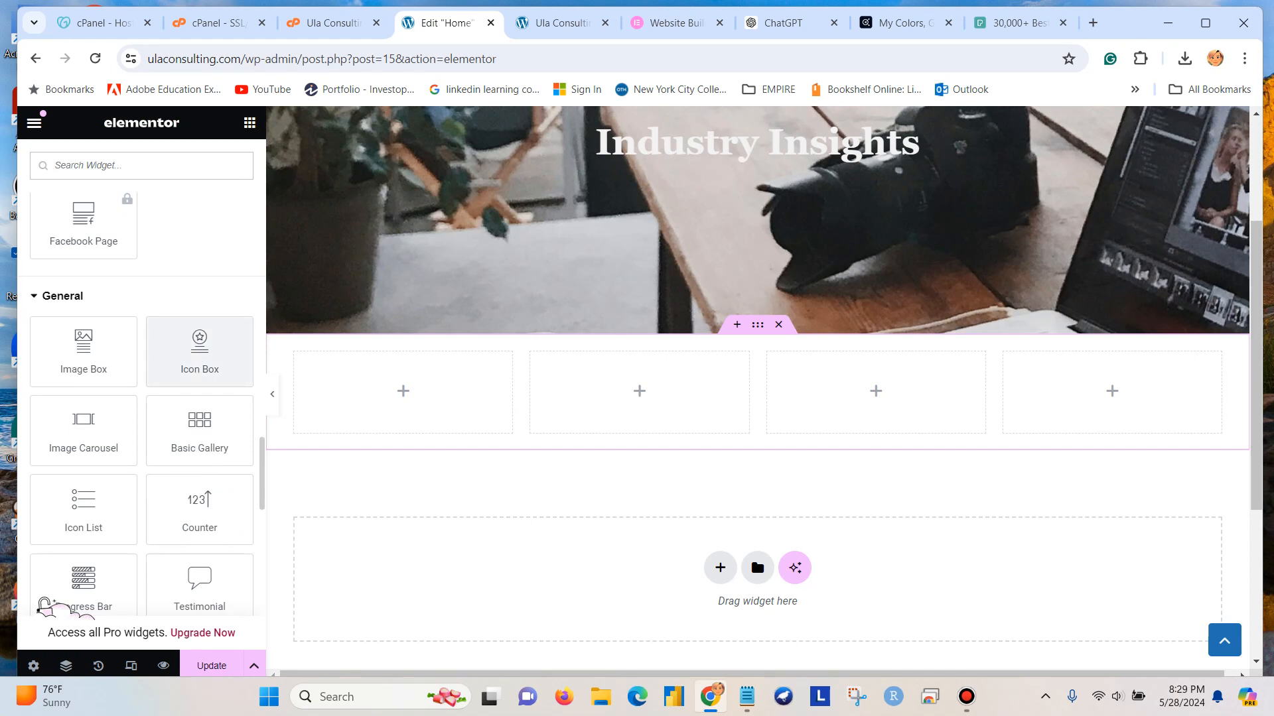
pyautogui.moveTo(83, 352); pyautogui.dragTo(388, 393)
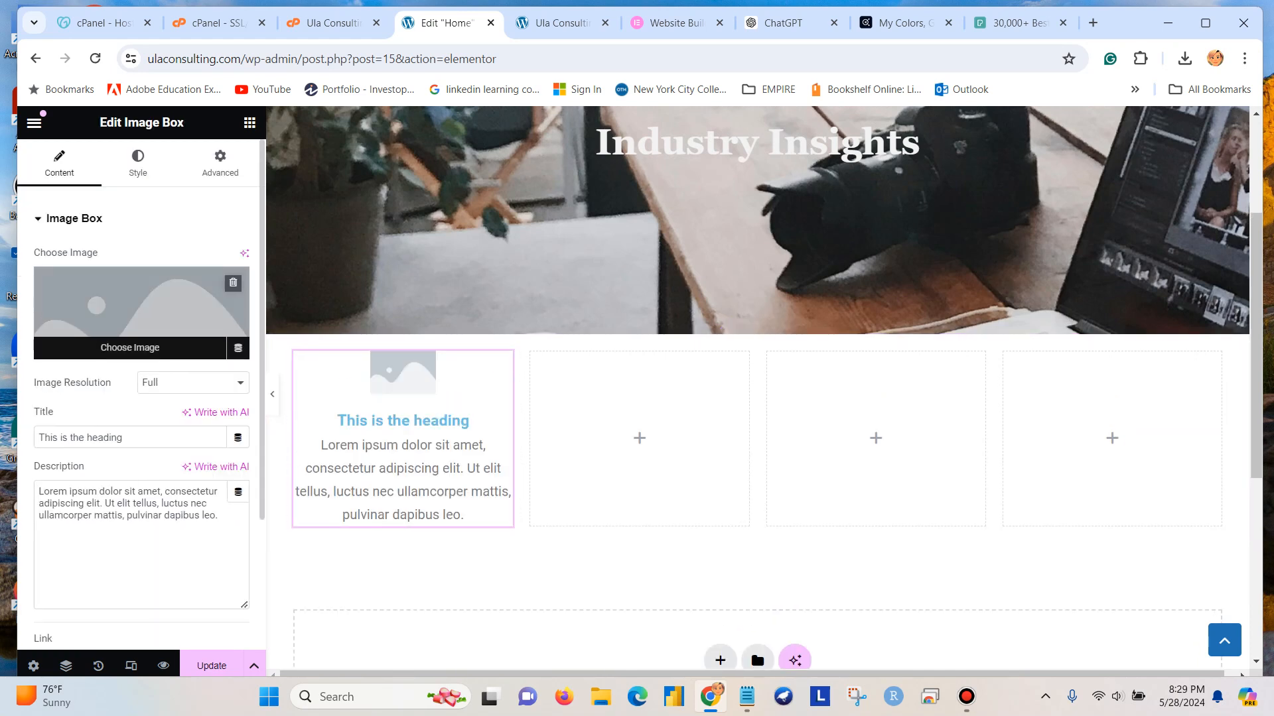
# Place another Image Box widget in the second column of the container.
pyautogui.click(250, 123)
pyautogui.scroll(-13, 83, 435)
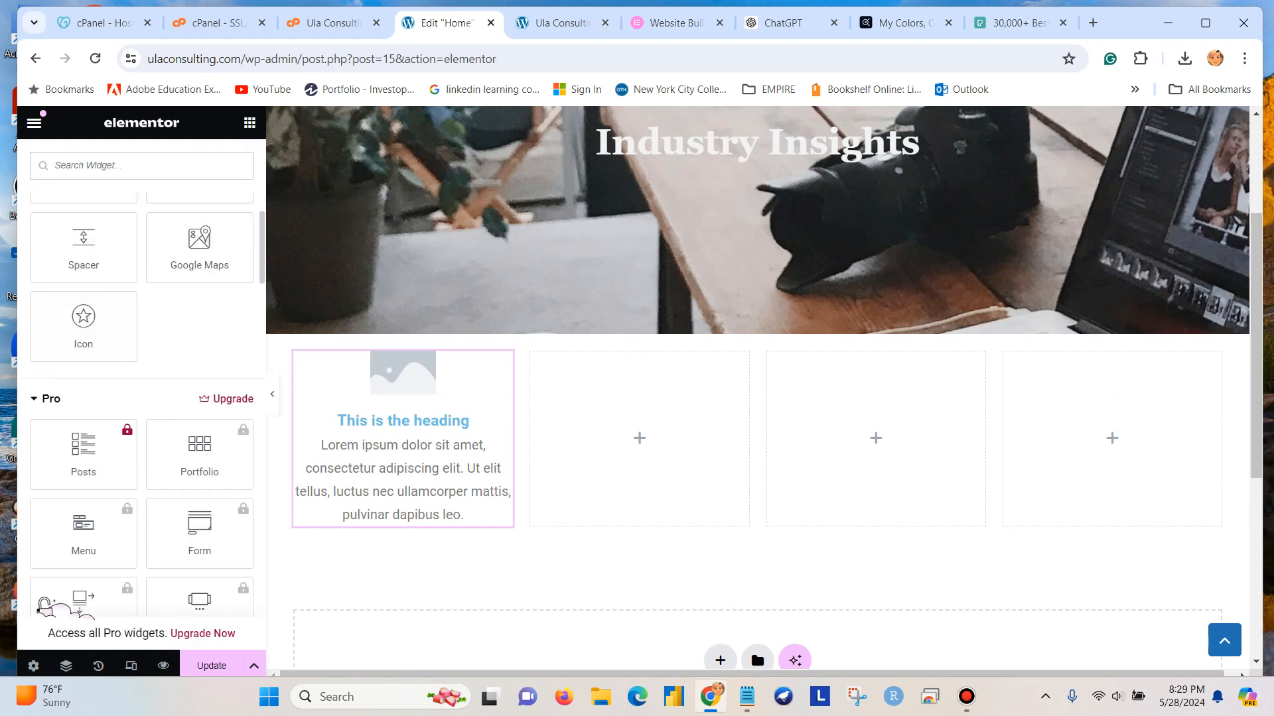
pyautogui.scroll(-4, 199, 490)
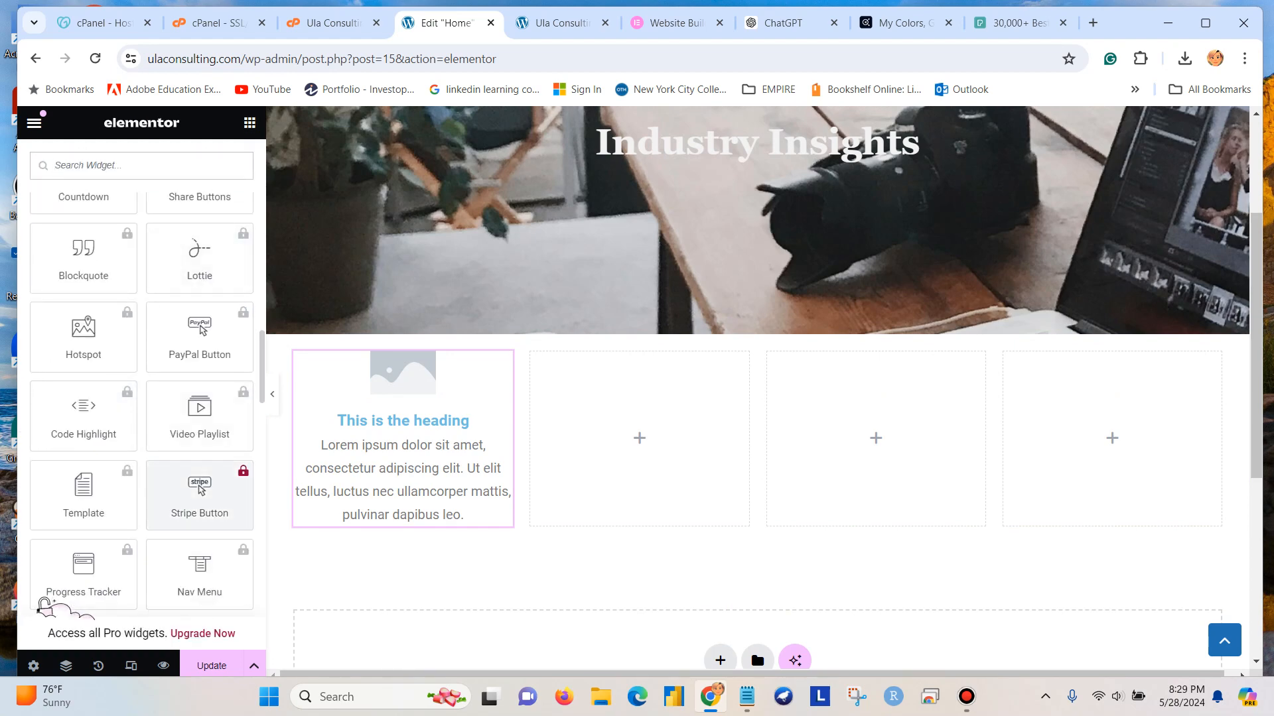
pyautogui.scroll(-20, 199, 491)
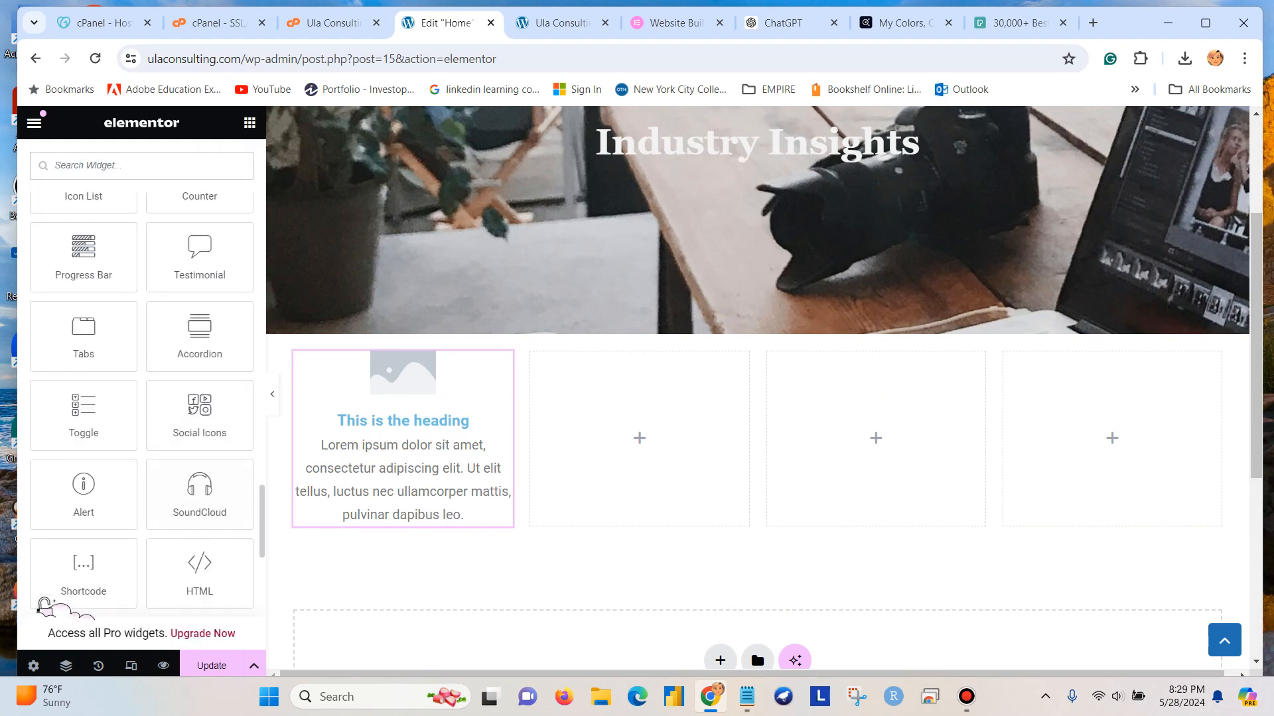
pyautogui.scroll(5, 199, 491)
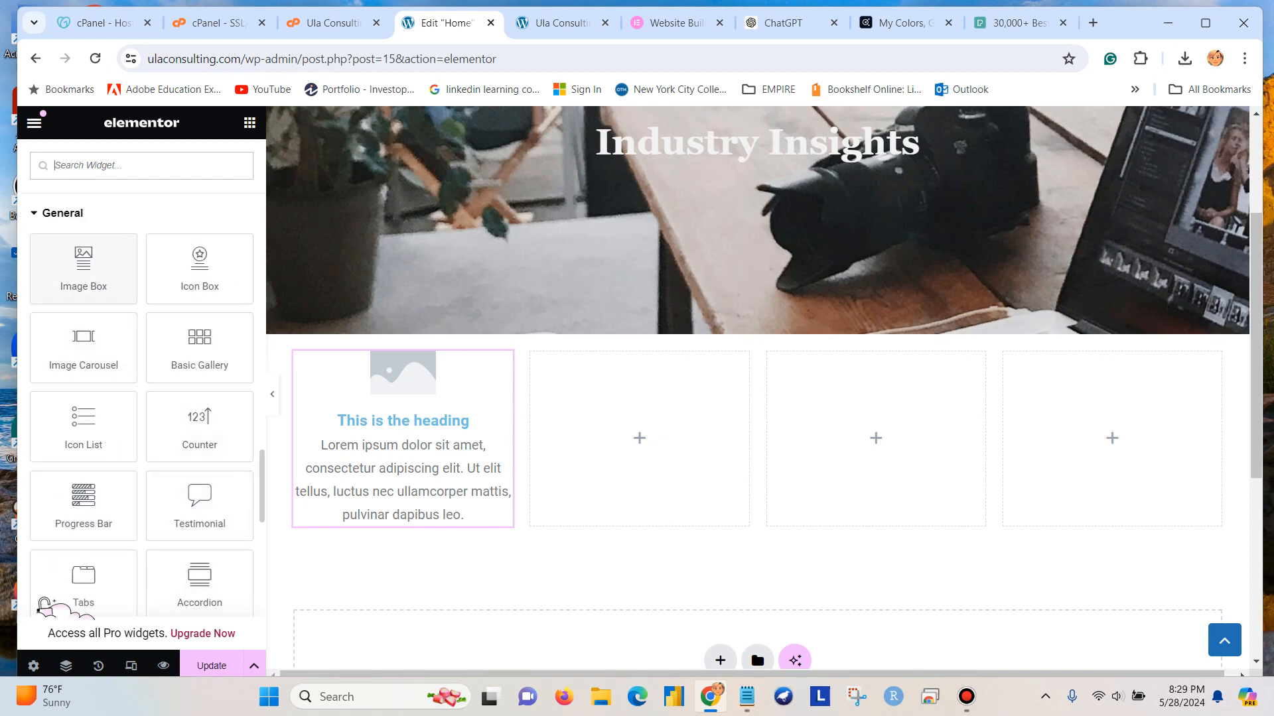
pyautogui.moveTo(84, 269); pyautogui.dragTo(650, 477)
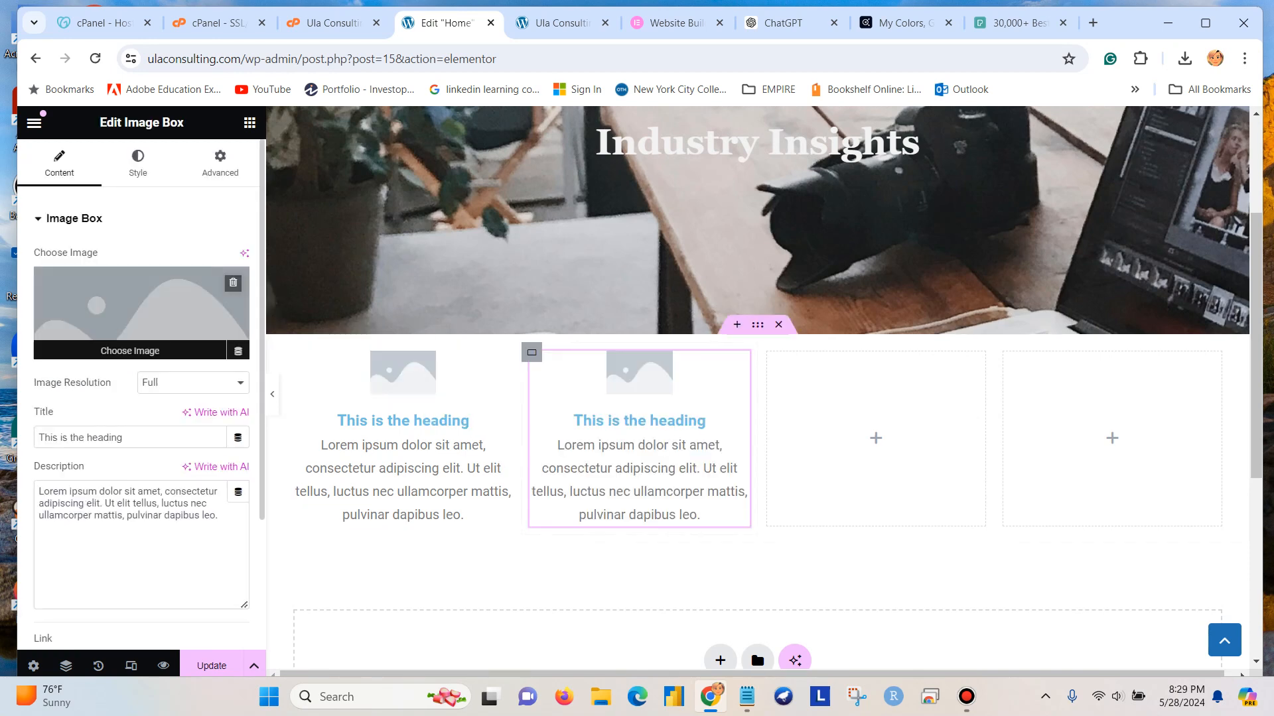
# Duplicate the second column's image box into the third column, and delete one of the two empty columns.
pyautogui.rightClick(738, 464)
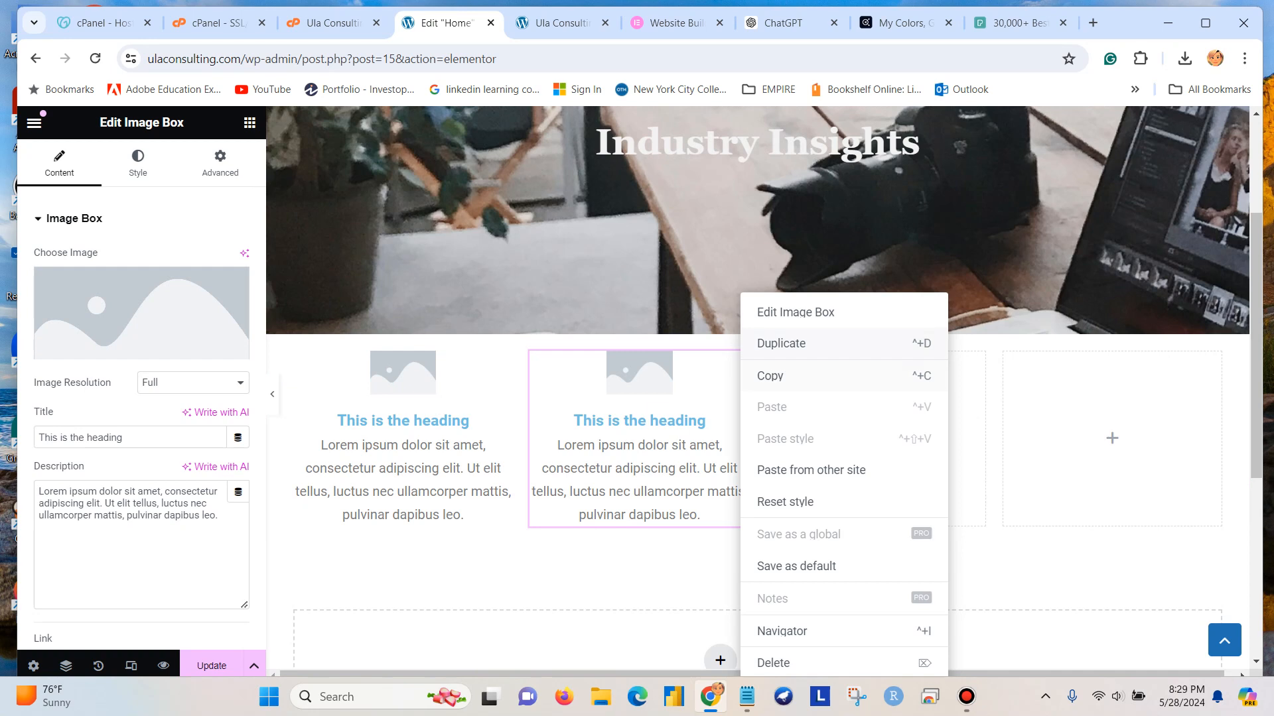
pyautogui.click(770, 341)
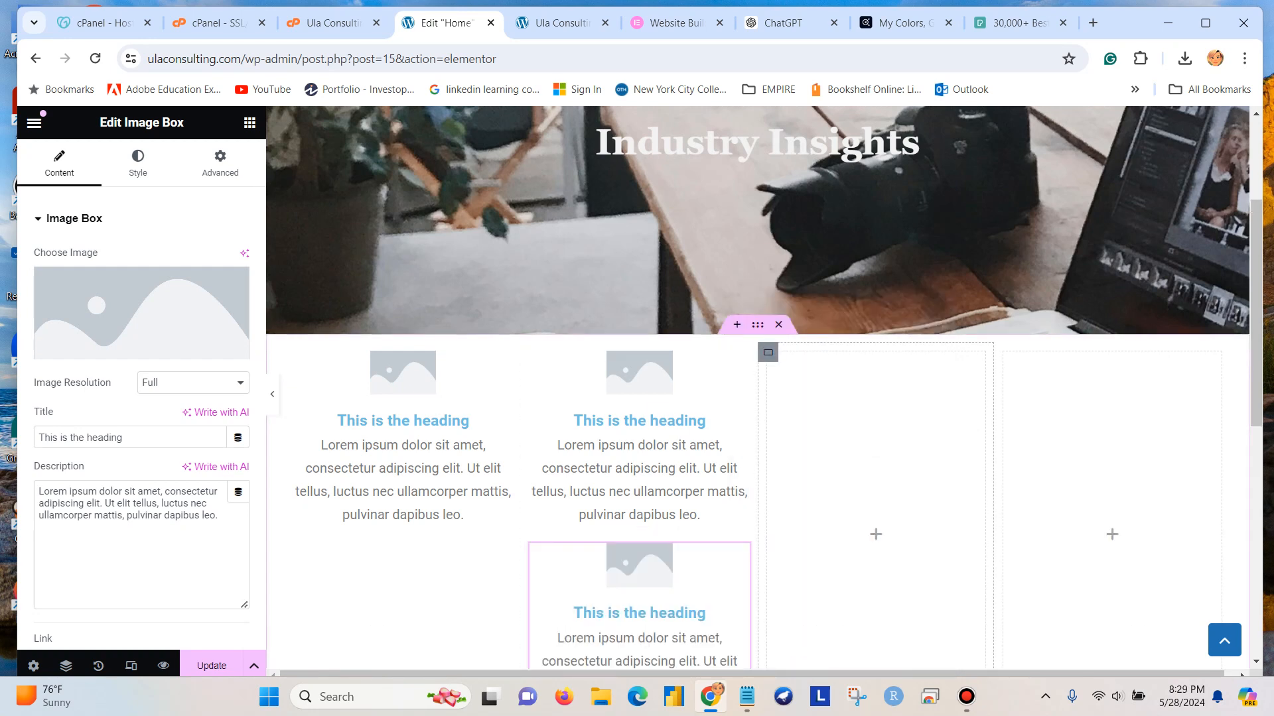
pyautogui.rightClick(768, 352)
pyautogui.click(795, 664)
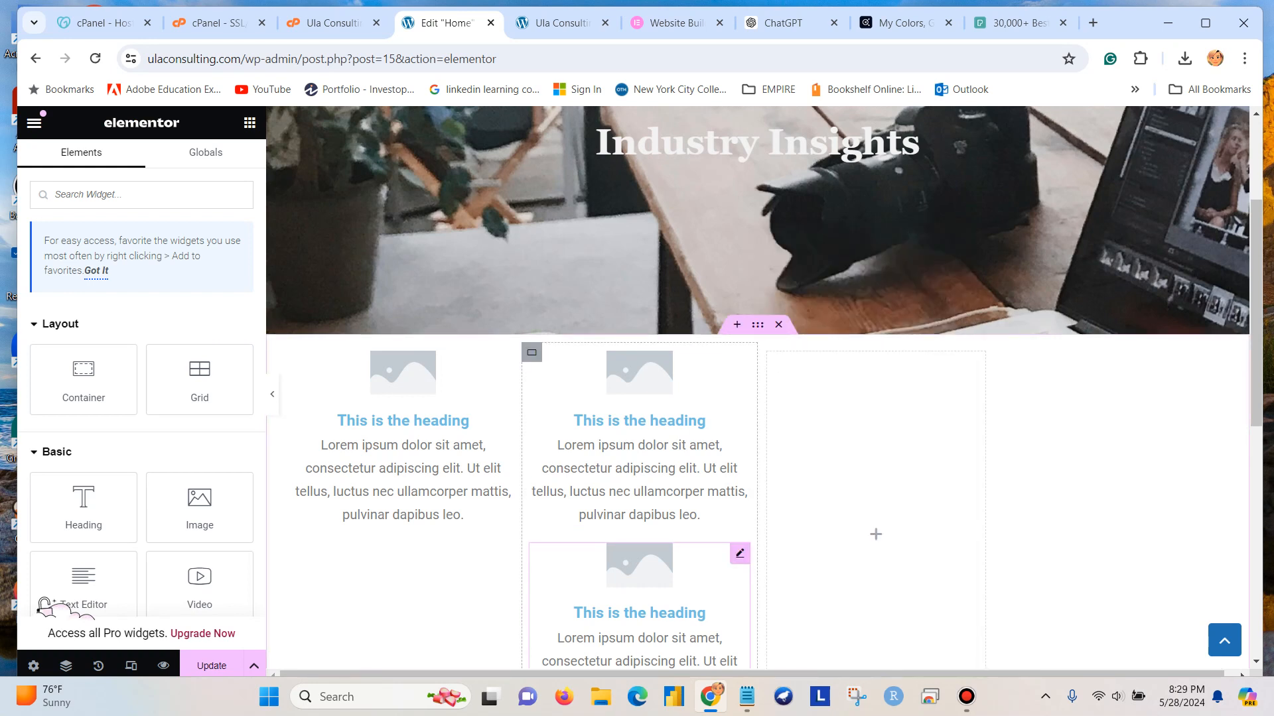
pyautogui.moveTo(739, 554); pyautogui.dragTo(851, 438)
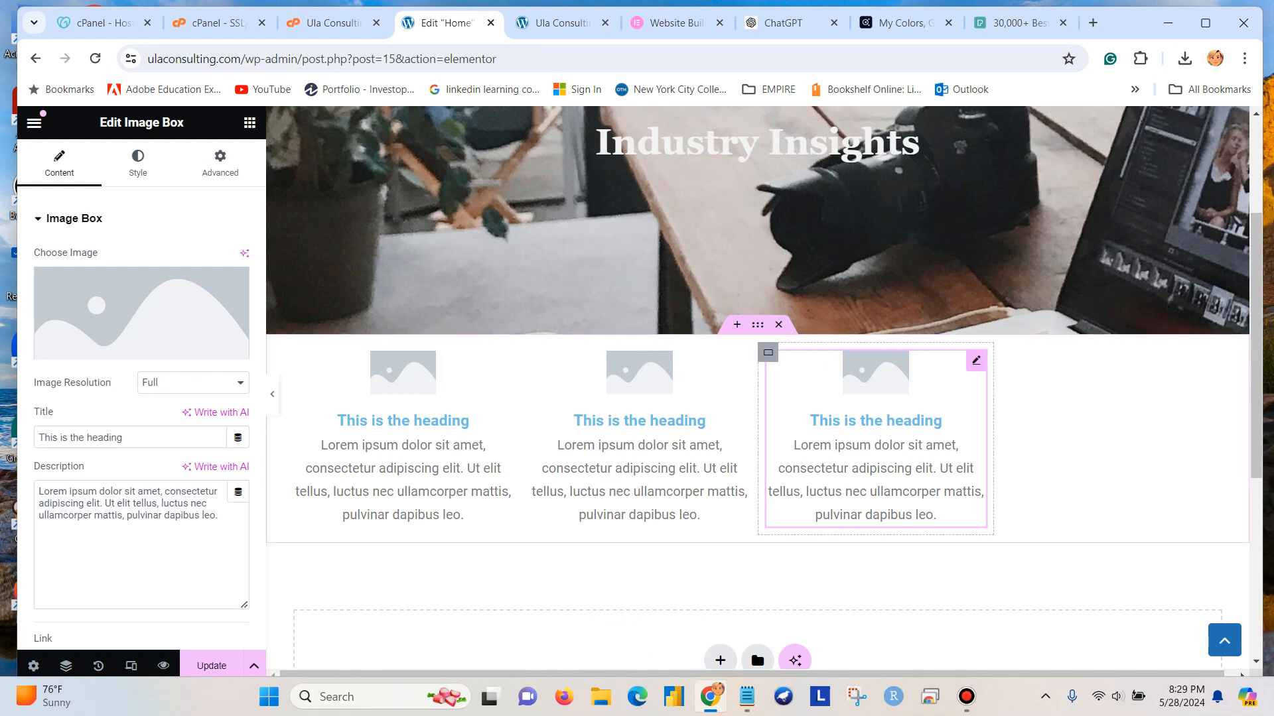
pyautogui.rightClick(980, 348)
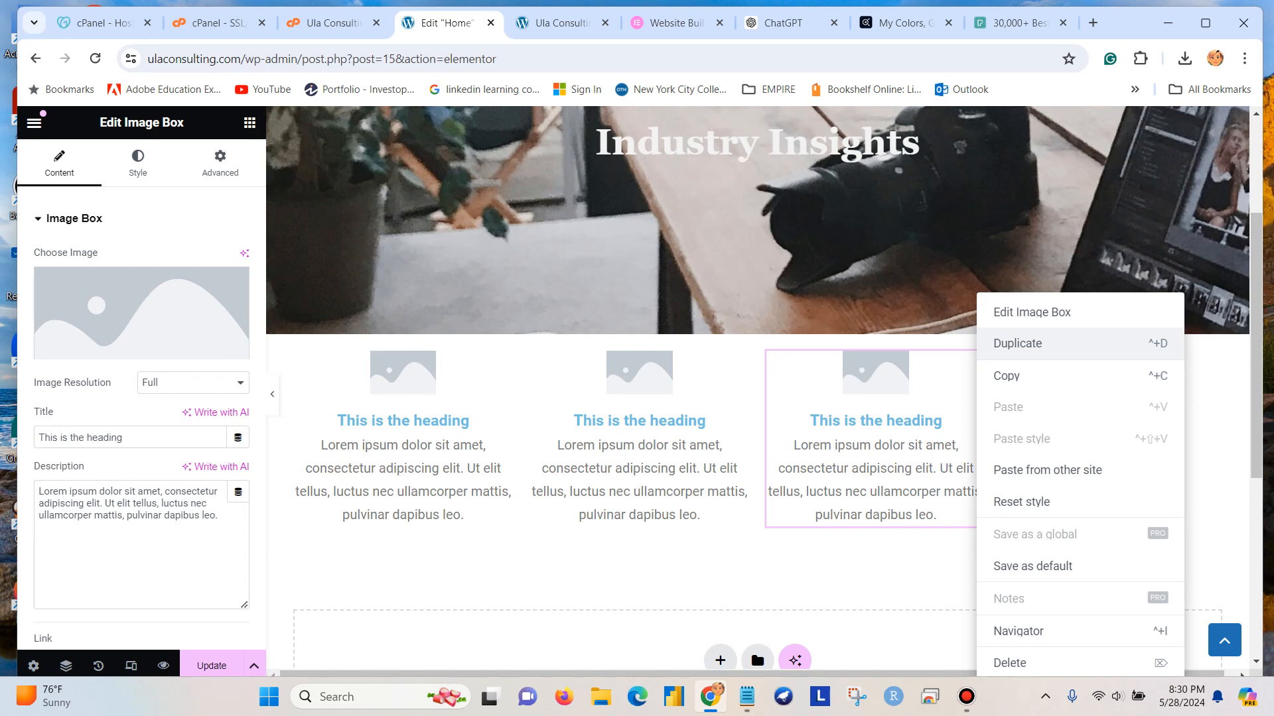
pyautogui.click(1035, 343)
pyautogui.moveTo(976, 554); pyautogui.dragTo(1100, 391)
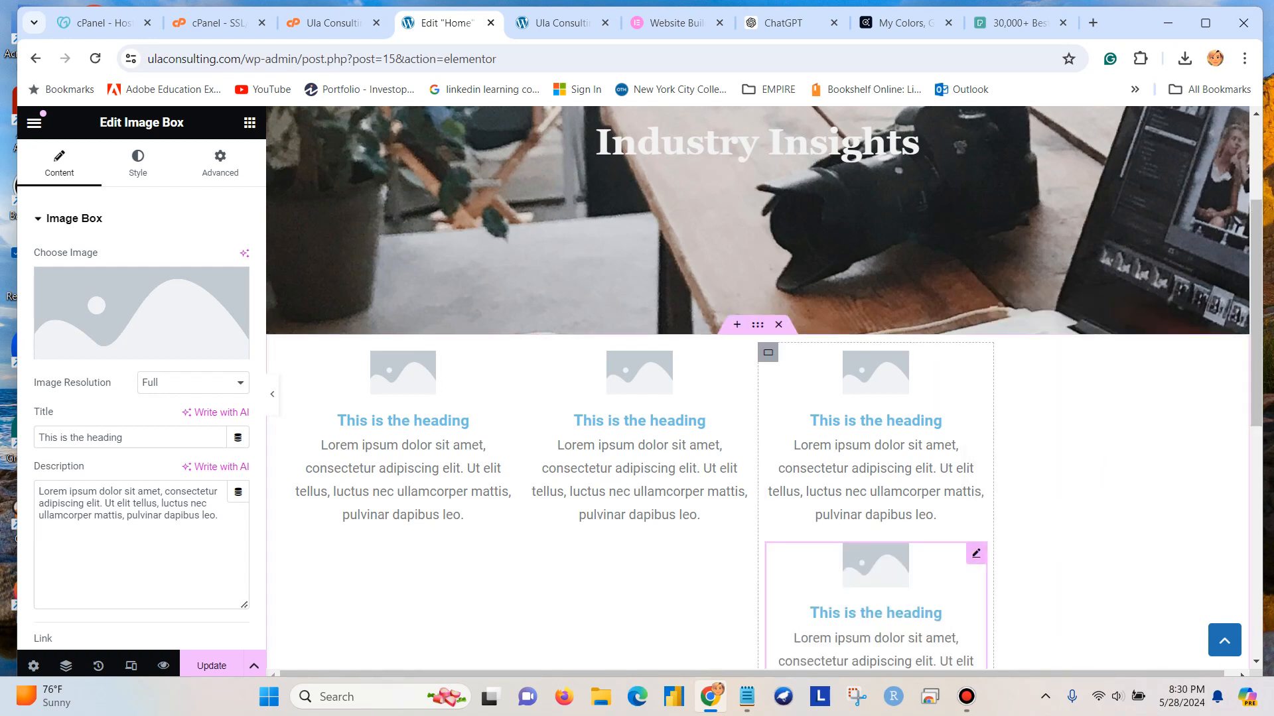
pyautogui.rightClick(968, 557)
pyautogui.click(995, 661)
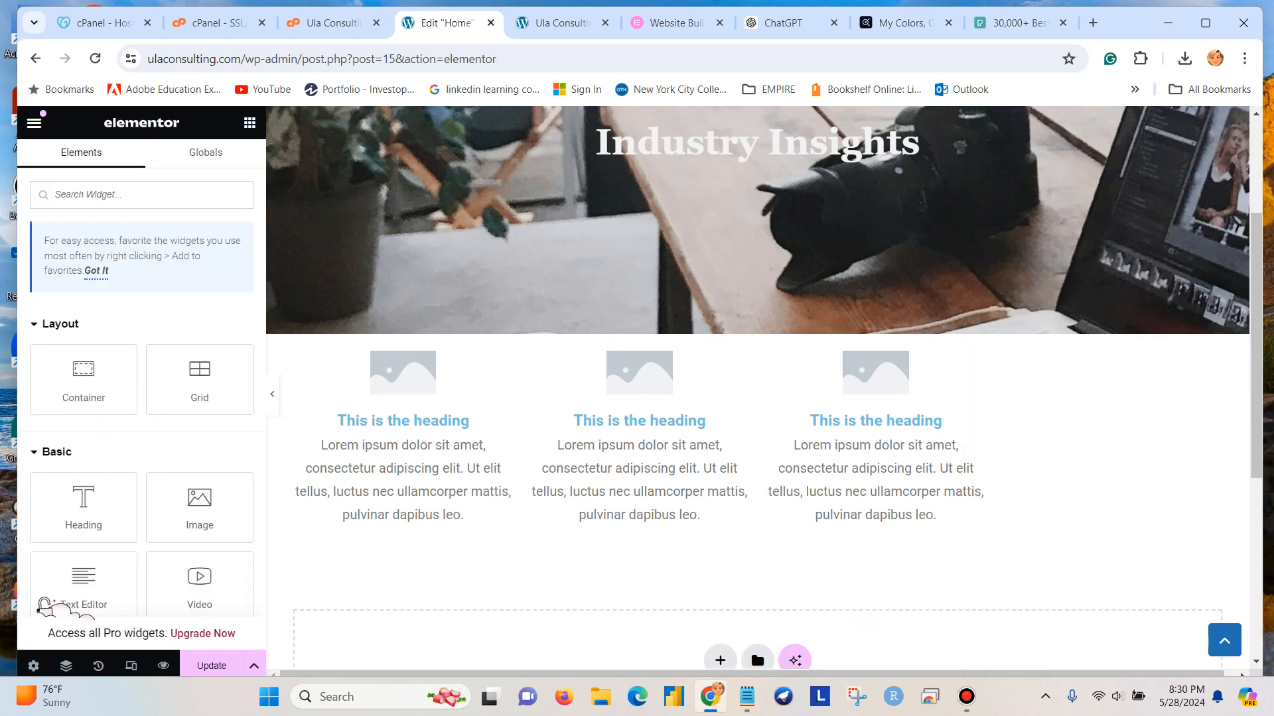
# Update the page, check the image box row in the page preview, and return to the Elementor editor.
pyautogui.click(212, 665)
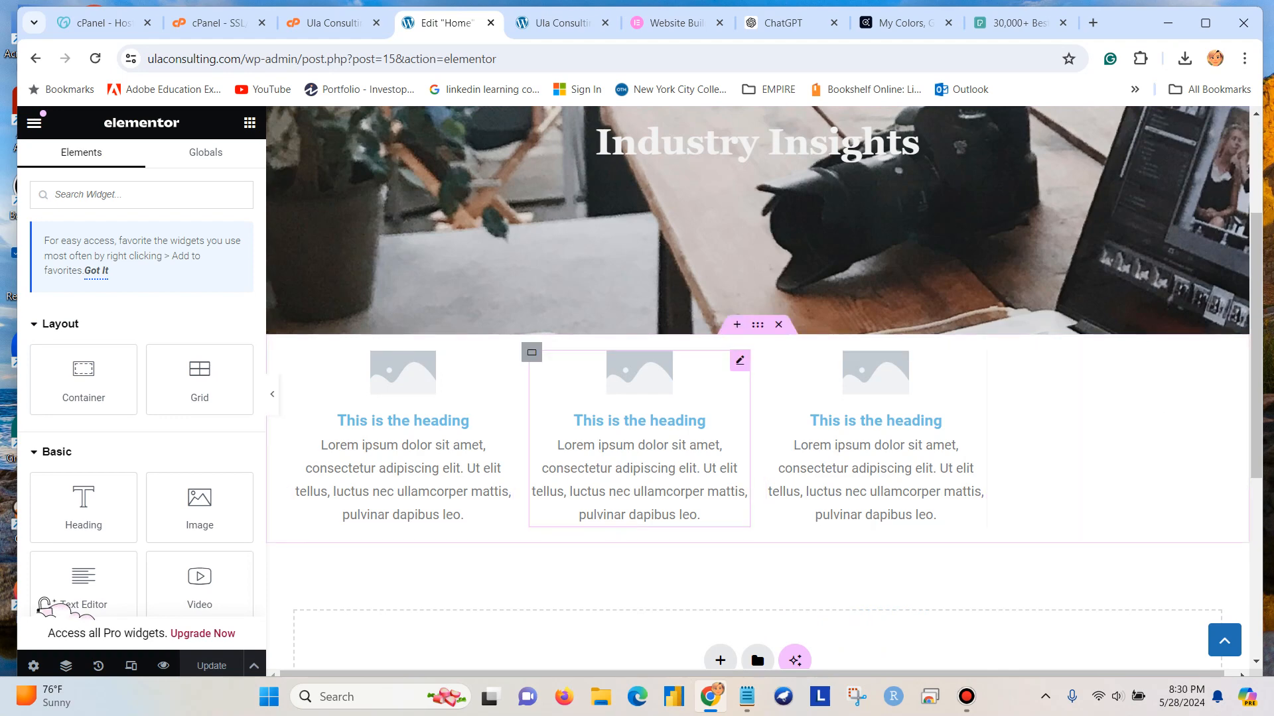
pyautogui.click(163, 665)
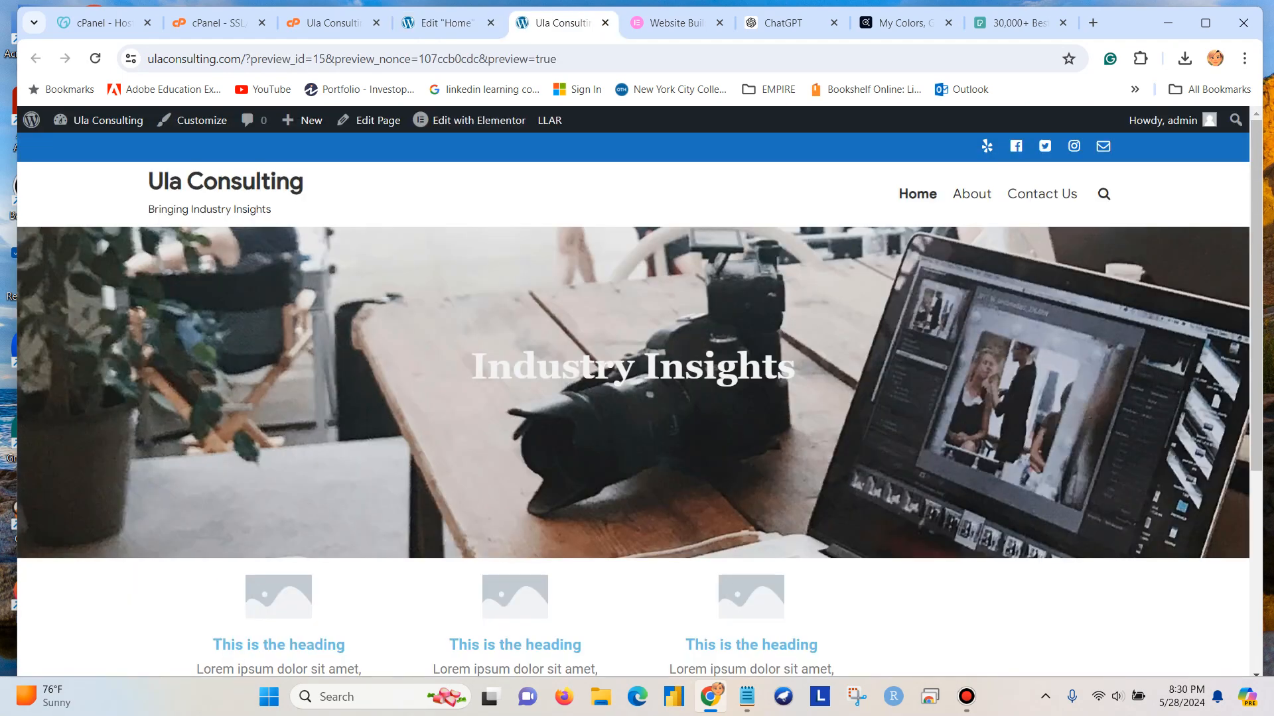
pyautogui.scroll(-5, 633, 405)
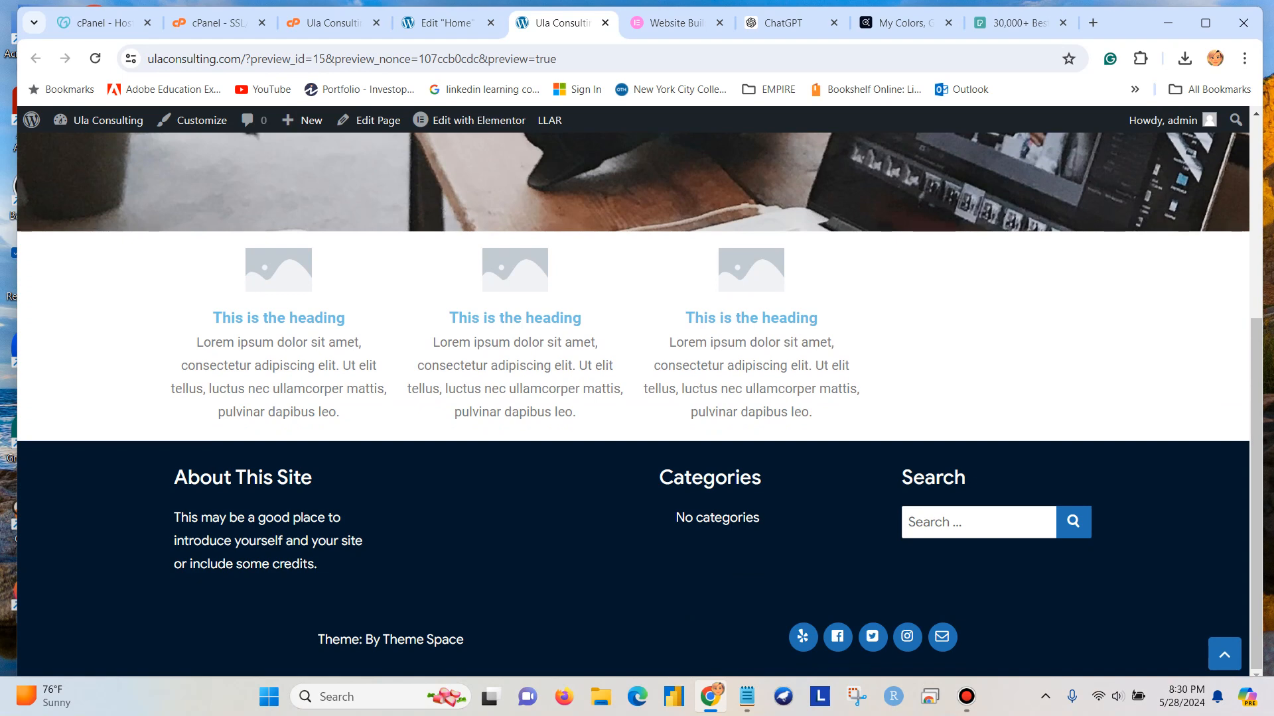
pyautogui.scroll(3, 633, 405)
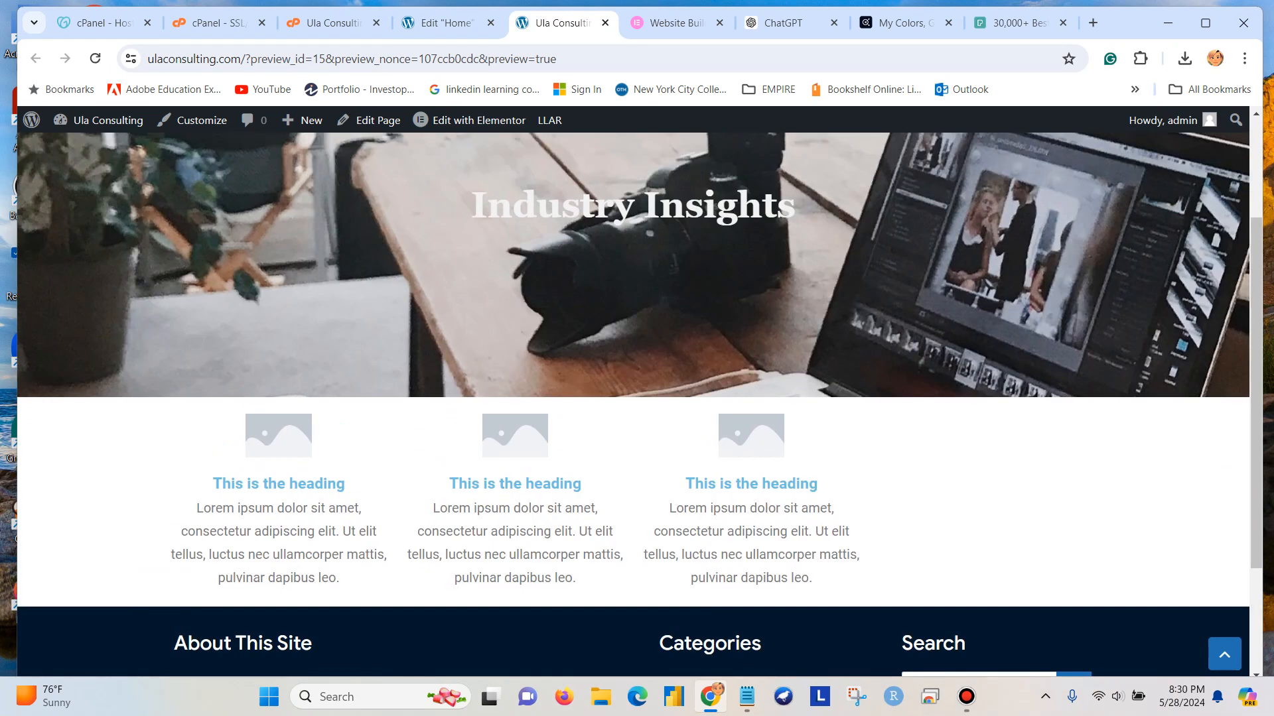
pyautogui.scroll(3, 633, 404)
pyautogui.click(447, 23)
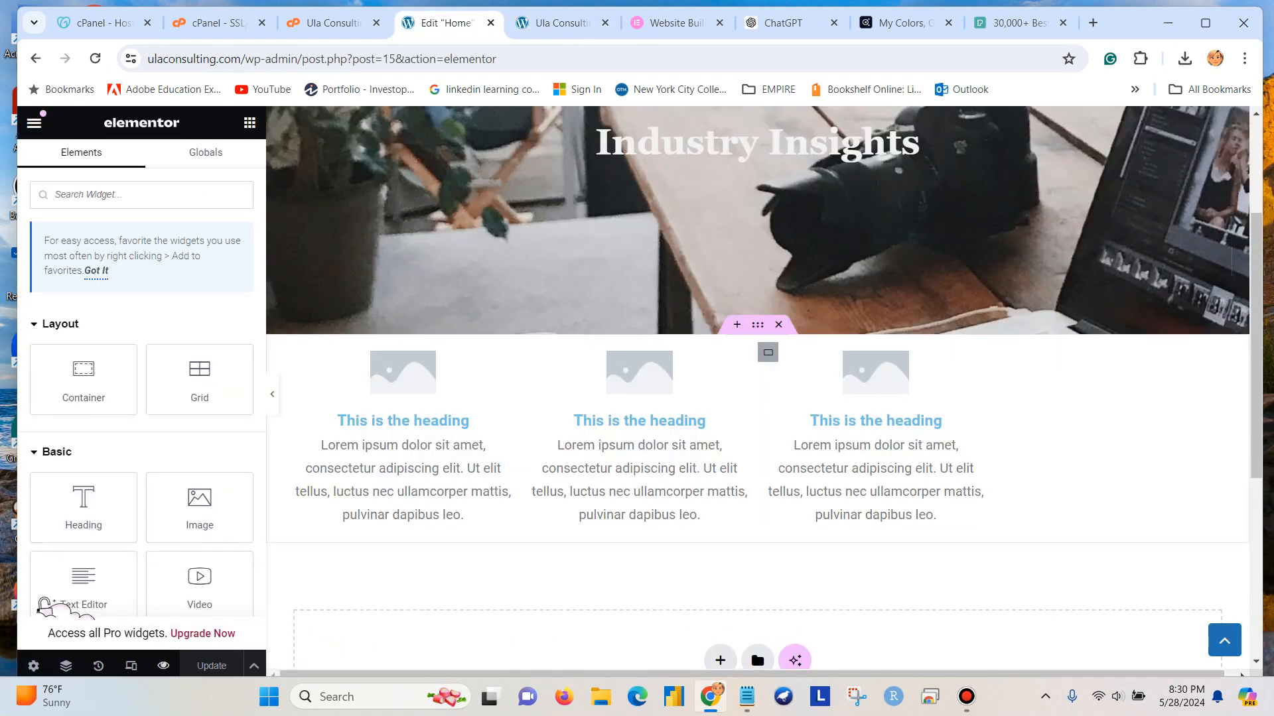
# Delete the three-column image box section below the banner and add a Flexbox container with four equal columns.
pyautogui.click(778, 325)
pyautogui.click(721, 452)
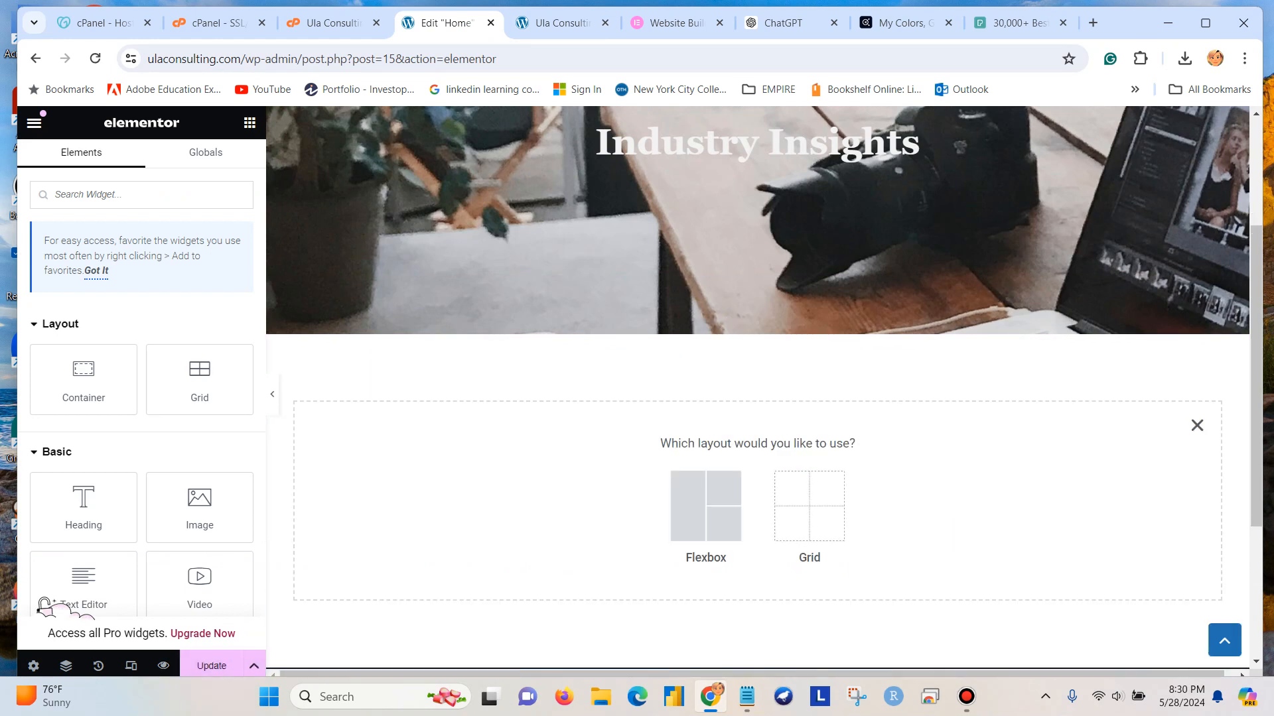
pyautogui.click(705, 506)
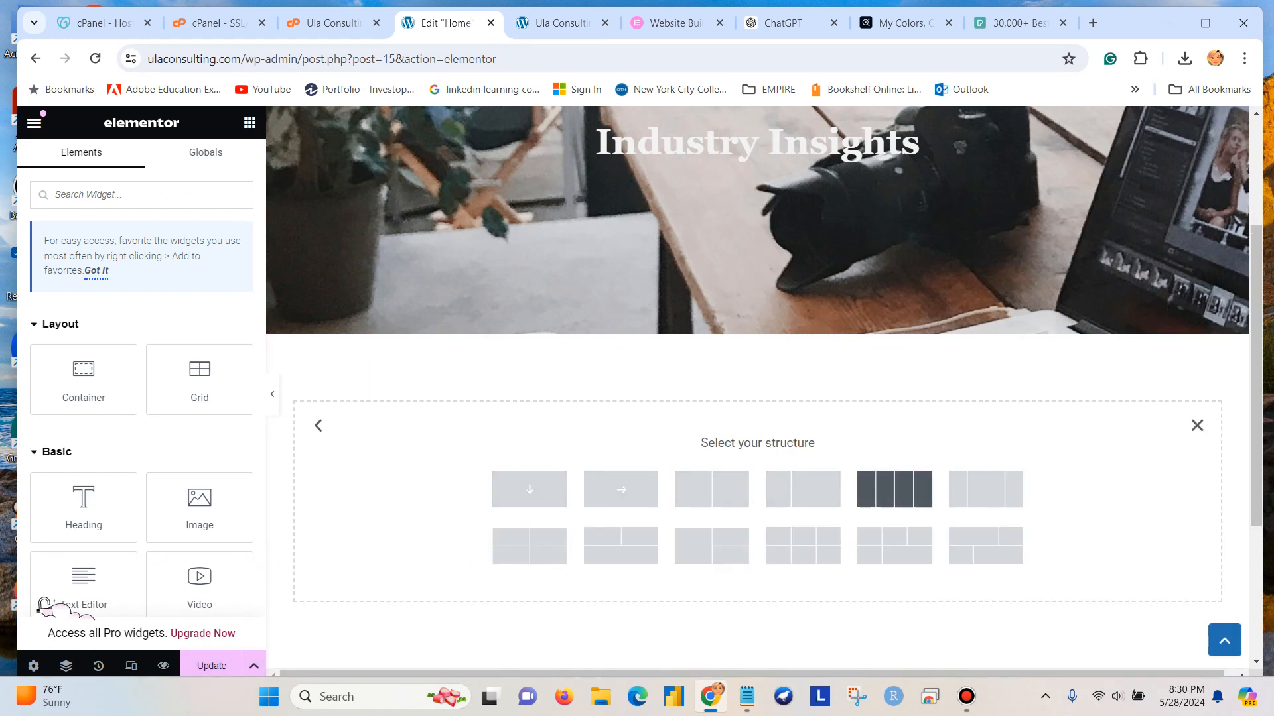
pyautogui.click(894, 489)
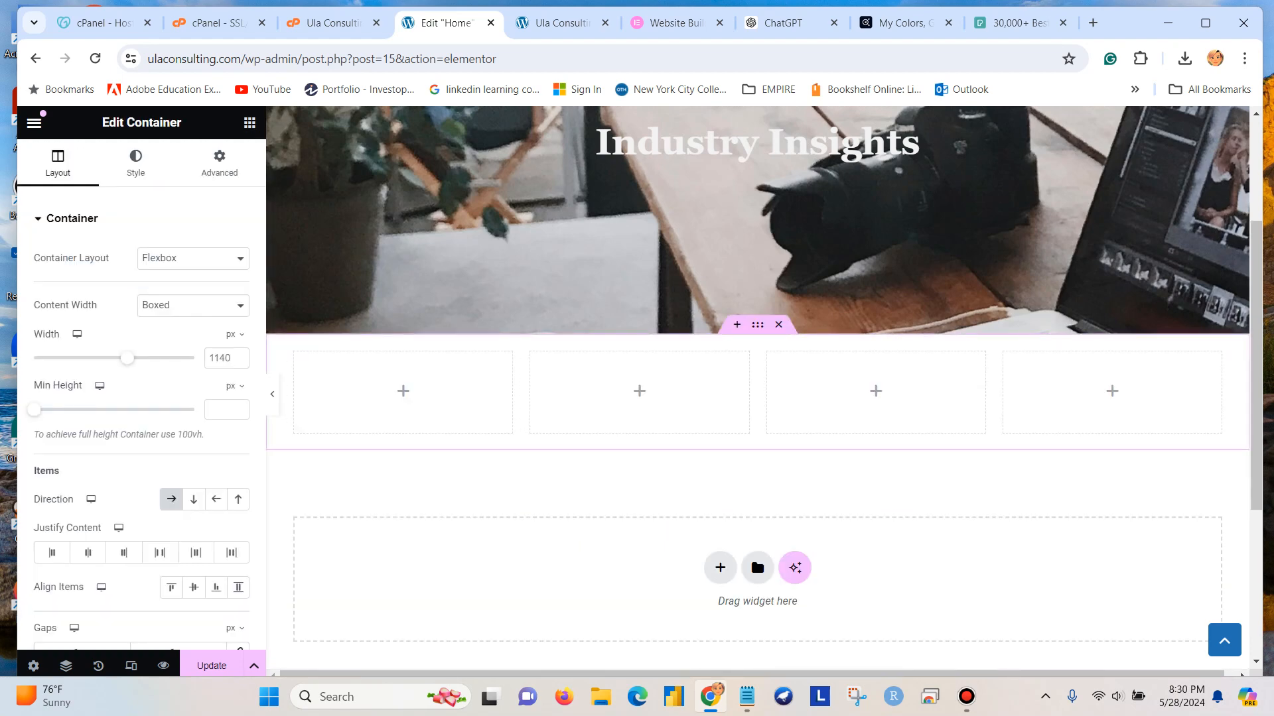
# Place an Image Box widget in the first column of the new four-column container.
pyautogui.click(249, 122)
pyautogui.scroll(-8, 141, 398)
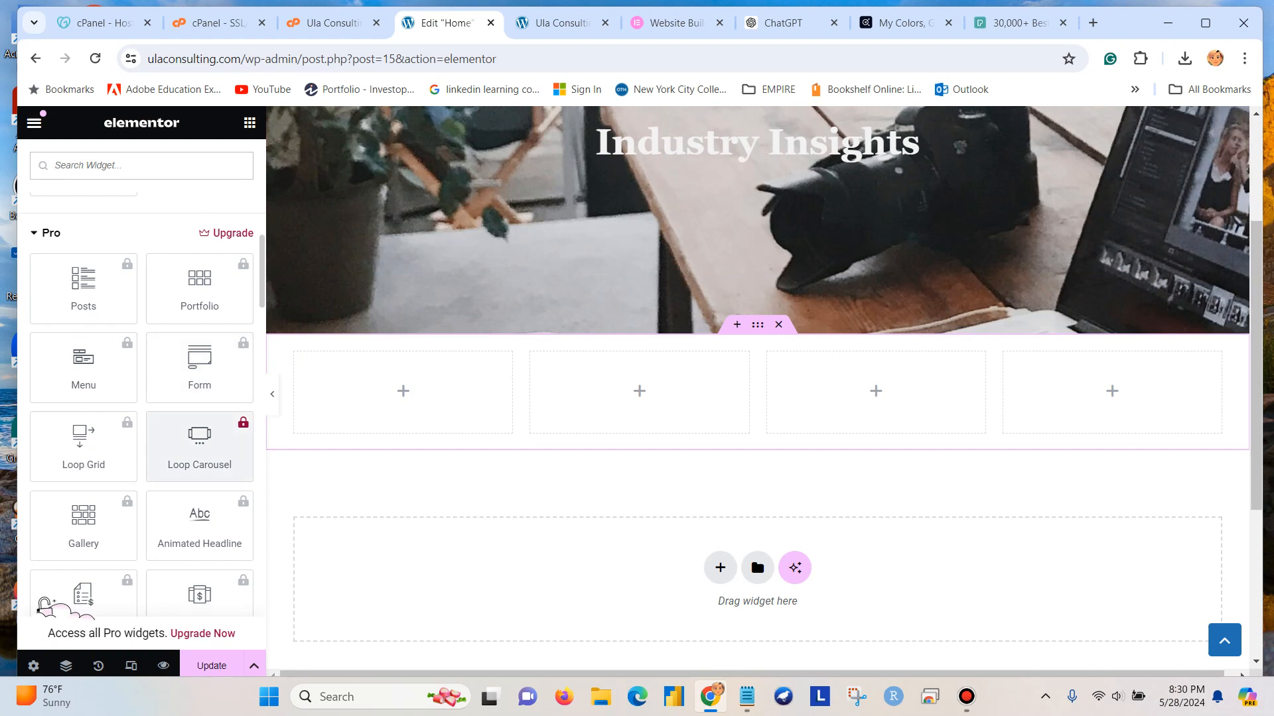
pyautogui.scroll(-12, 201, 324)
pyautogui.scroll(-5, 201, 324)
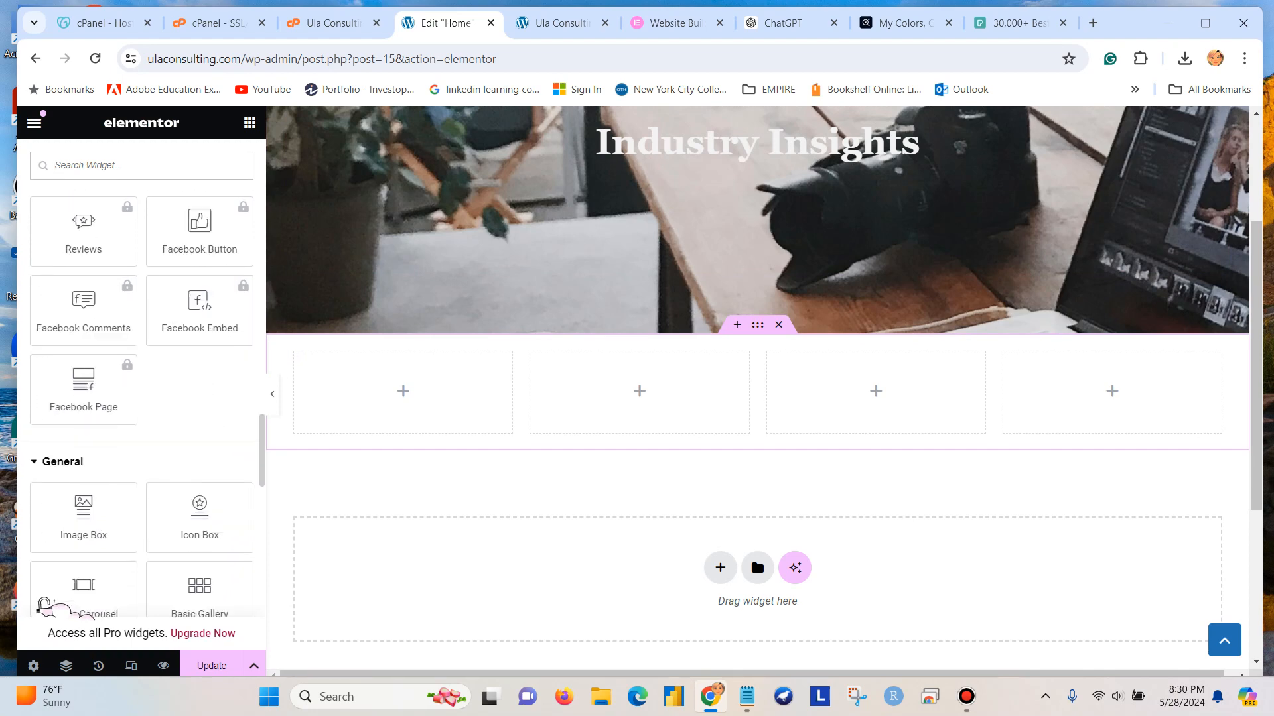
pyautogui.moveTo(84, 428); pyautogui.dragTo(458, 401)
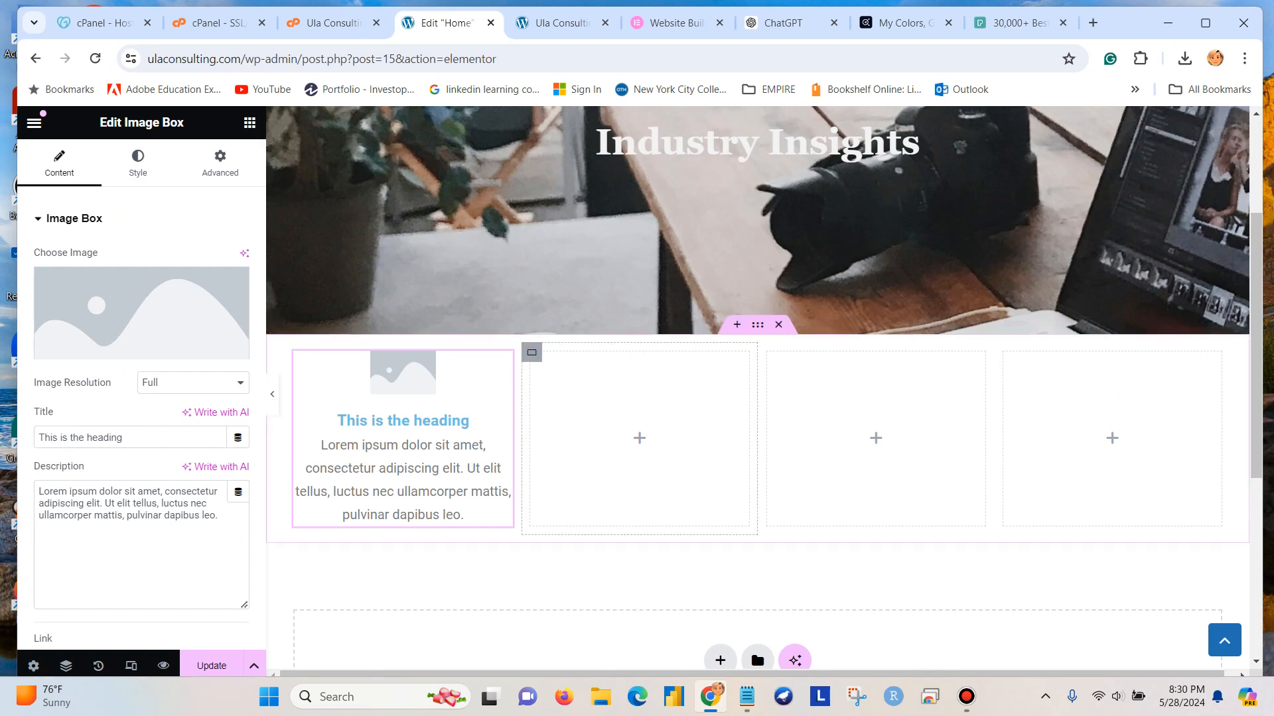
# Place an Image Box widget in the second column of the four-column container.
pyautogui.click(640, 438)
pyautogui.scroll(-13, 201, 508)
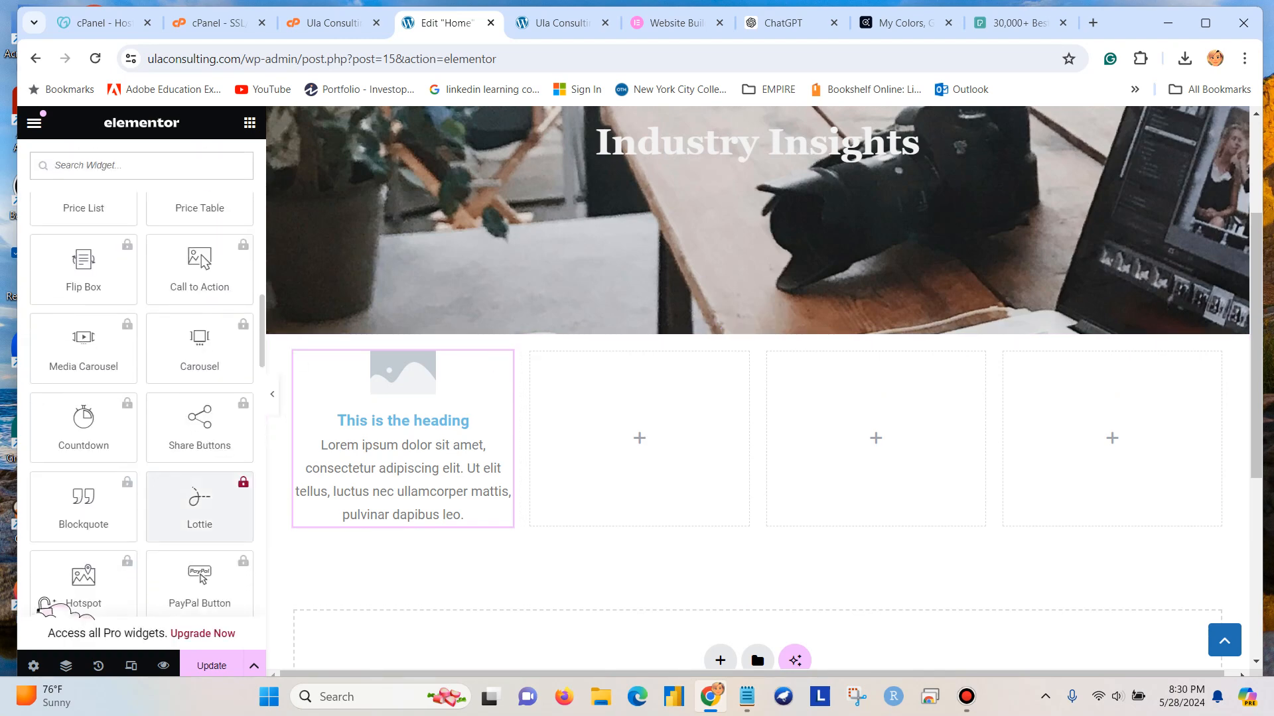
pyautogui.scroll(-8, 199, 507)
pyautogui.scroll(4, 199, 507)
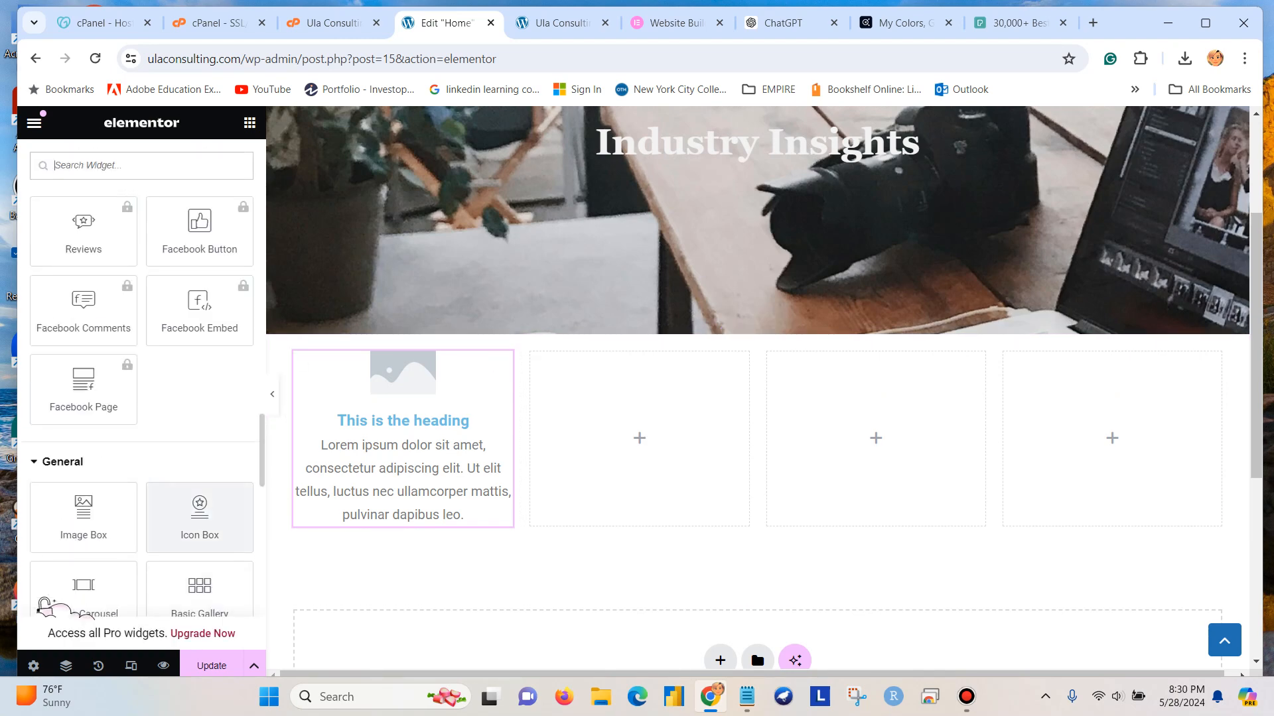
pyautogui.moveTo(84, 517); pyautogui.dragTo(689, 429)
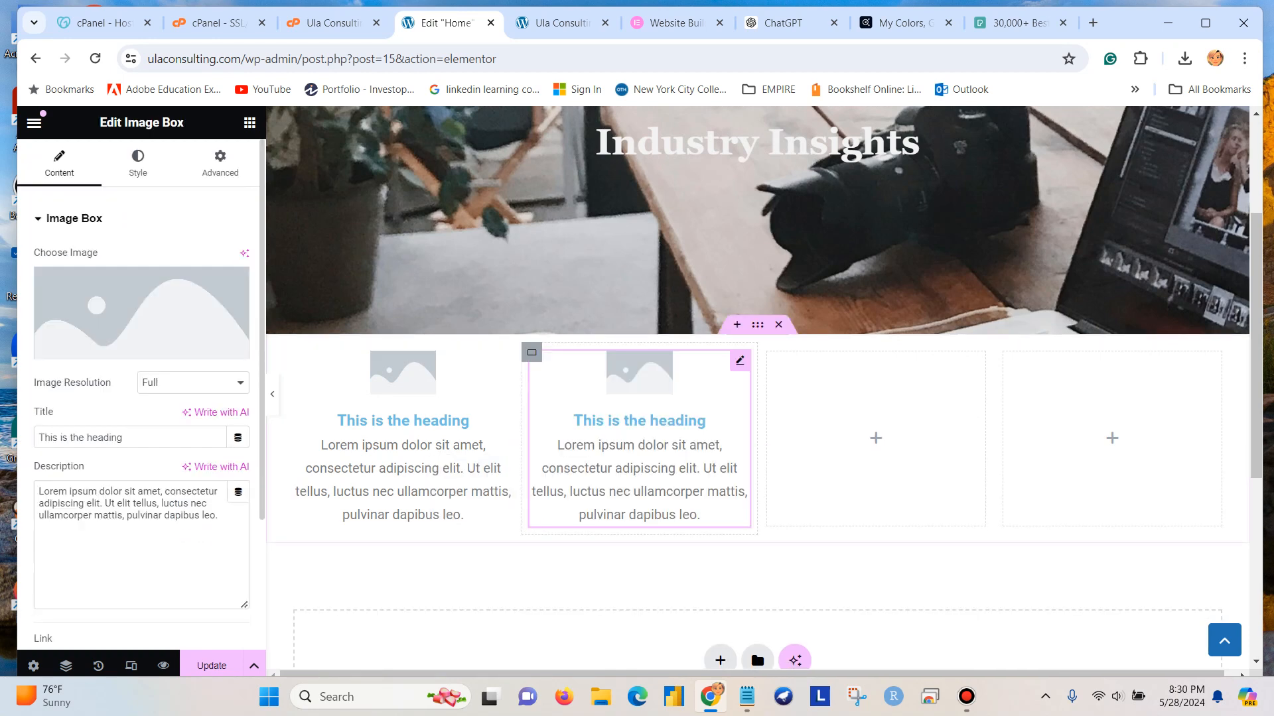
# Place an Image Box widget in the third column of the four-column container.
pyautogui.click(876, 438)
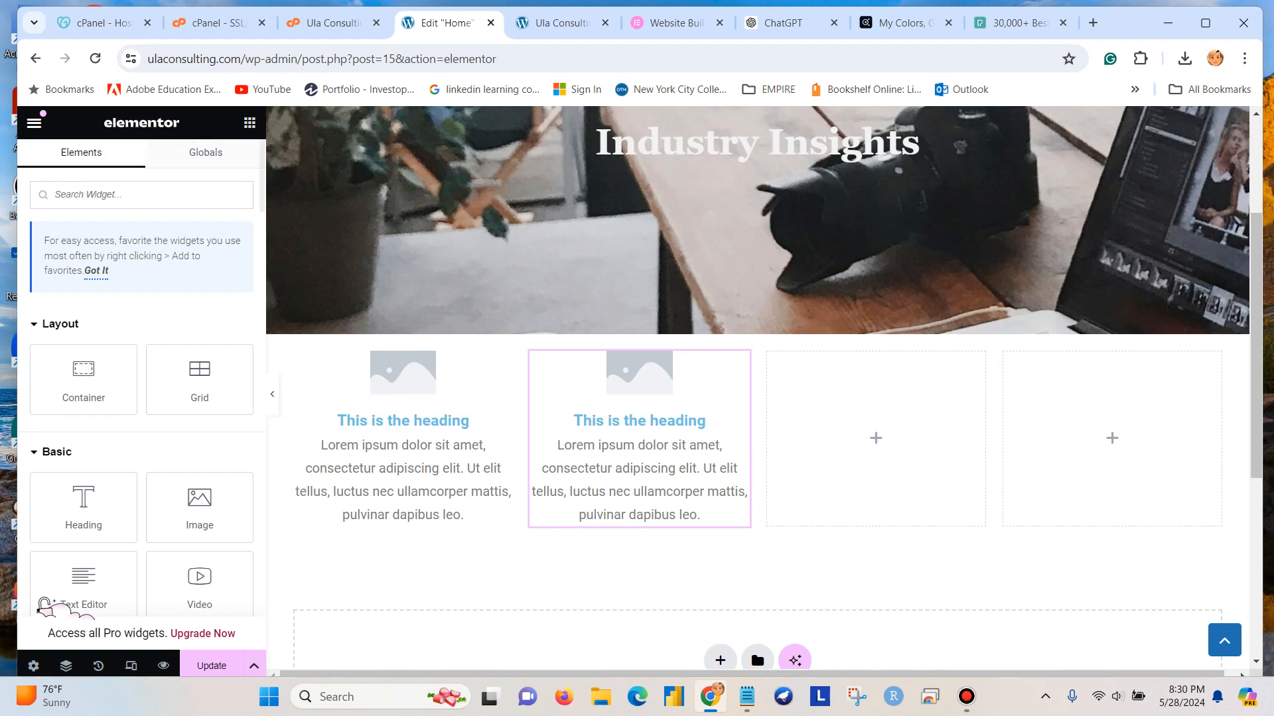
pyautogui.scroll(-15, 43, 605)
pyautogui.scroll(-5, 43, 605)
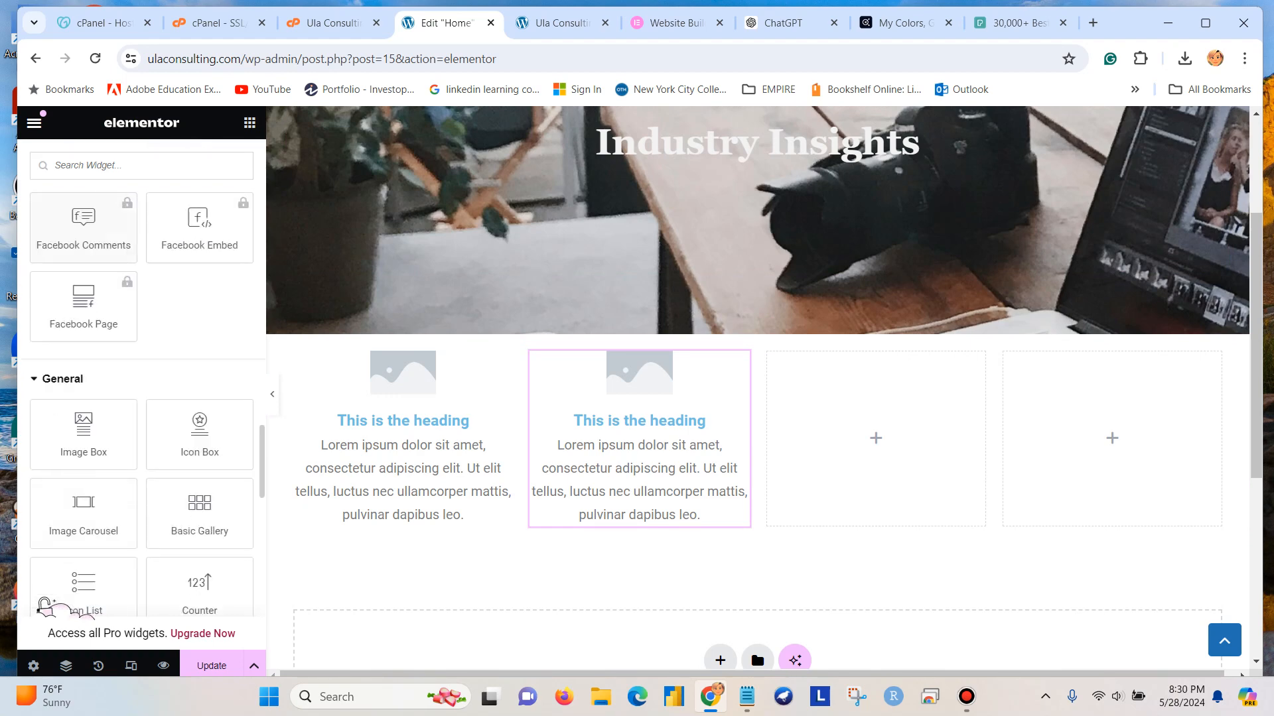
pyautogui.moveTo(82, 431); pyautogui.dragTo(875, 451)
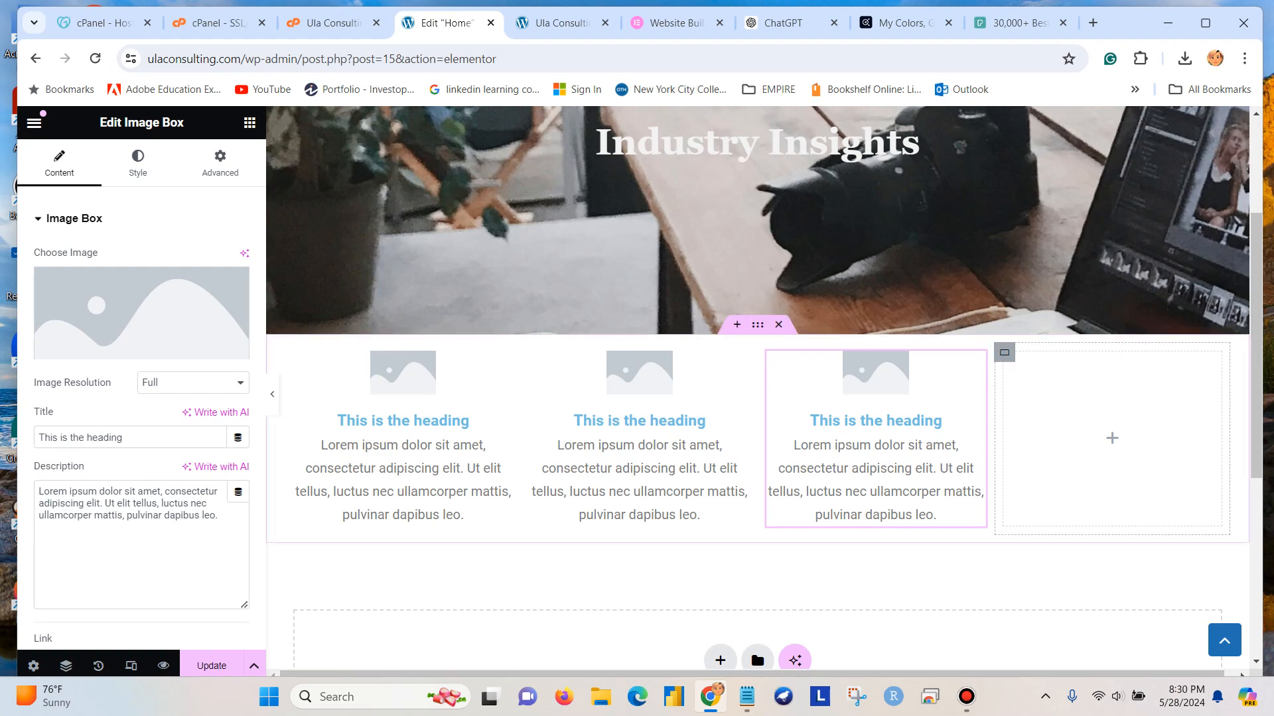
pyautogui.click(1112, 438)
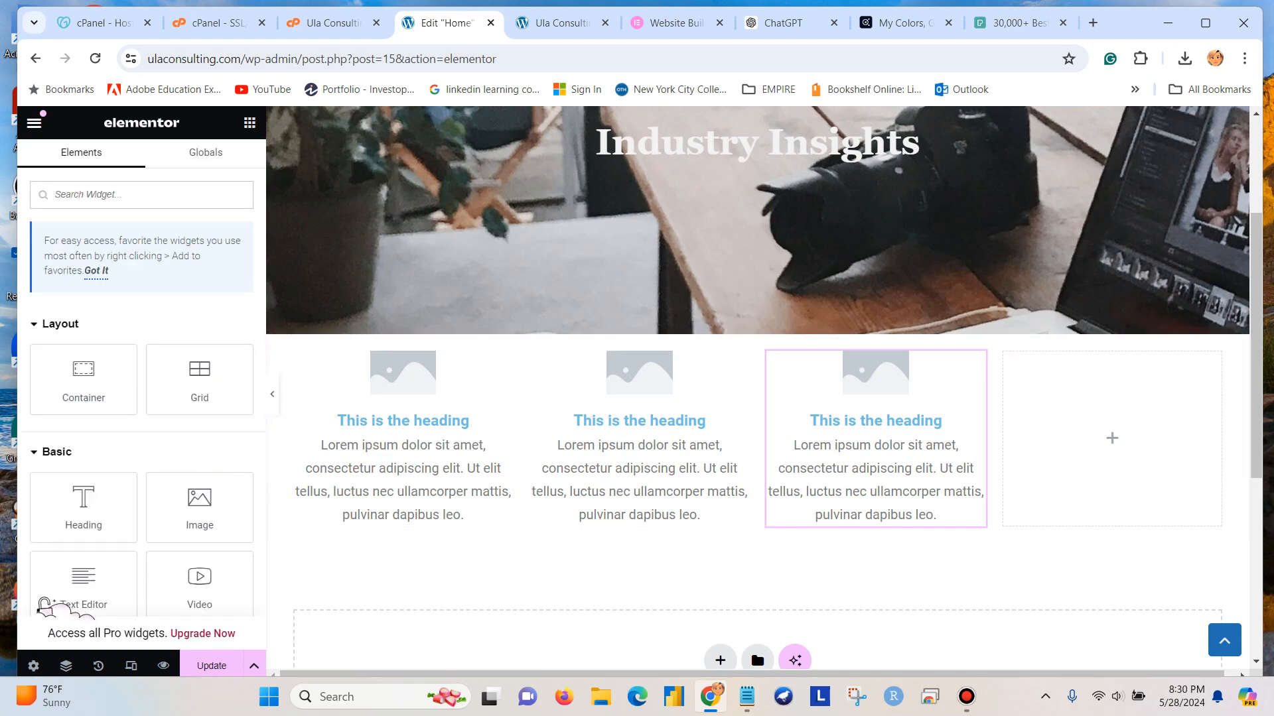
pyautogui.scroll(-20, 199, 398)
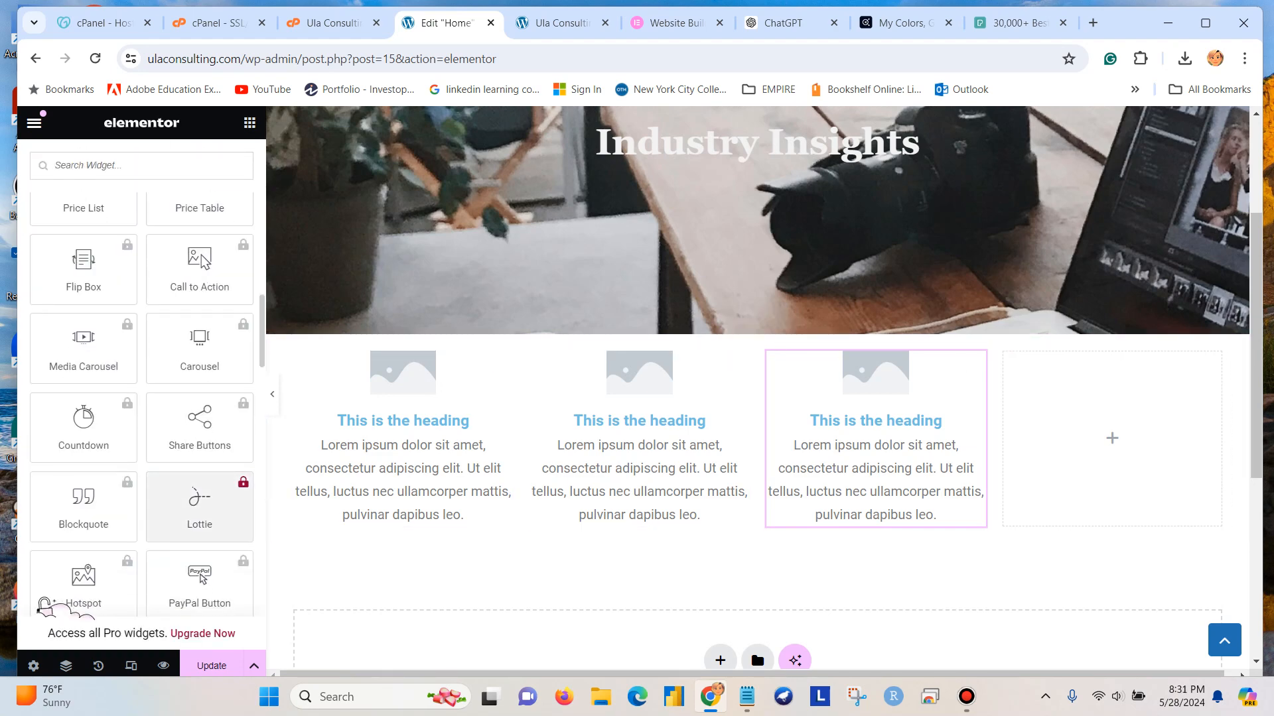
pyautogui.scroll(-5, 199, 484)
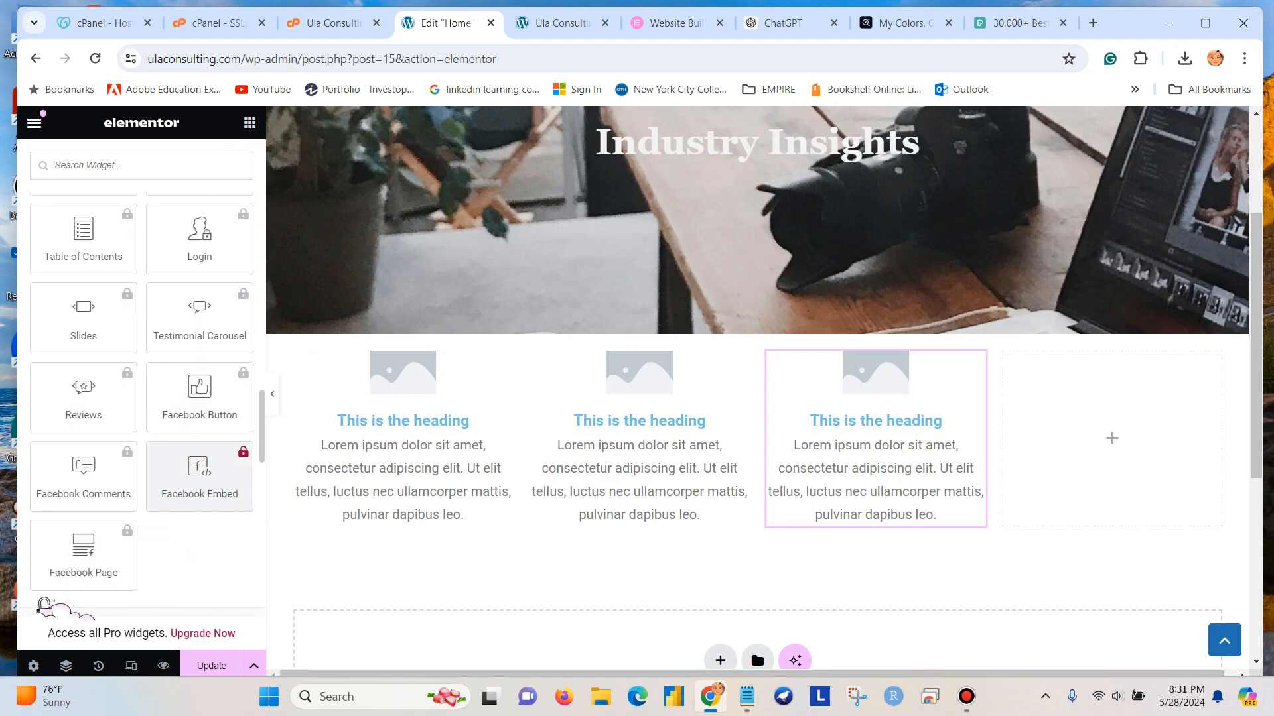
pyautogui.scroll(-3, 199, 475)
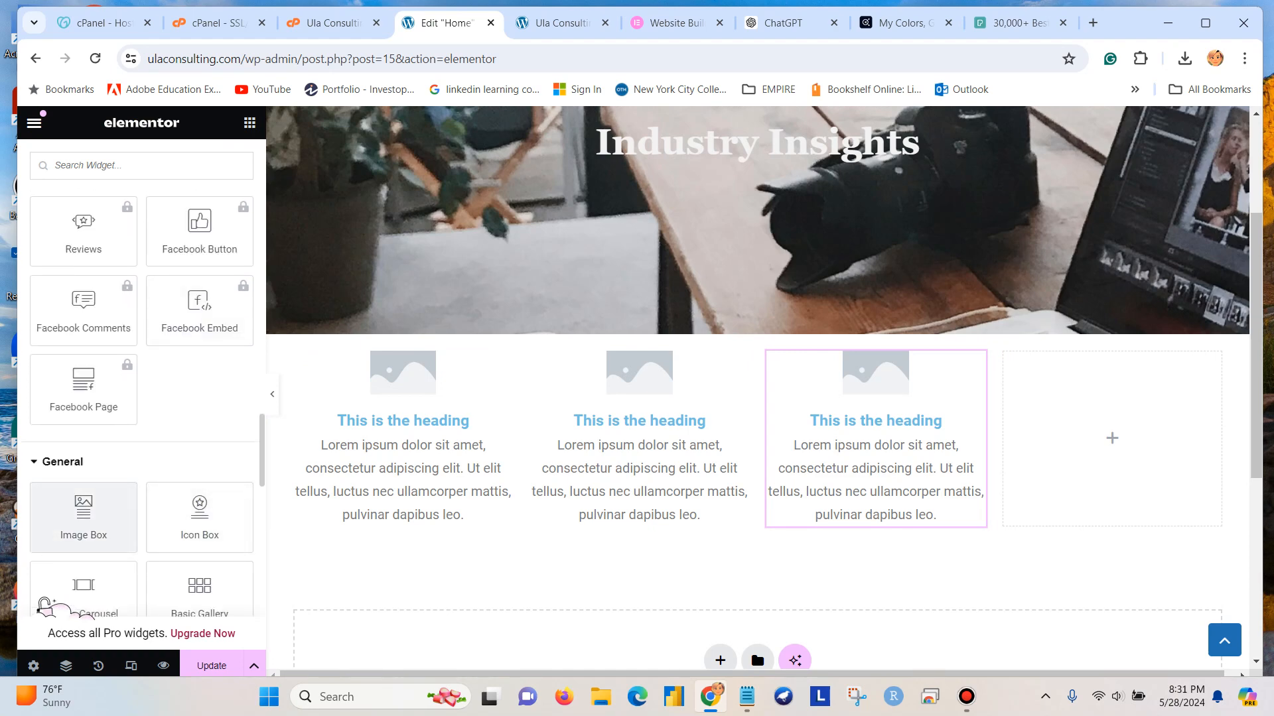
pyautogui.click(84, 517)
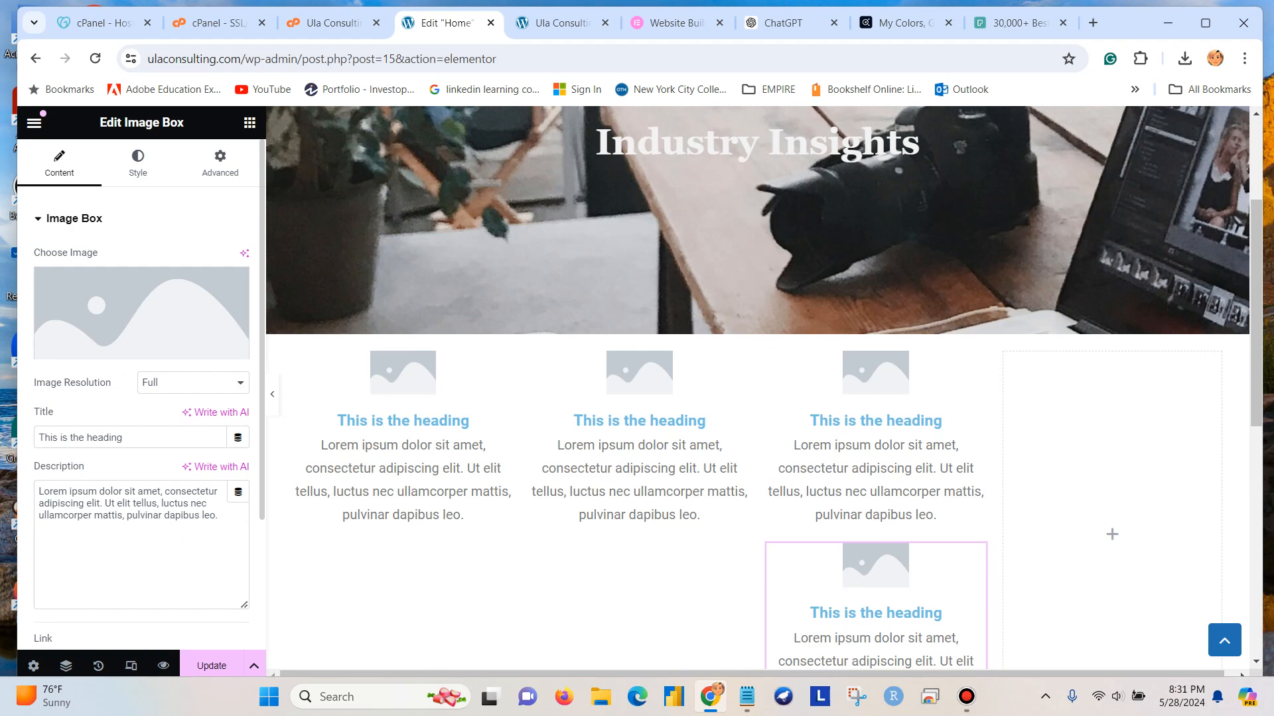
pyautogui.hotkey('ctrl', 'z')
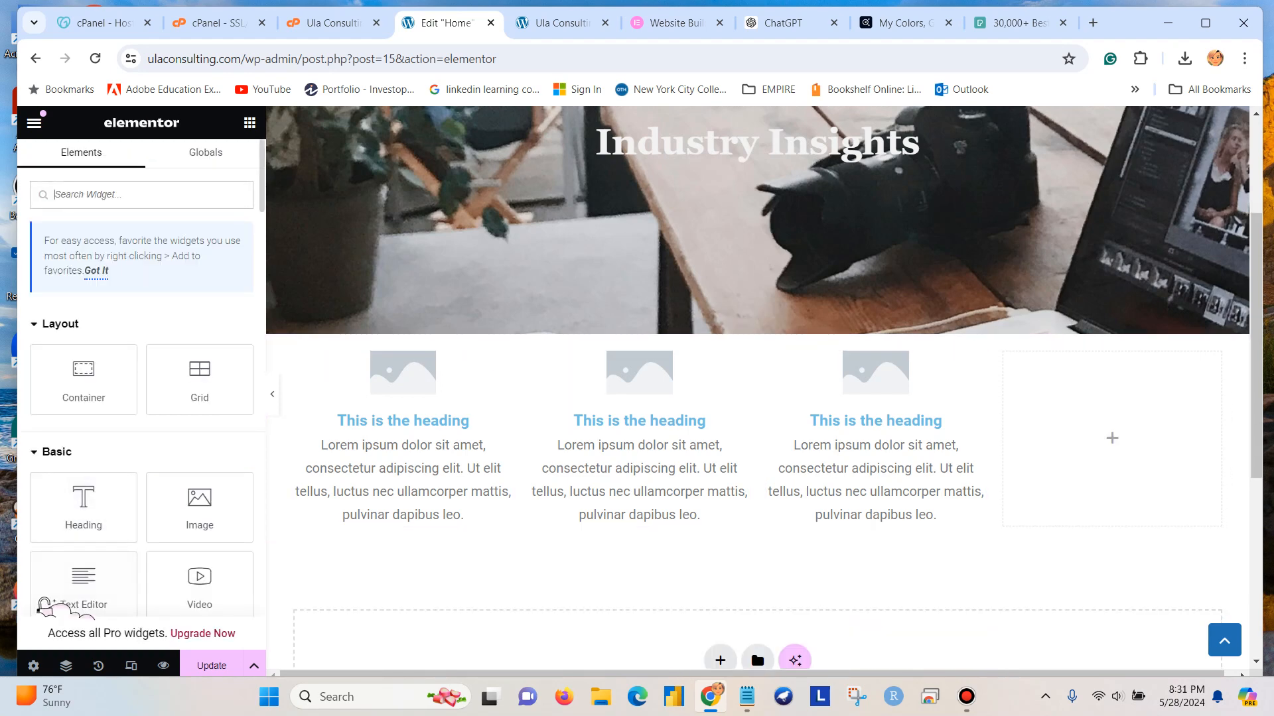
# Place an Image Box widget in the fourth column and preview the page changes.
pyautogui.scroll(-15, 141, 399)
pyautogui.scroll(-5, 201, 323)
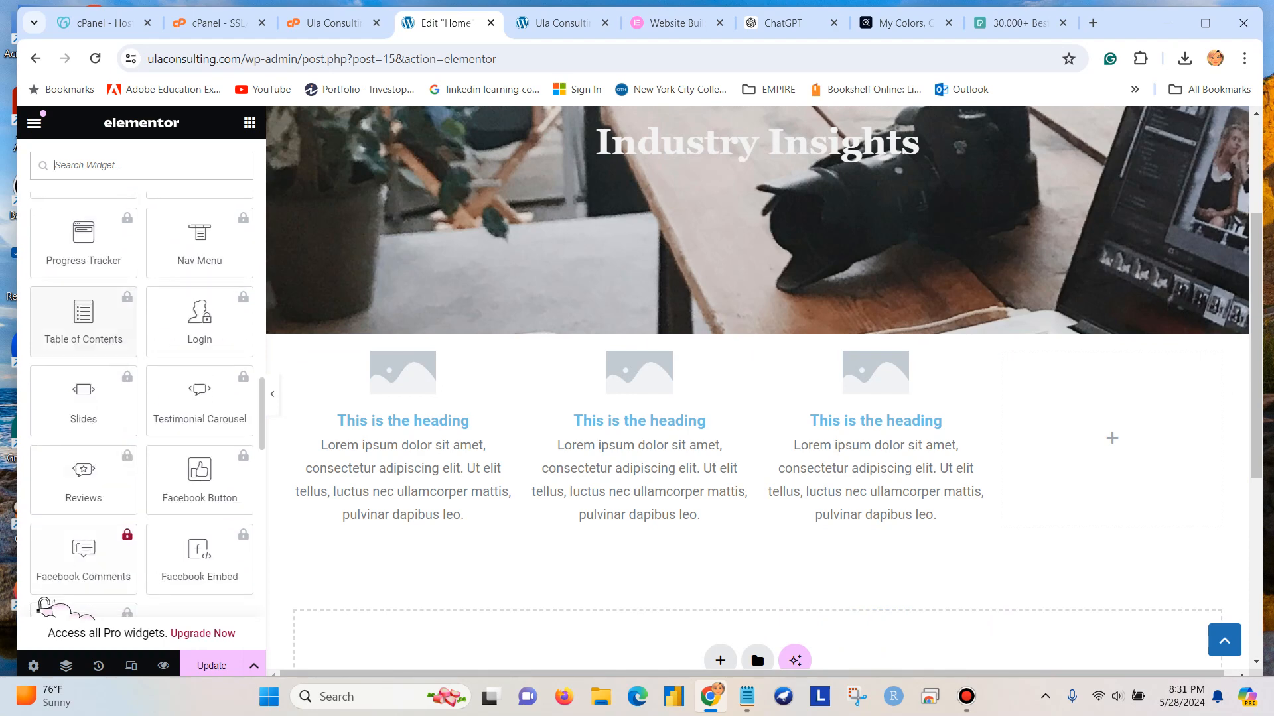
pyautogui.scroll(-2, 83, 517)
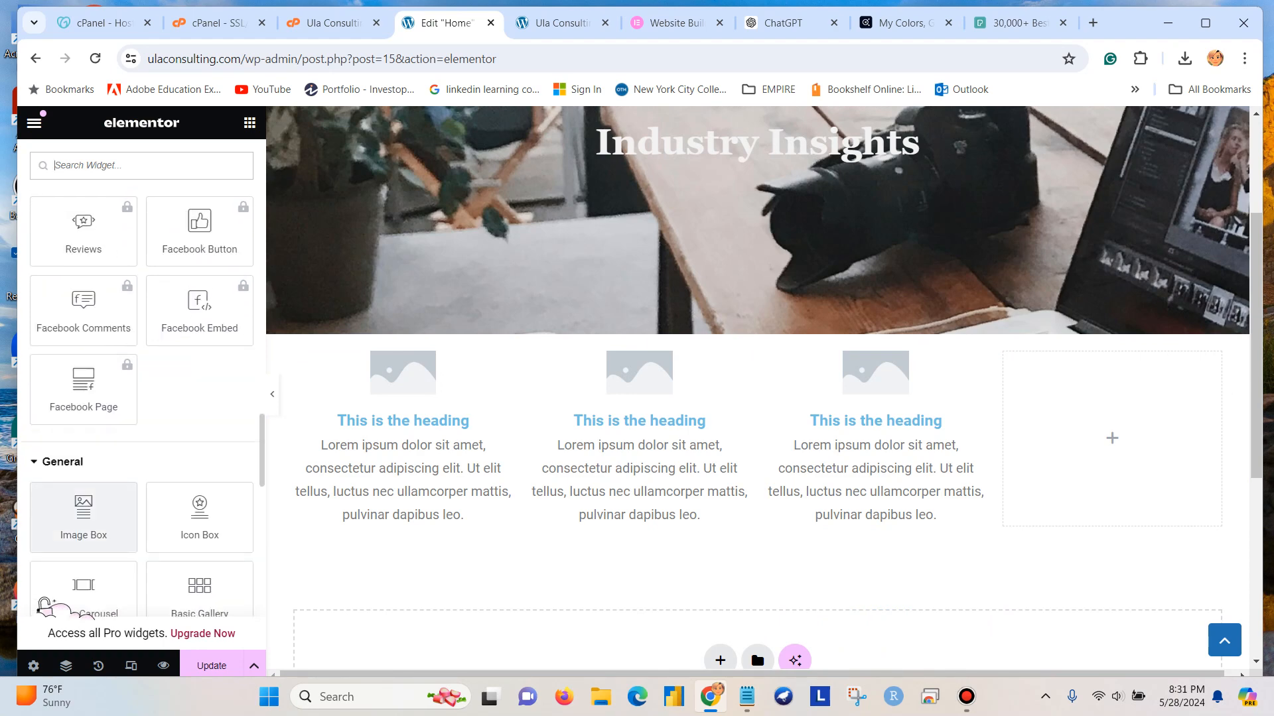
pyautogui.moveTo(83, 517); pyautogui.dragTo(1112, 438)
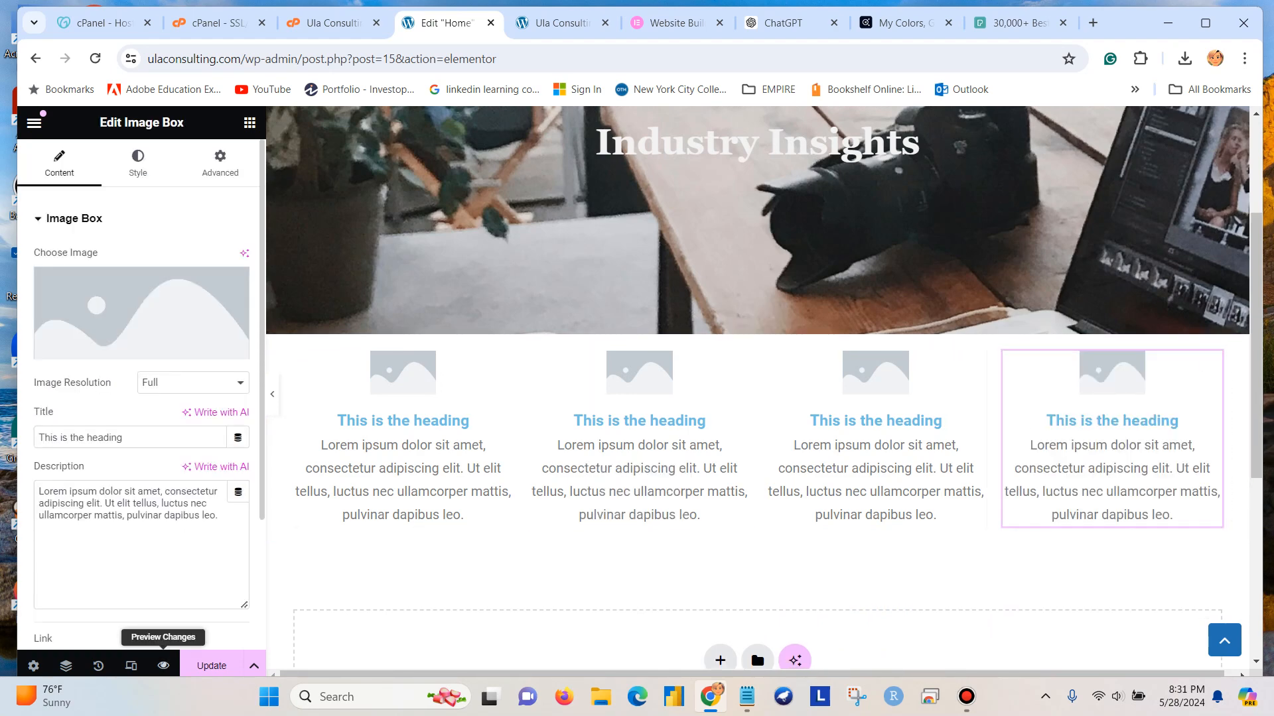
pyautogui.click(163, 665)
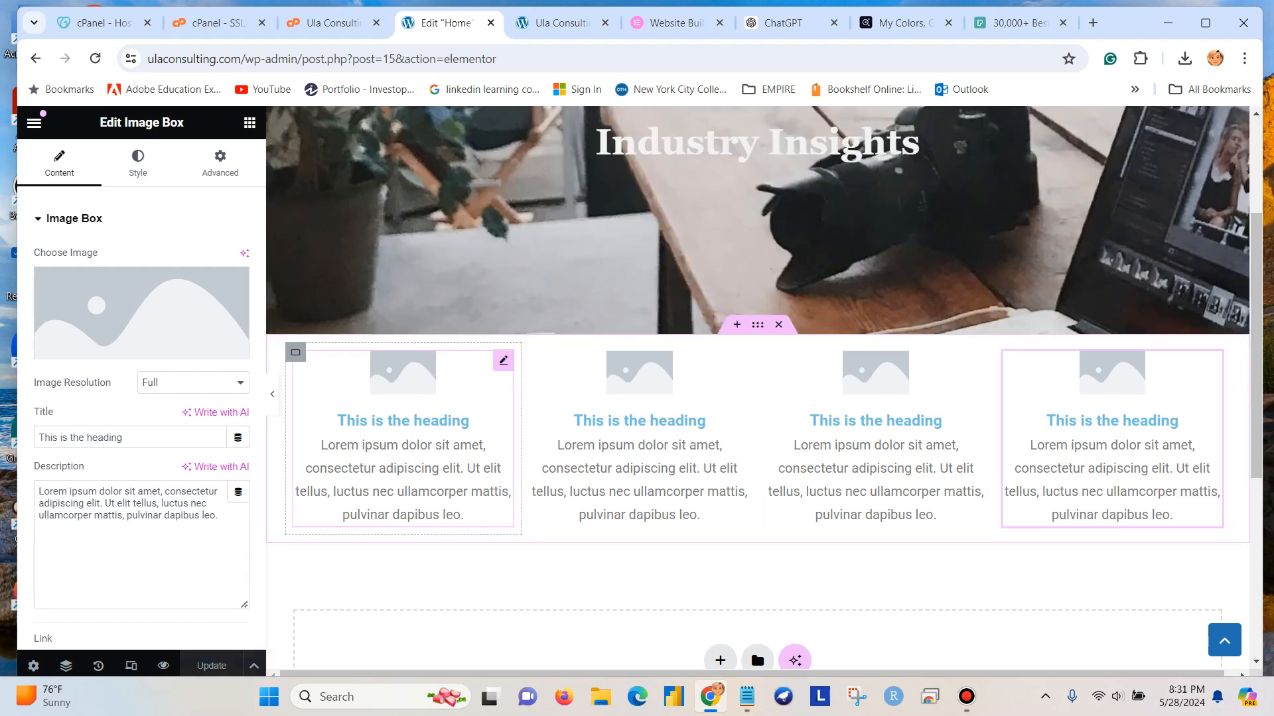
# Start an image upload for the first column's image box and open the file selection dialog.
pyautogui.click(503, 360)
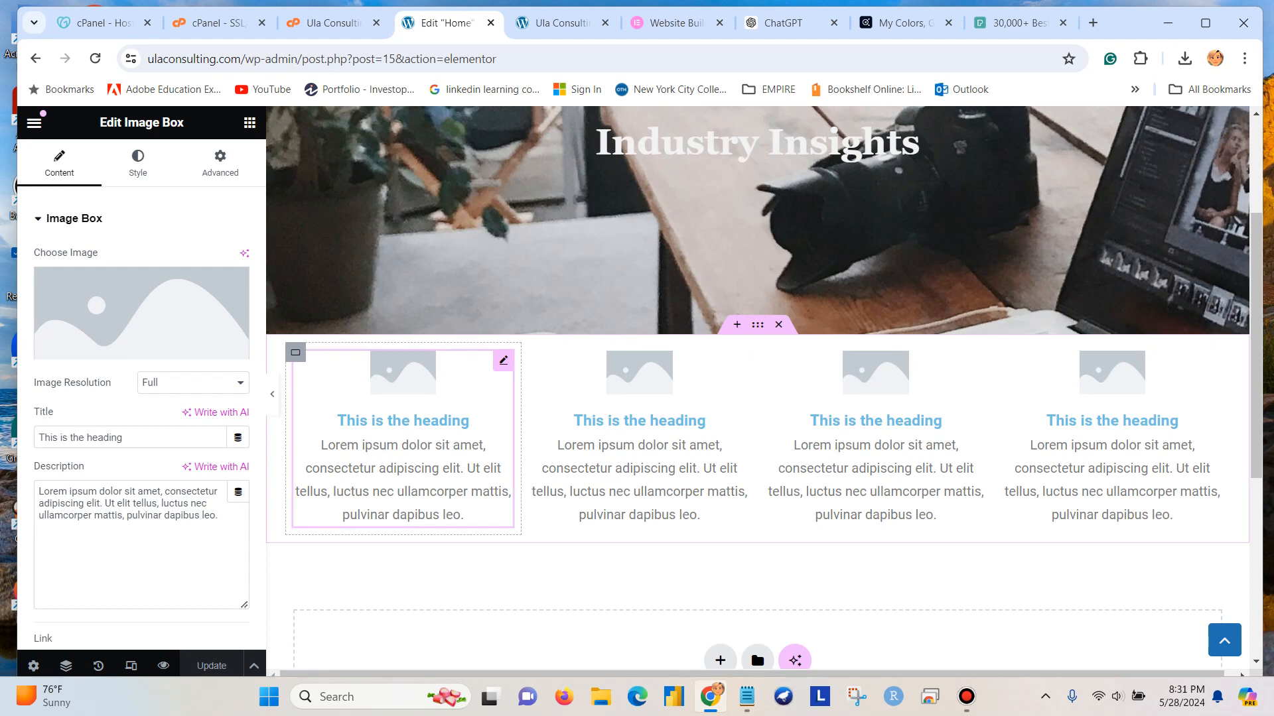
pyautogui.moveTo(142, 313)
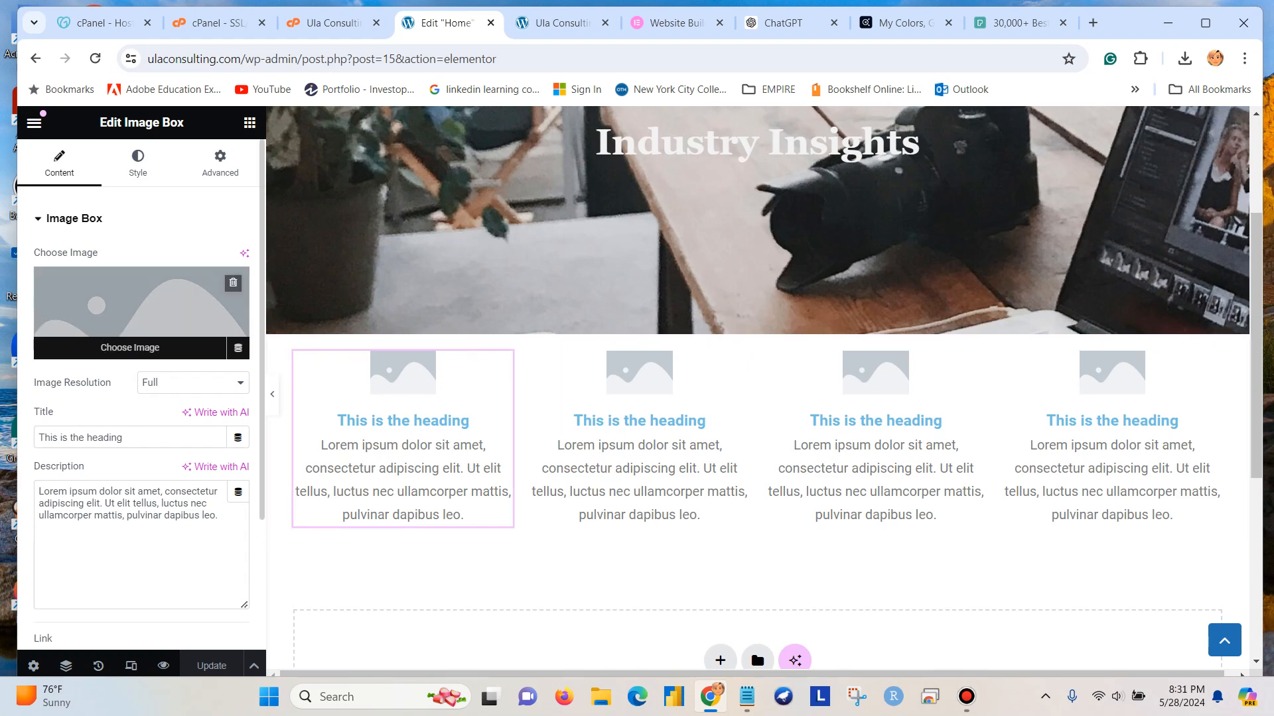
pyautogui.click(141, 313)
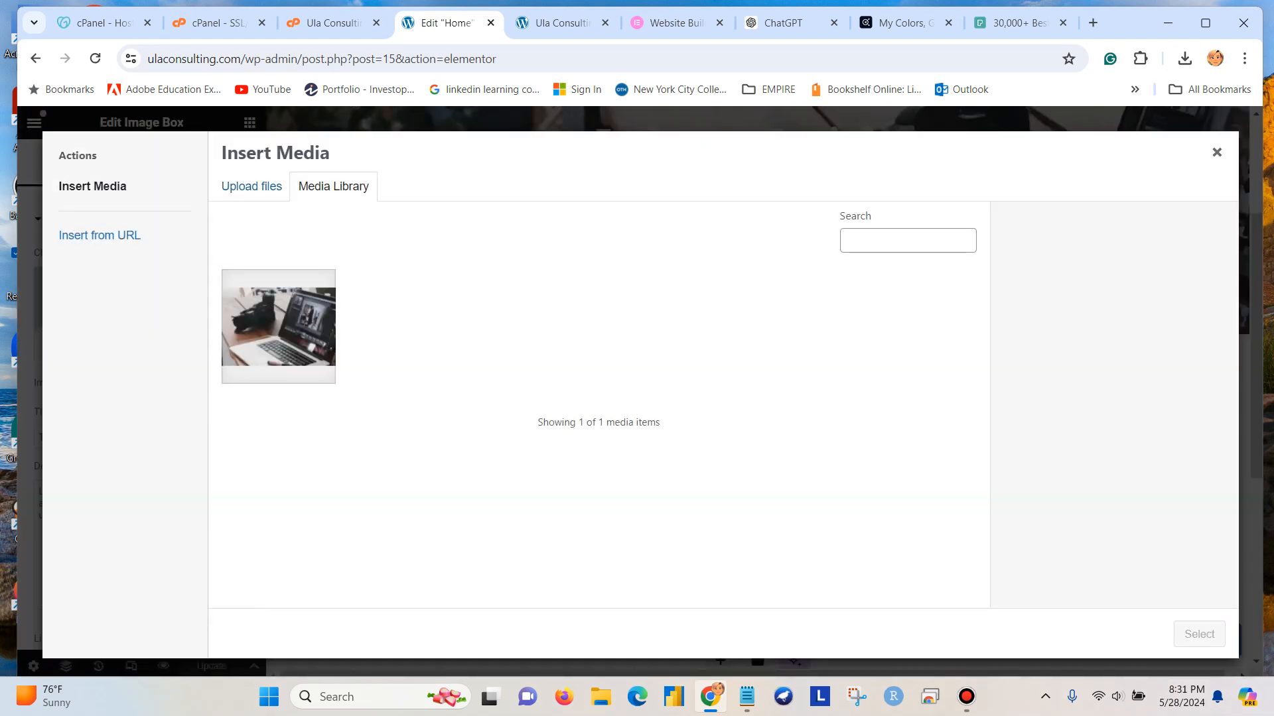
pyautogui.click(251, 187)
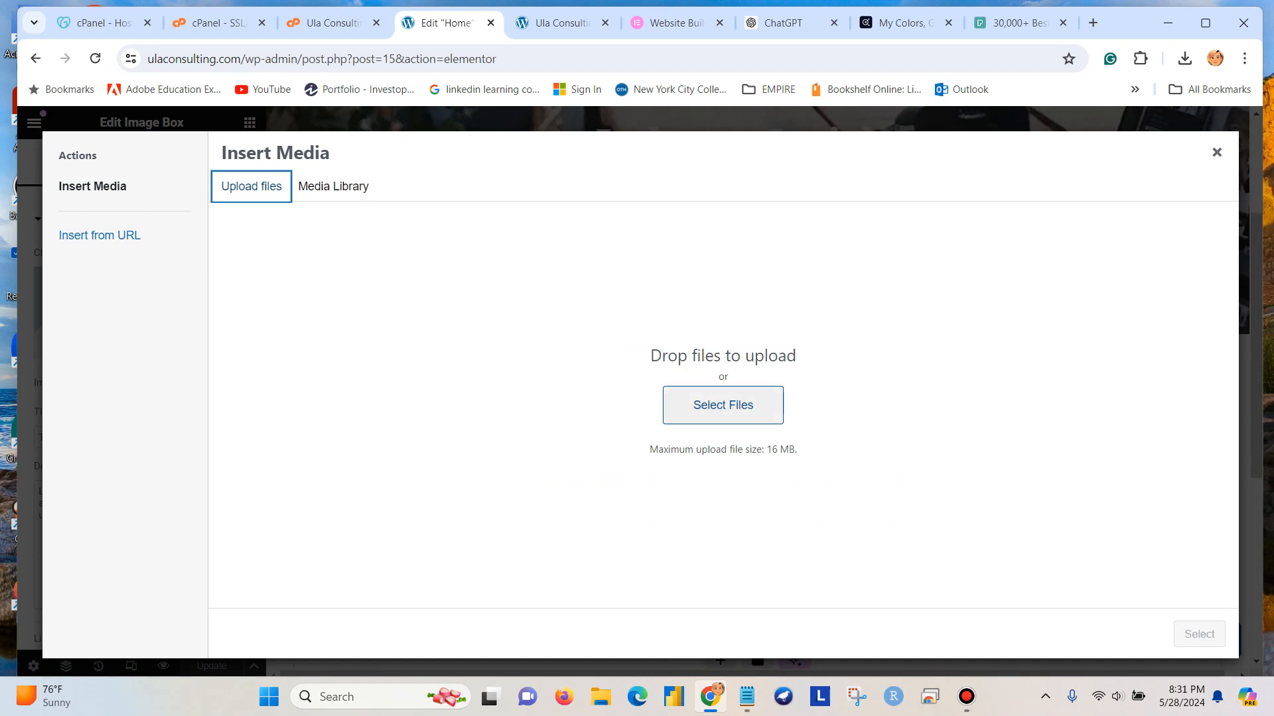
pyautogui.click(723, 405)
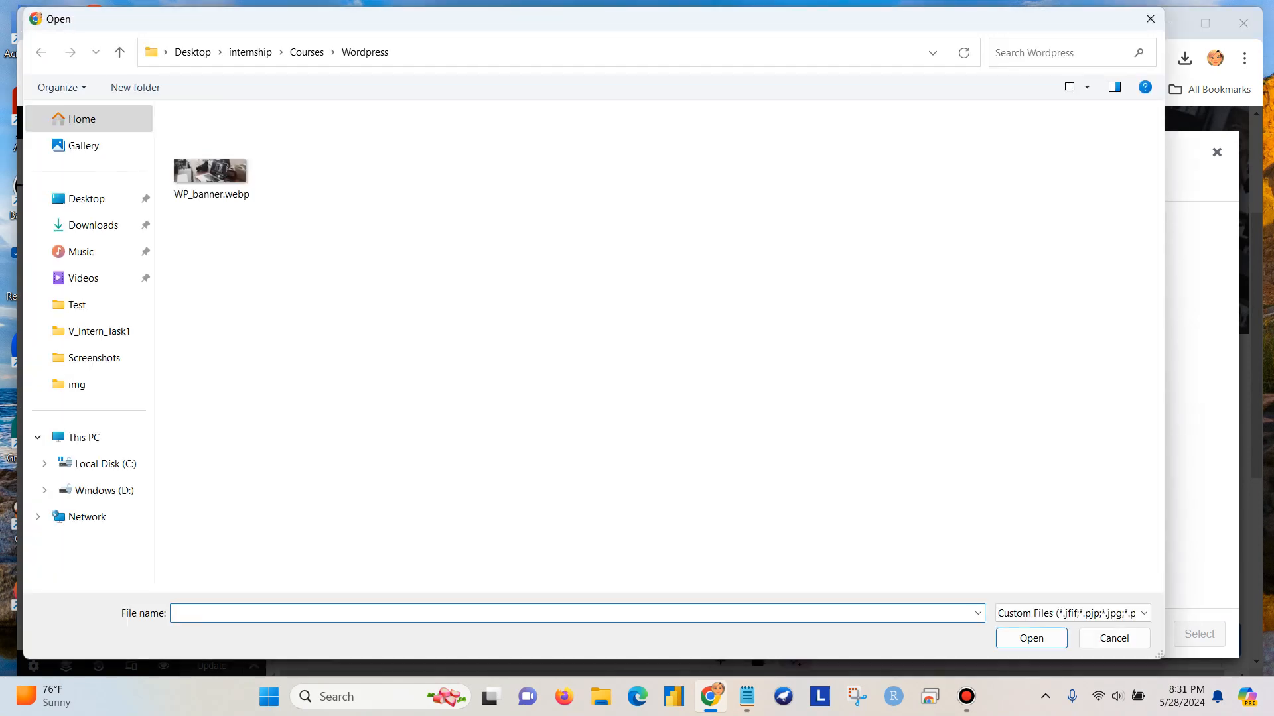
# Upload pexels-divinetechygirl-1181354.jpg from the img subfolder of internship's img folder and insert it as the first image box's picture.
pyautogui.click(250, 52)
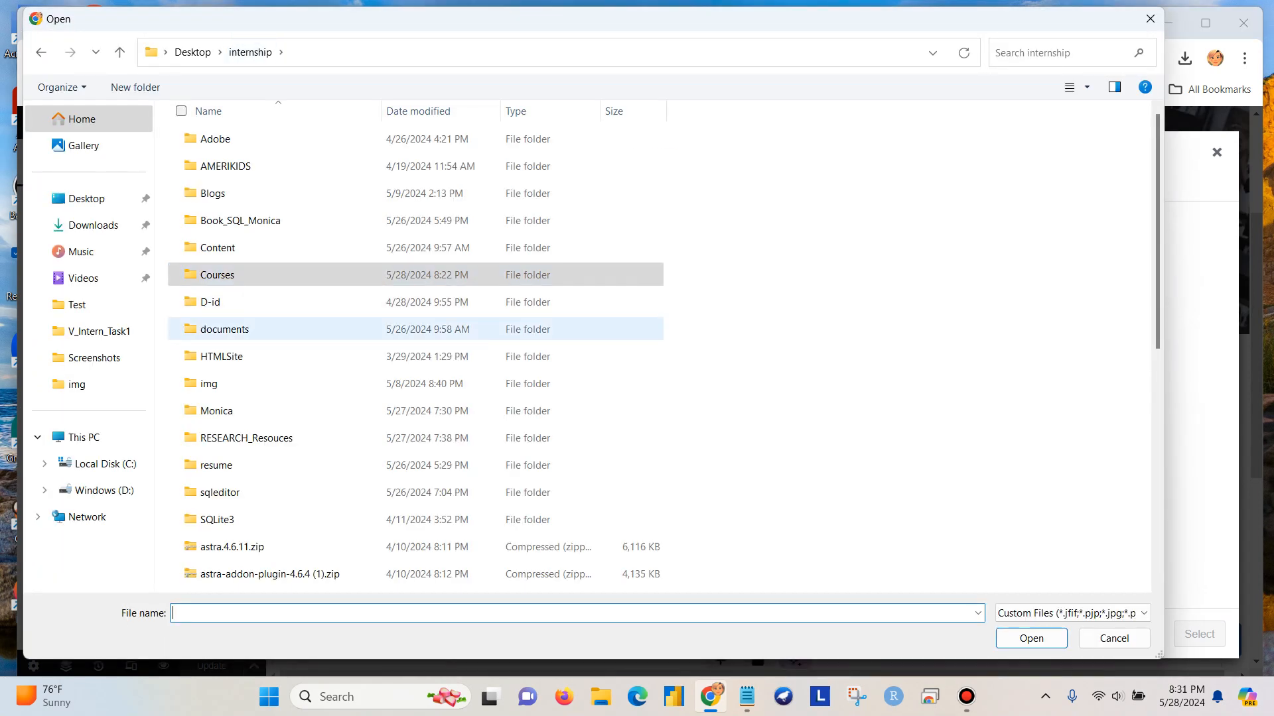
pyautogui.doubleClick(209, 383)
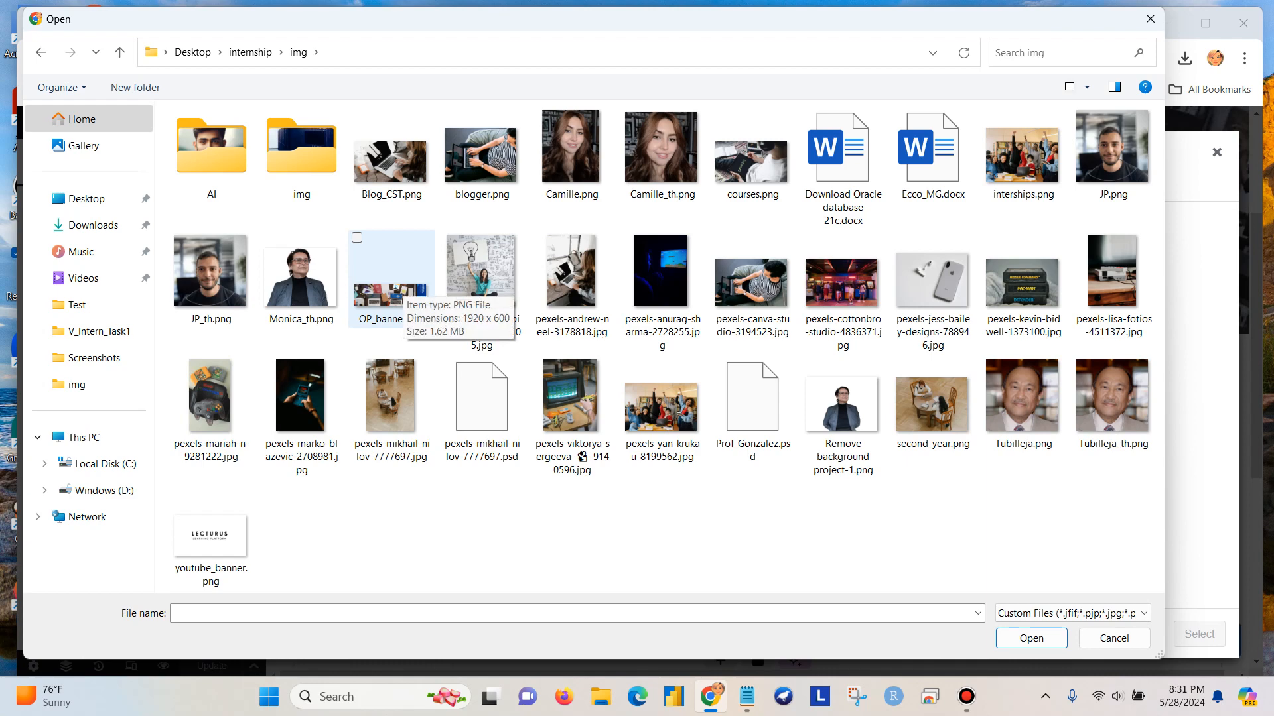
pyautogui.click(302, 153)
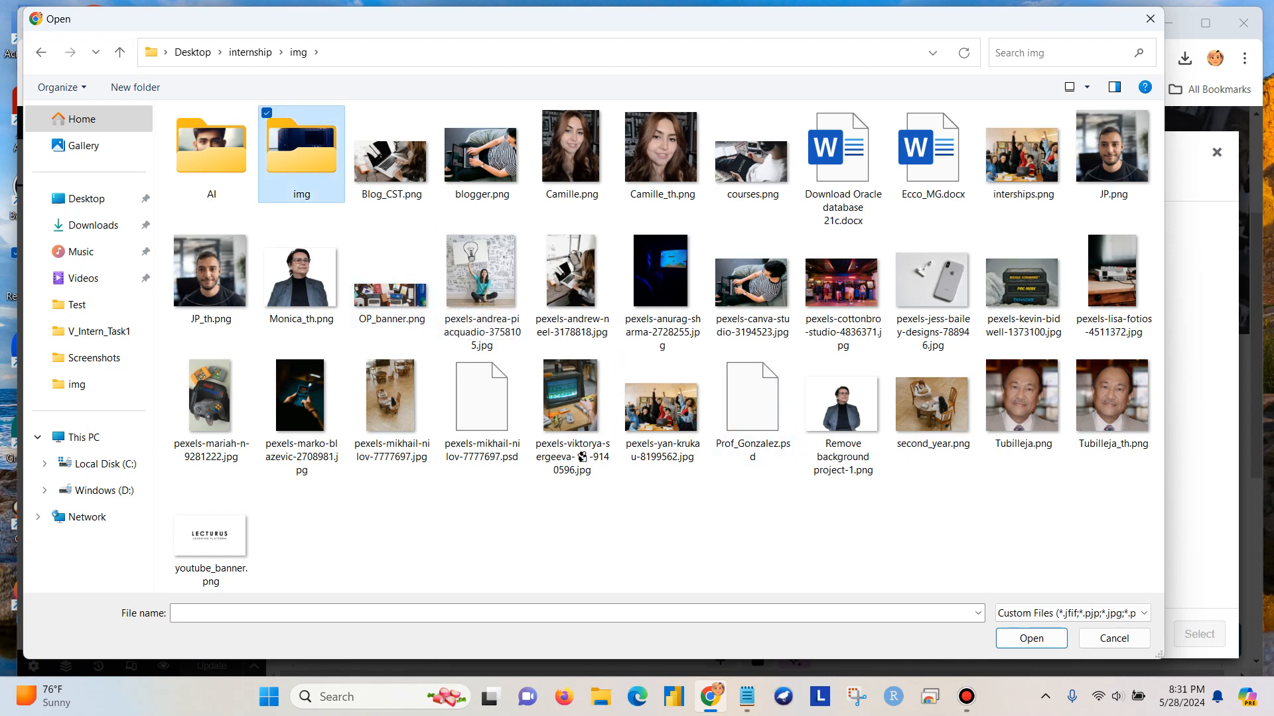
pyautogui.doubleClick(302, 152)
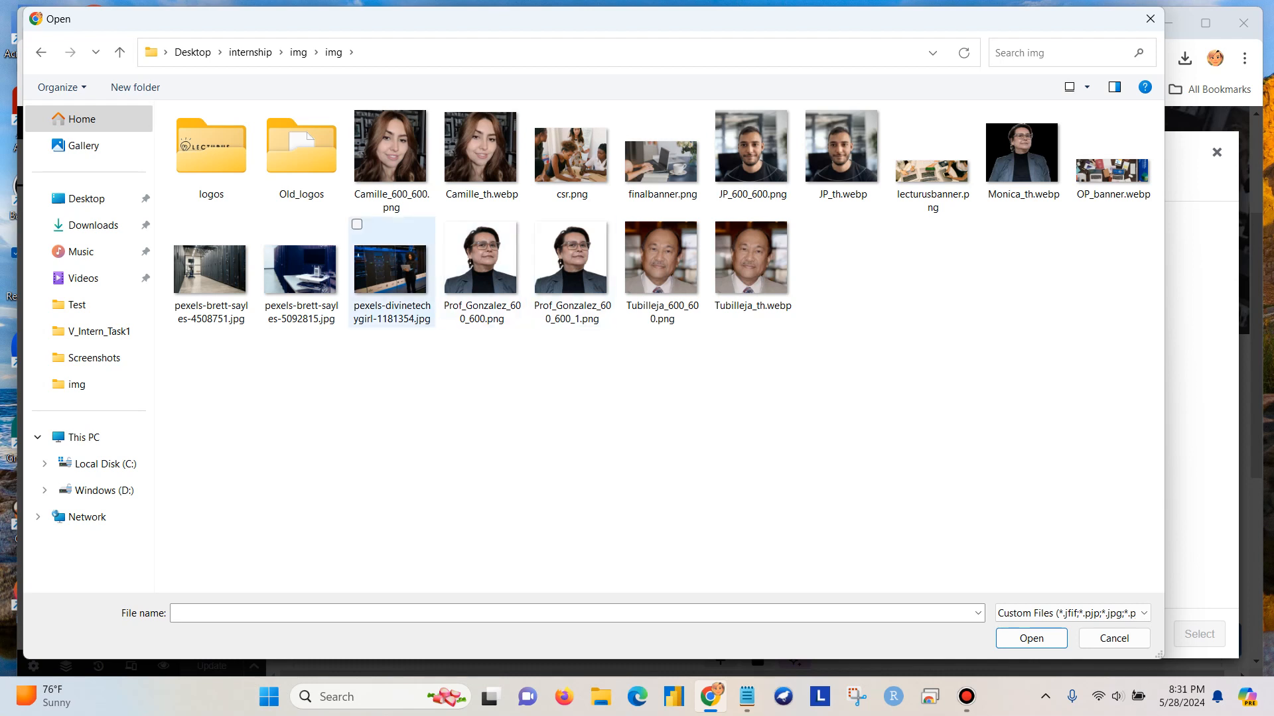
pyautogui.click(393, 278)
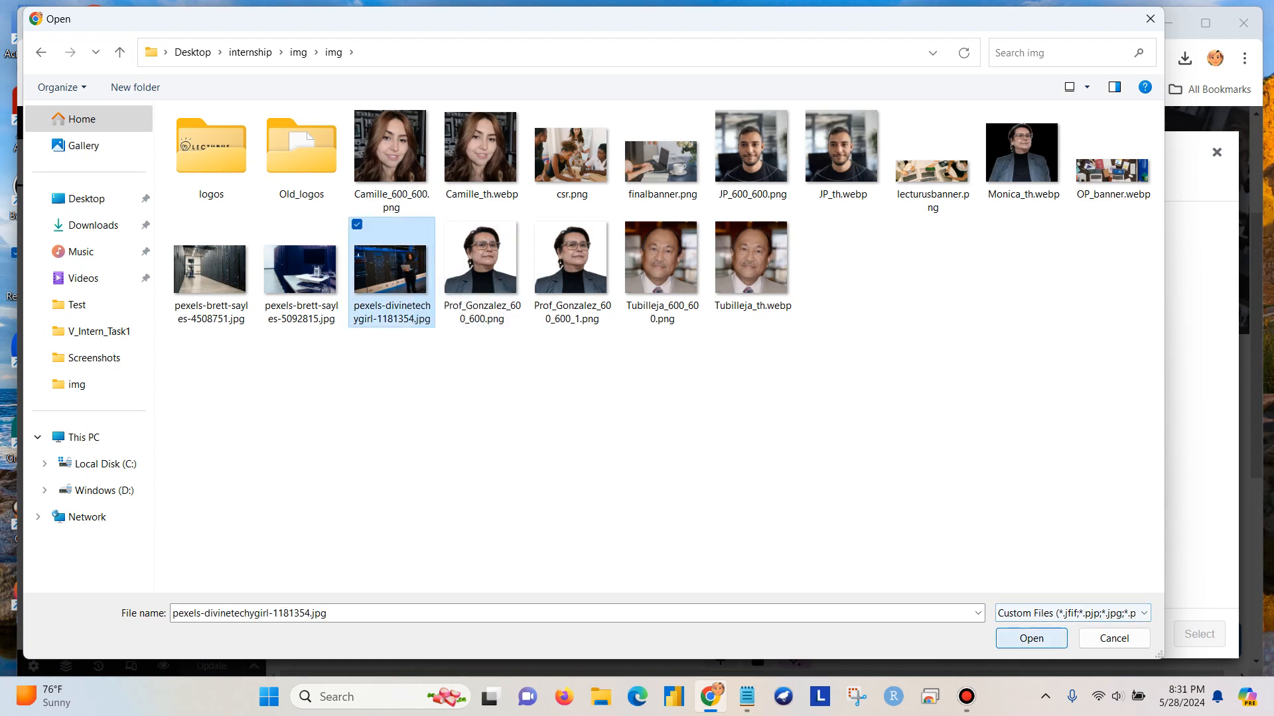
pyautogui.click(1031, 638)
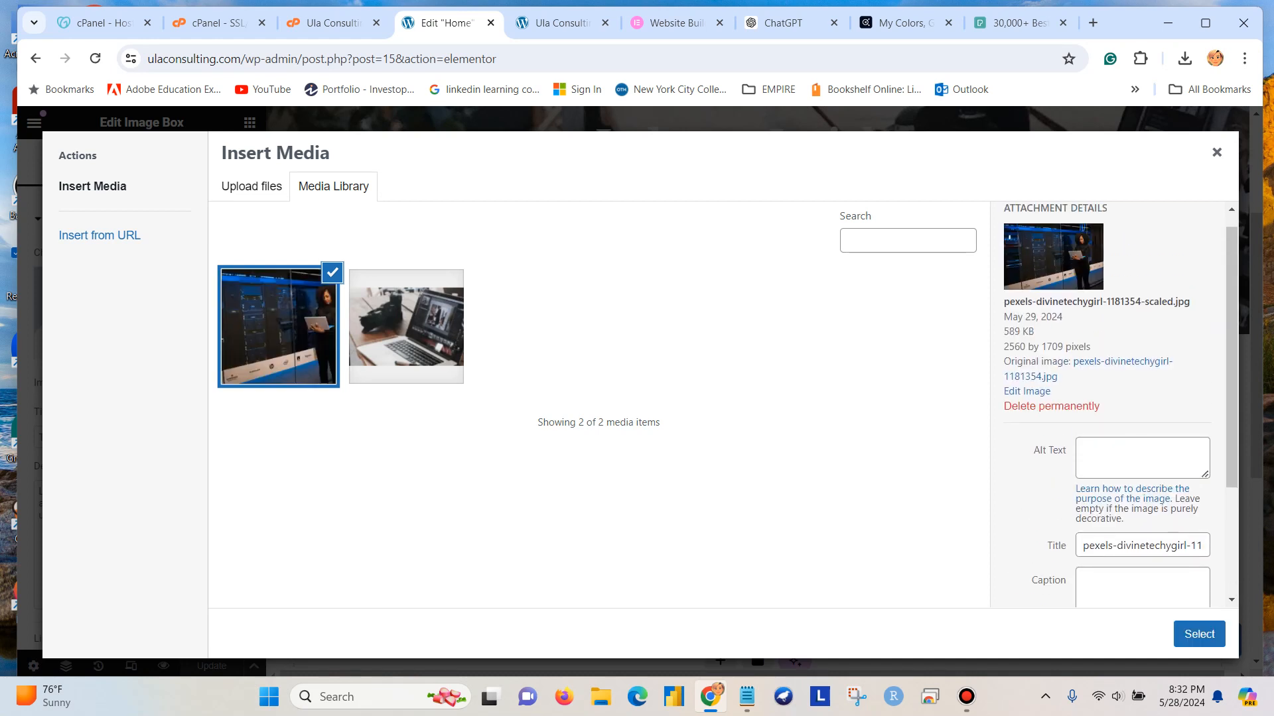
pyautogui.click(1198, 635)
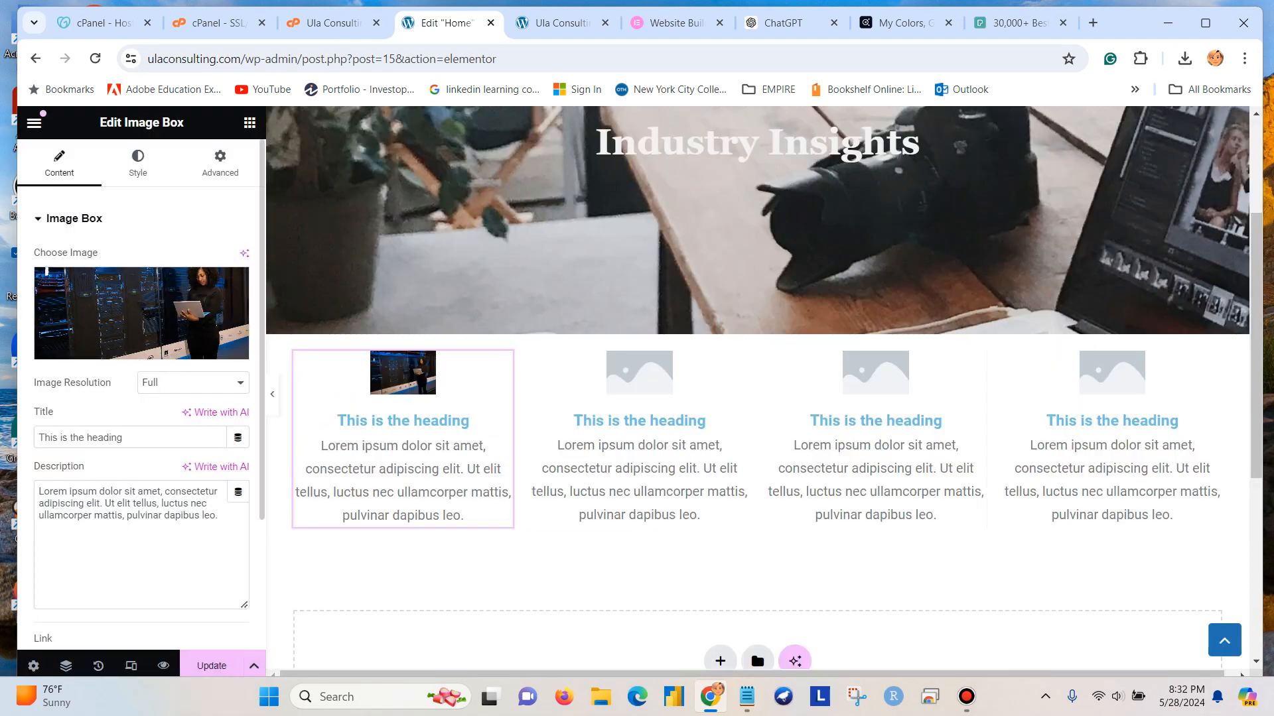
# Try several image resolutions on the first column's image box, ending with Medium - 300 x 300.
pyautogui.click(193, 383)
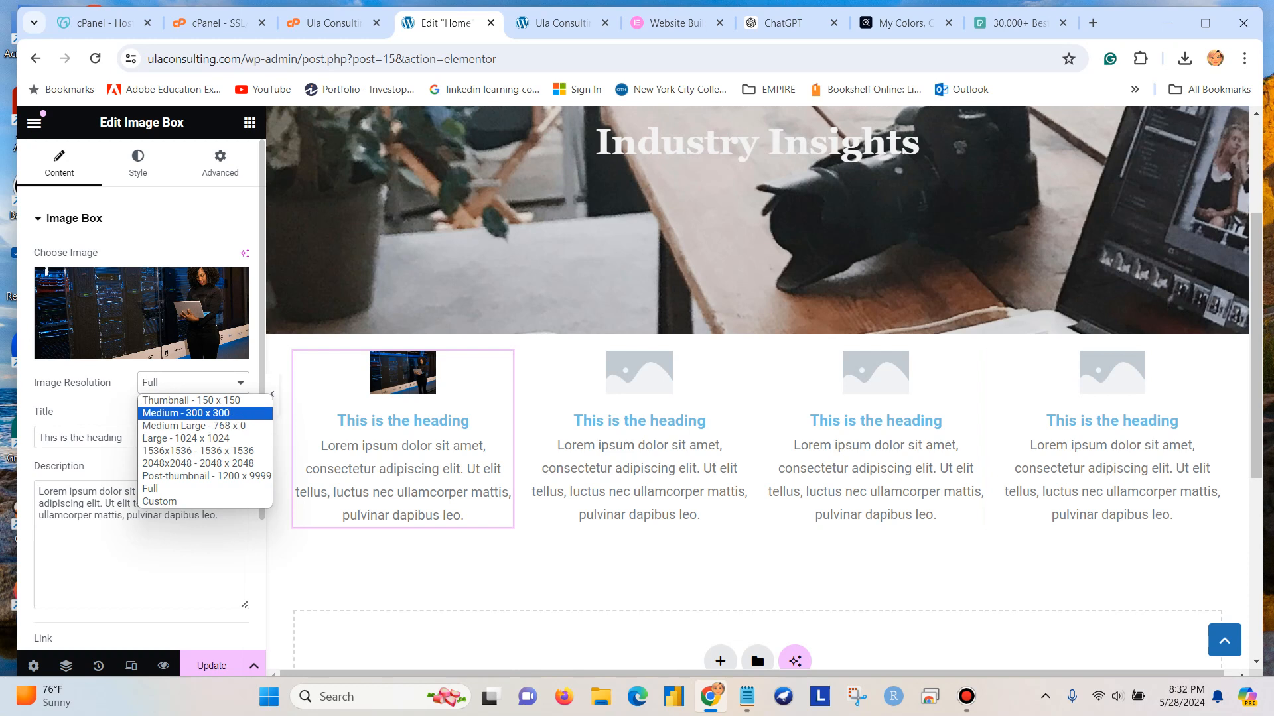
pyautogui.click(186, 412)
pyautogui.click(193, 383)
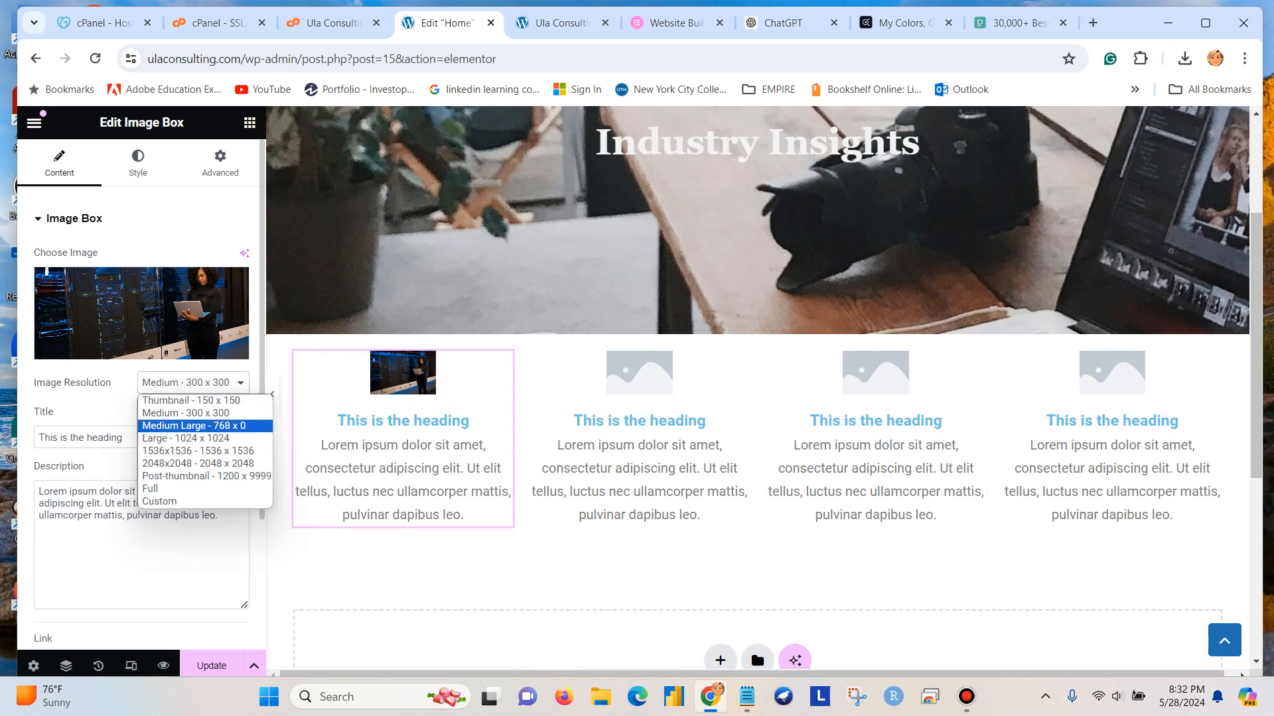
pyautogui.click(192, 426)
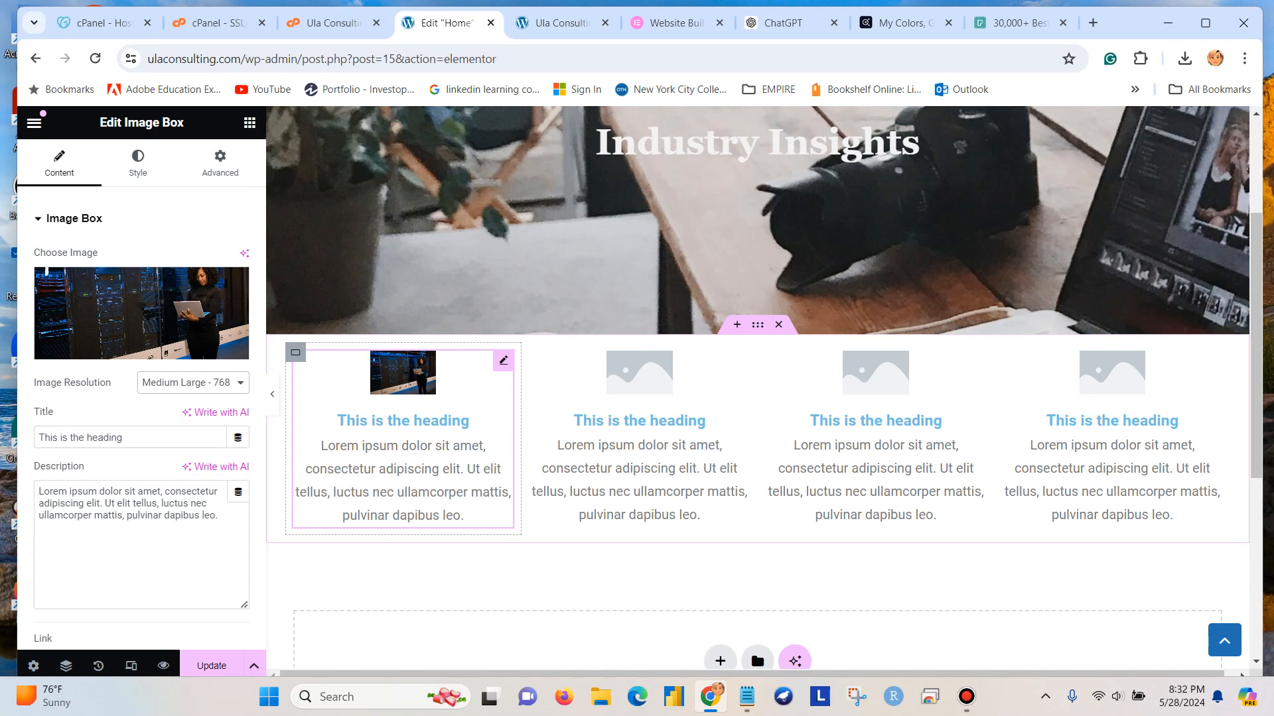
pyautogui.click(193, 383)
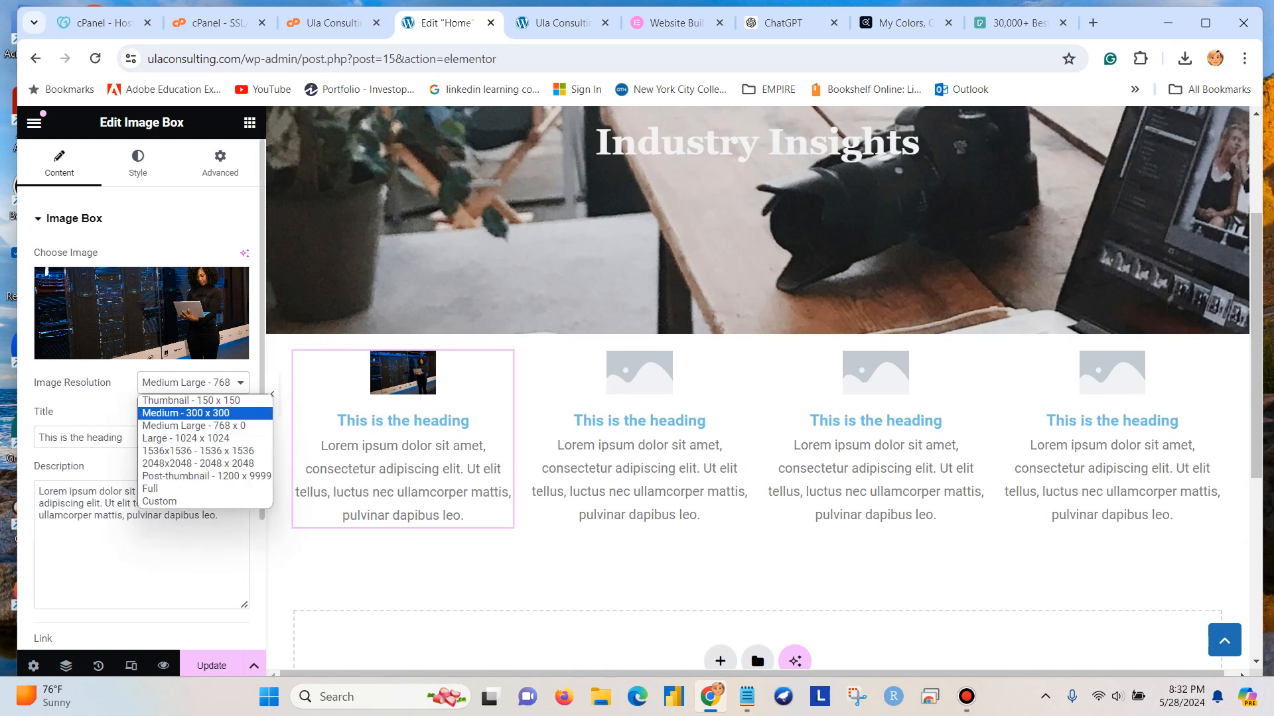
pyautogui.click(192, 437)
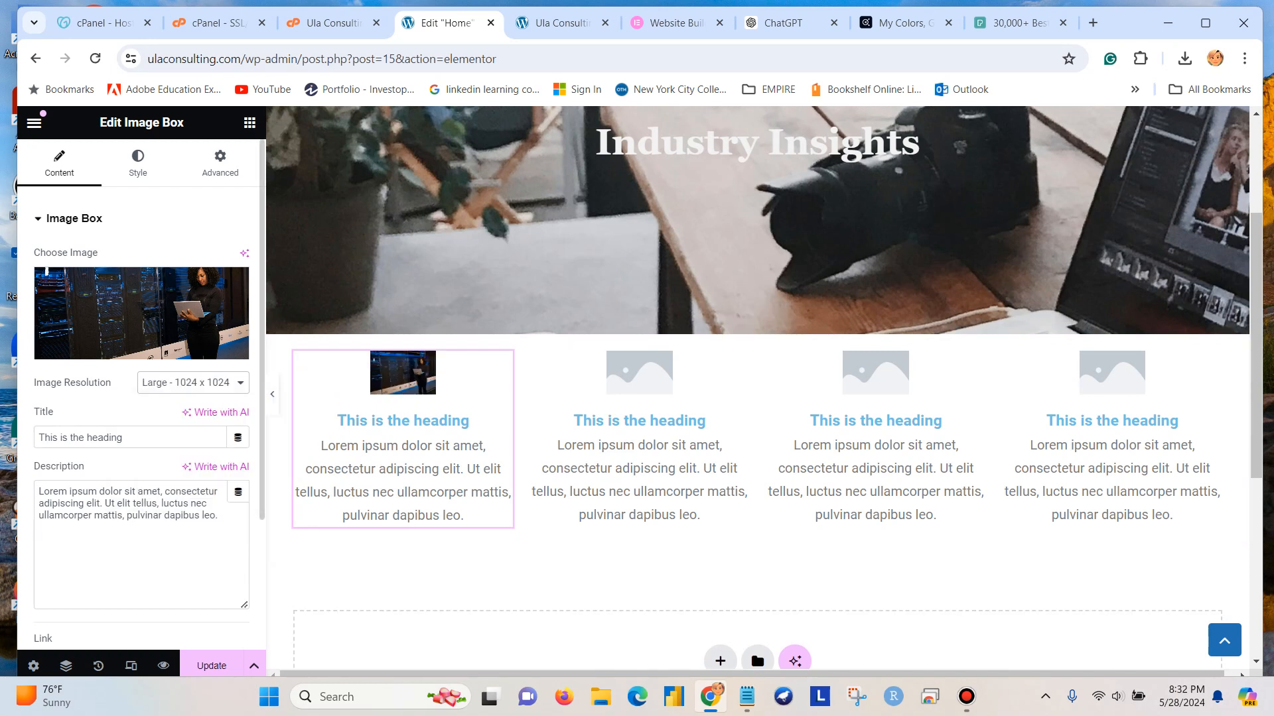
pyautogui.click(192, 382)
pyautogui.click(192, 401)
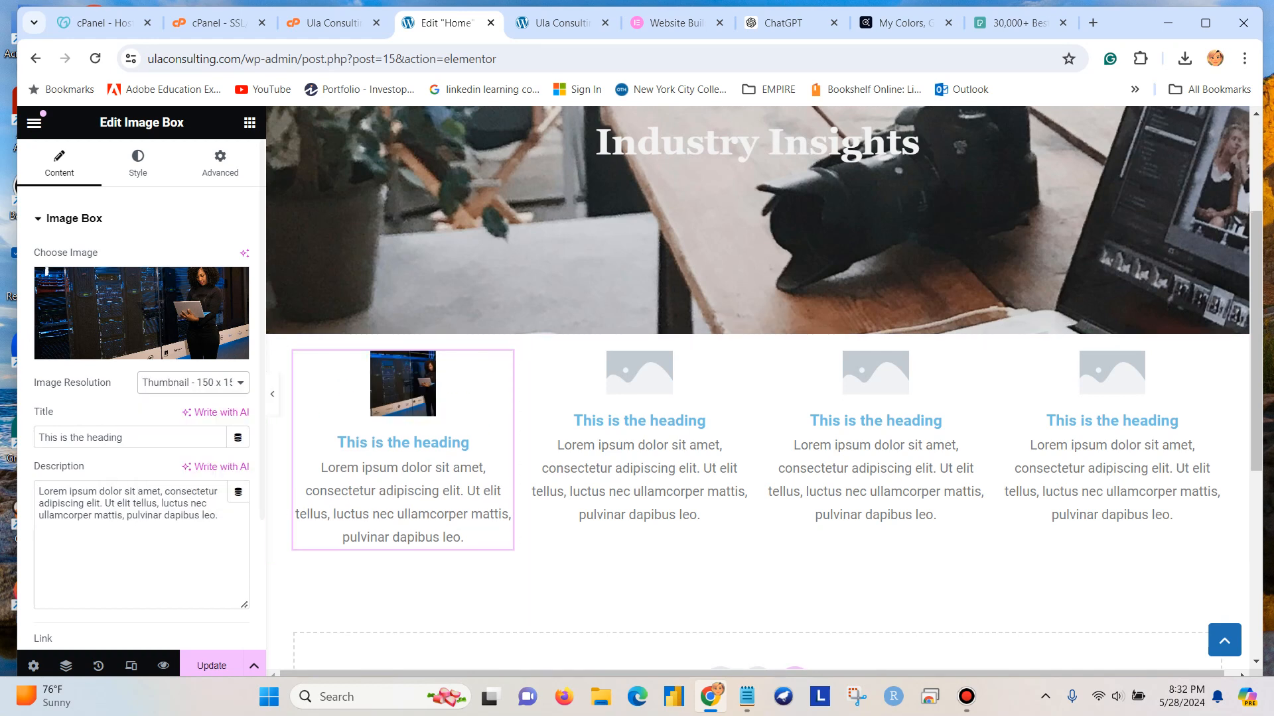
pyautogui.click(193, 383)
pyautogui.click(192, 412)
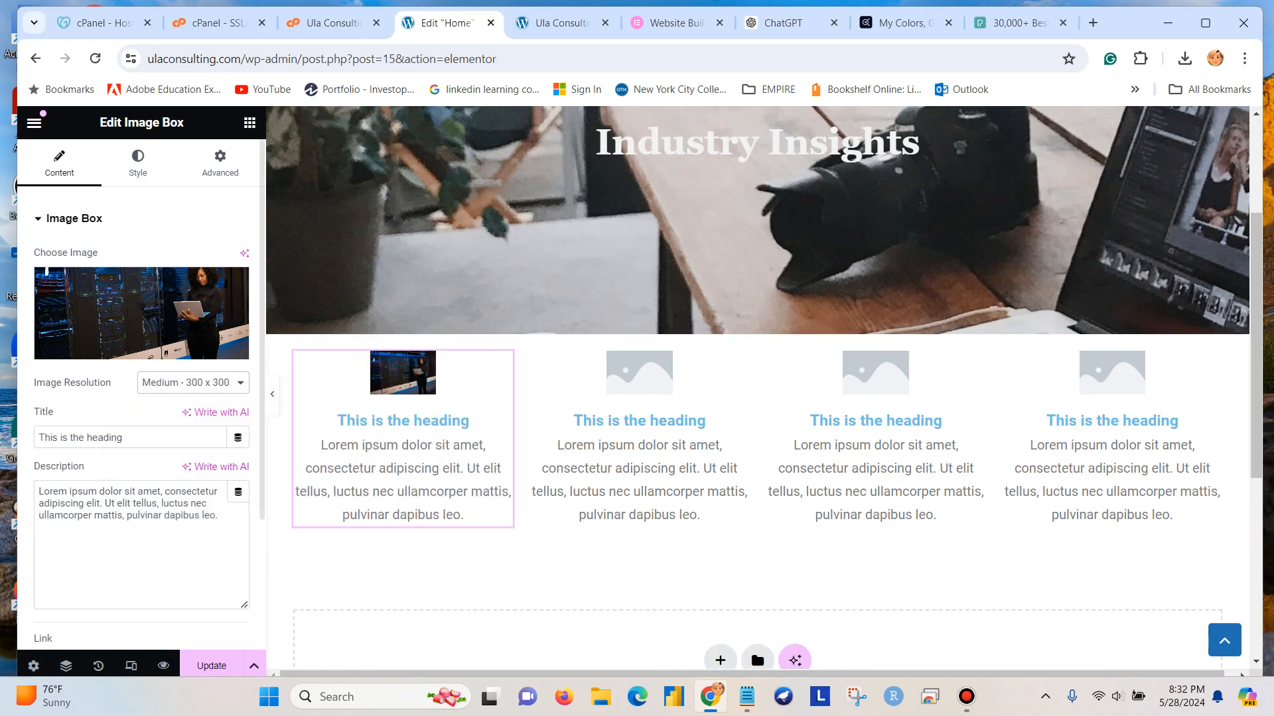
# Update the page and preview the image box row below the banner.
pyautogui.click(212, 665)
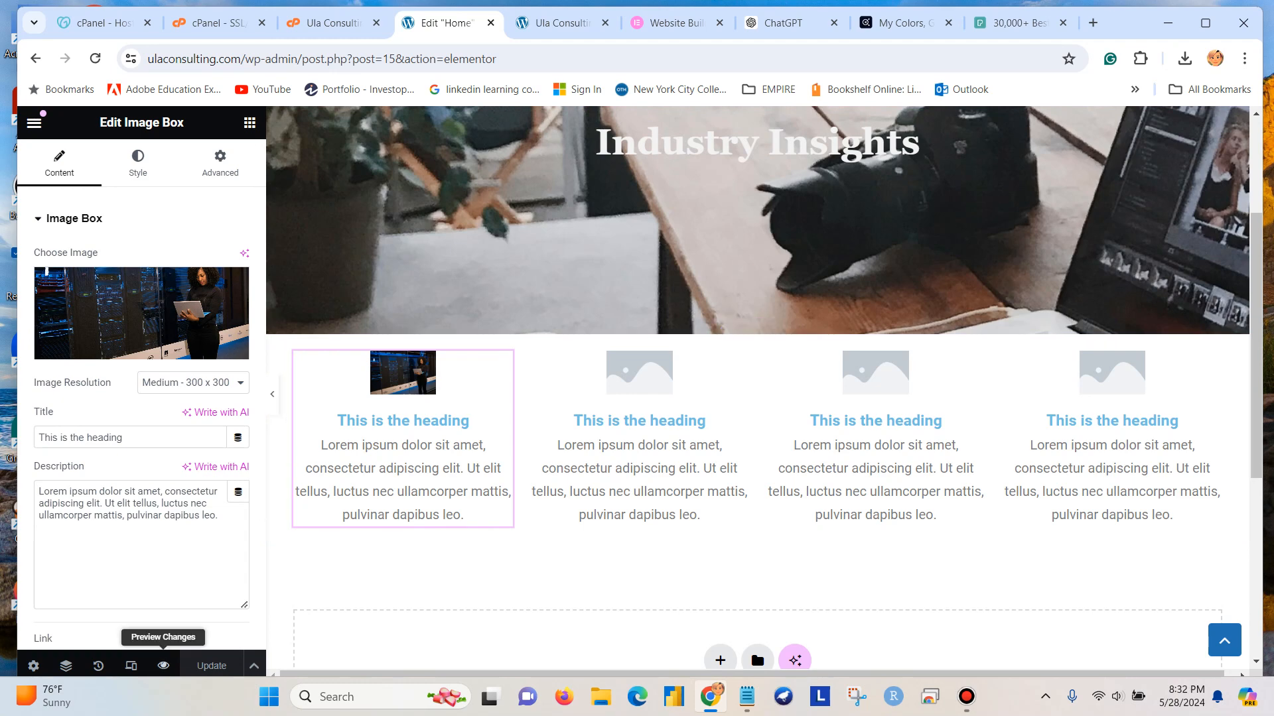
pyautogui.click(164, 666)
pyautogui.scroll(-5, 633, 398)
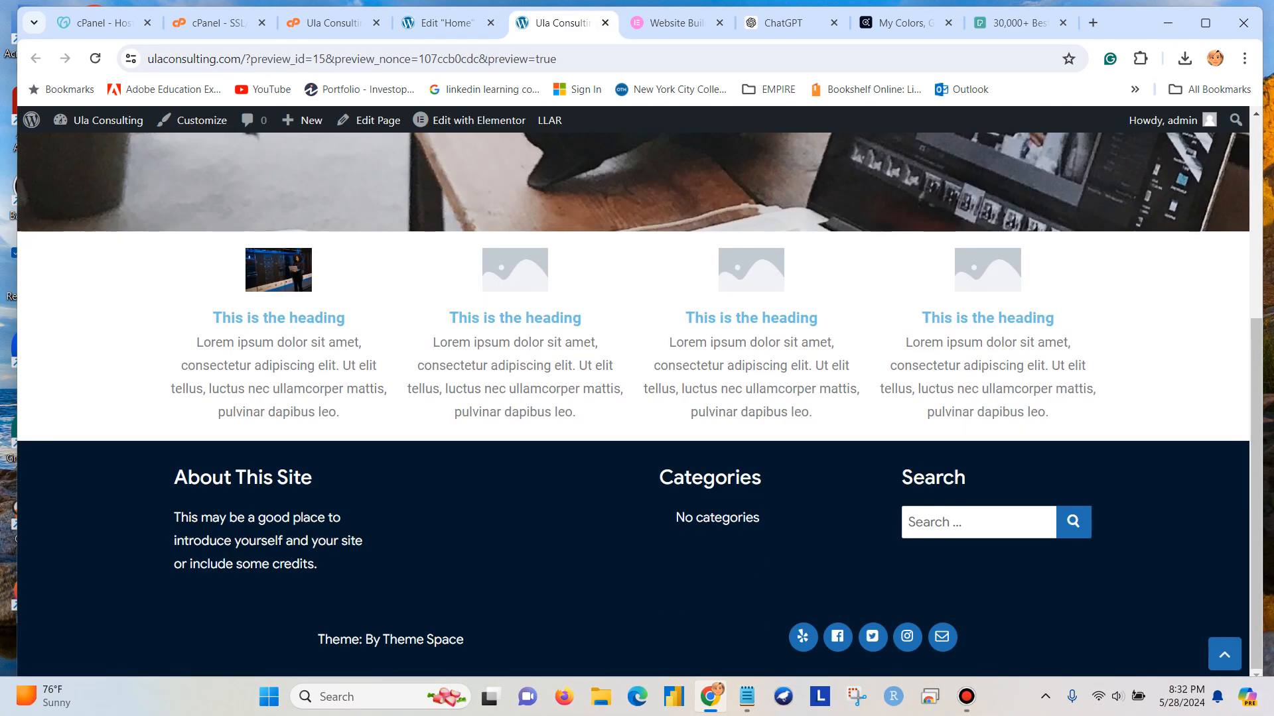
pyautogui.scroll(4, 633, 398)
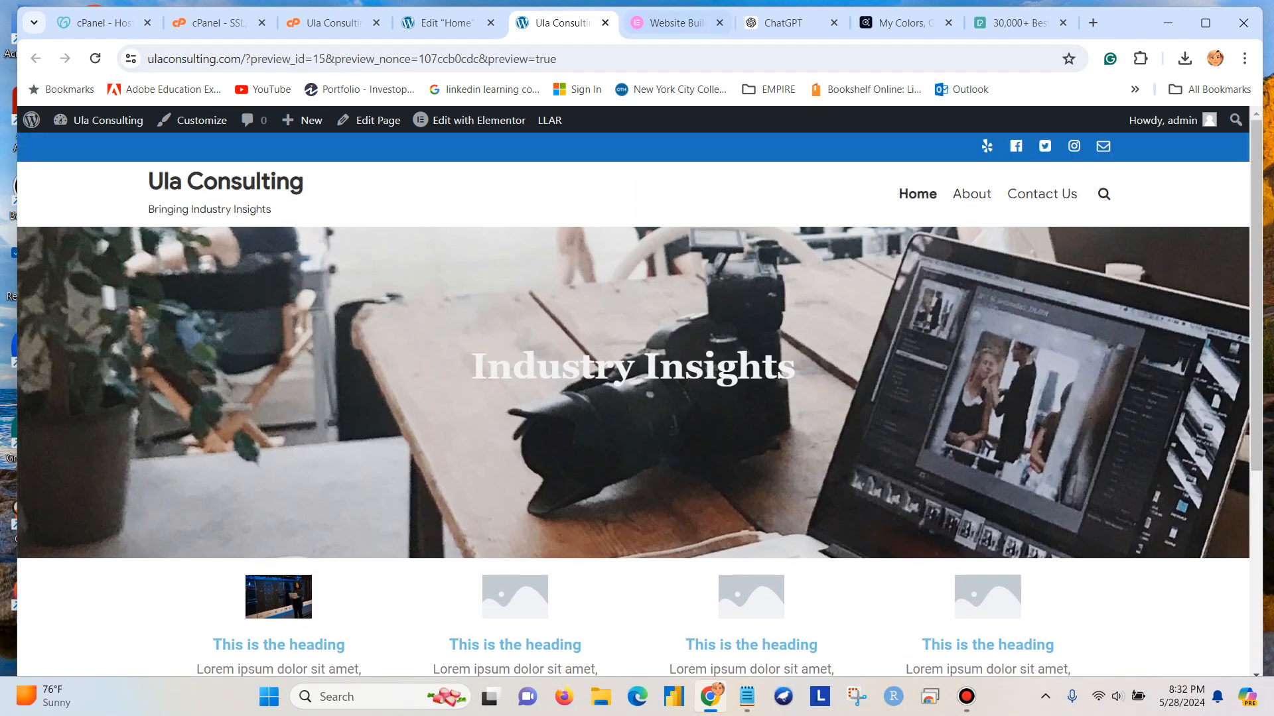
# Replace the four-column container below the banner with a two-column container that has a narrow first and a wide second column.
pyautogui.click(446, 22)
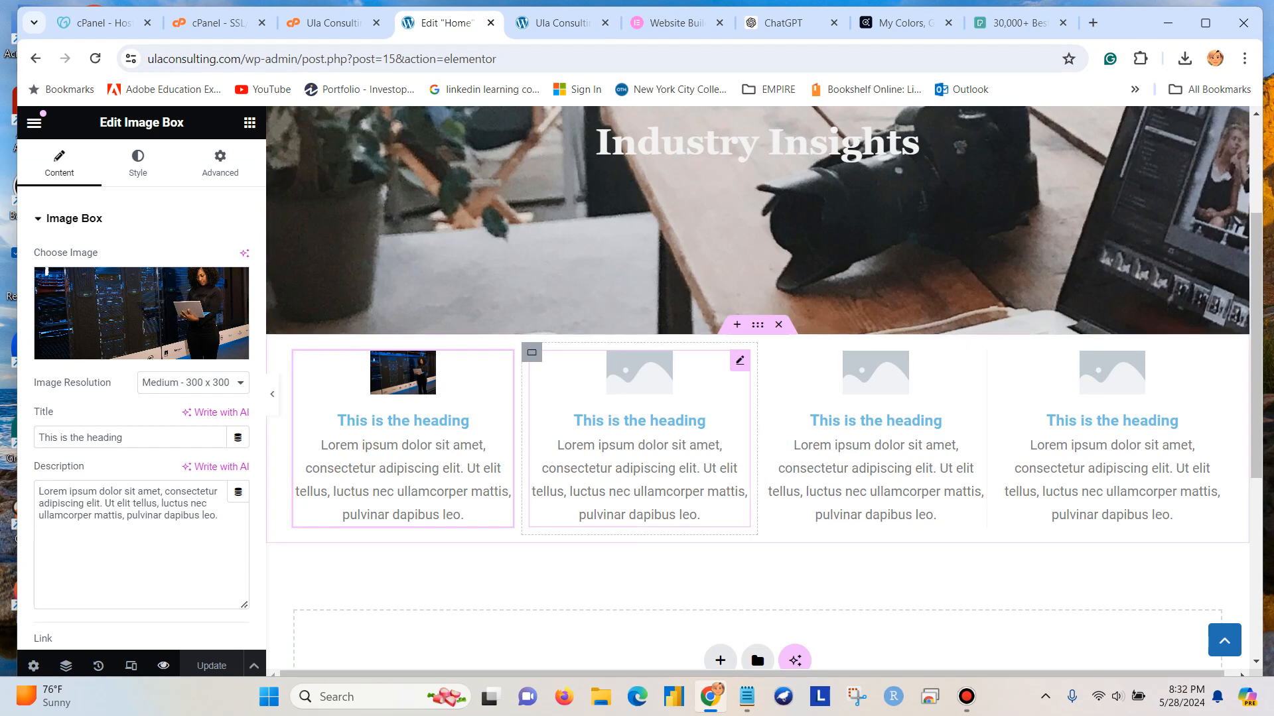
pyautogui.click(778, 325)
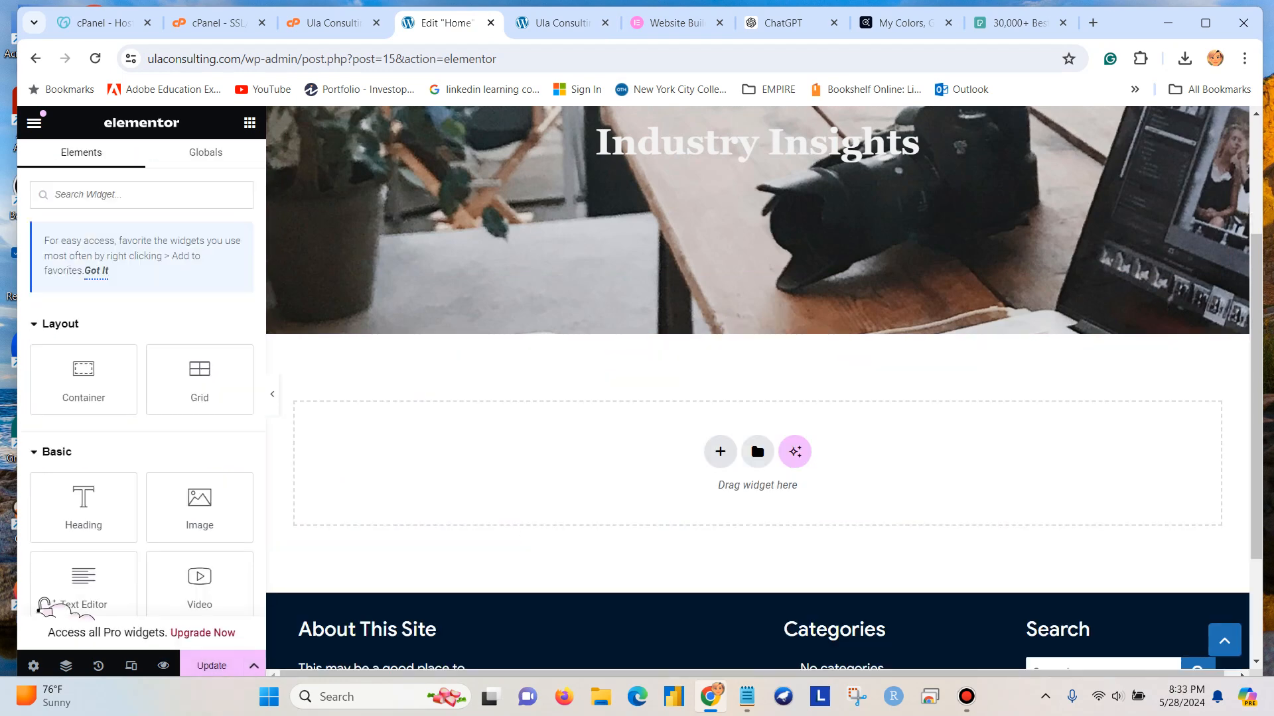
pyautogui.click(721, 452)
pyautogui.click(706, 505)
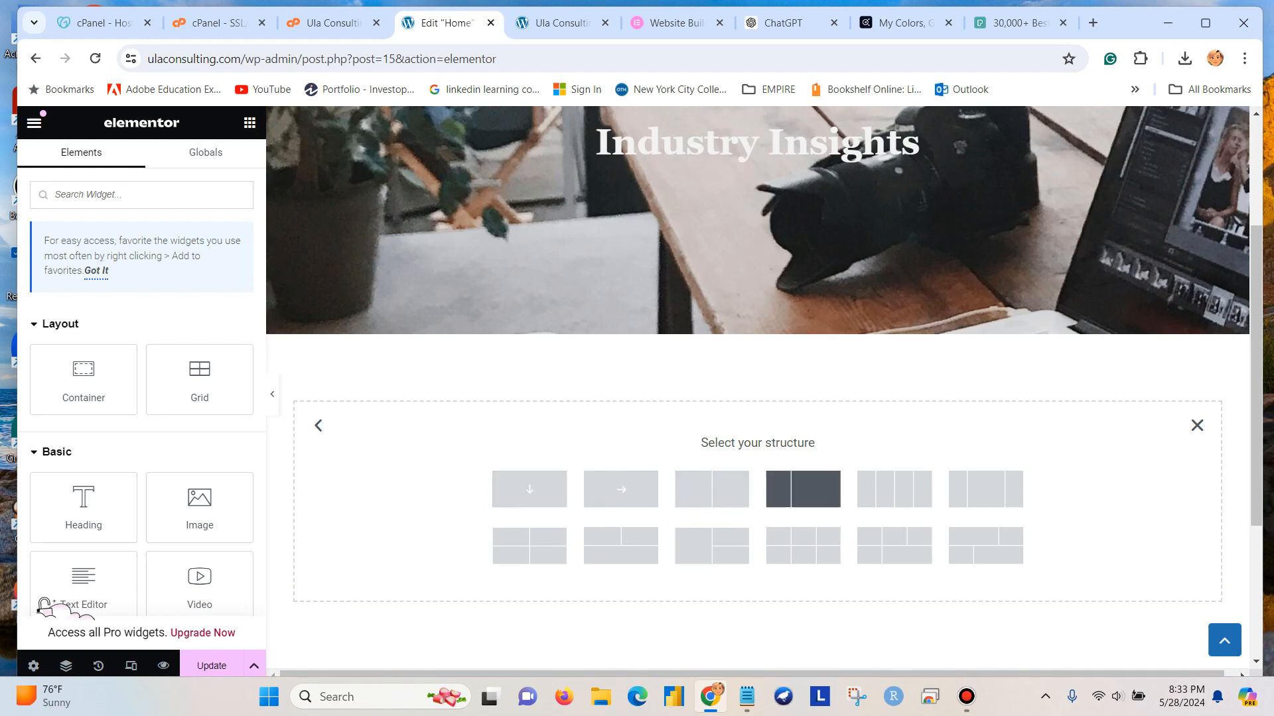
pyautogui.click(803, 489)
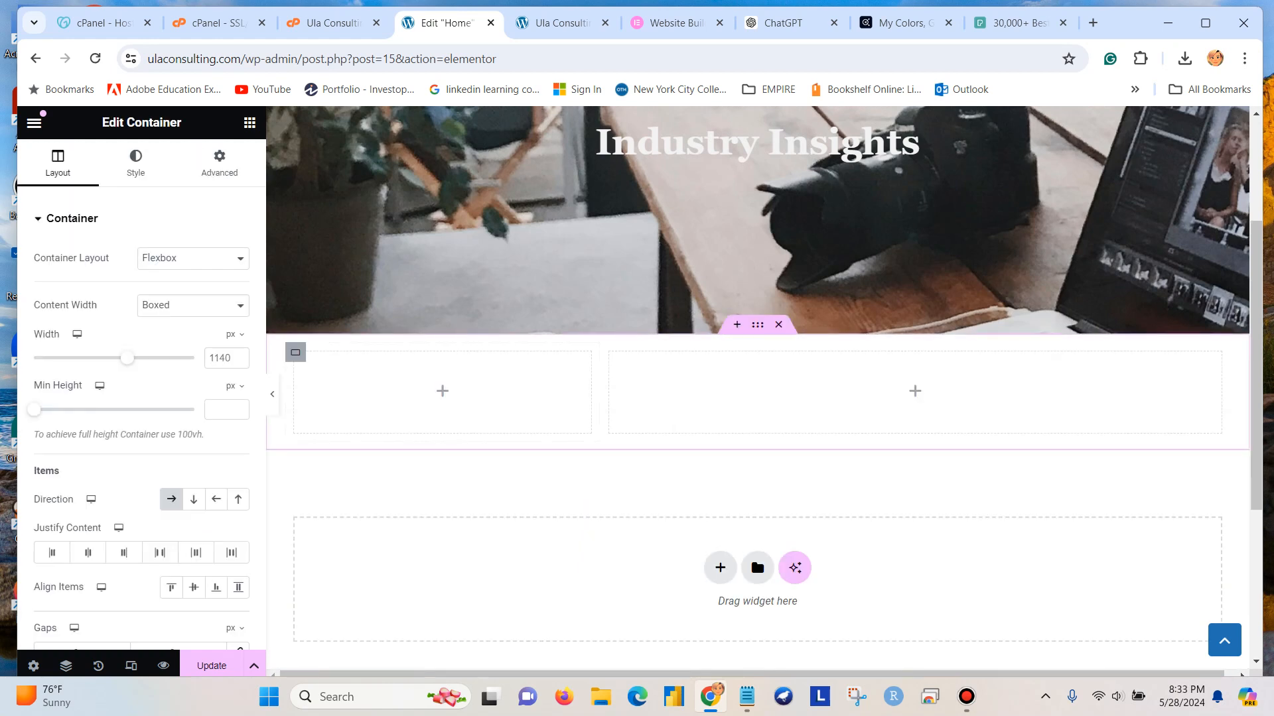
# Place an Image Box widget in the narrow first column of the two-column container.
pyautogui.click(249, 122)
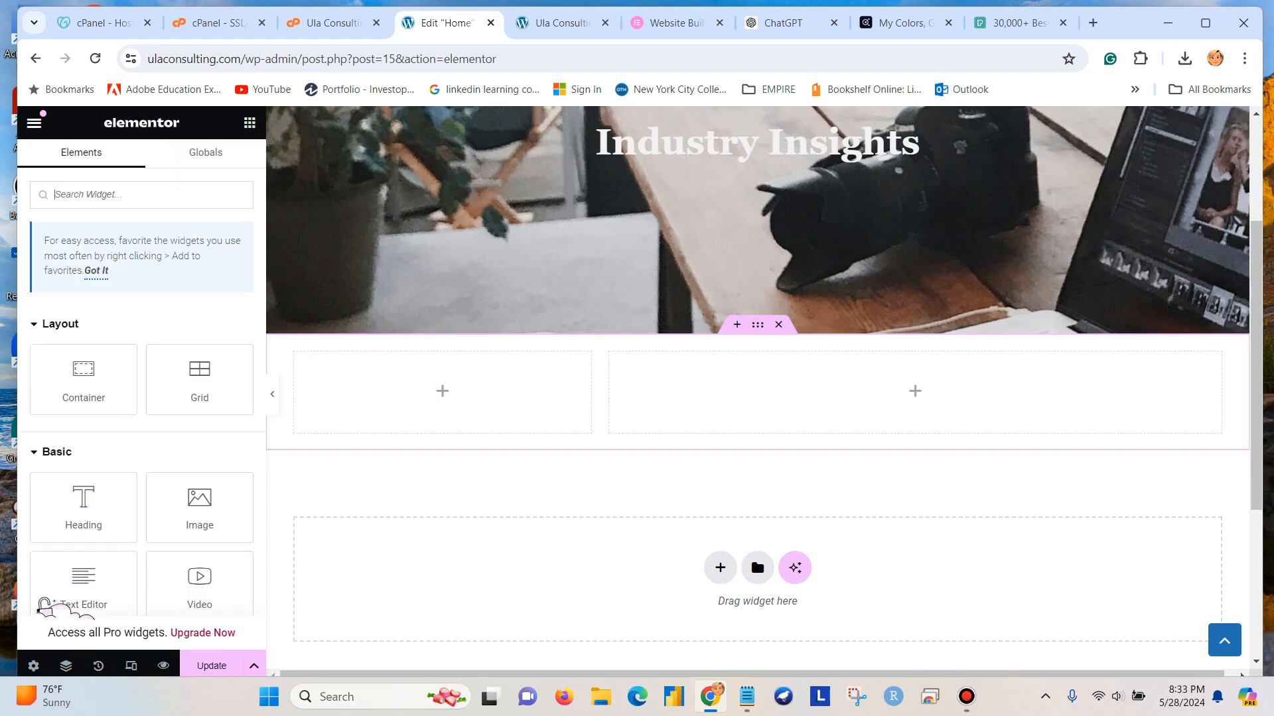
pyautogui.scroll(-3, 84, 491)
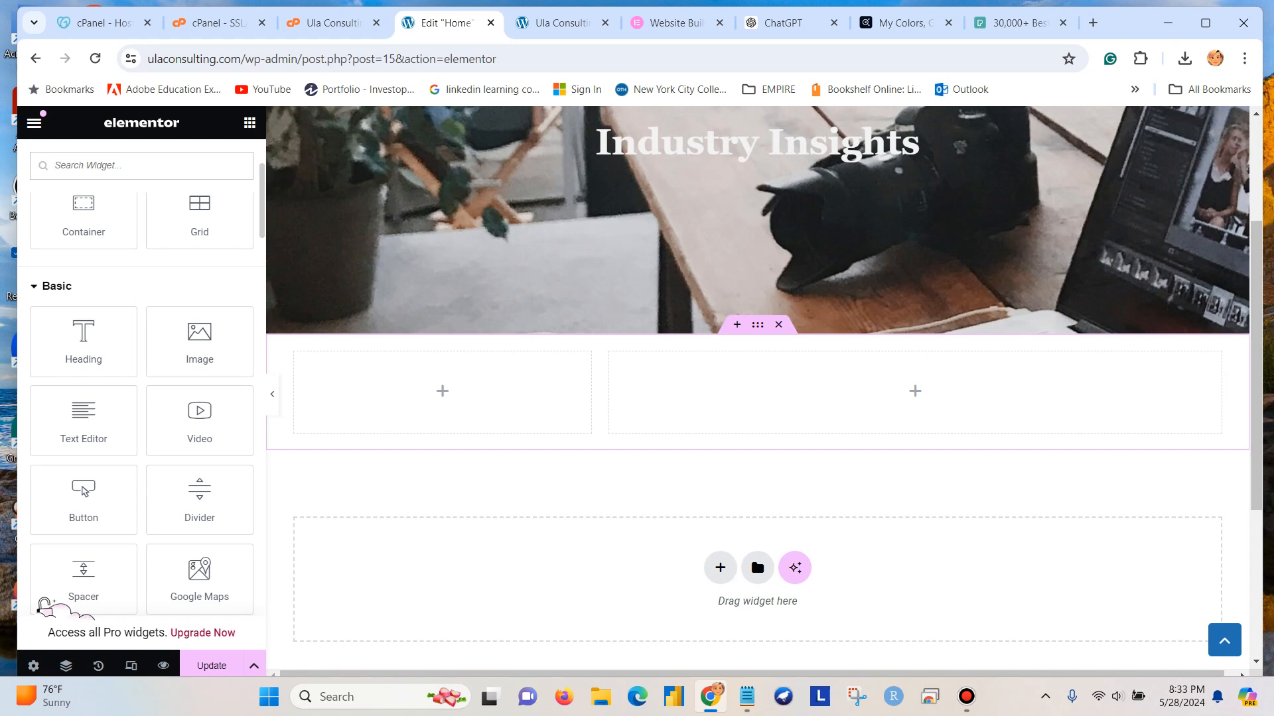
pyautogui.scroll(-4, 142, 398)
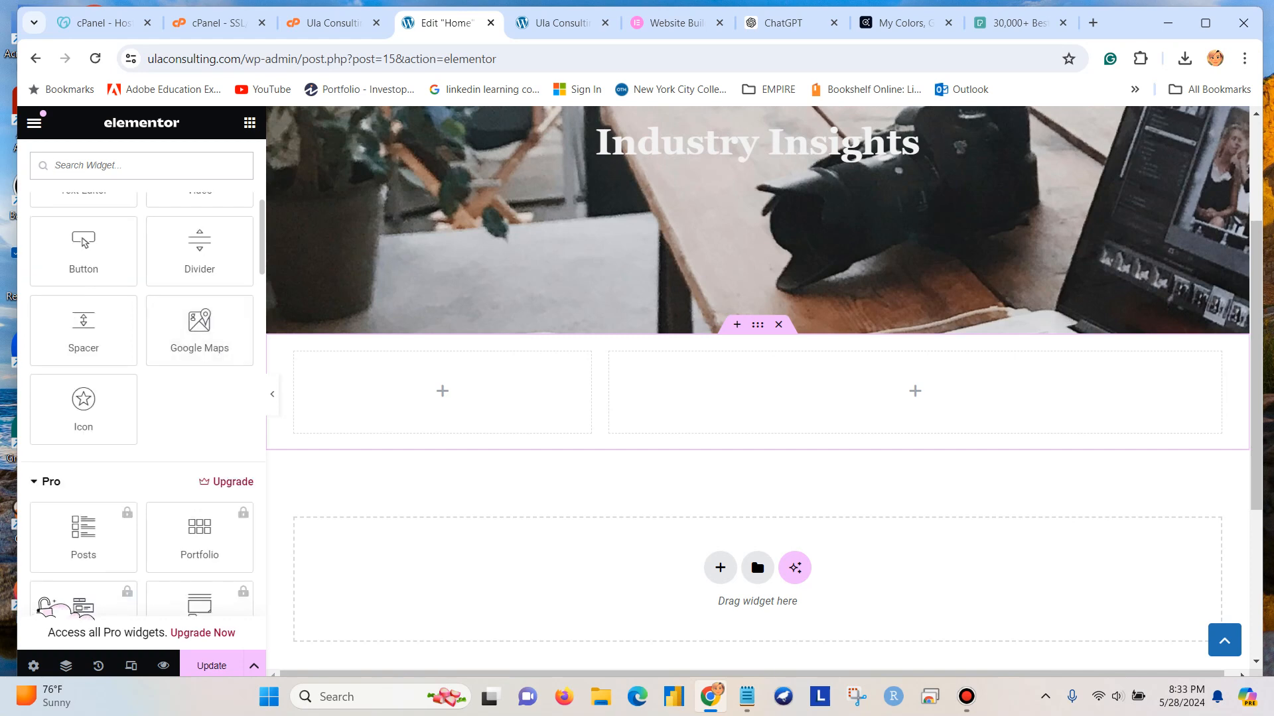
pyautogui.scroll(-1, 199, 458)
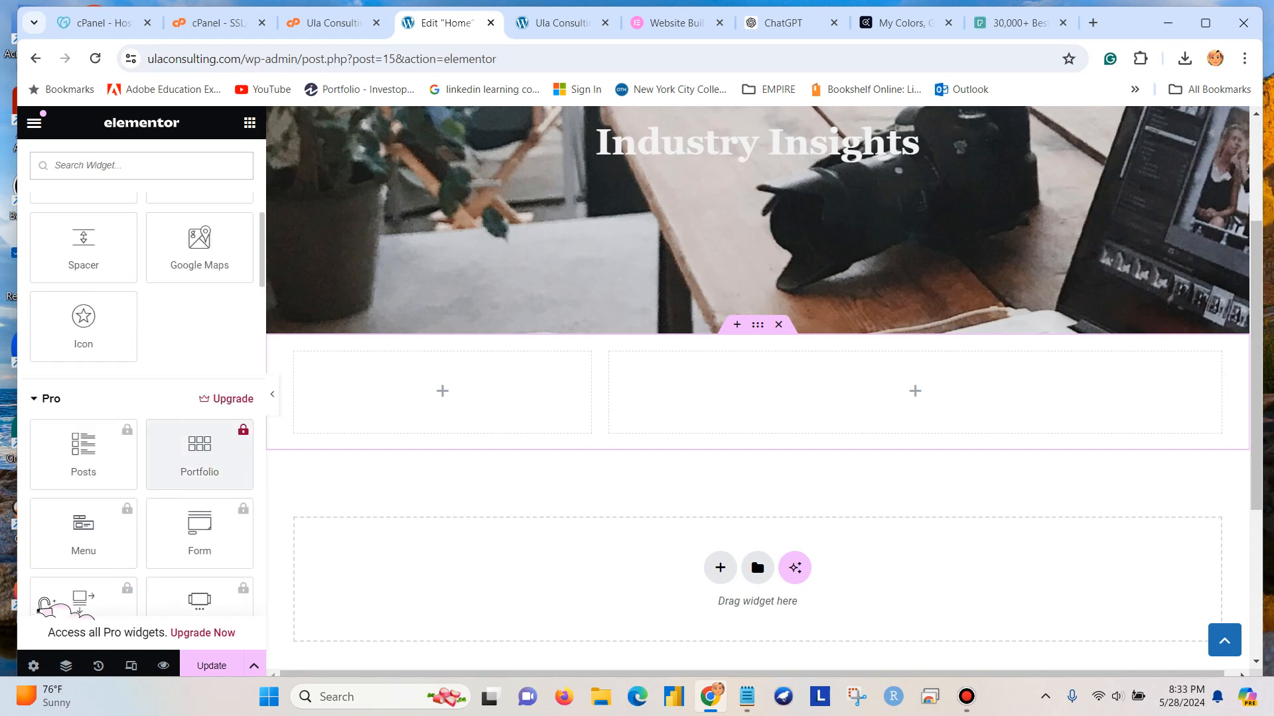
pyautogui.scroll(-3, 199, 457)
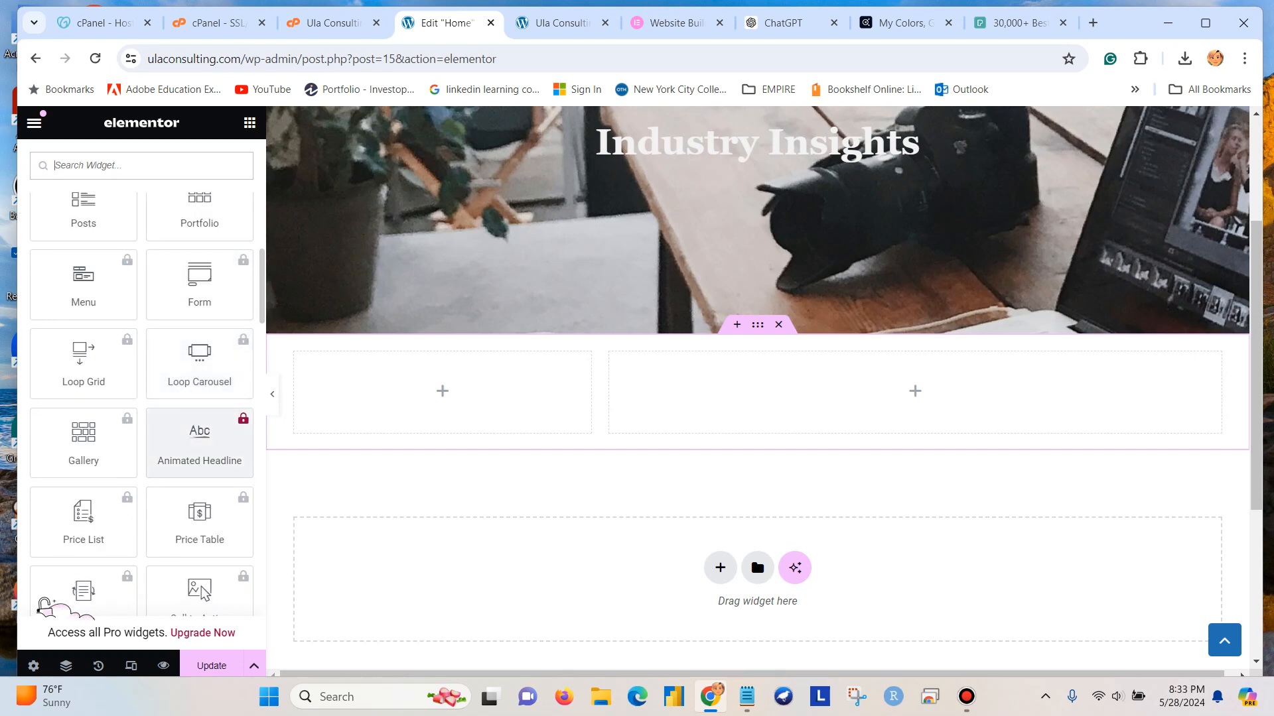
pyautogui.scroll(-15, 43, 605)
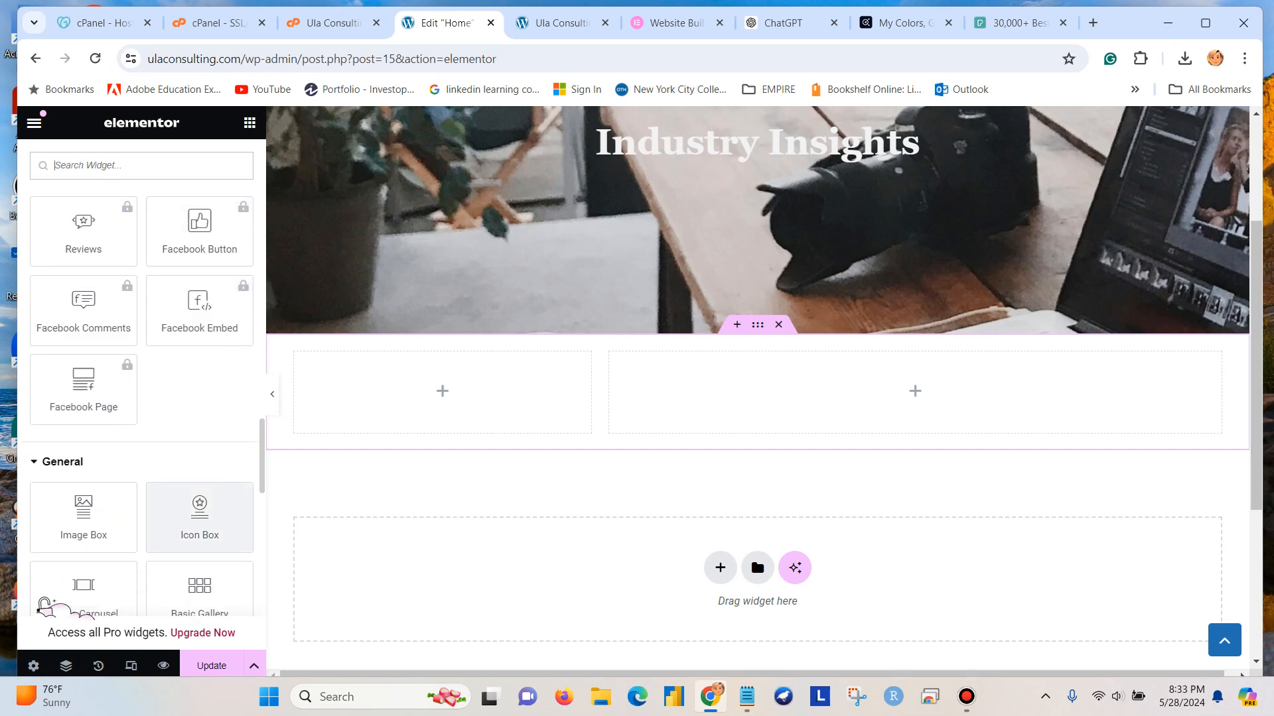
pyautogui.scroll(-1, 43, 605)
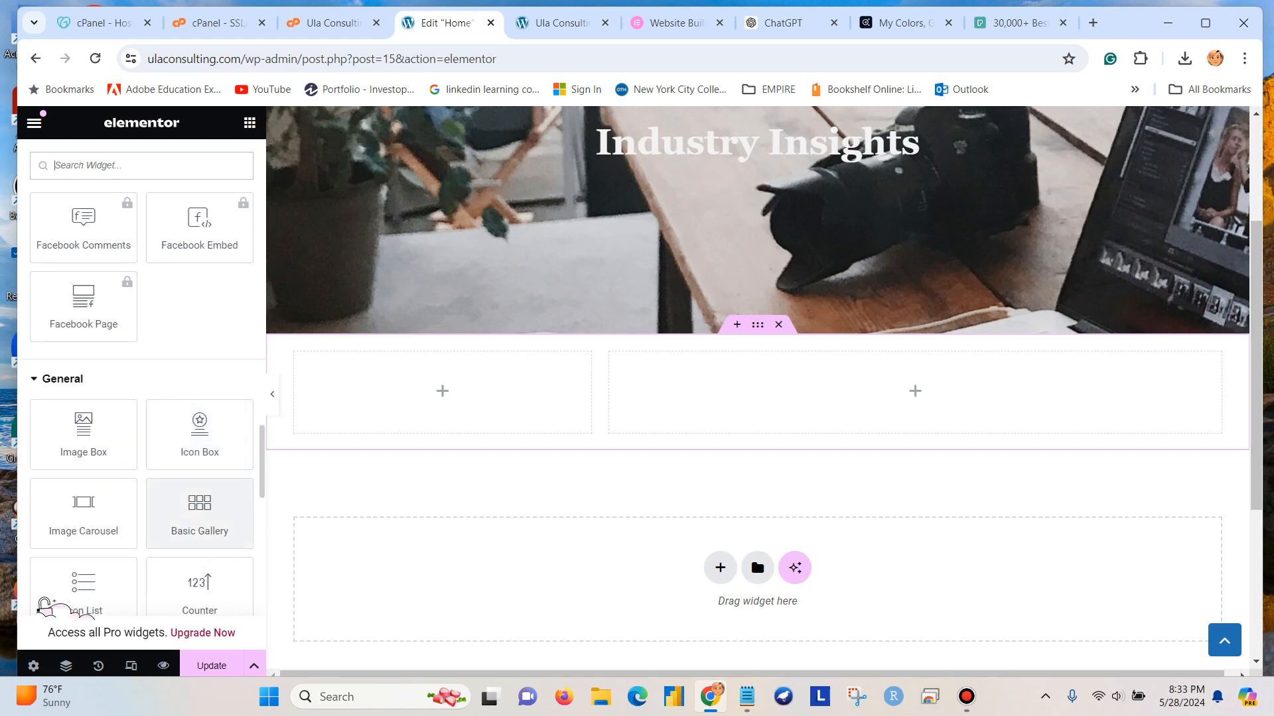
pyautogui.scroll(-2, 44, 605)
pyautogui.scroll(-1, 44, 605)
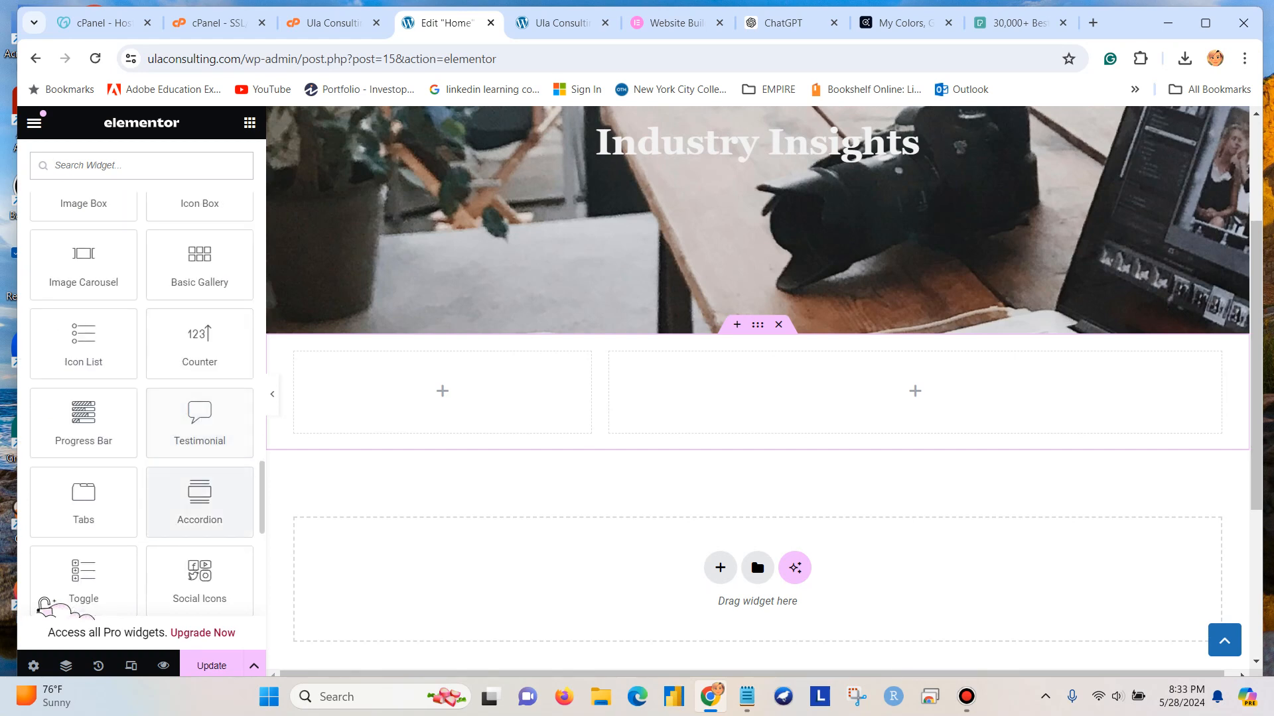
pyautogui.scroll(-2, 199, 498)
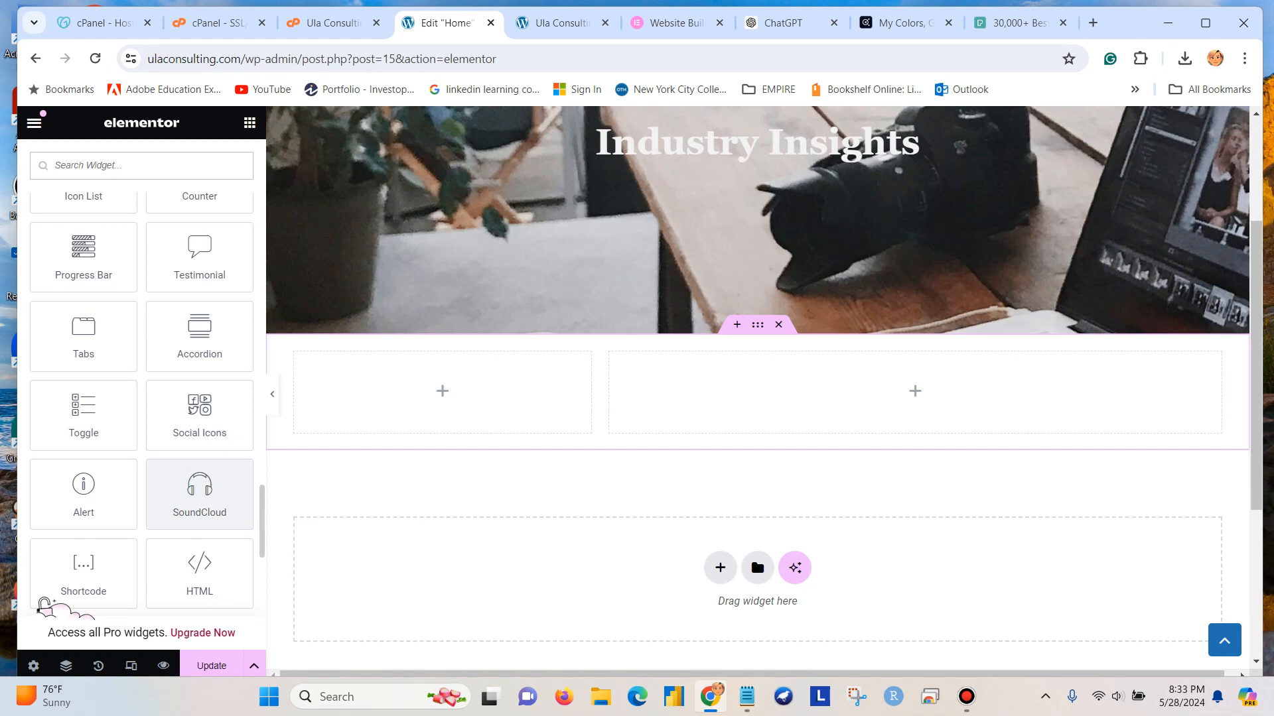
pyautogui.scroll(-3, 199, 498)
pyautogui.scroll(10, 199, 498)
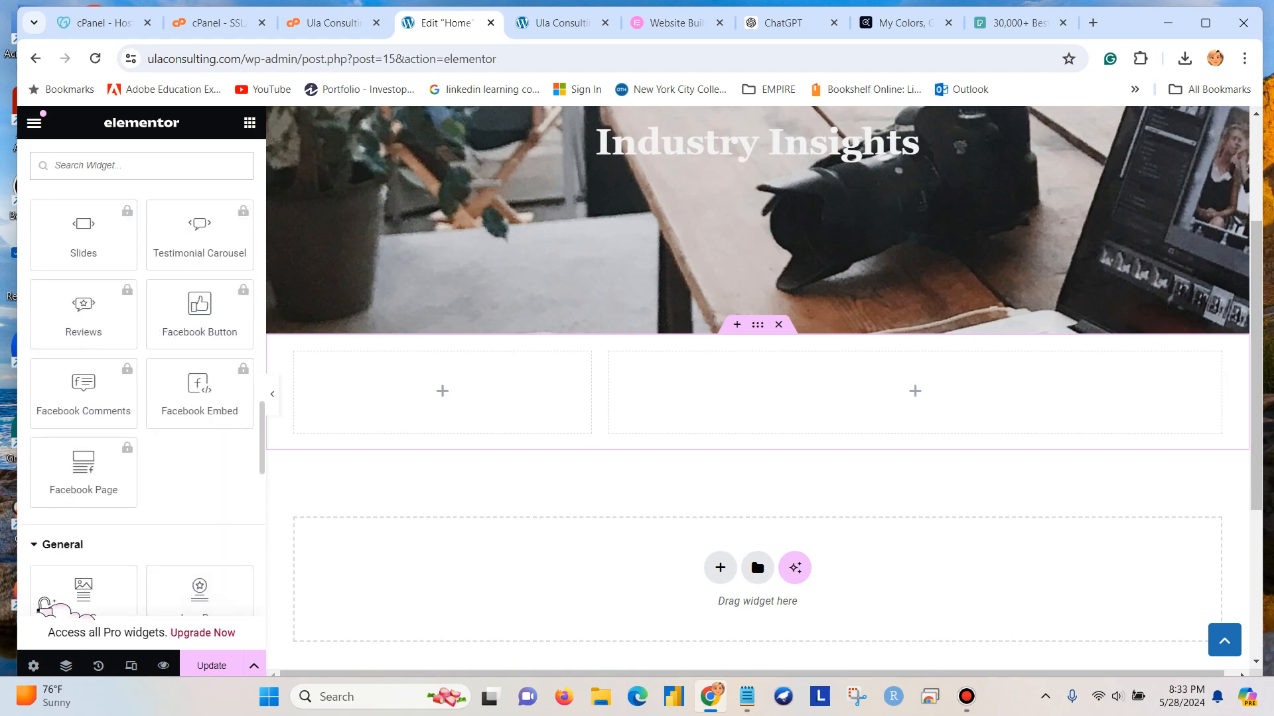
pyautogui.scroll(-2, 141, 398)
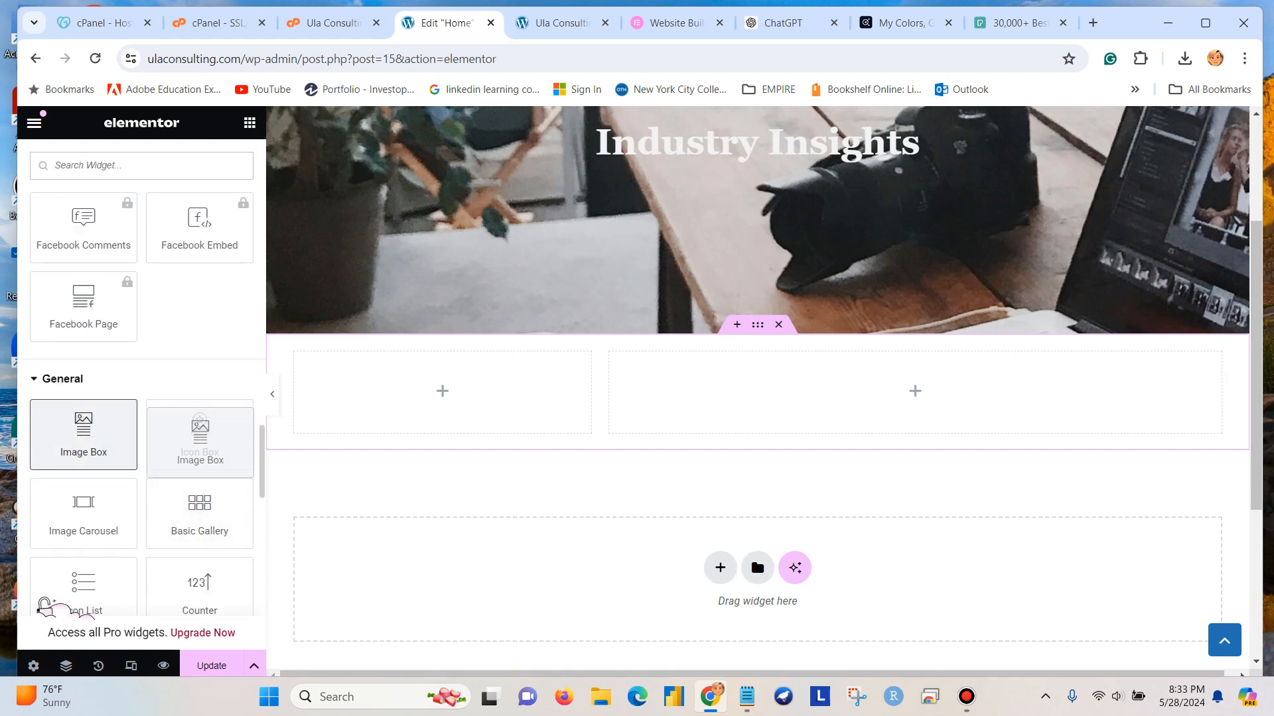
pyautogui.moveTo(84, 435); pyautogui.dragTo(430, 398)
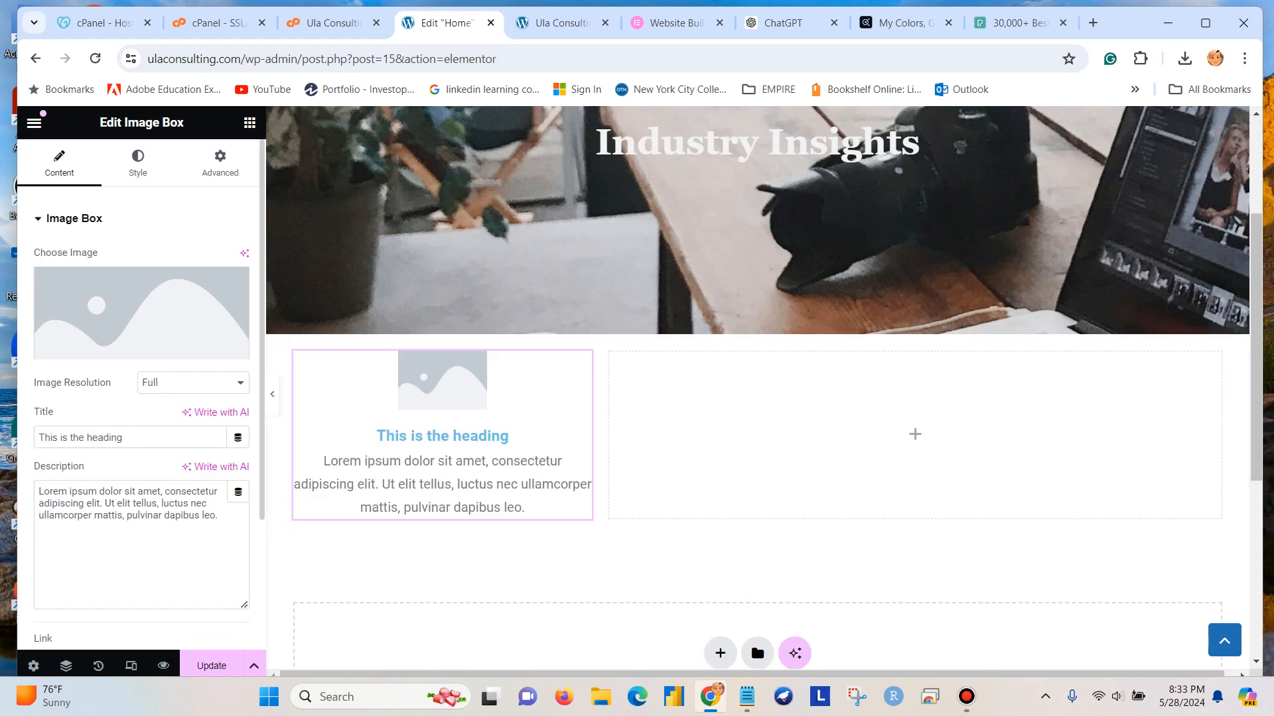
# Set the new image box's image resolution to Medium - 300 x 300 and update the page.
pyautogui.click(192, 383)
pyautogui.click(186, 412)
pyautogui.click(212, 665)
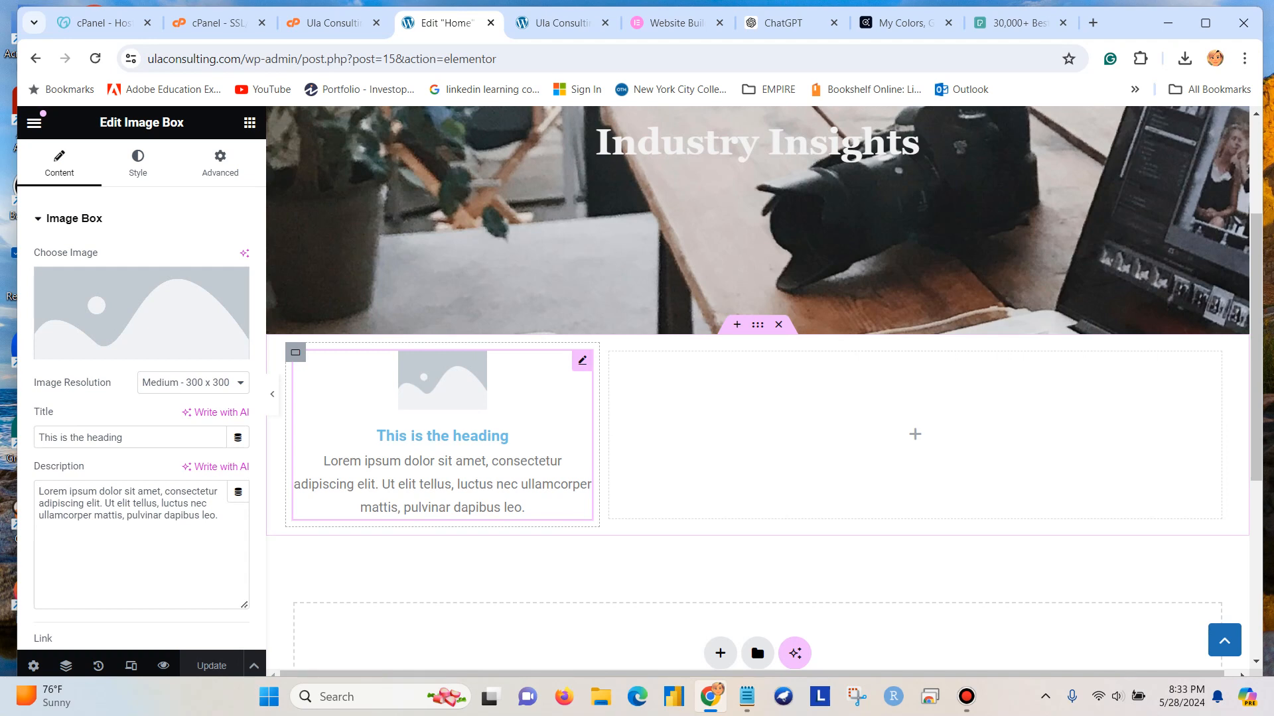
# Increase the image spacing of the narrow column's image box to 30 px.
pyautogui.moveTo(141, 313)
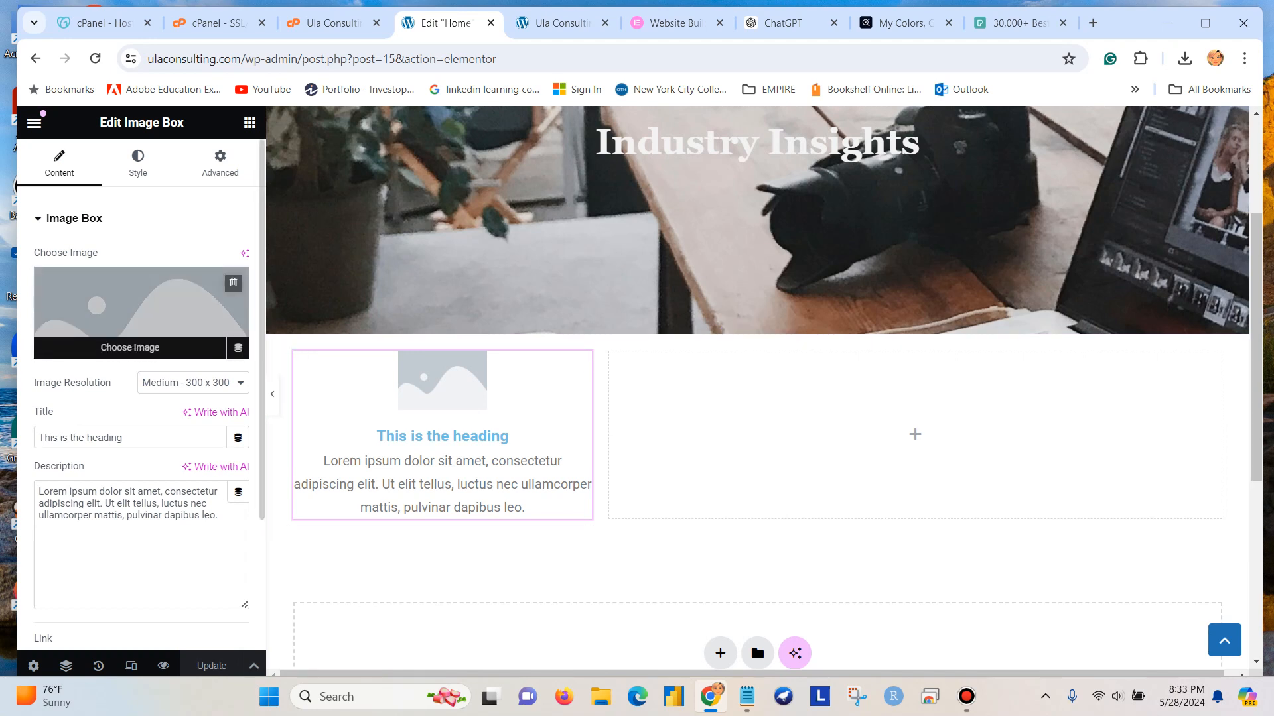
pyautogui.click(137, 162)
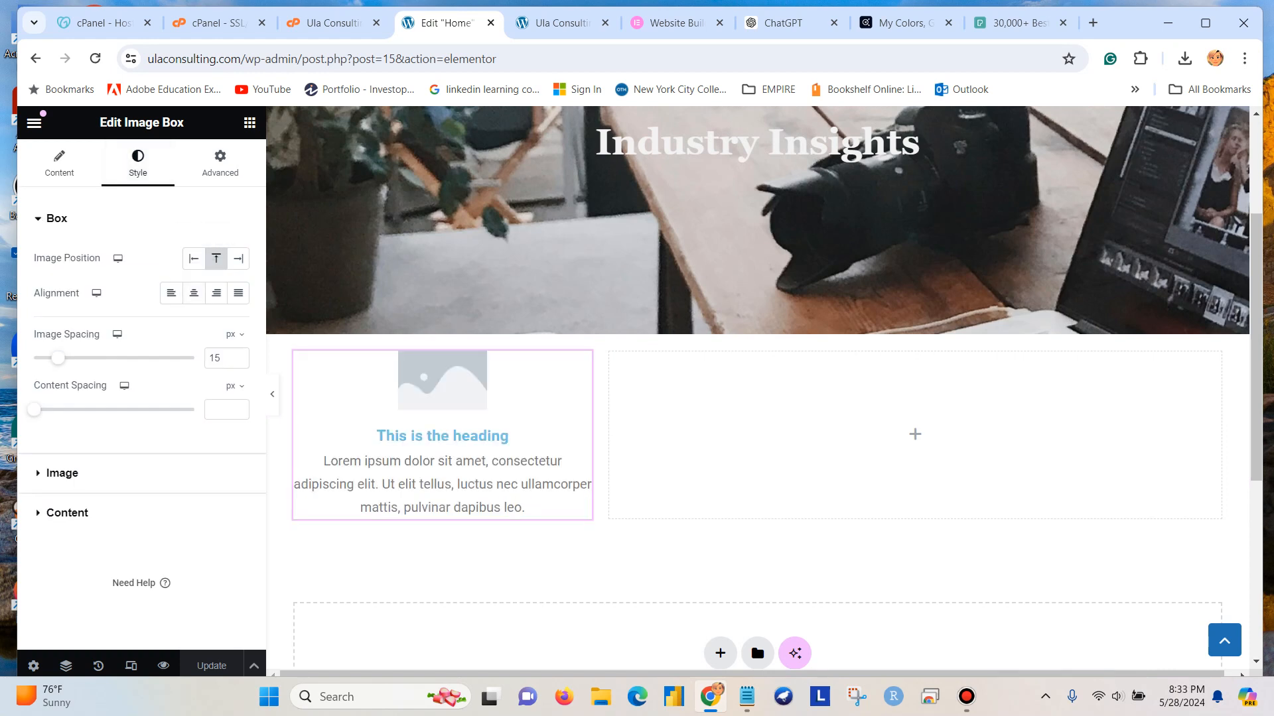
pyautogui.moveTo(58, 358); pyautogui.dragTo(71, 359)
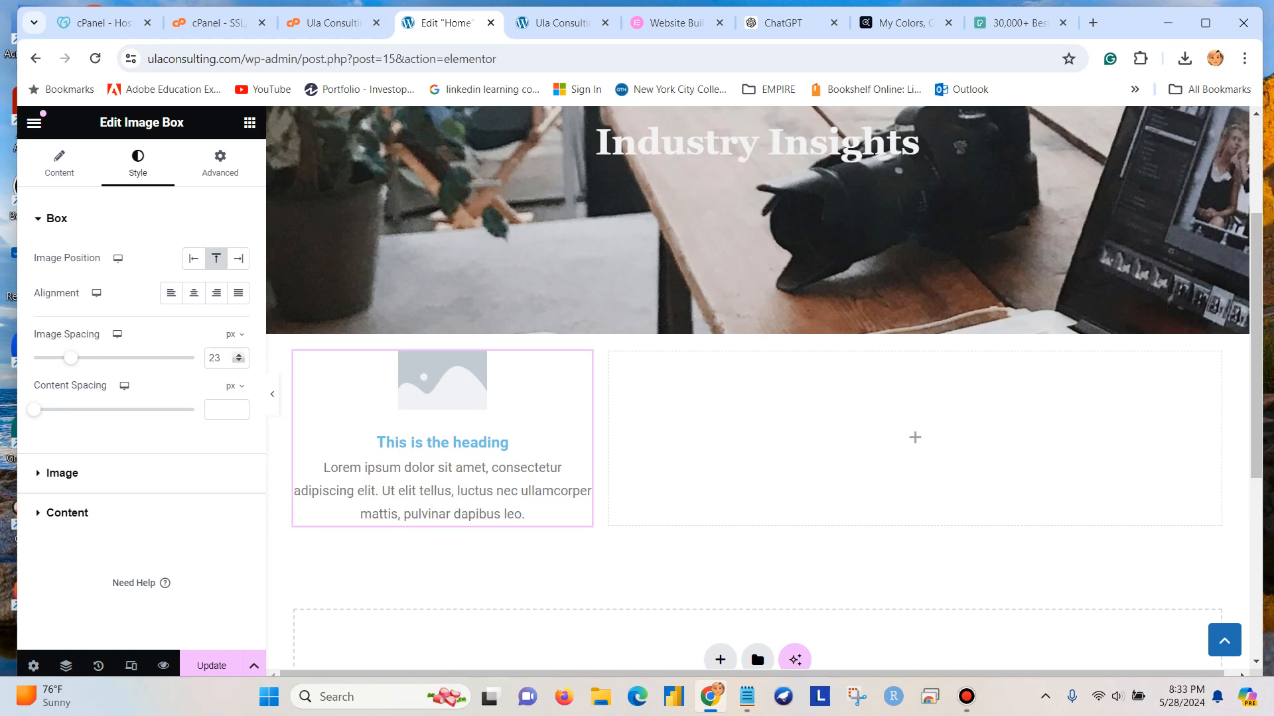
pyautogui.click(239, 354)
pyautogui.click(238, 355)
pyautogui.click(239, 354)
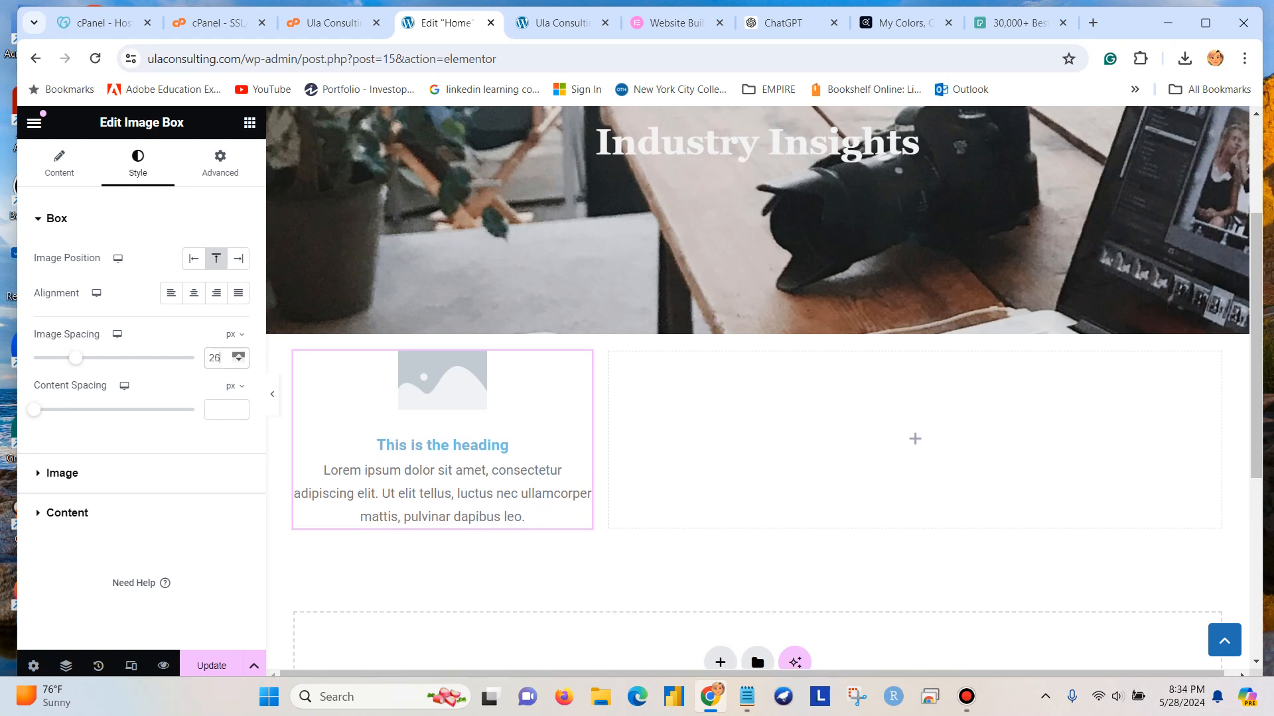
pyautogui.click(239, 354)
pyautogui.click(239, 354)
pyautogui.click(239, 355)
pyautogui.click(239, 354)
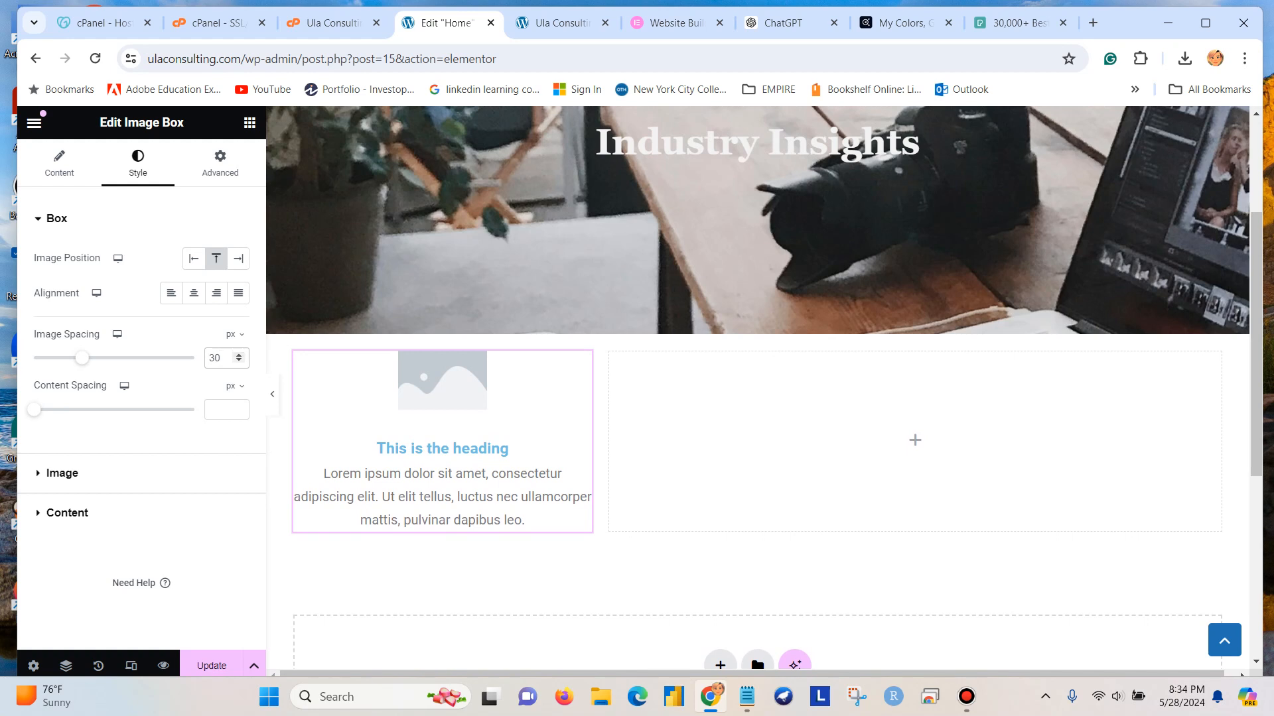
# Set the image box's image resolution to Medium Large - 768 x 0 and save the page.
pyautogui.click(59, 162)
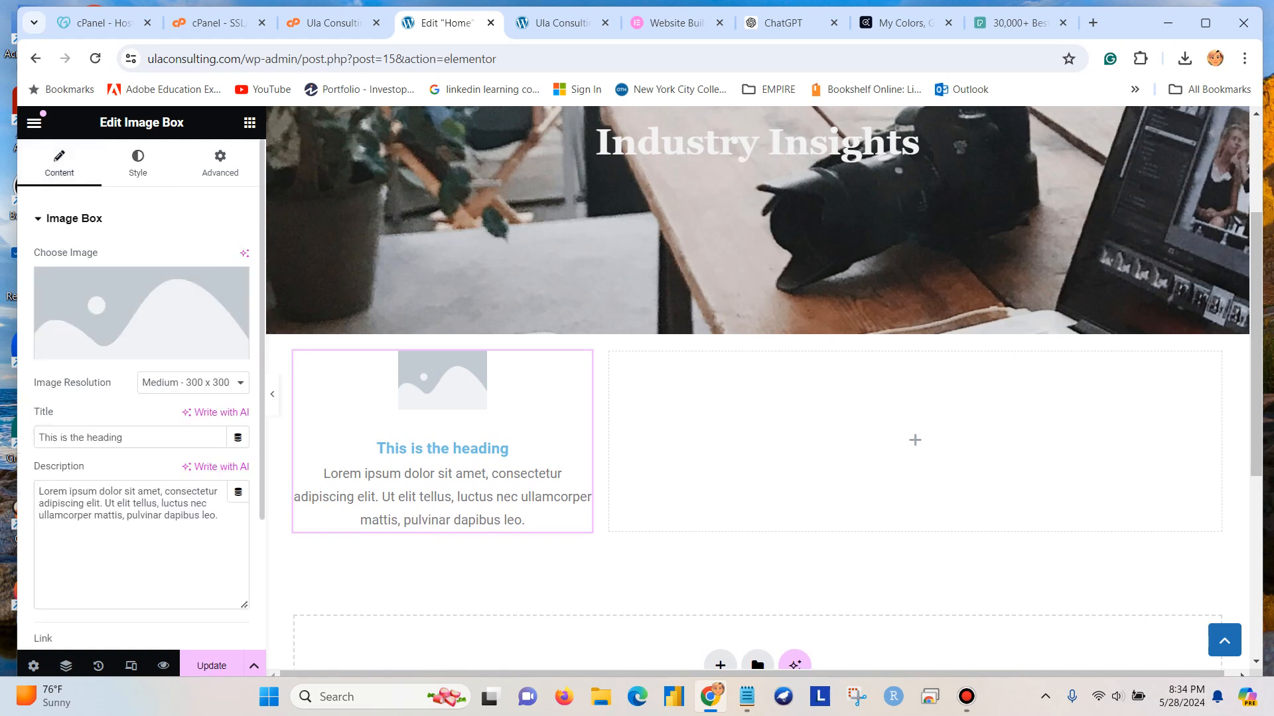
pyautogui.click(193, 382)
pyautogui.click(194, 426)
pyautogui.hotkey('ctrl', 's')
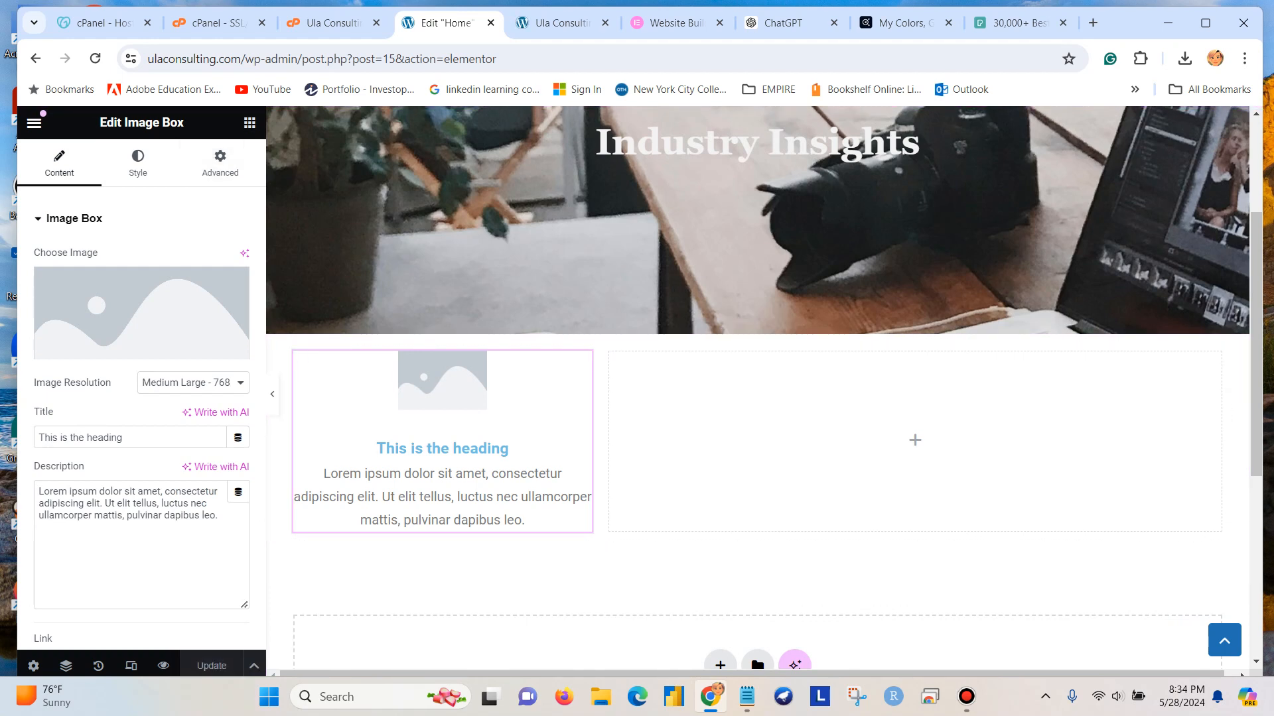
pyautogui.click(249, 123)
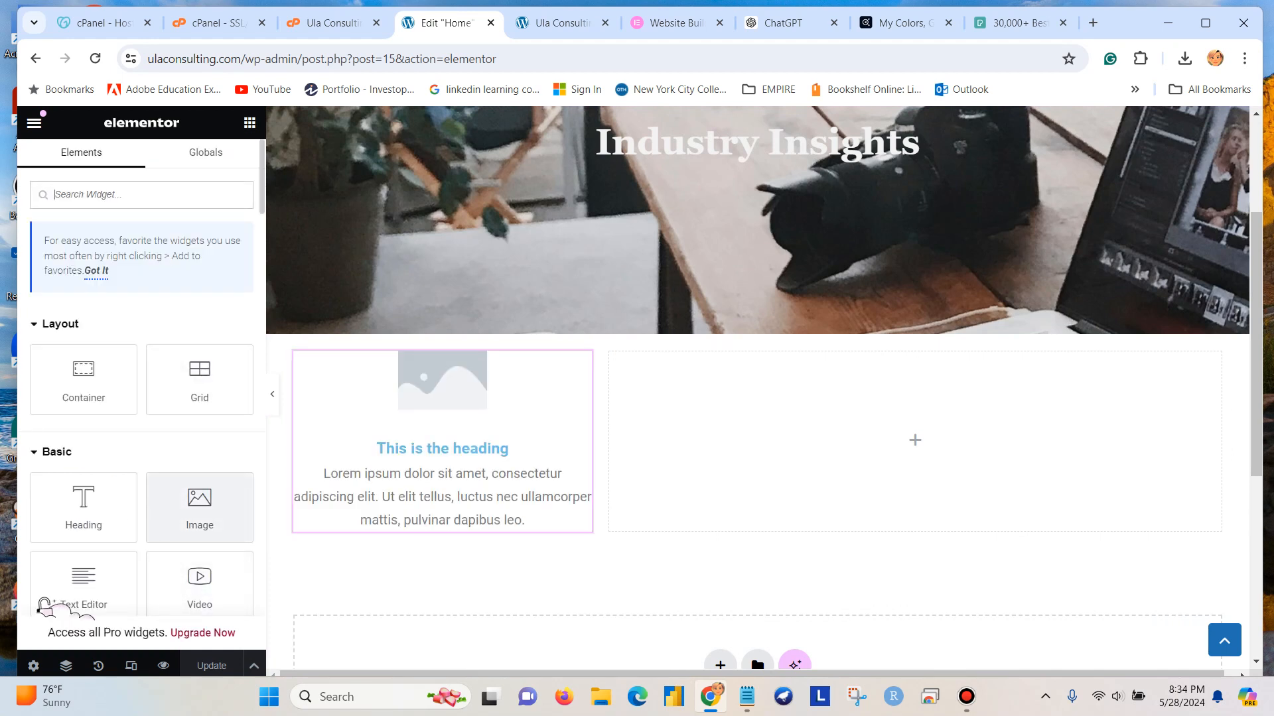
# Place a Video widget in the empty wide second column of the two-column container.
pyautogui.moveTo(200, 584); pyautogui.dragTo(723, 477)
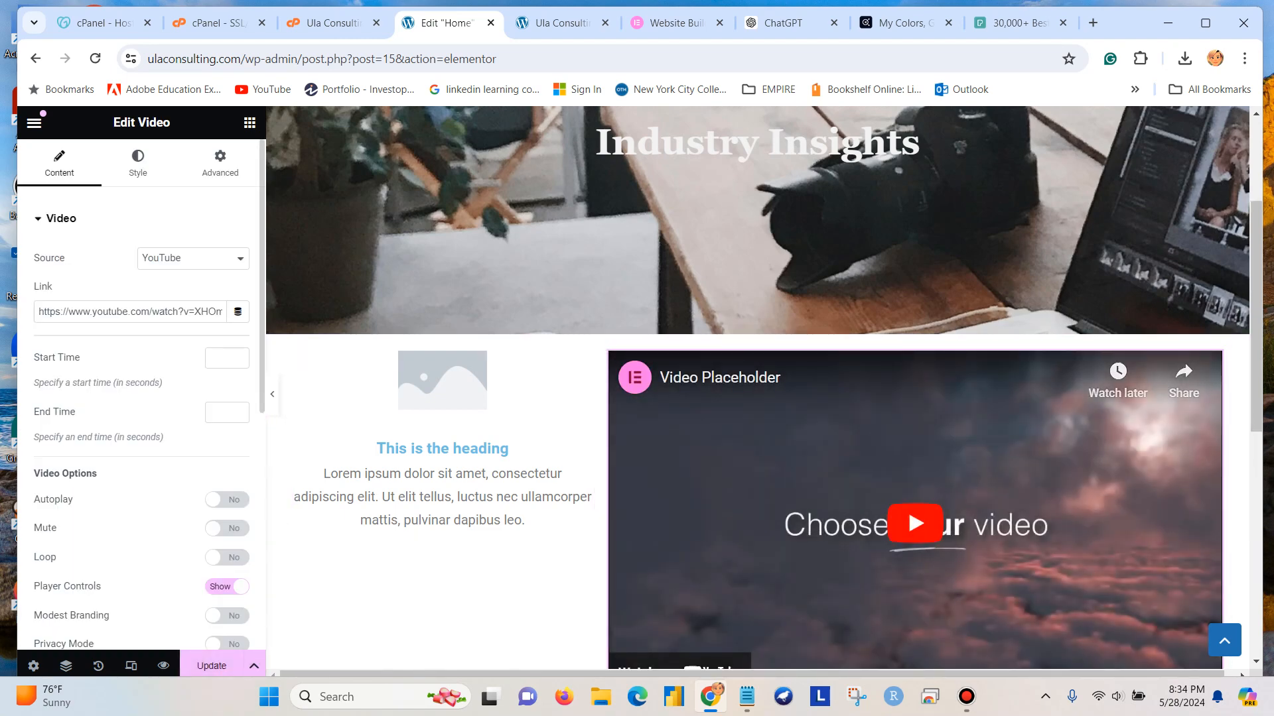
pyautogui.scroll(-3, 141, 398)
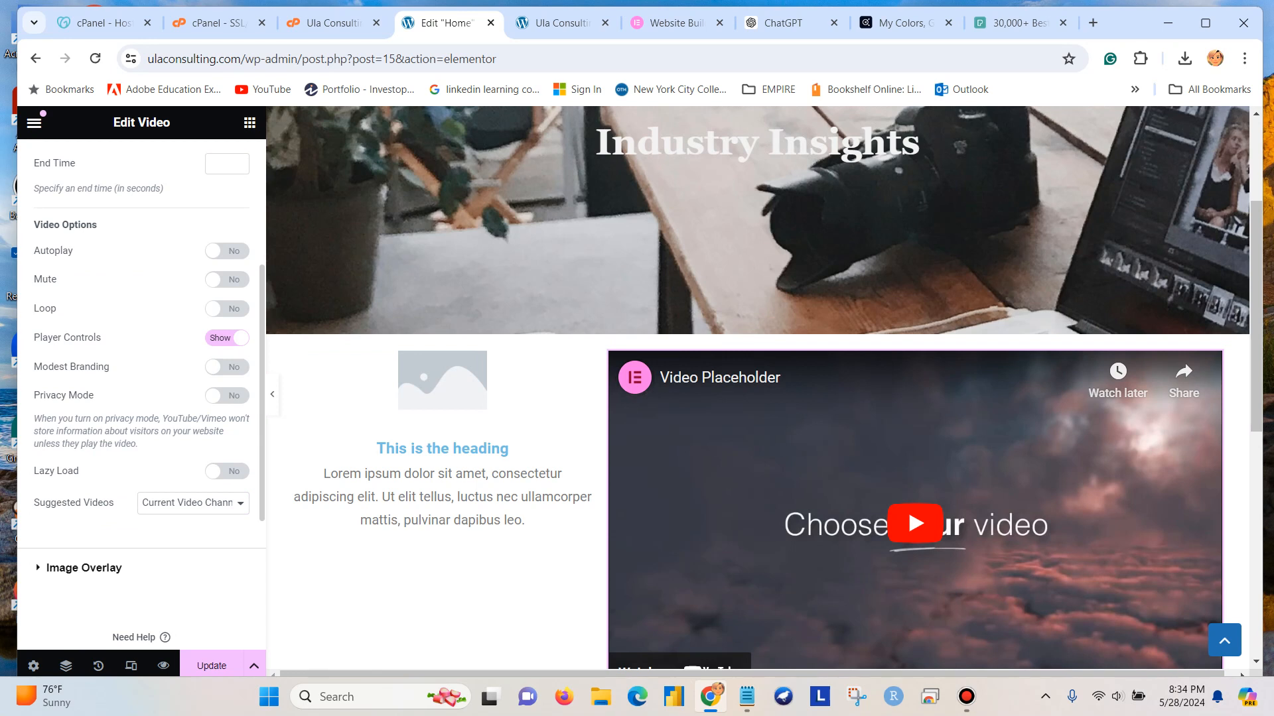
pyautogui.scroll(3, 142, 399)
pyautogui.scroll(1, 441, 498)
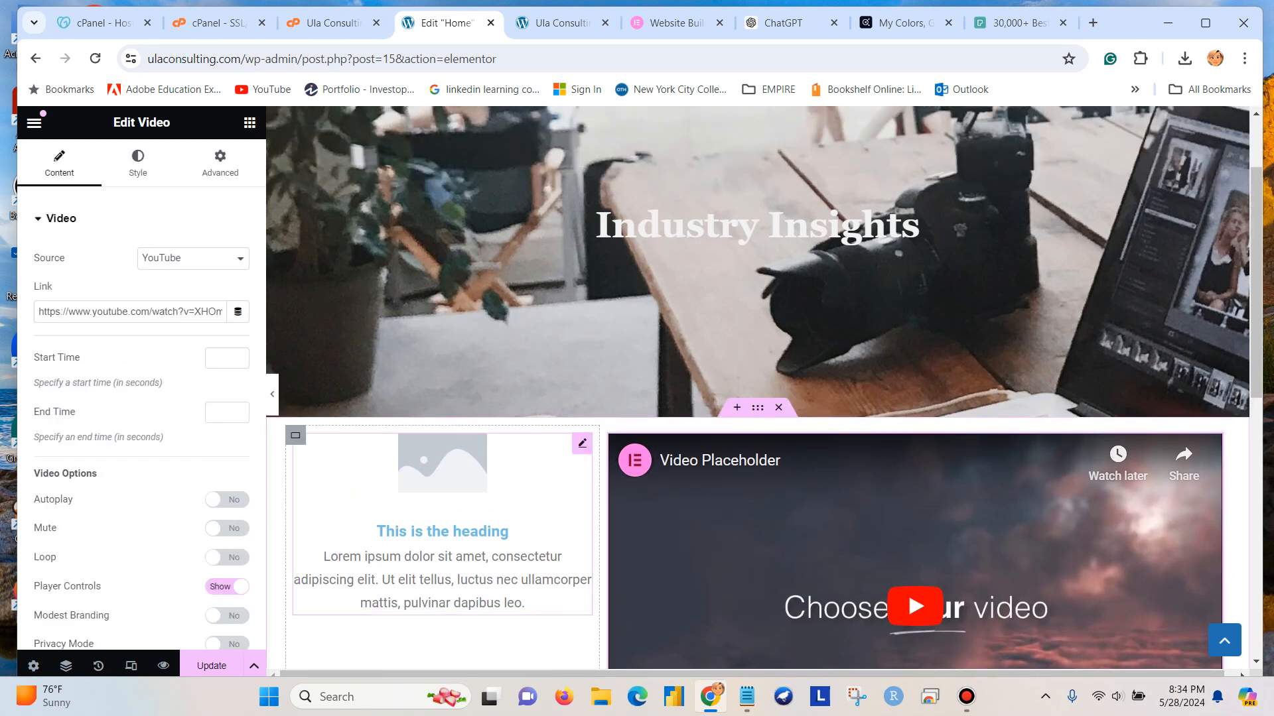
# Delete the image box from the narrow column and place a Heading widget there instead.
pyautogui.rightClick(582, 443)
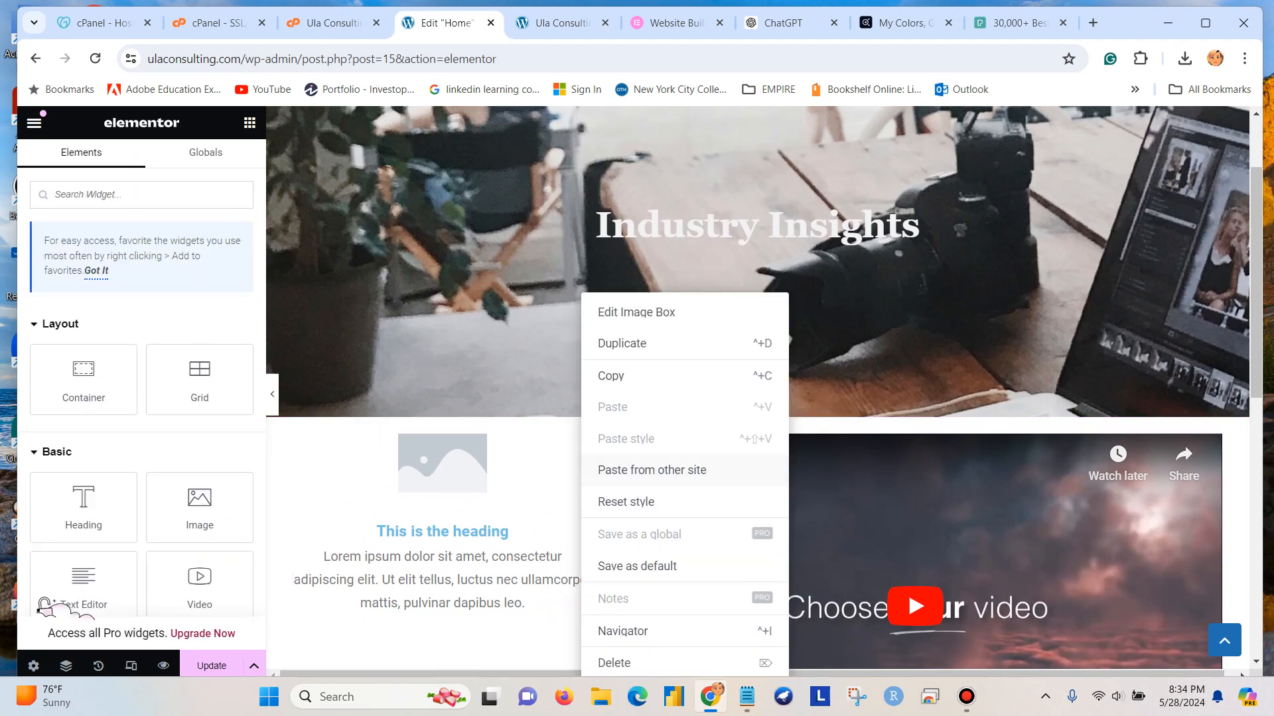
pyautogui.click(613, 663)
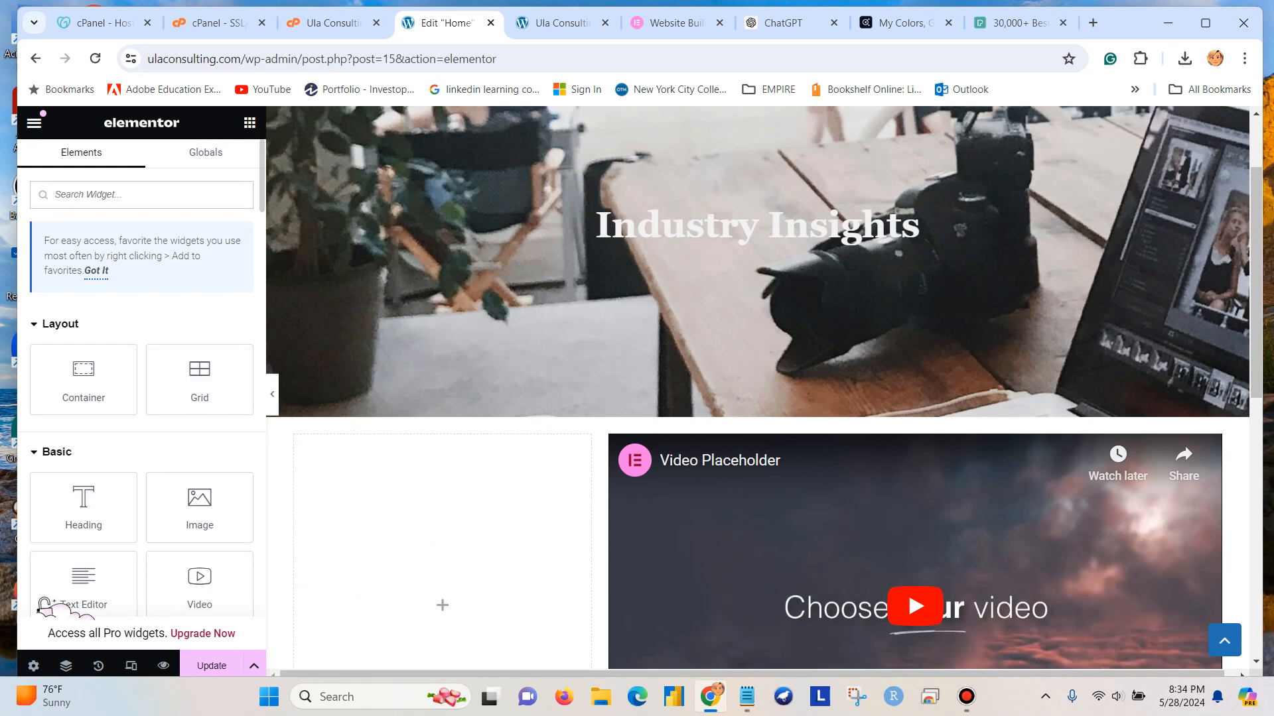
pyautogui.scroll(-3, 132, 431)
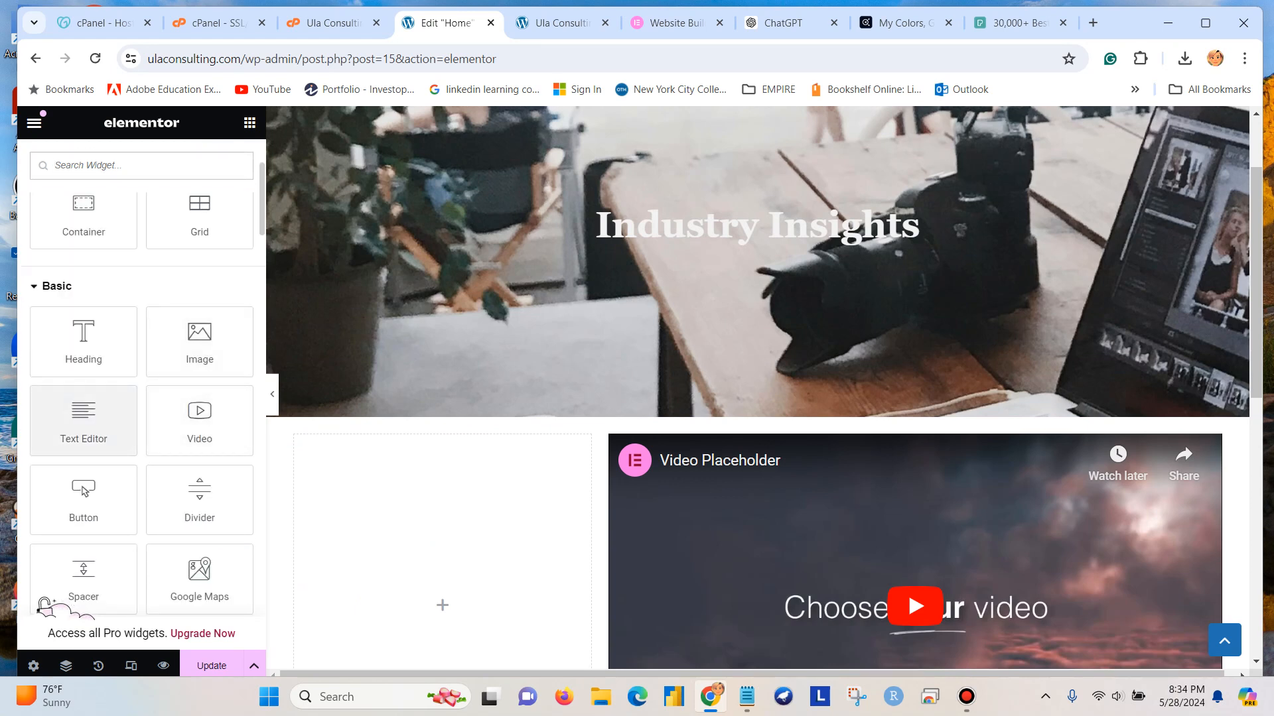
pyautogui.scroll(-6, 83, 398)
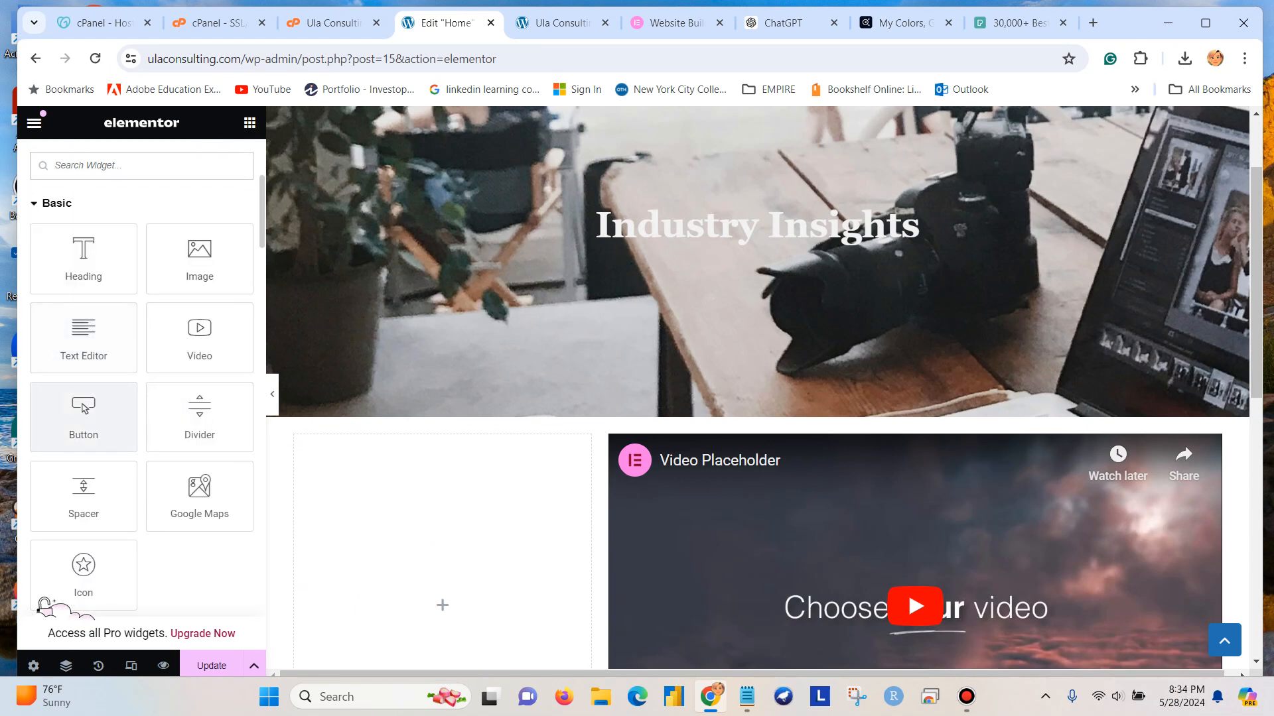
pyautogui.scroll(-2, 83, 371)
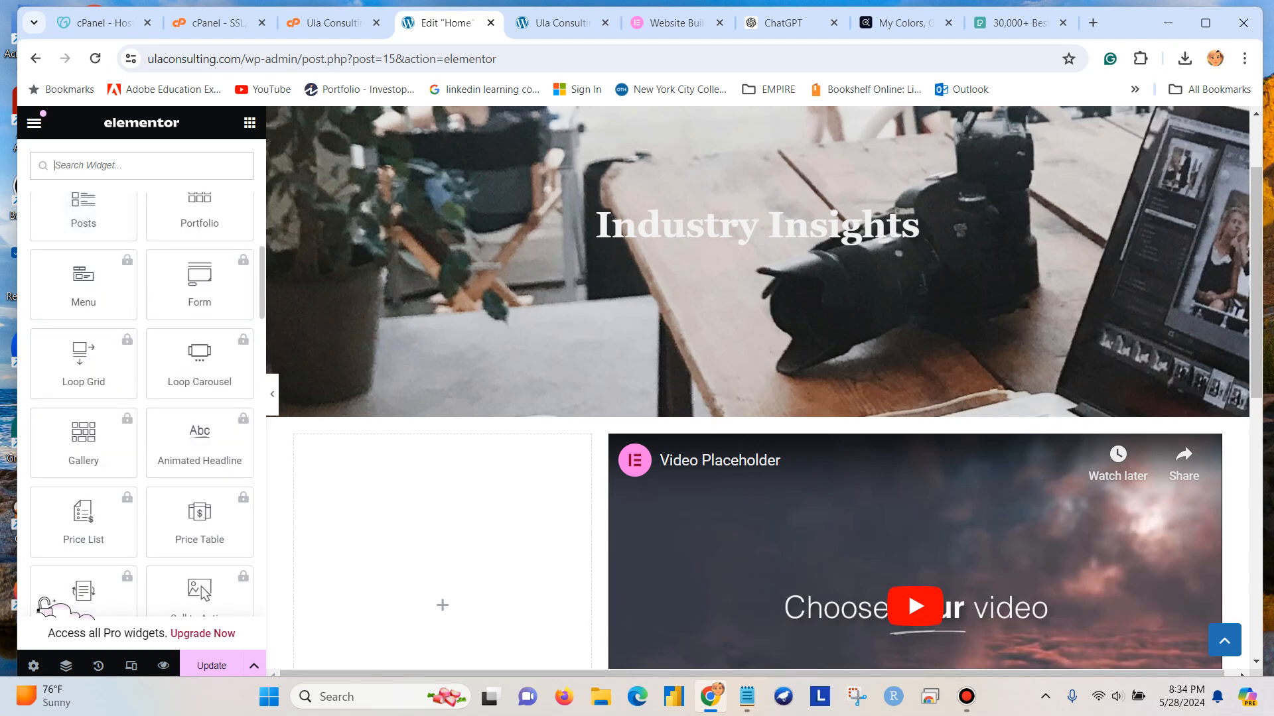
pyautogui.scroll(2, 83, 425)
pyautogui.scroll(-7, 83, 425)
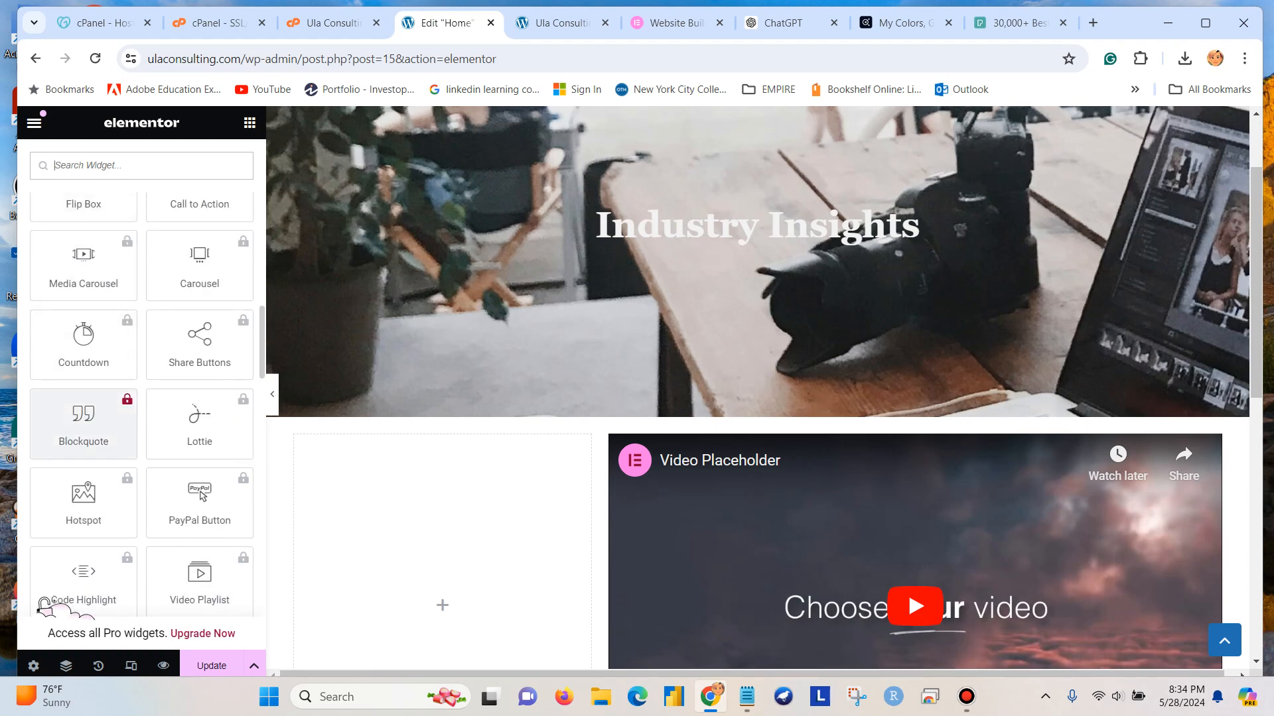
pyautogui.scroll(-12, 83, 432)
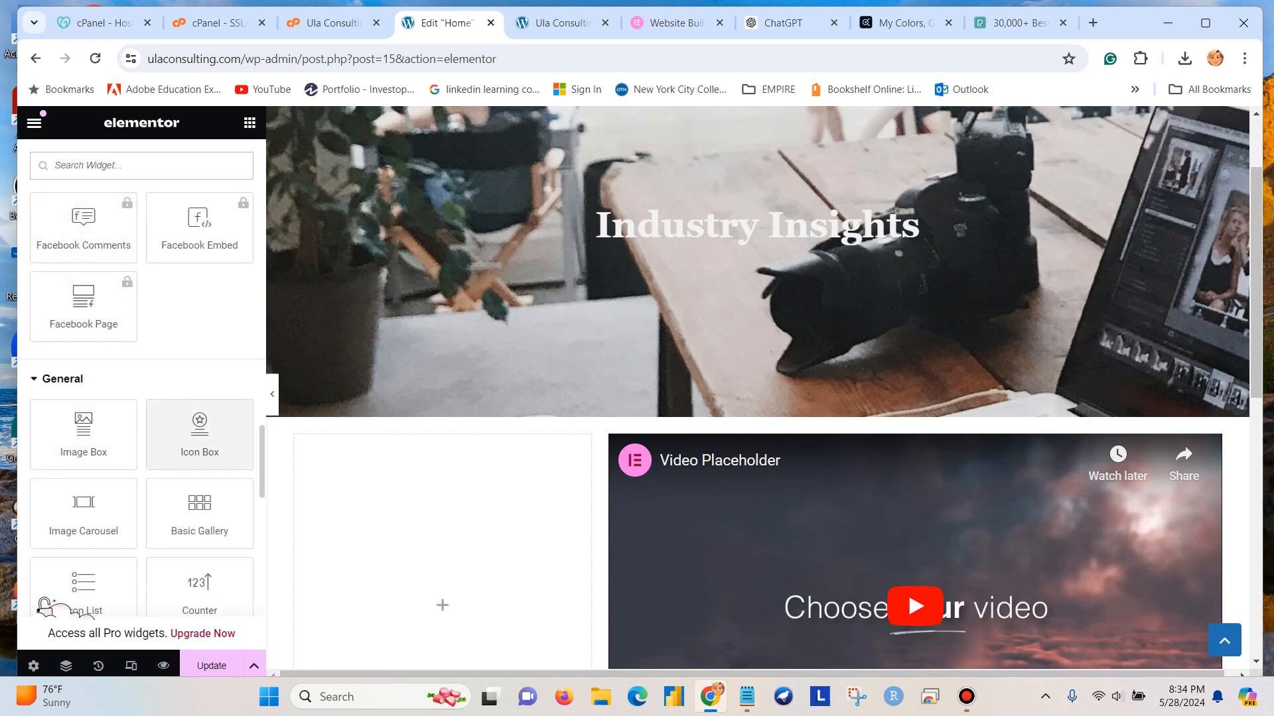
pyautogui.scroll(-1, 199, 431)
pyautogui.scroll(-1, 199, 431)
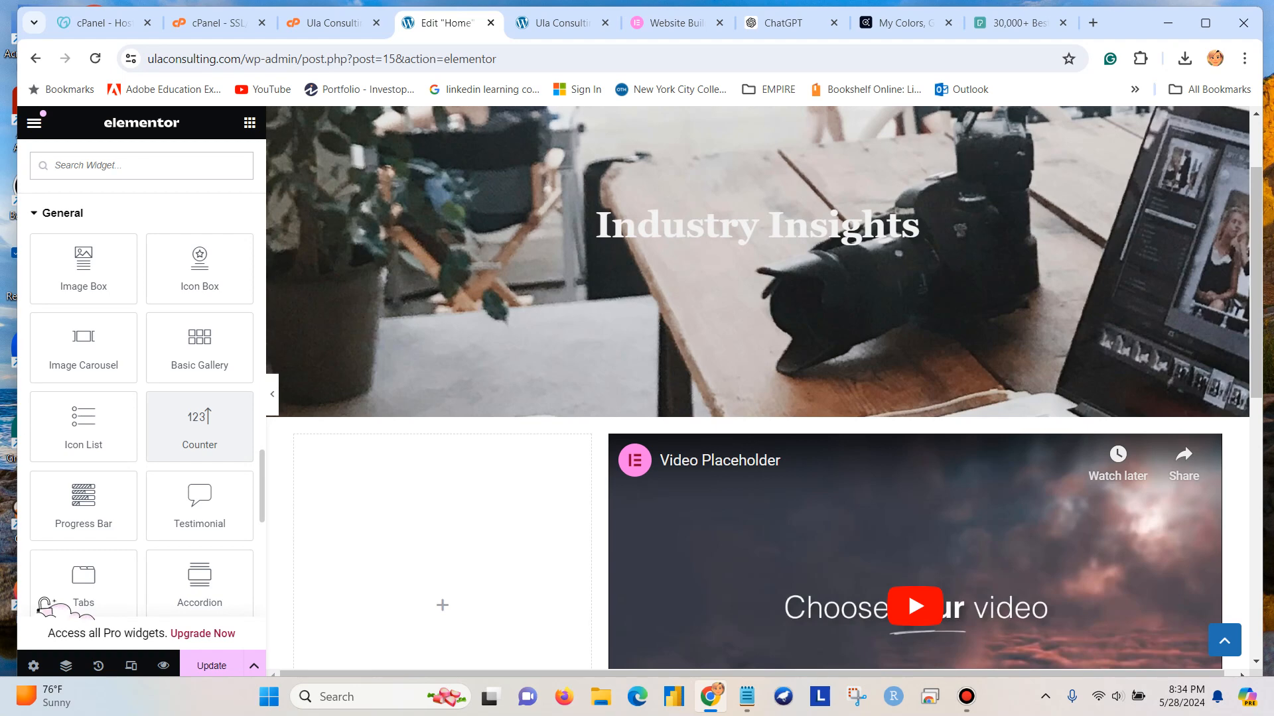
pyautogui.scroll(15, 44, 607)
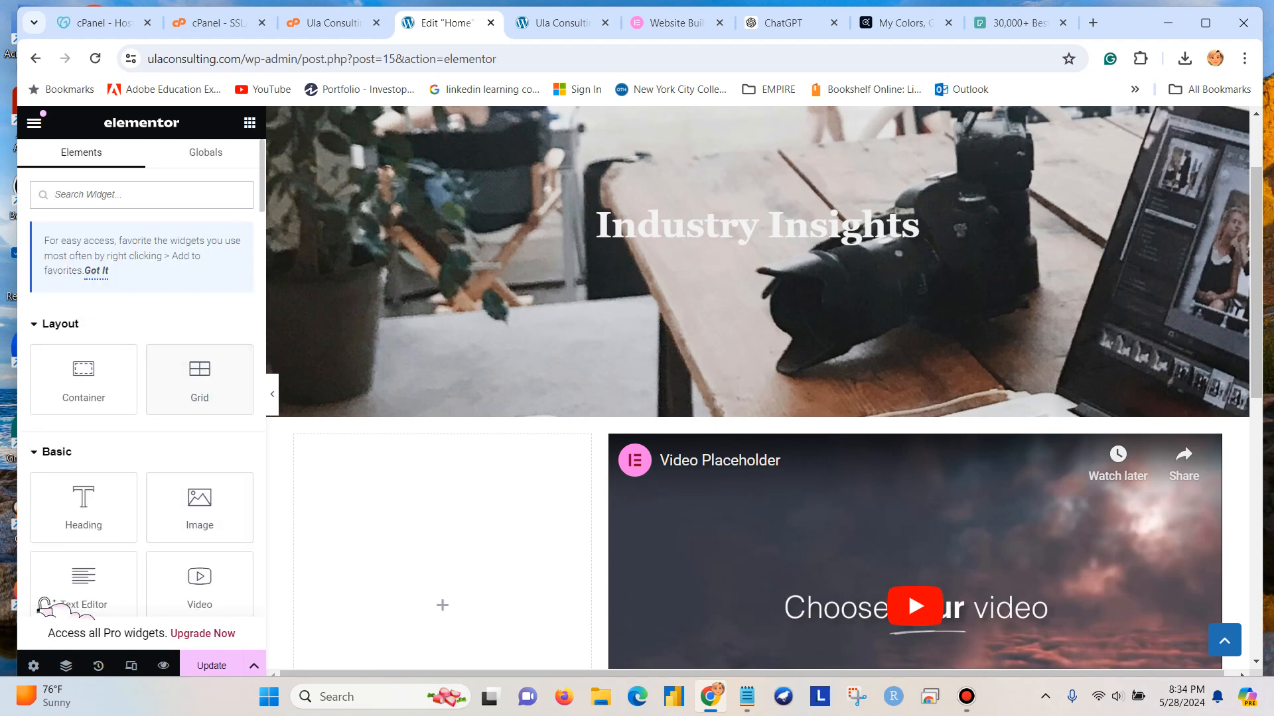
pyautogui.moveTo(83, 505); pyautogui.dragTo(442, 504)
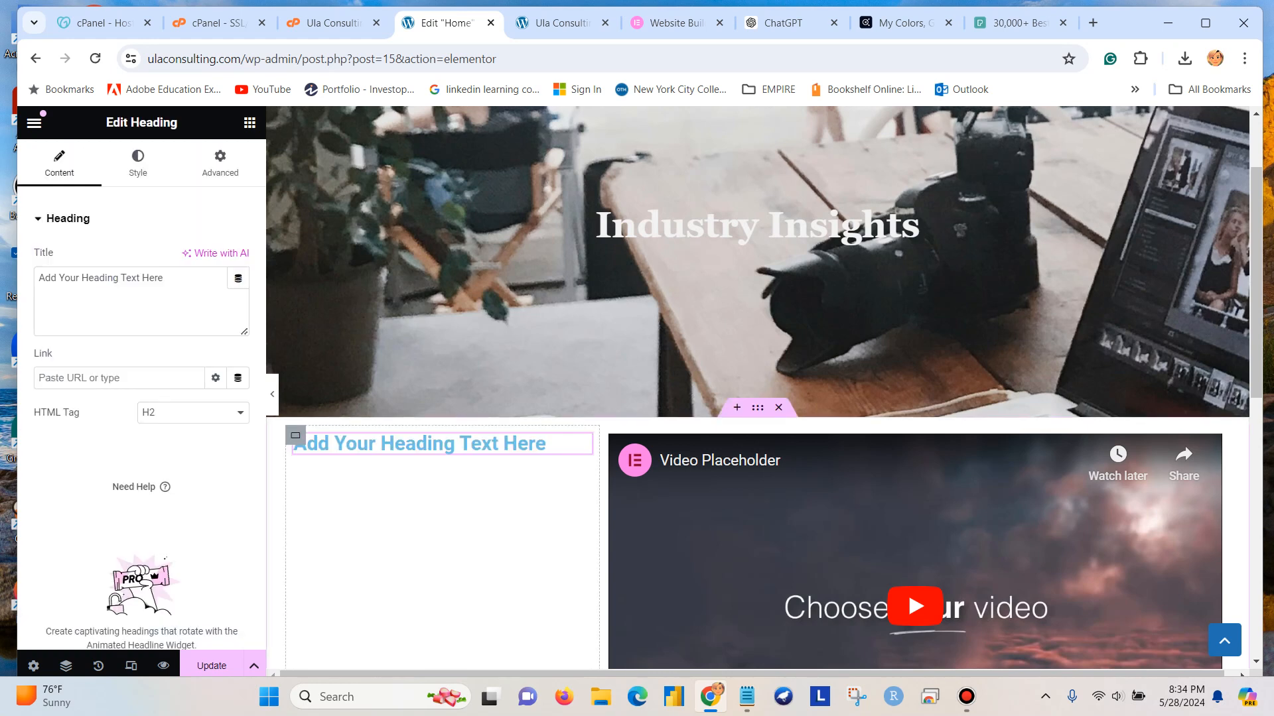
# Add a Text Editor widget directly below the new heading in the narrow column.
pyautogui.click(250, 123)
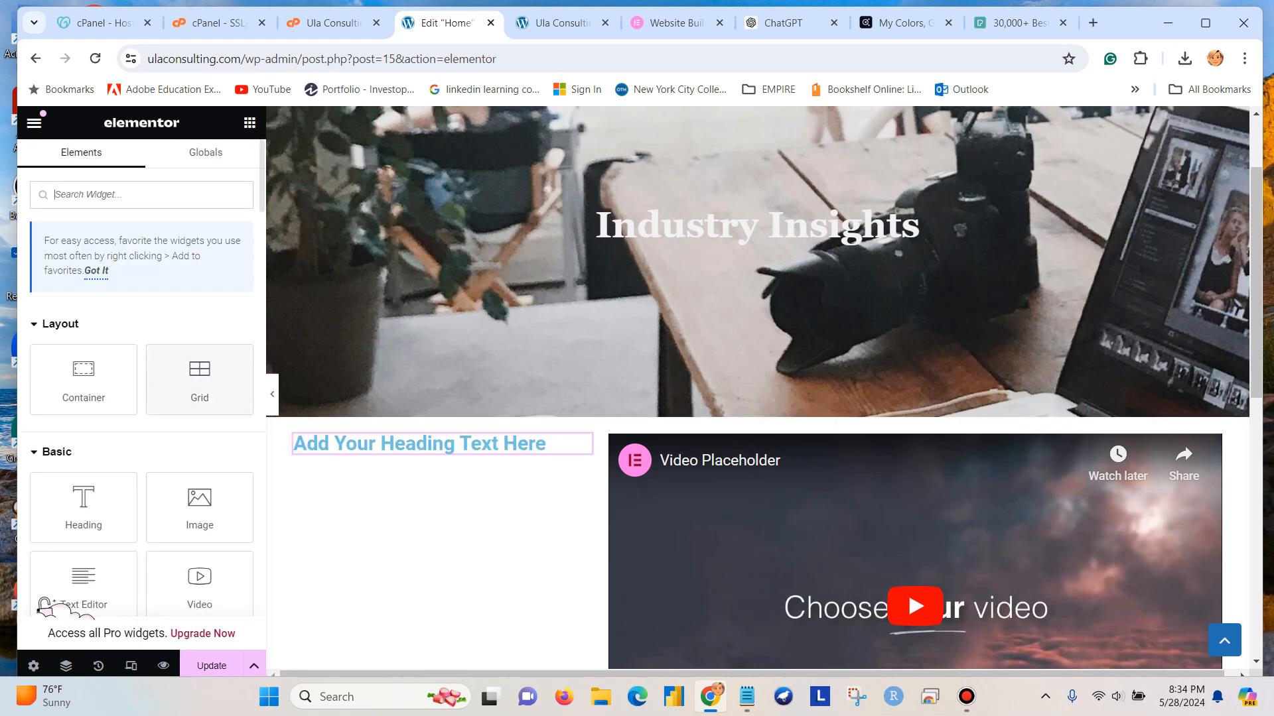
pyautogui.scroll(-1, 83, 504)
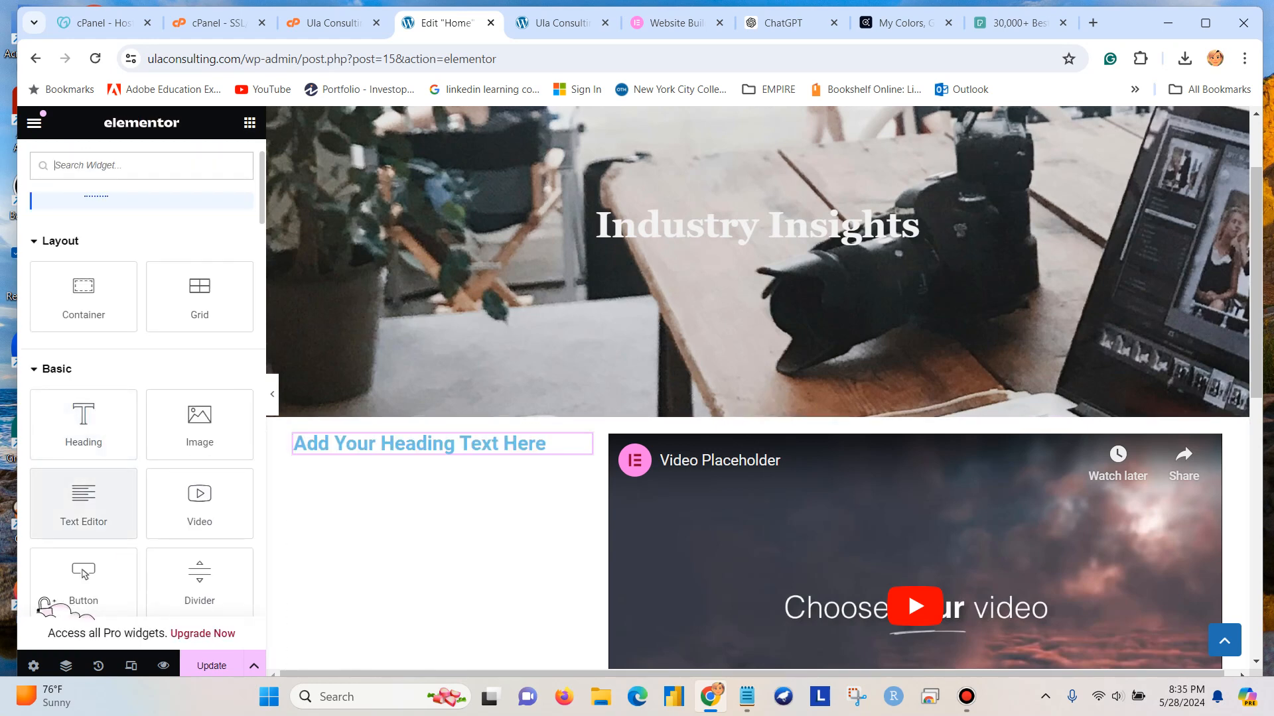
pyautogui.moveTo(83, 504); pyautogui.dragTo(506, 465)
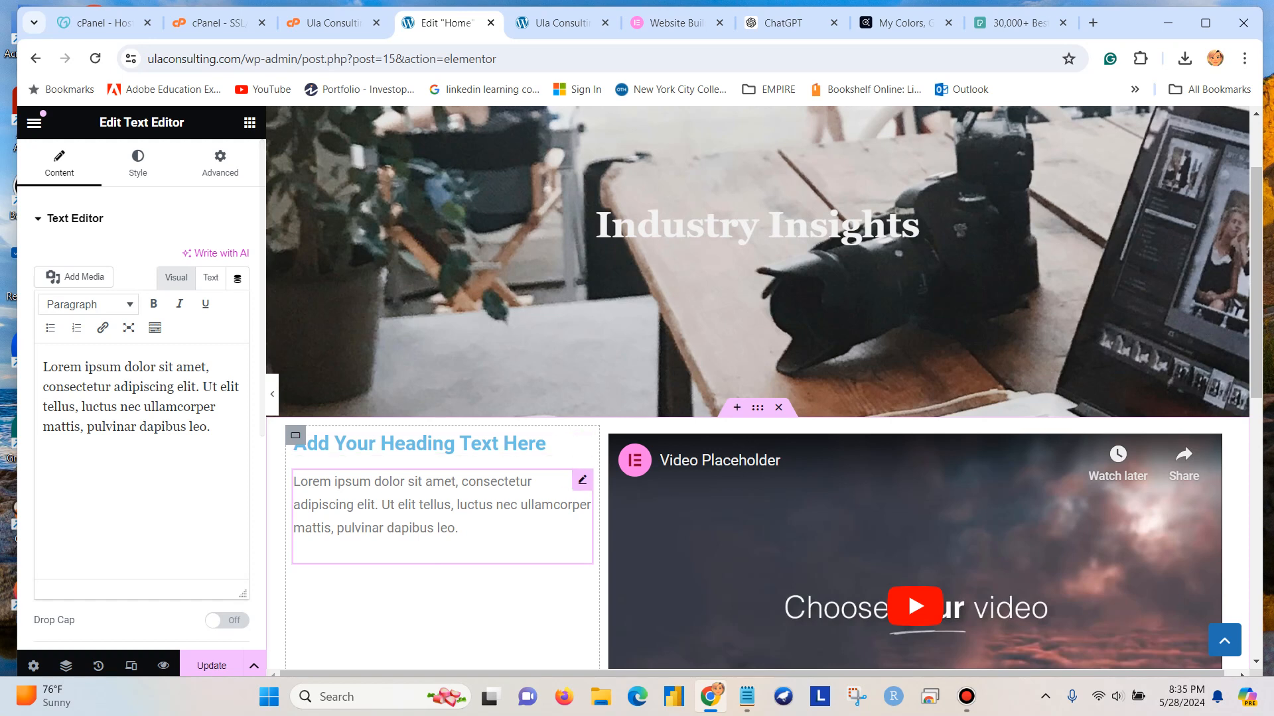
# Change the narrow column heading's title to "How the industry is saying".
pyautogui.click(491, 444)
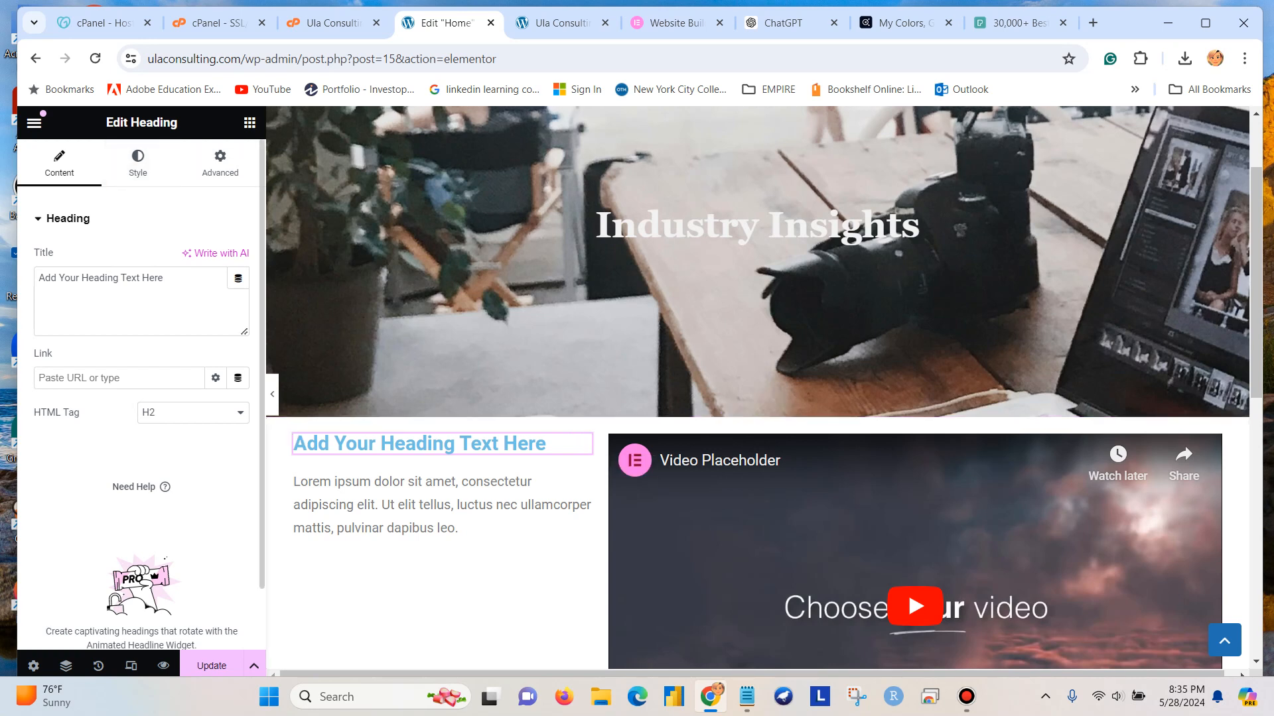
pyautogui.moveTo(166, 278); pyautogui.dragTo(37, 278)
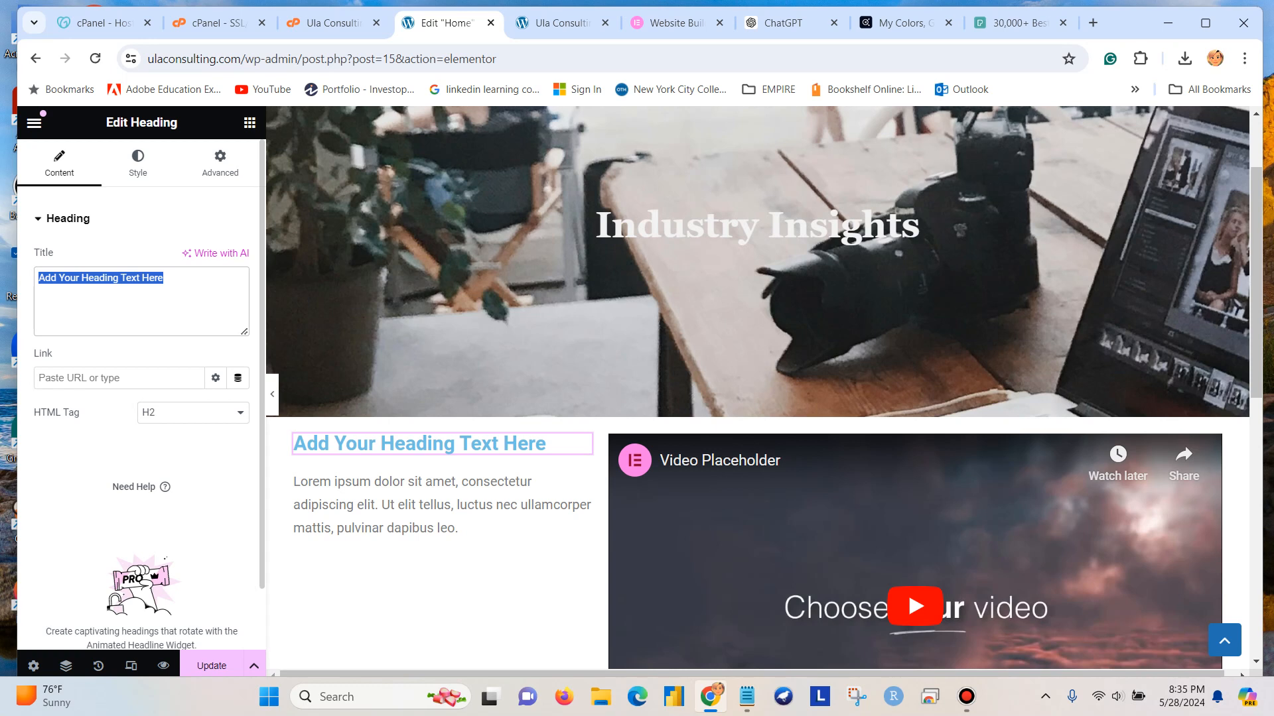
pyautogui.write('How')
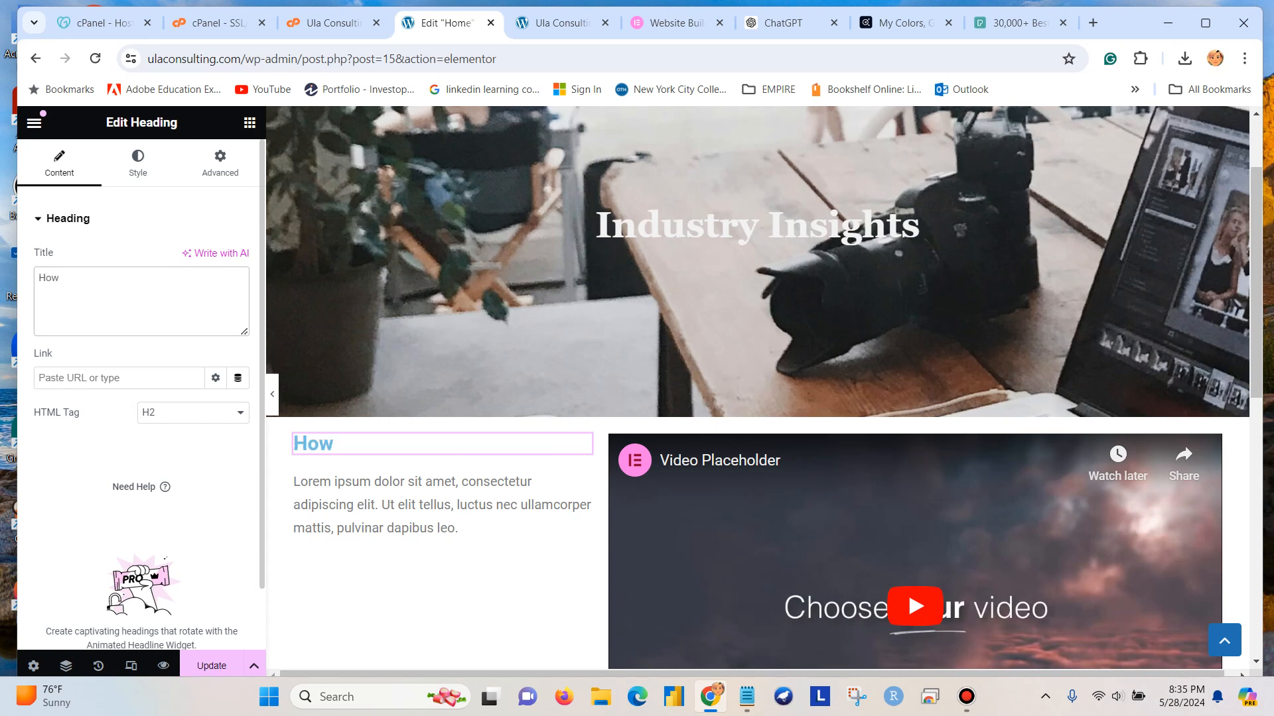
pyautogui.write(' the insd')
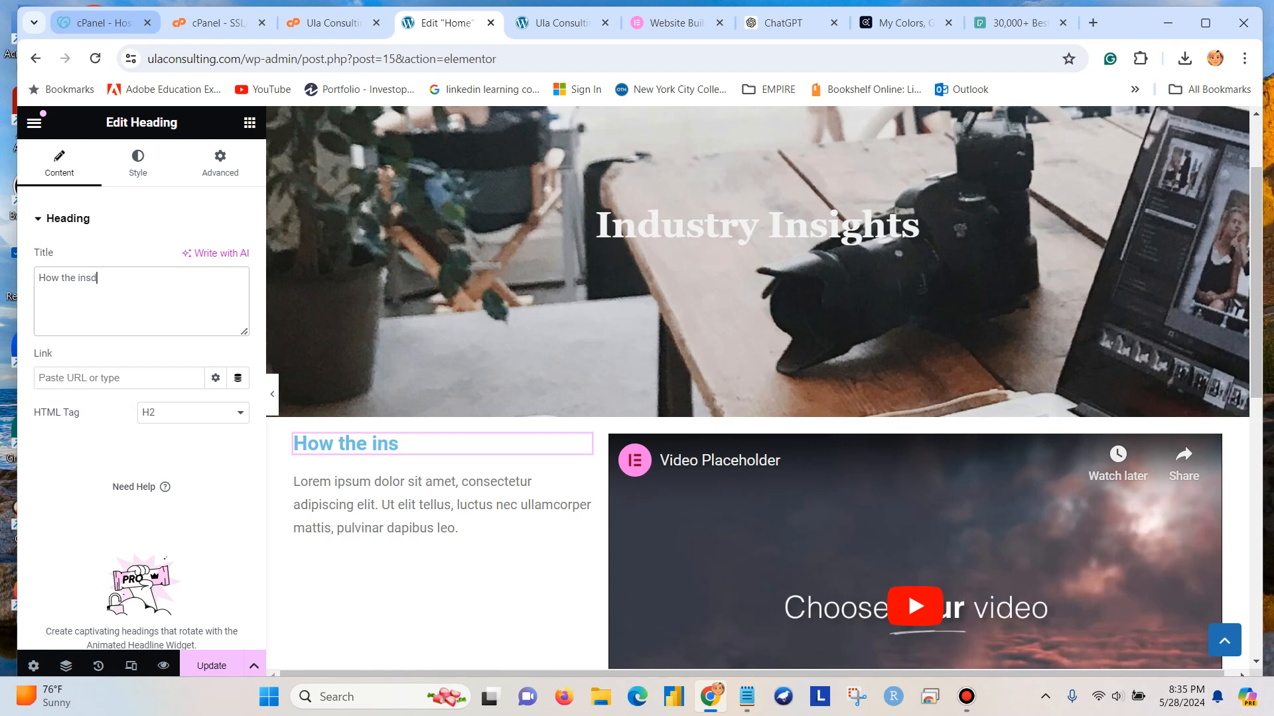
pyautogui.write('u')
pyautogui.press('BackSpace')
pyautogui.press('BackSpace')
pyautogui.press('BackSpace')
pyautogui.write('dustry i')
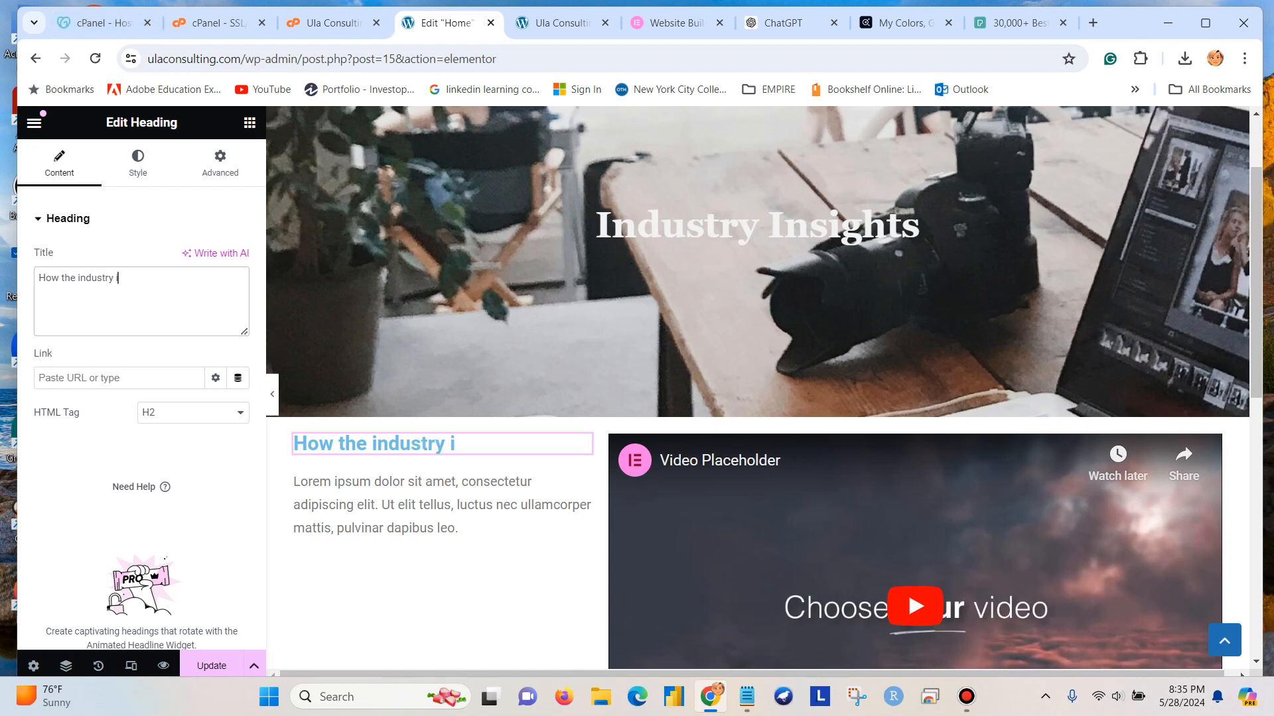
pyautogui.write('s saying')
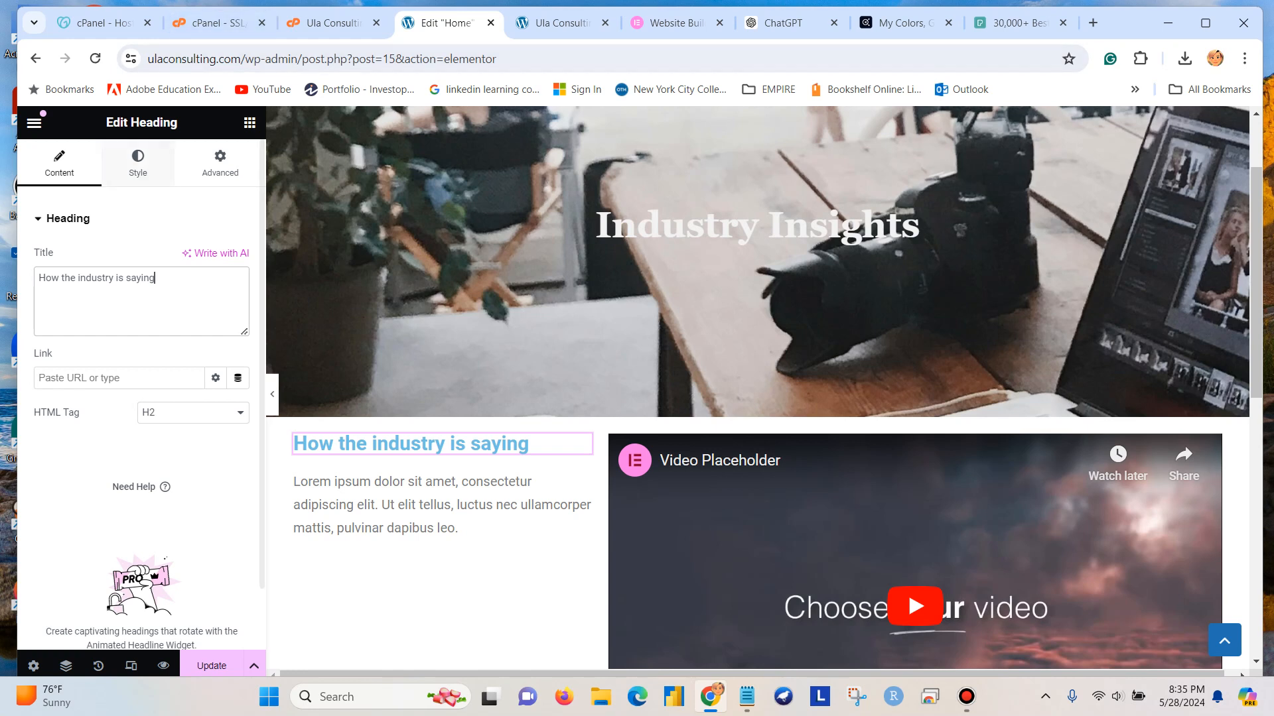
# Copy the H2 color code 223447 from the Notepad notes and apply #223447 as the heading's text color.
pyautogui.click(138, 162)
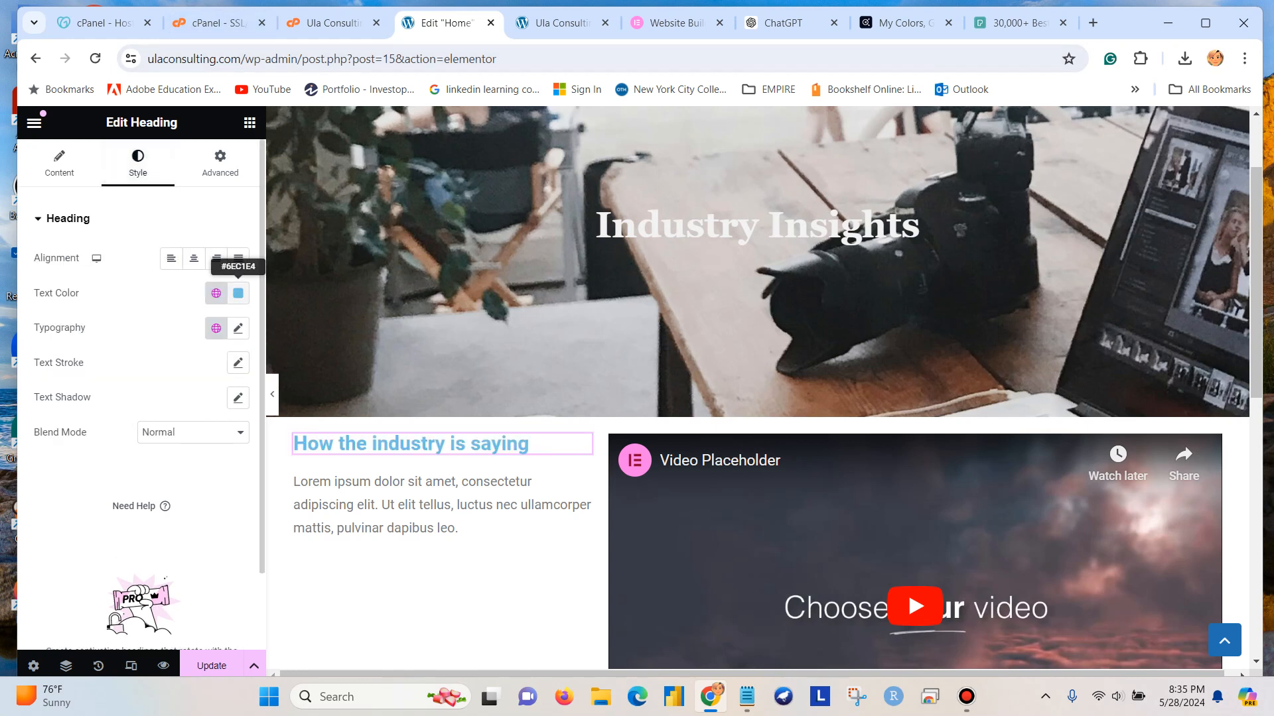
pyautogui.click(238, 293)
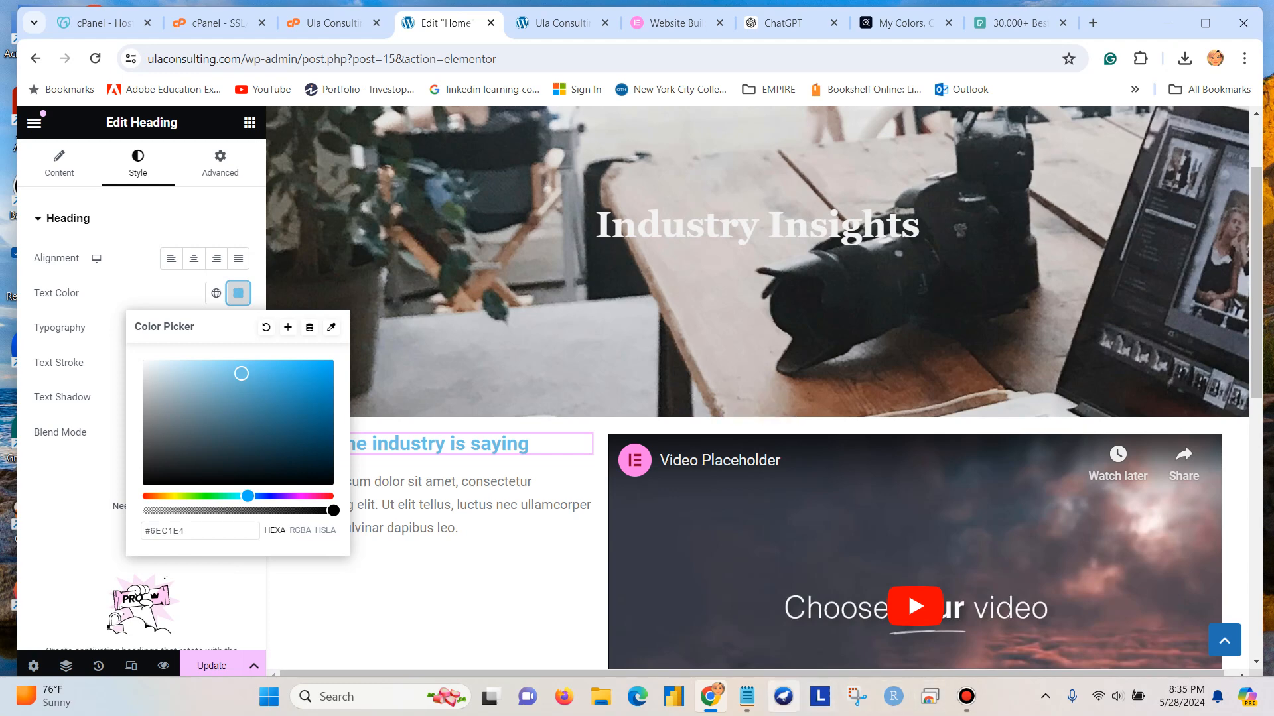
pyautogui.click(746, 697)
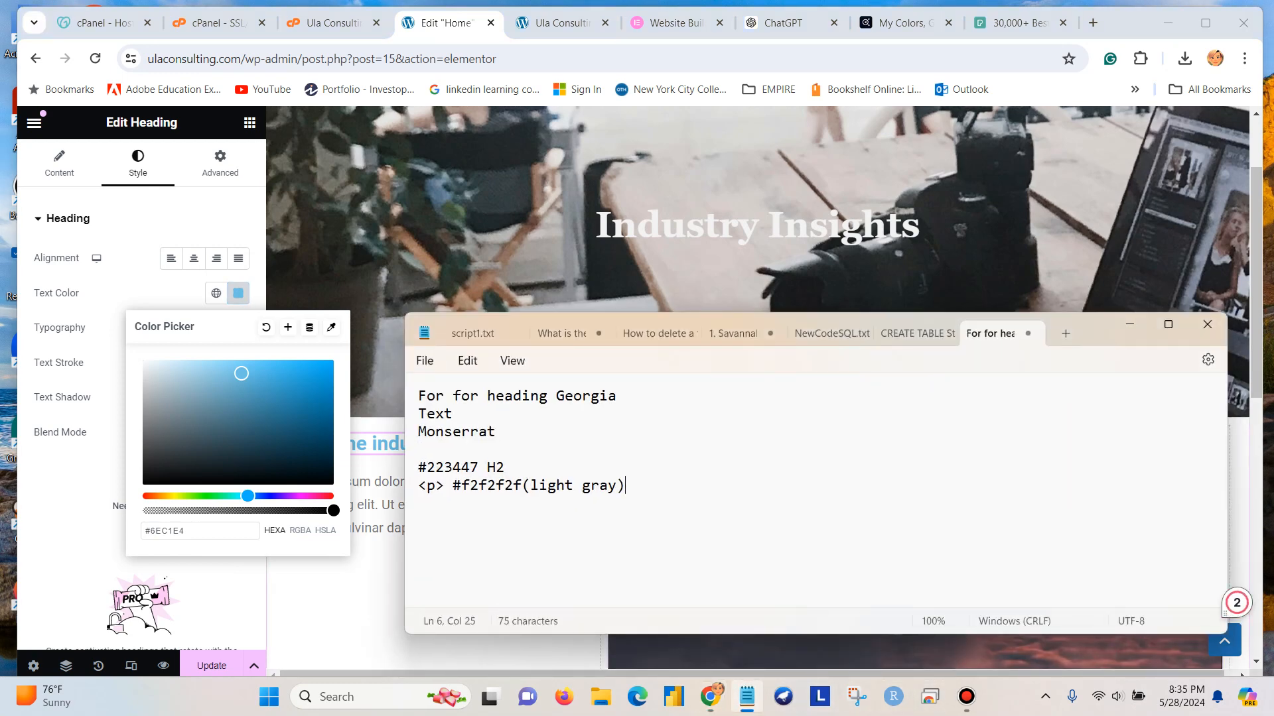
pyautogui.moveTo(478, 468); pyautogui.dragTo(427, 468)
pyautogui.hotkey('ctrl', 'c')
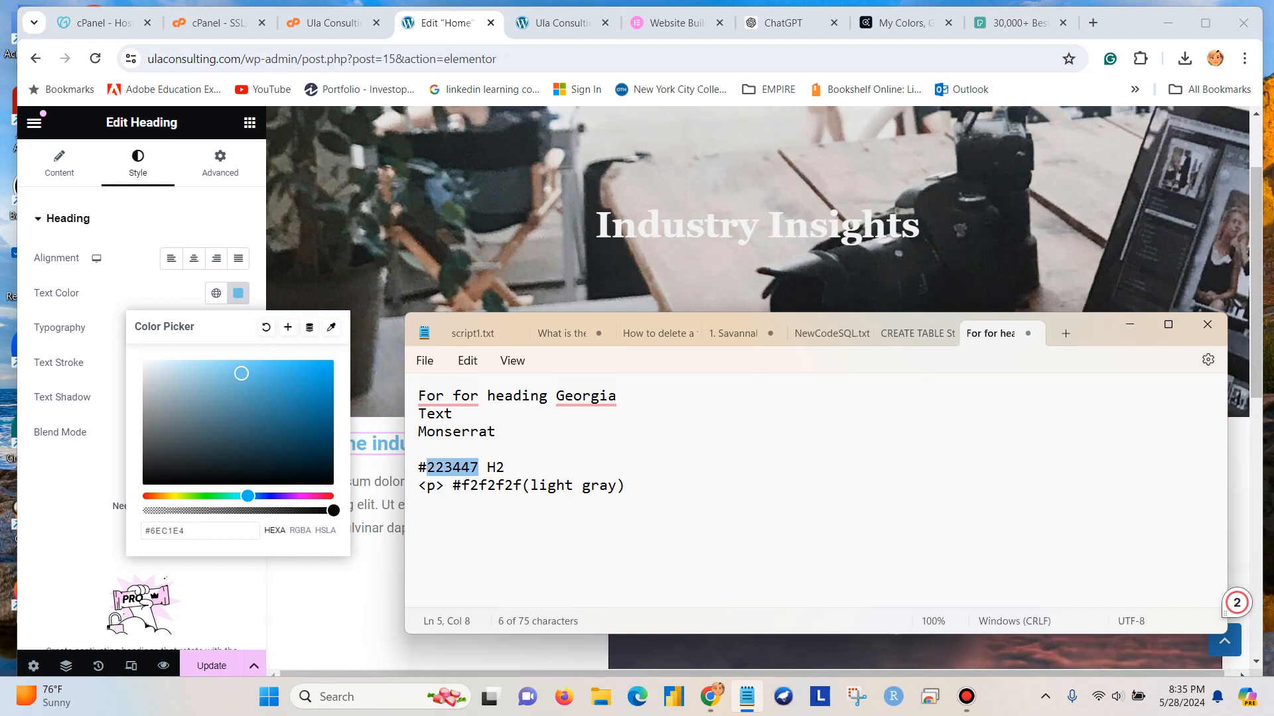
pyautogui.hotkey('alt', 'Tab')
pyautogui.press('BackSpace')
pyautogui.press('BackSpace')
pyautogui.press('BackSpace')
pyautogui.press('BackSpace')
pyautogui.press('BackSpace')
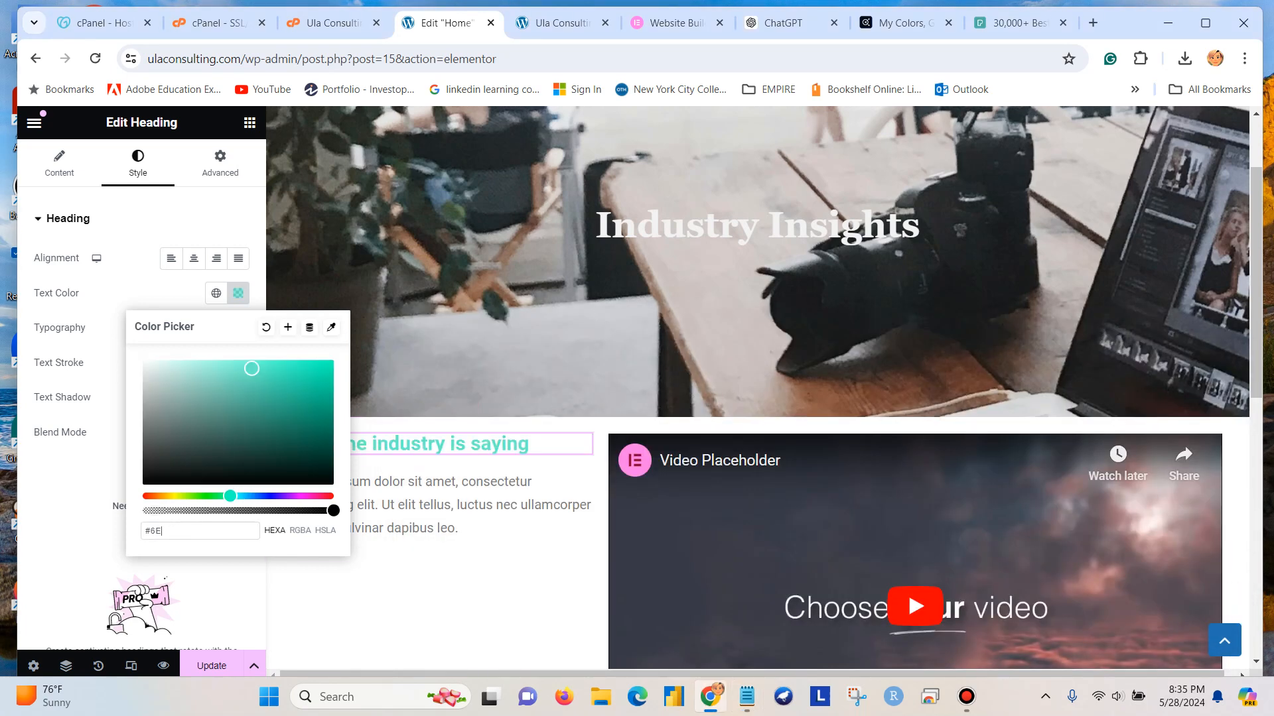
pyautogui.hotkey('ctrl', 'v')
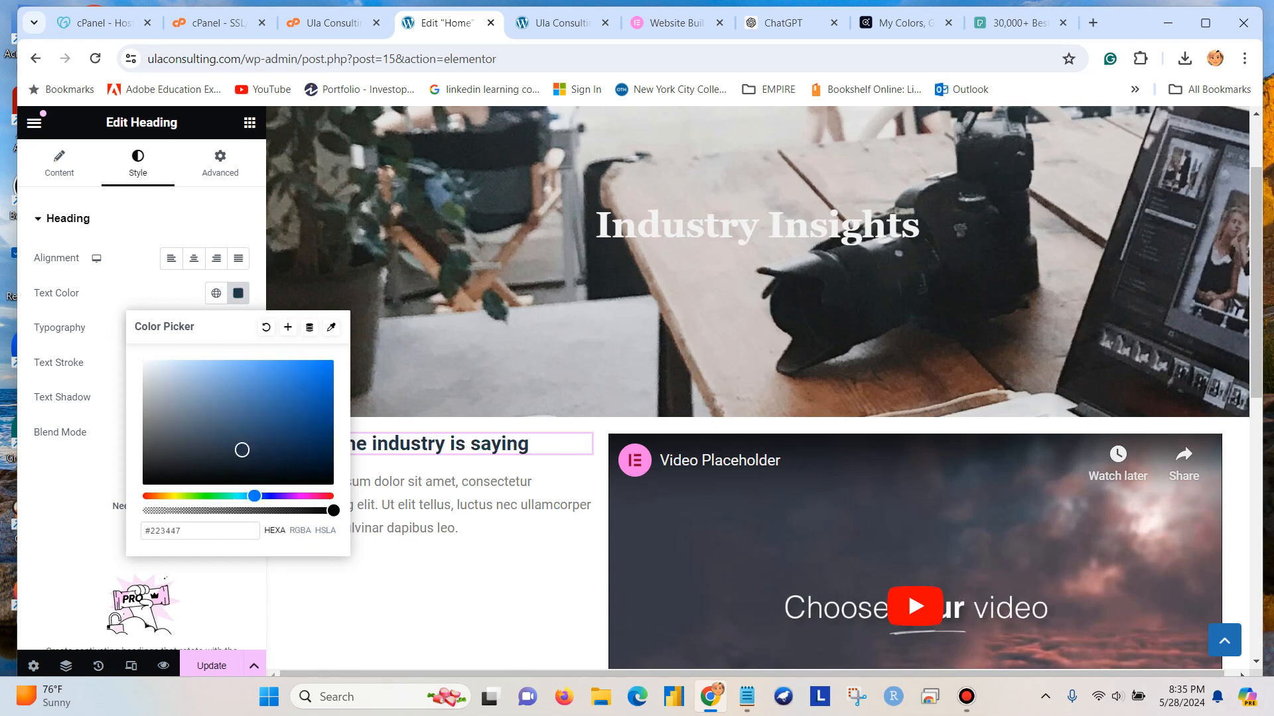
pyautogui.click(73, 478)
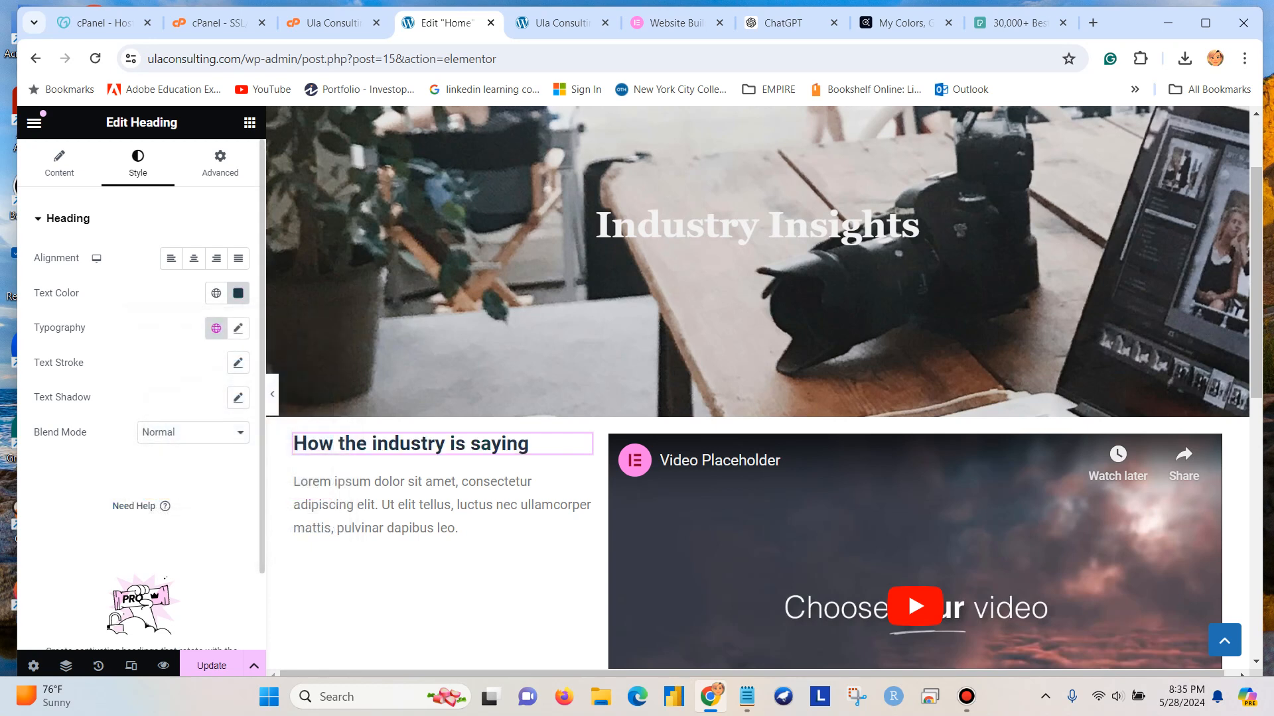
# Set the font family of the "How the industry is saying" heading to Georgia.
pyautogui.click(237, 328)
pyautogui.click(187, 406)
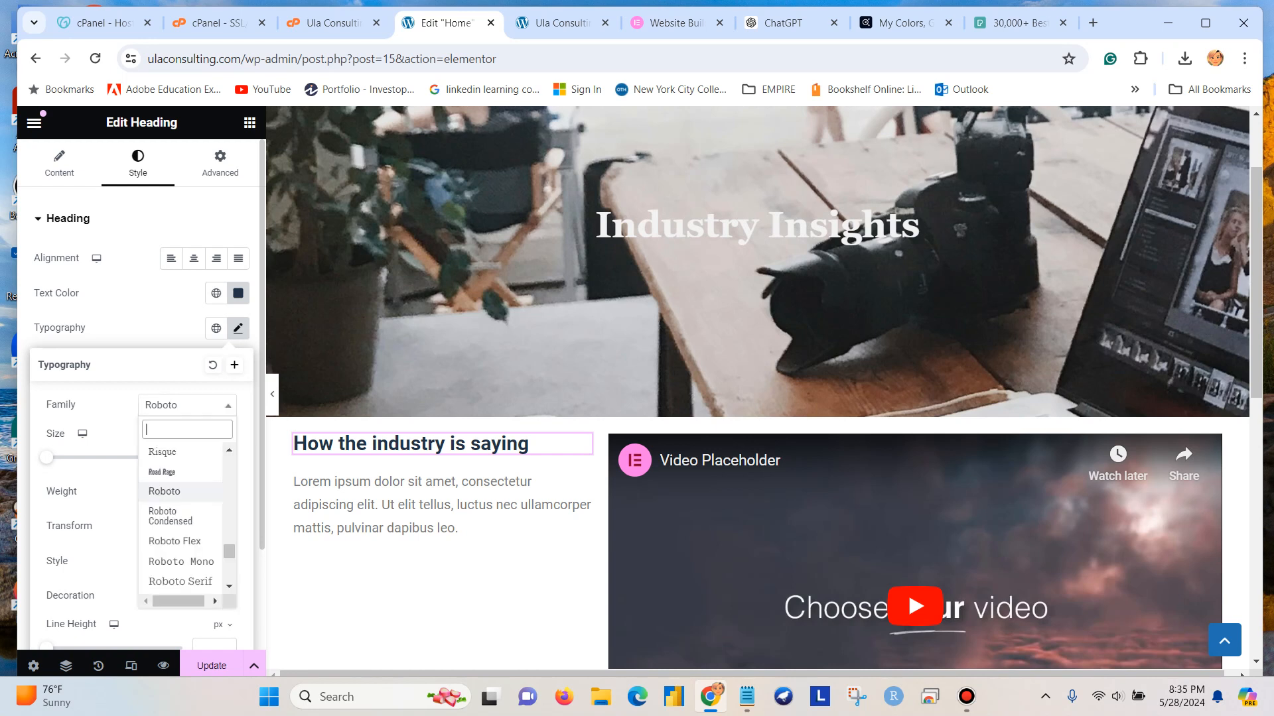
pyautogui.write('Ge')
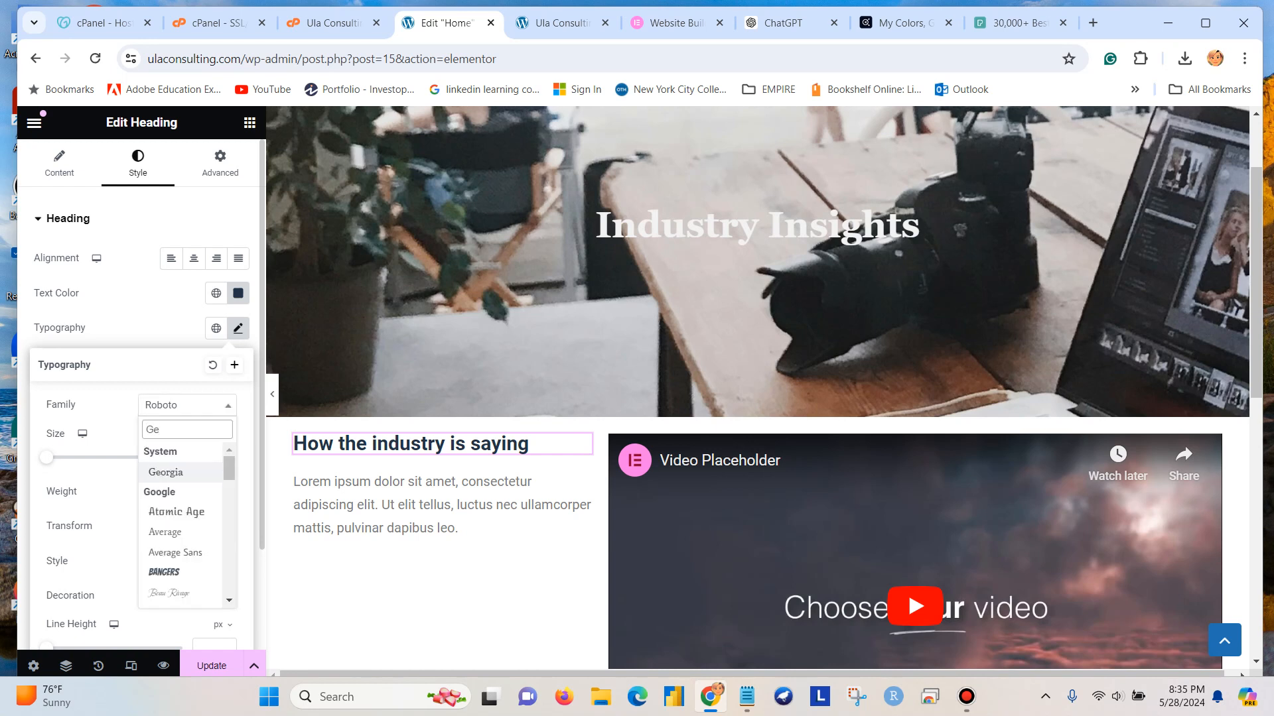
pyautogui.press('Return')
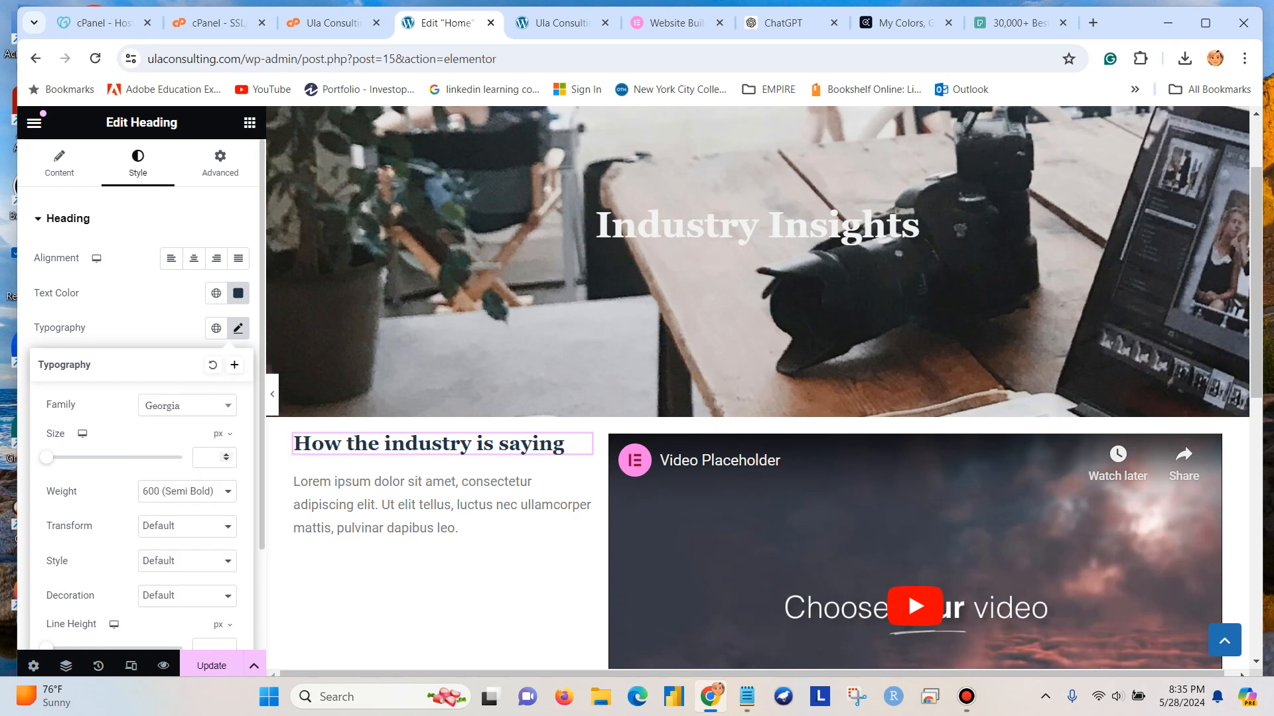
# Set the font size of the "How the industry is saying" heading to 23 px.
pyautogui.click(226, 460)
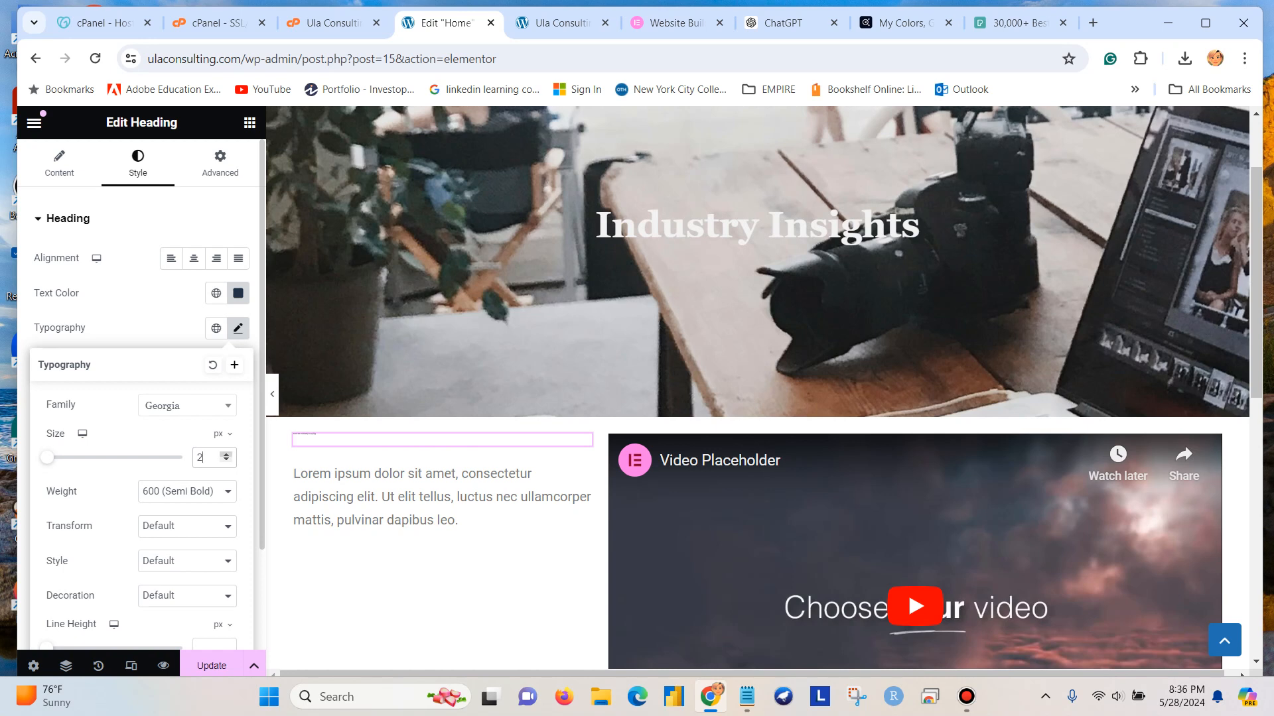
pyautogui.write('4')
pyautogui.press('Up')
pyautogui.press('Up')
pyautogui.press('Up')
pyautogui.press('Up')
pyautogui.press('Up')
pyautogui.press('Up')
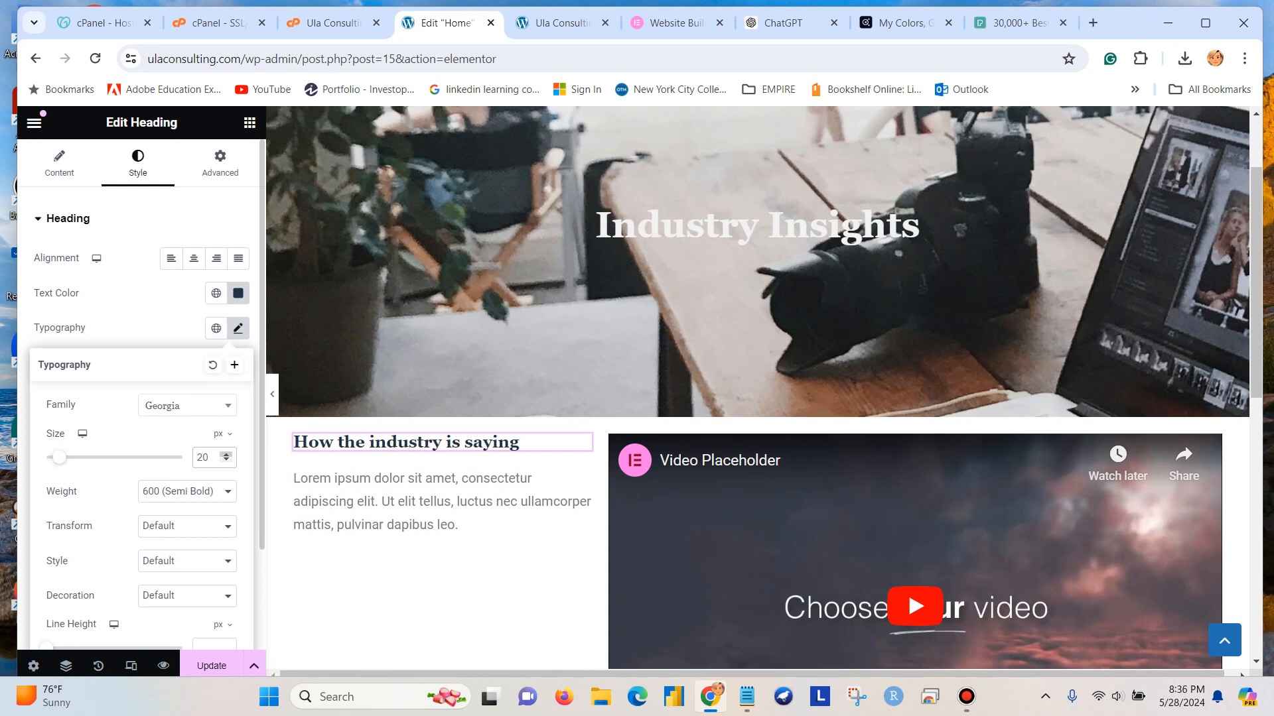
pyautogui.press('Up')
# Set the font size of the "How the industry is saying" heading to 25 px and update the page.
pyautogui.press('Up')
pyautogui.press('Up')
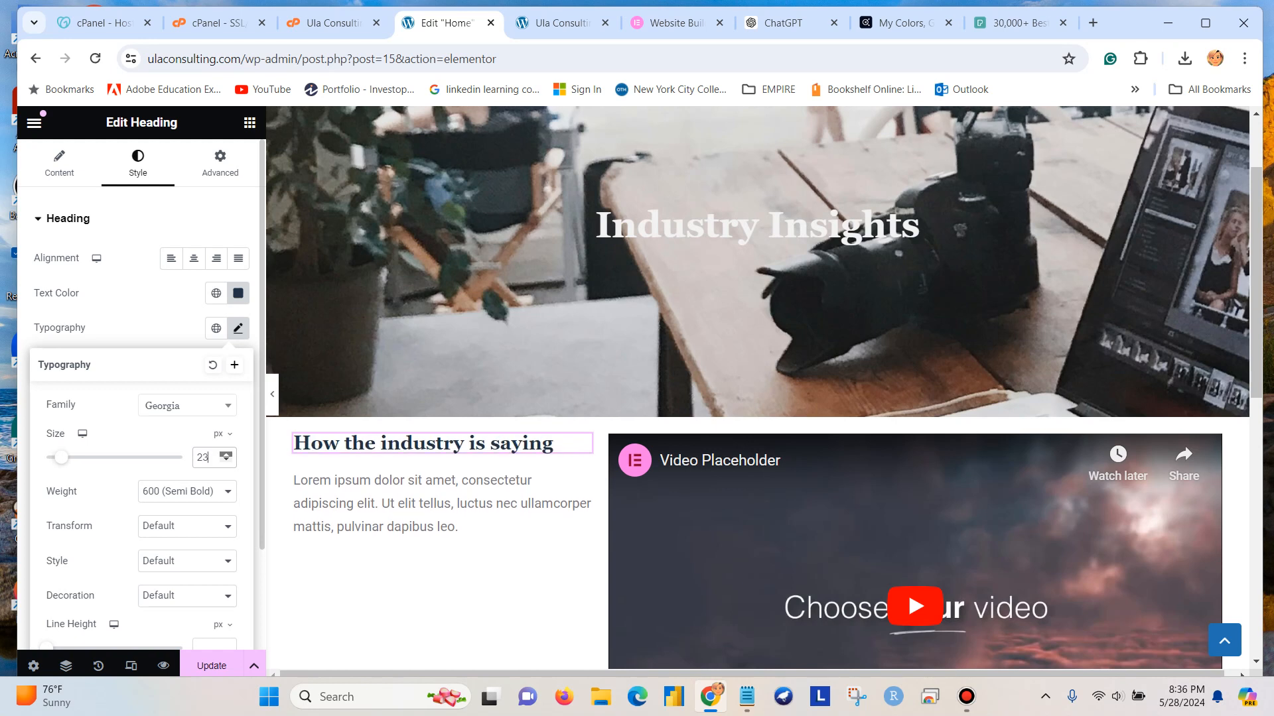
pyautogui.press('Up')
pyautogui.press('Up')
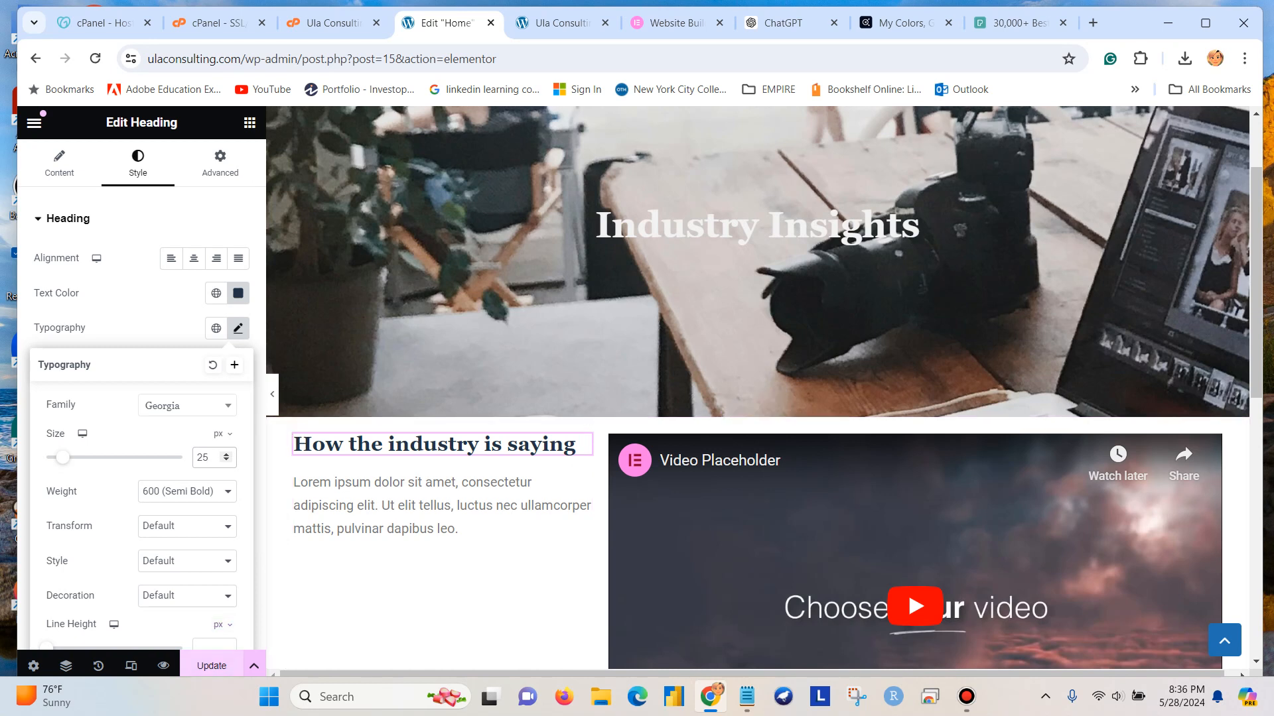
pyautogui.click(212, 666)
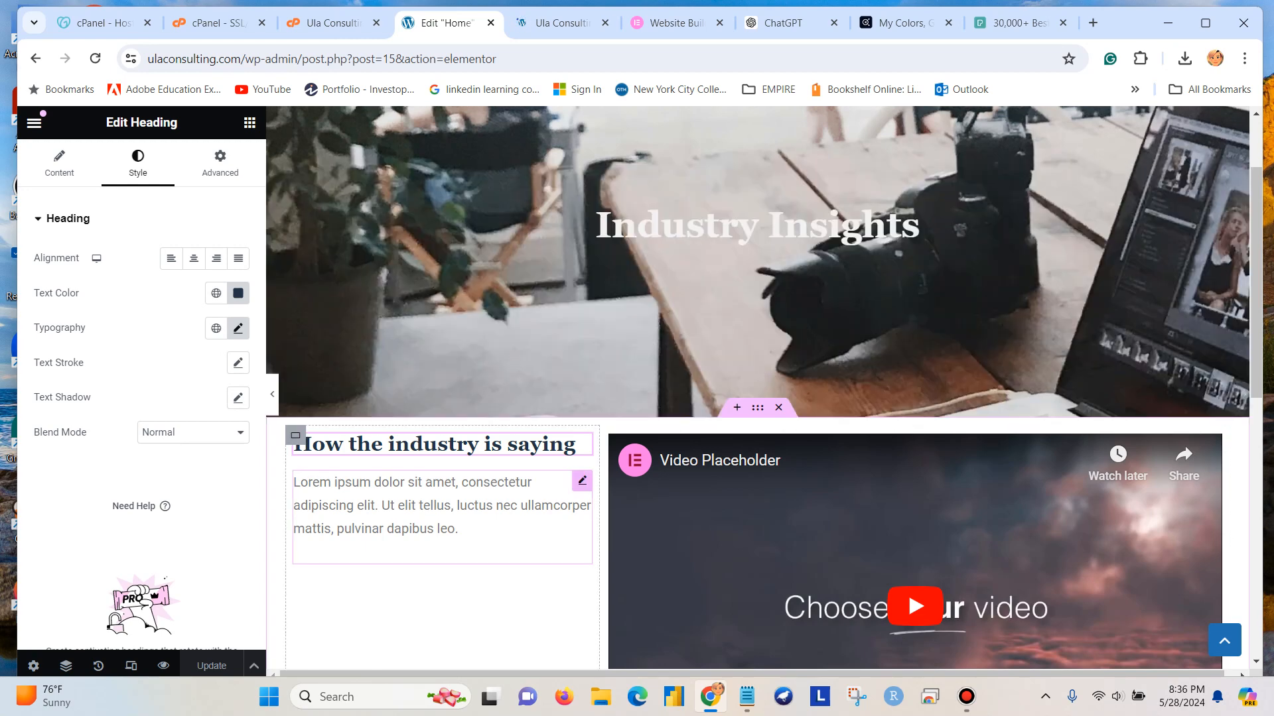
# Add two more copies of the Lorem ipsum paragraph to the text below the heading and update the page.
pyautogui.click(442, 507)
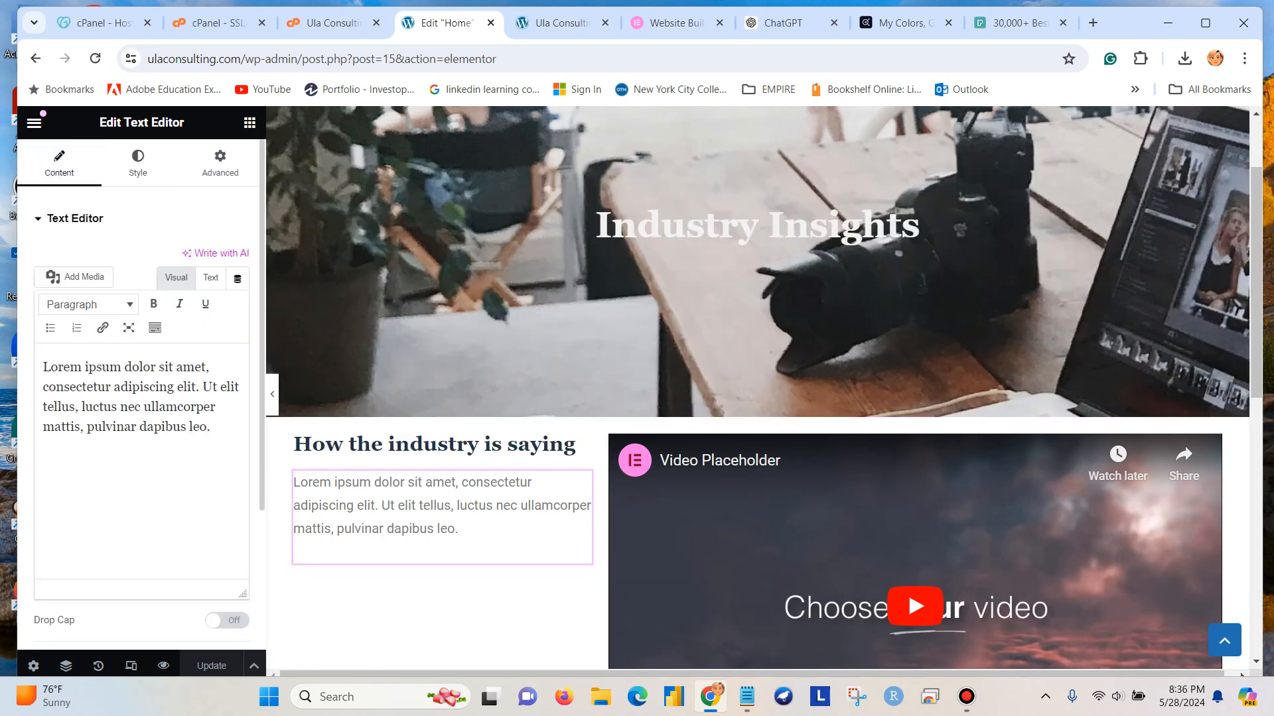
pyautogui.hotkey('ctrl', 'a')
pyautogui.hotkey('ctrl', 'c')
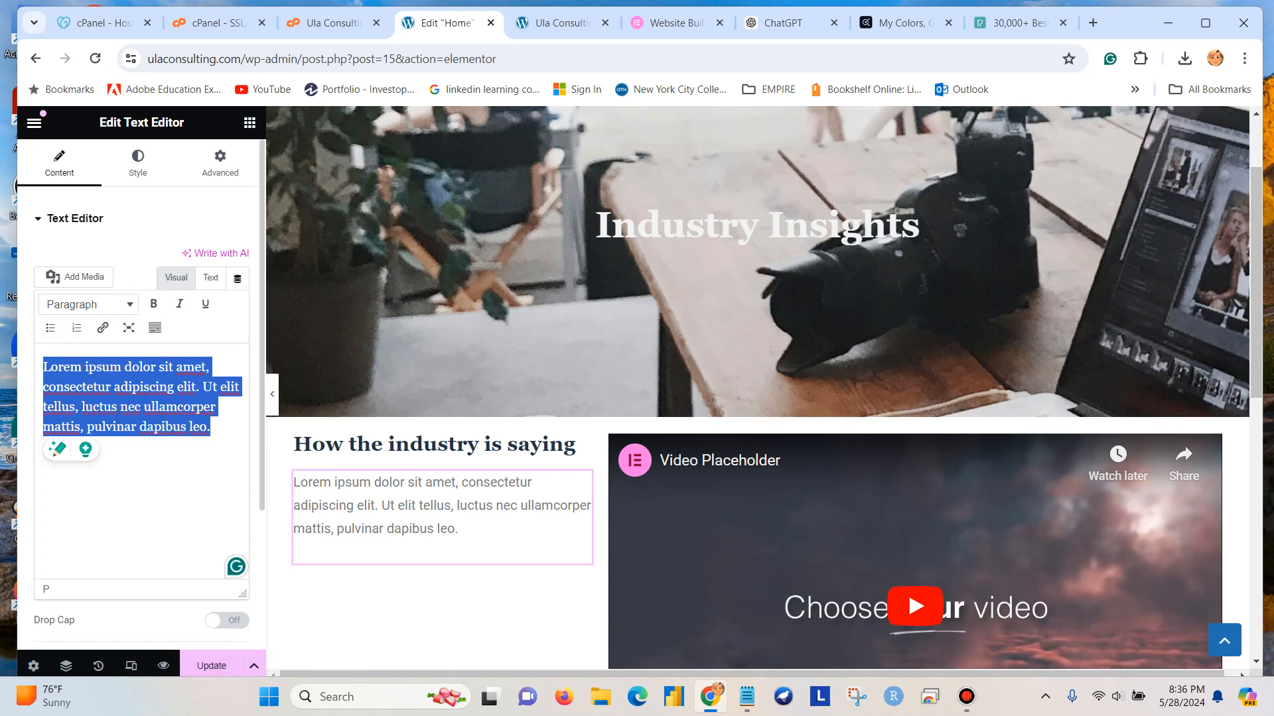
pyautogui.press('Right')
pyautogui.press('Return')
pyautogui.hotkey('ctrl', 'v')
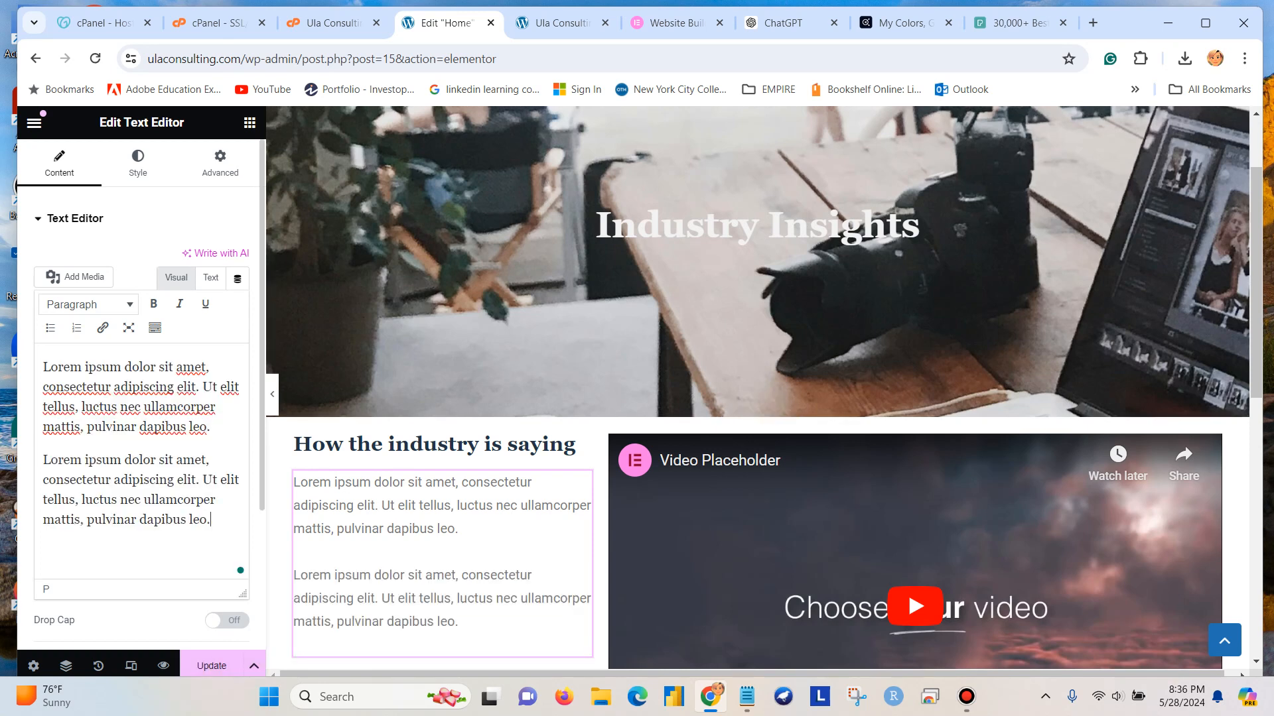
pyautogui.press('Return')
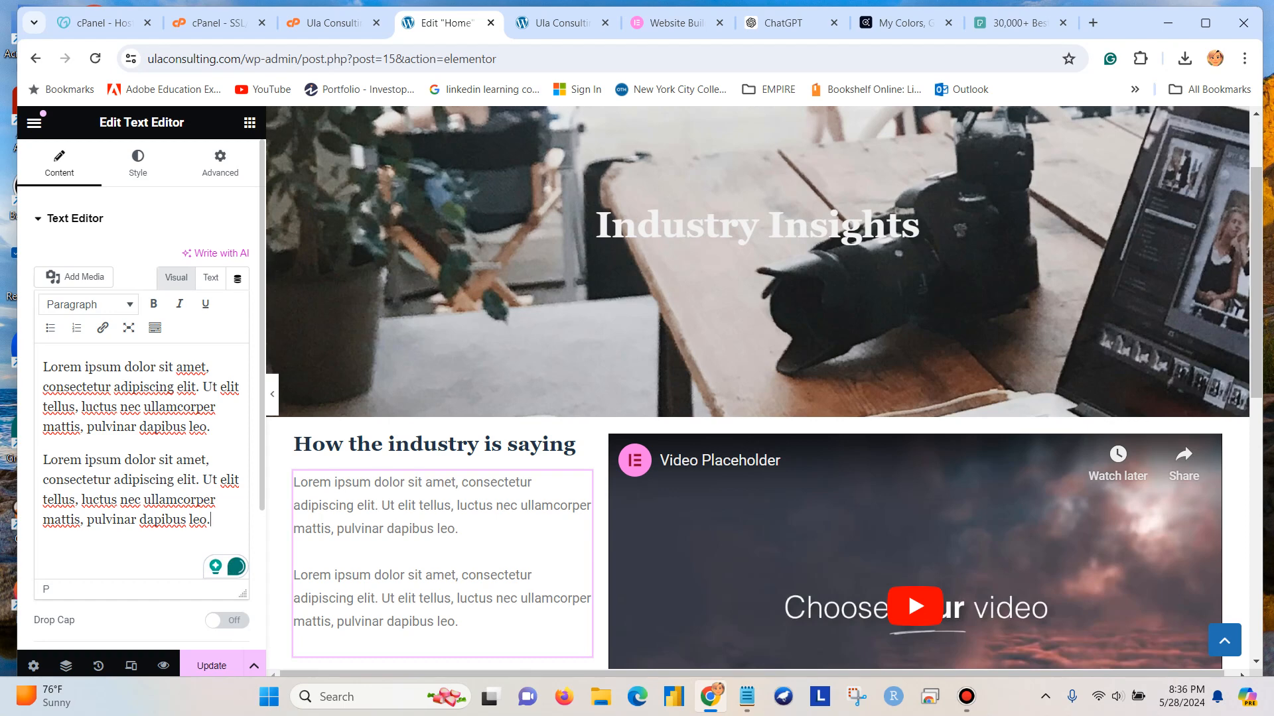
pyautogui.hotkey('ctrl', 'v')
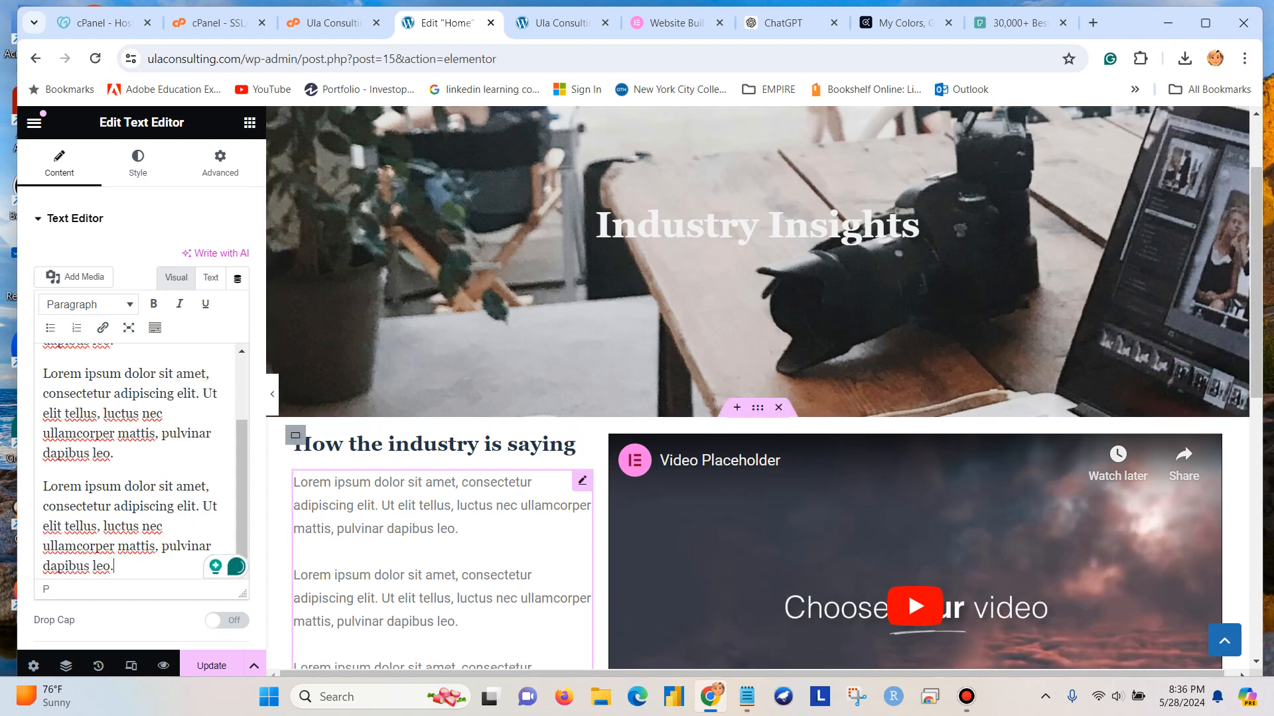
pyautogui.scroll(-5, 442, 530)
pyautogui.scroll(3, 442, 530)
pyautogui.scroll(2, 139, 461)
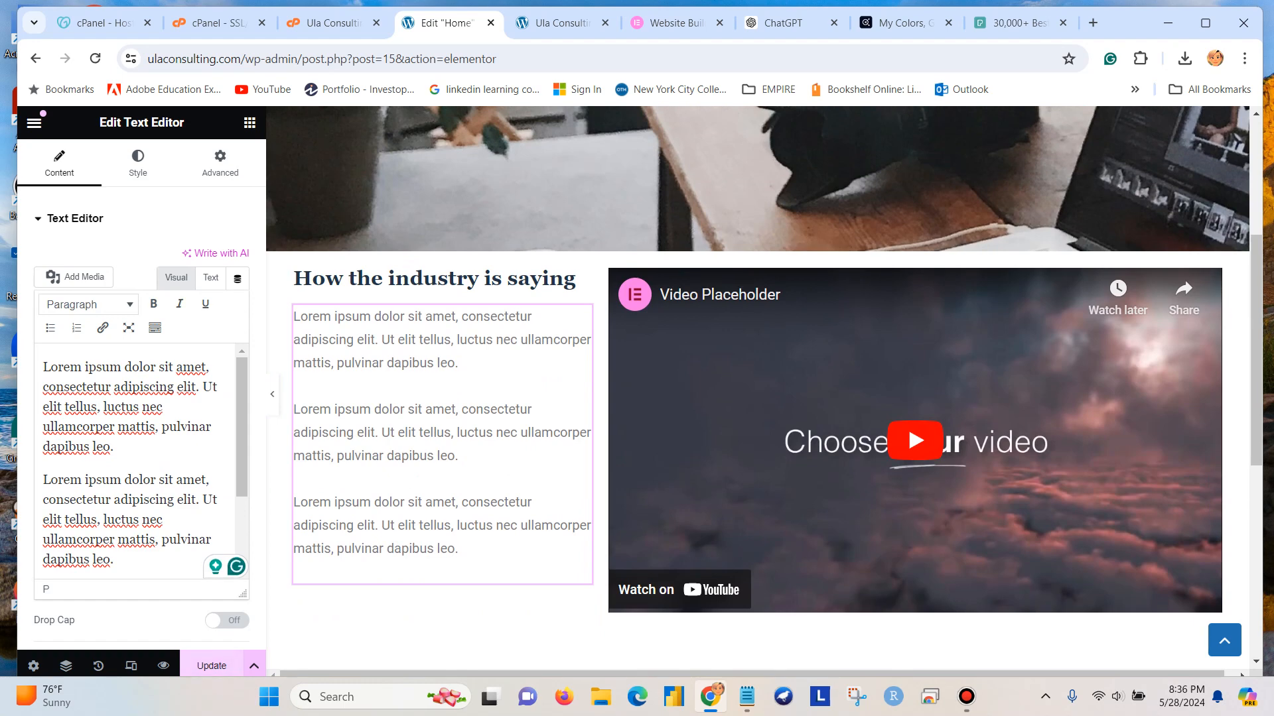
pyautogui.click(212, 665)
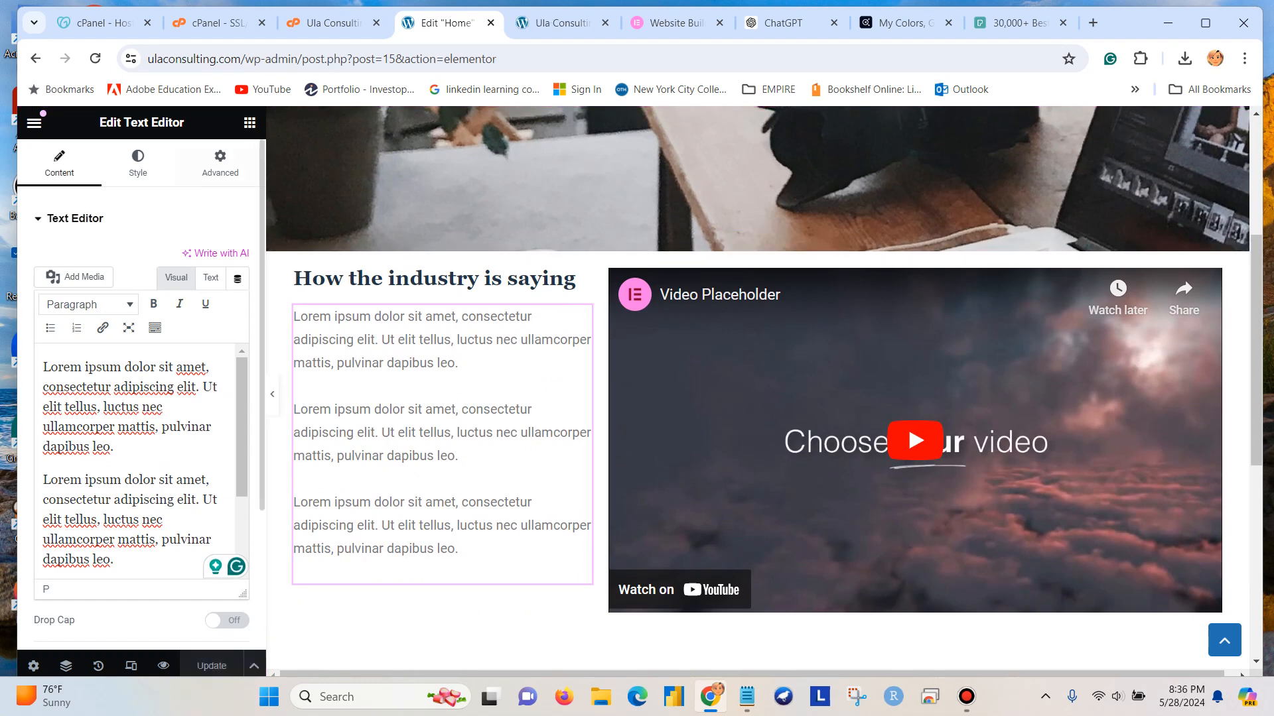
# Set the font family of the Lorem ipsum text block to Montserrat.
pyautogui.click(138, 163)
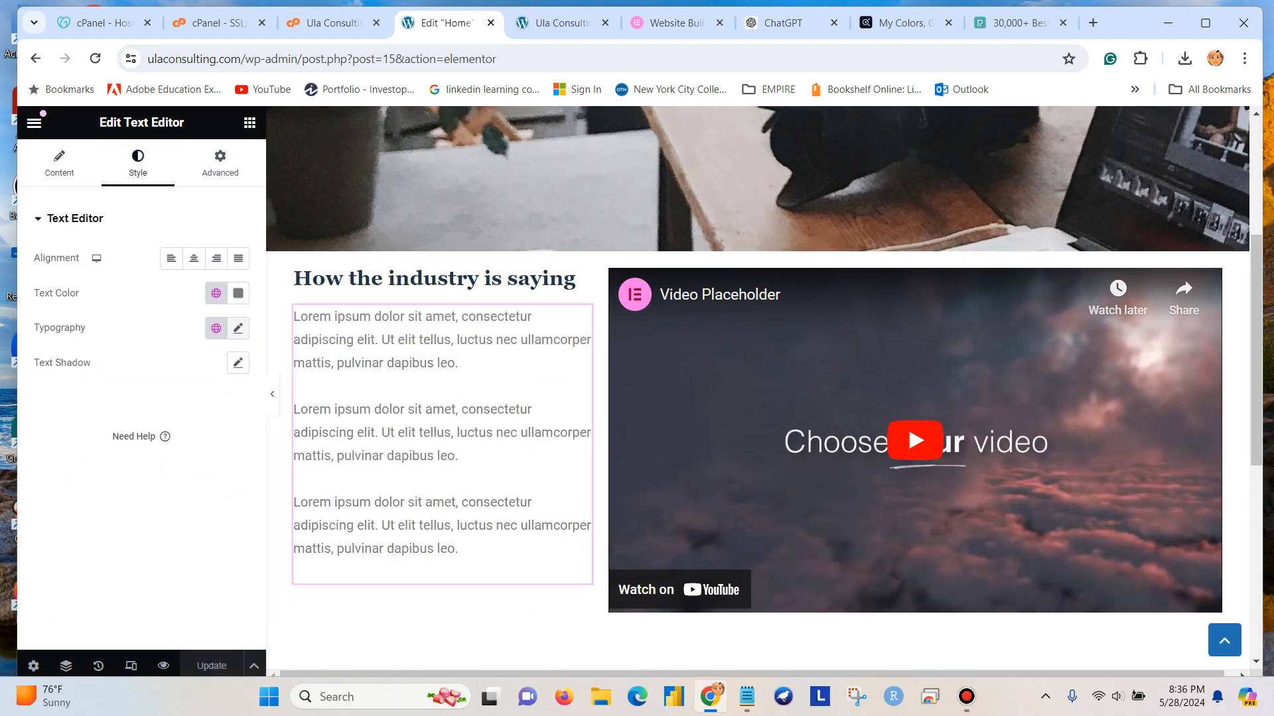
pyautogui.click(238, 327)
pyautogui.click(187, 405)
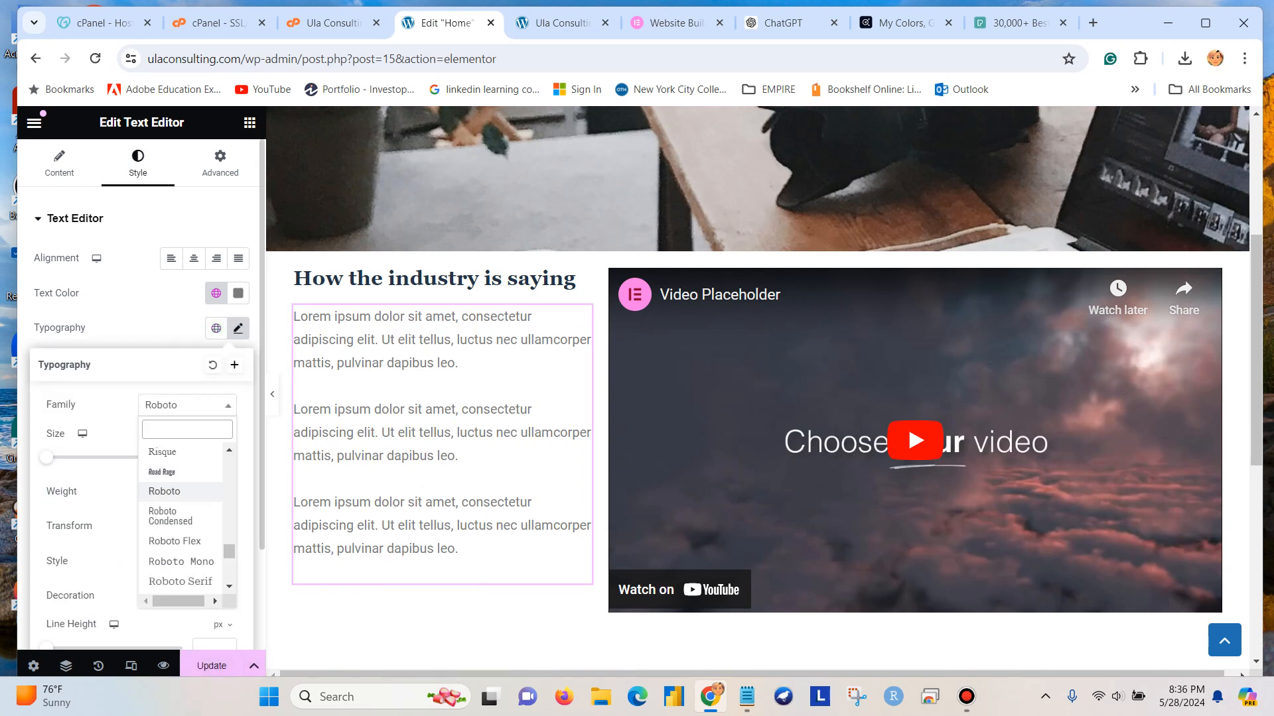
pyautogui.write('mon')
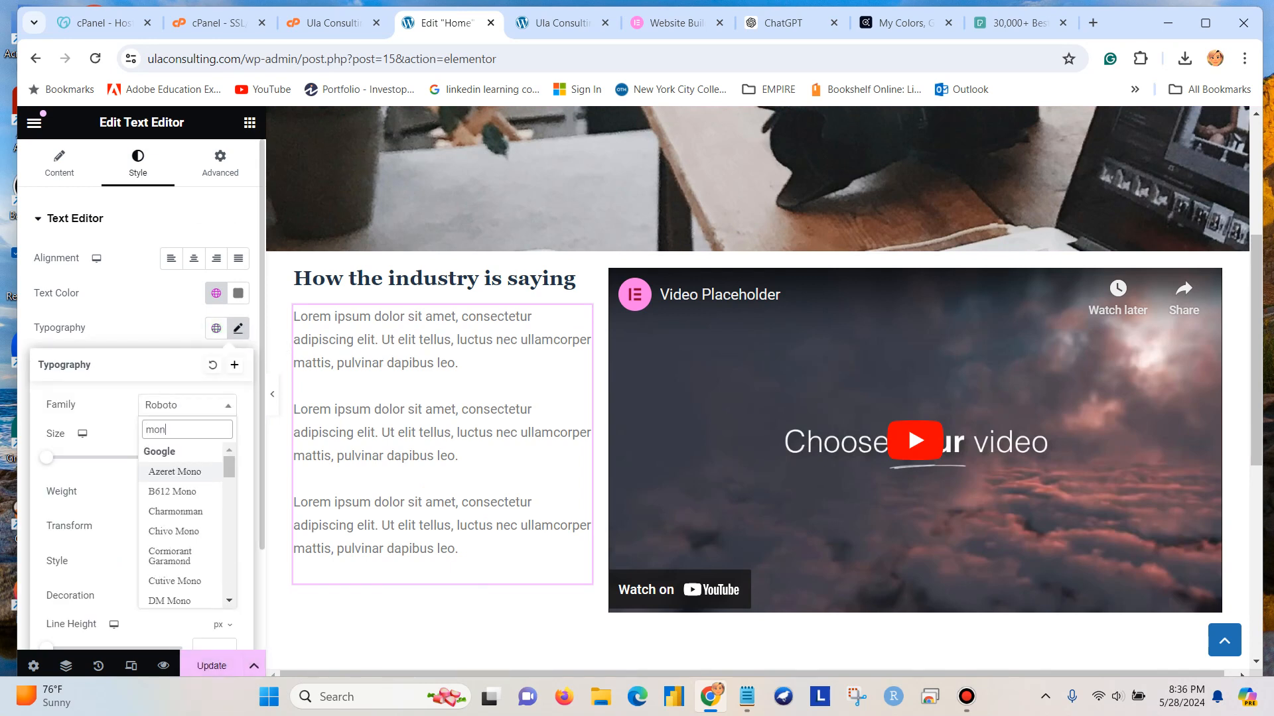
pyautogui.press('Down')
pyautogui.press('Down')
pyautogui.press('Down')
pyautogui.press('Down')
pyautogui.press('Down')
pyautogui.press('Down')
pyautogui.press('Down')
pyautogui.press('Down')
pyautogui.press('Down')
pyautogui.press('Down')
pyautogui.press('Down')
pyautogui.press('Down')
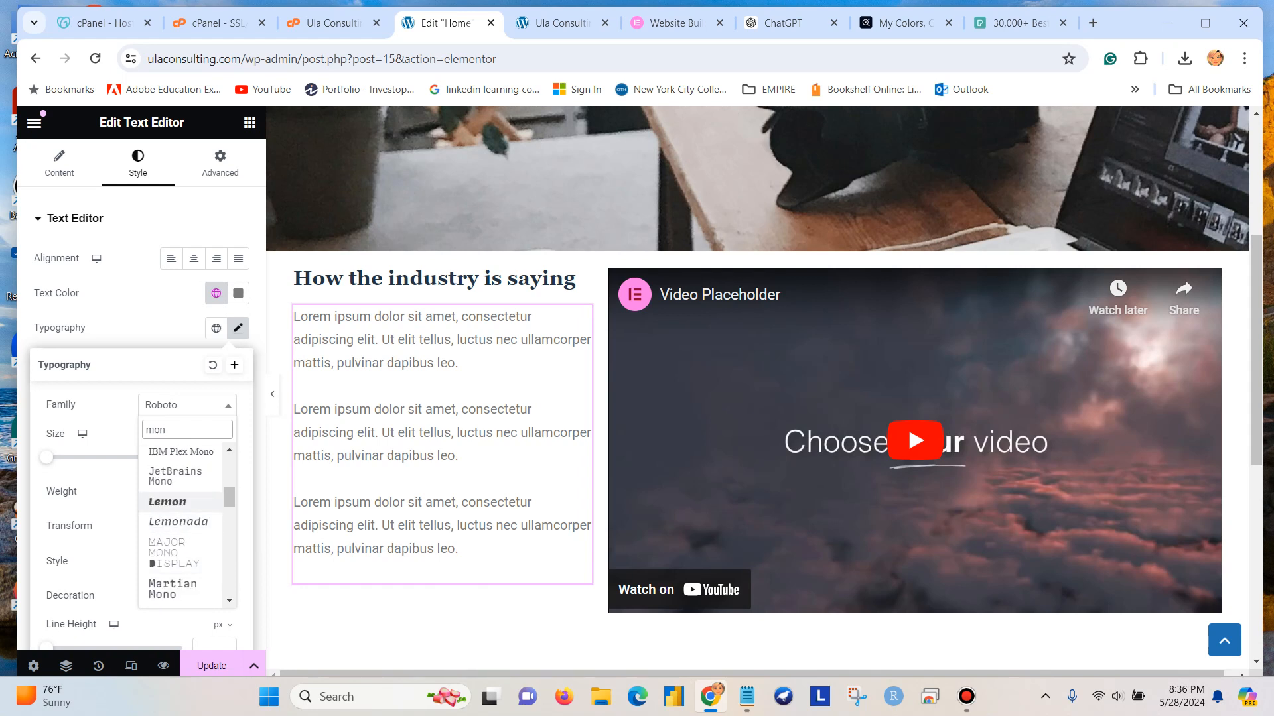
pyautogui.moveTo(230, 497); pyautogui.dragTo(230, 530)
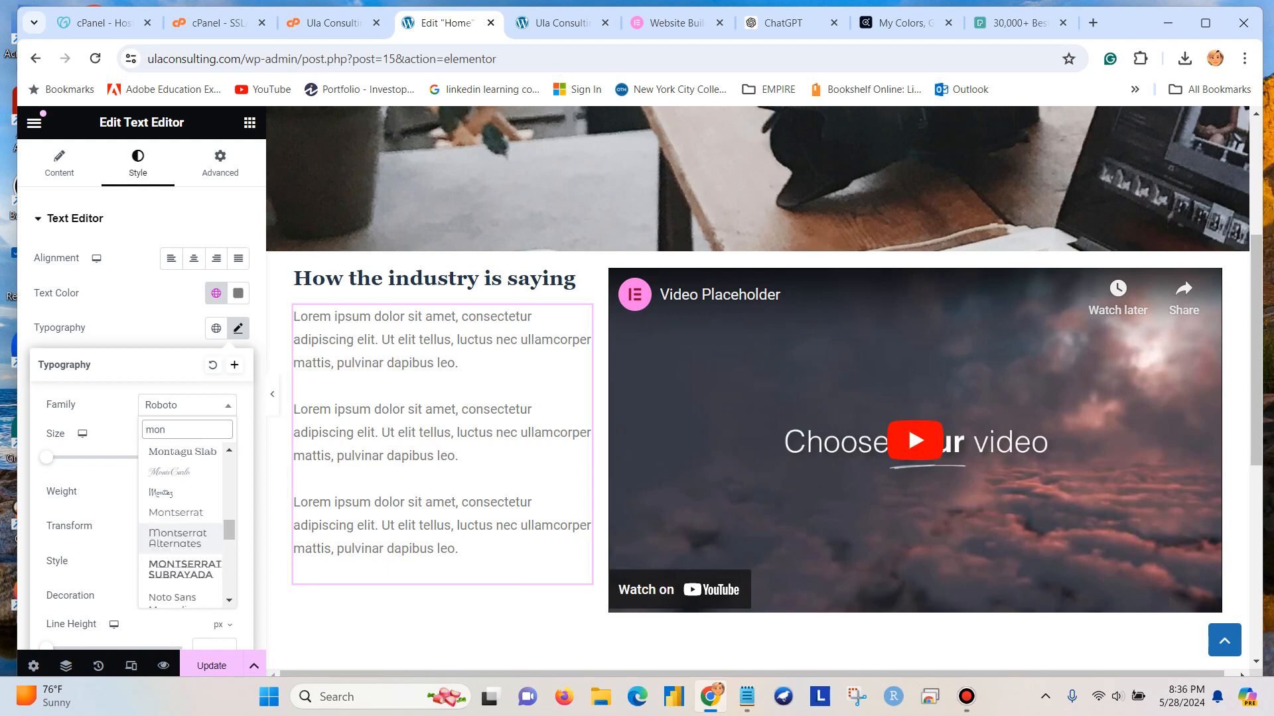
pyautogui.click(176, 513)
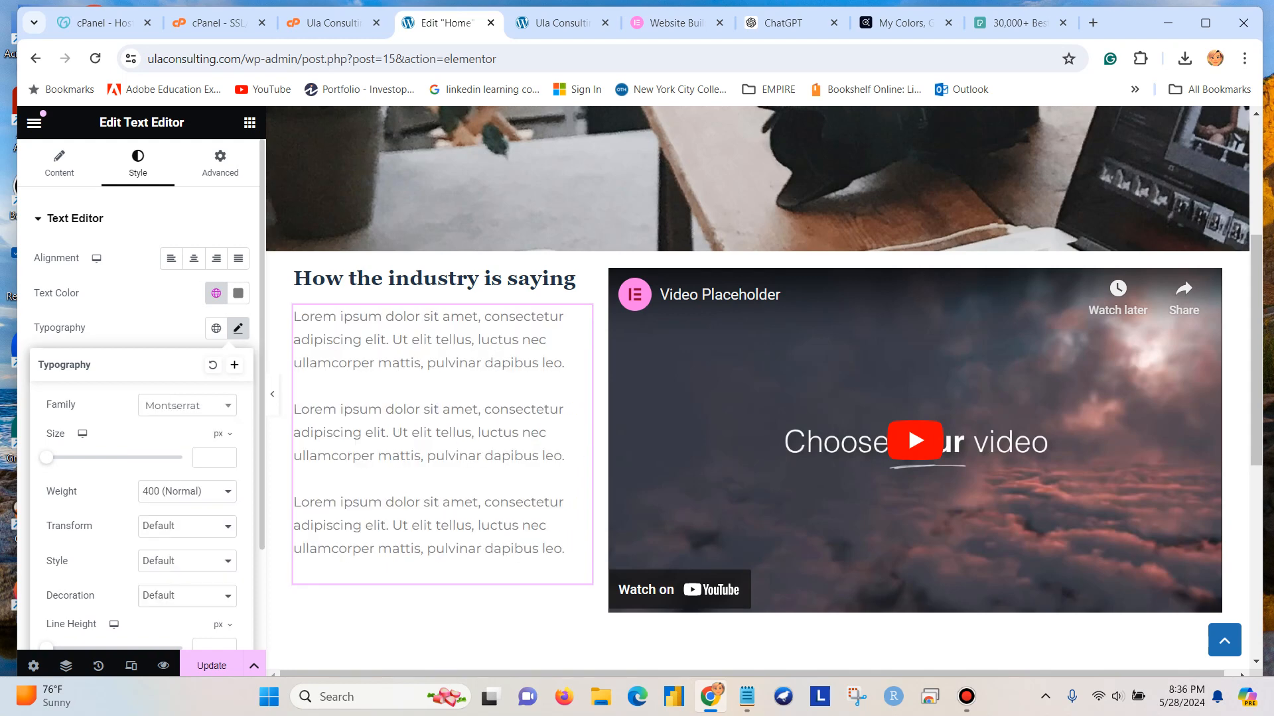
# Set the Lorem ipsum text's weight to 500 (Medium) and its size to 15 px, and save the page.
pyautogui.click(187, 491)
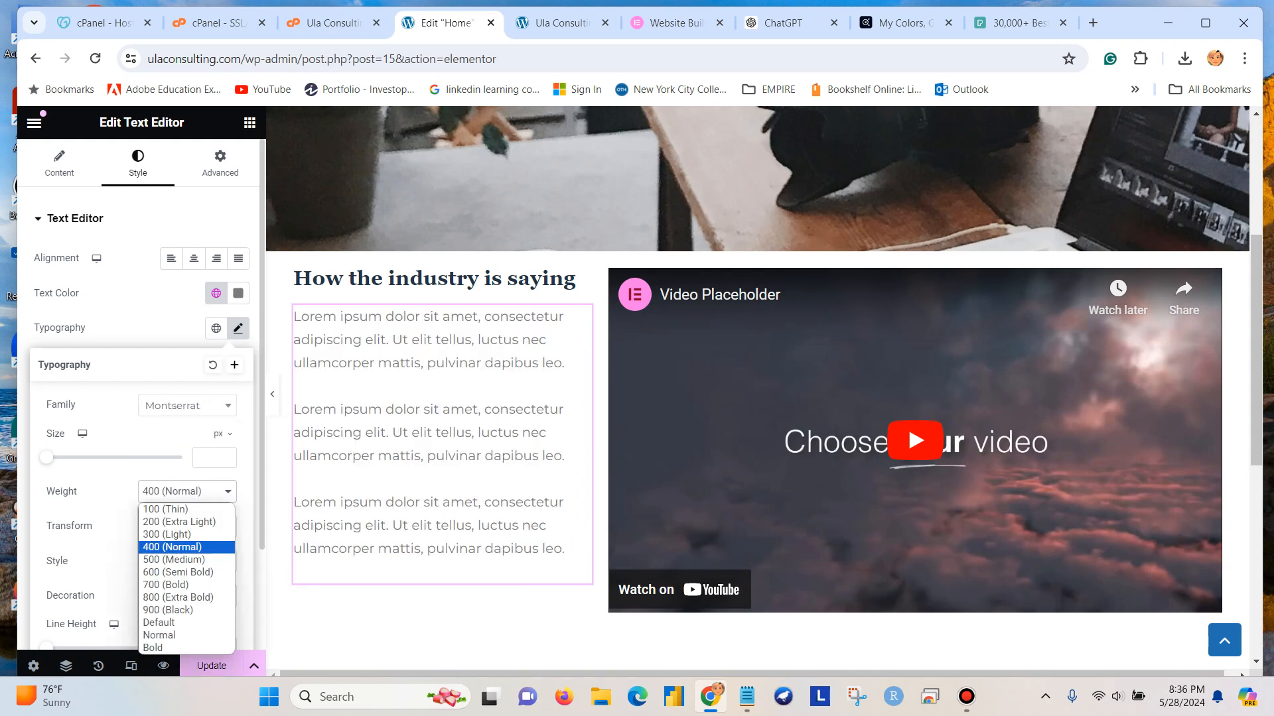
pyautogui.click(174, 560)
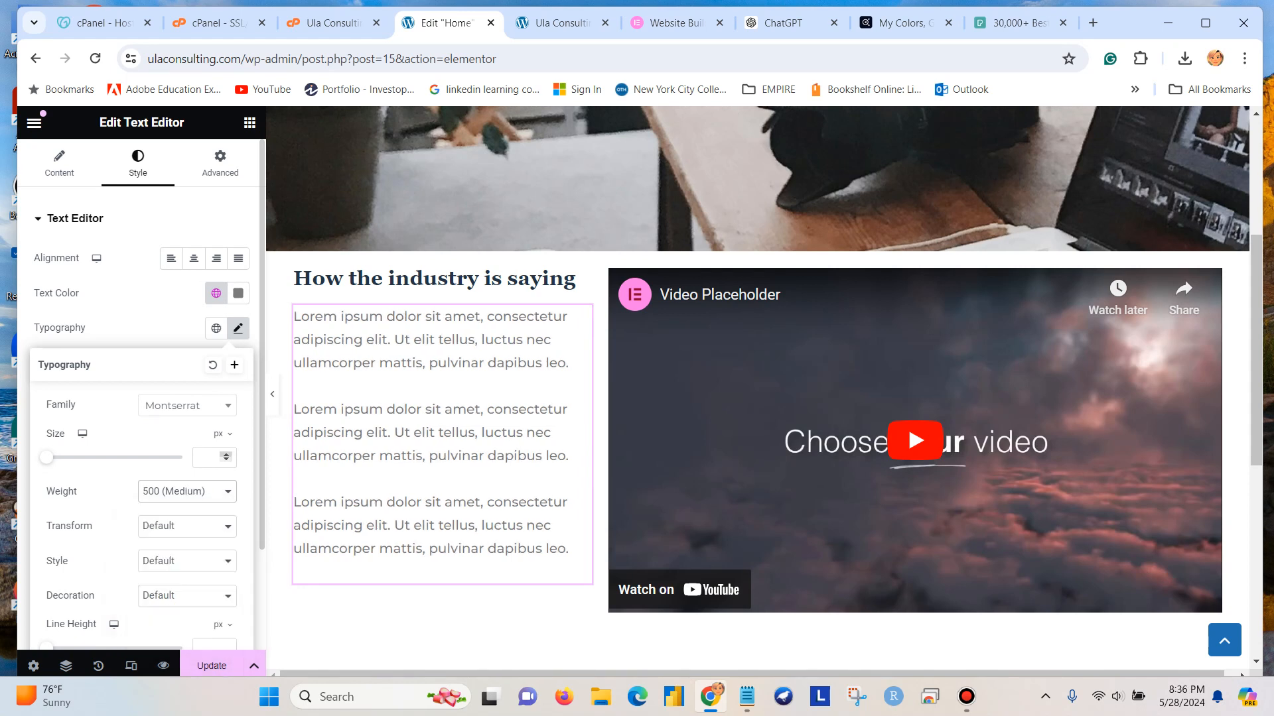
pyautogui.write('20')
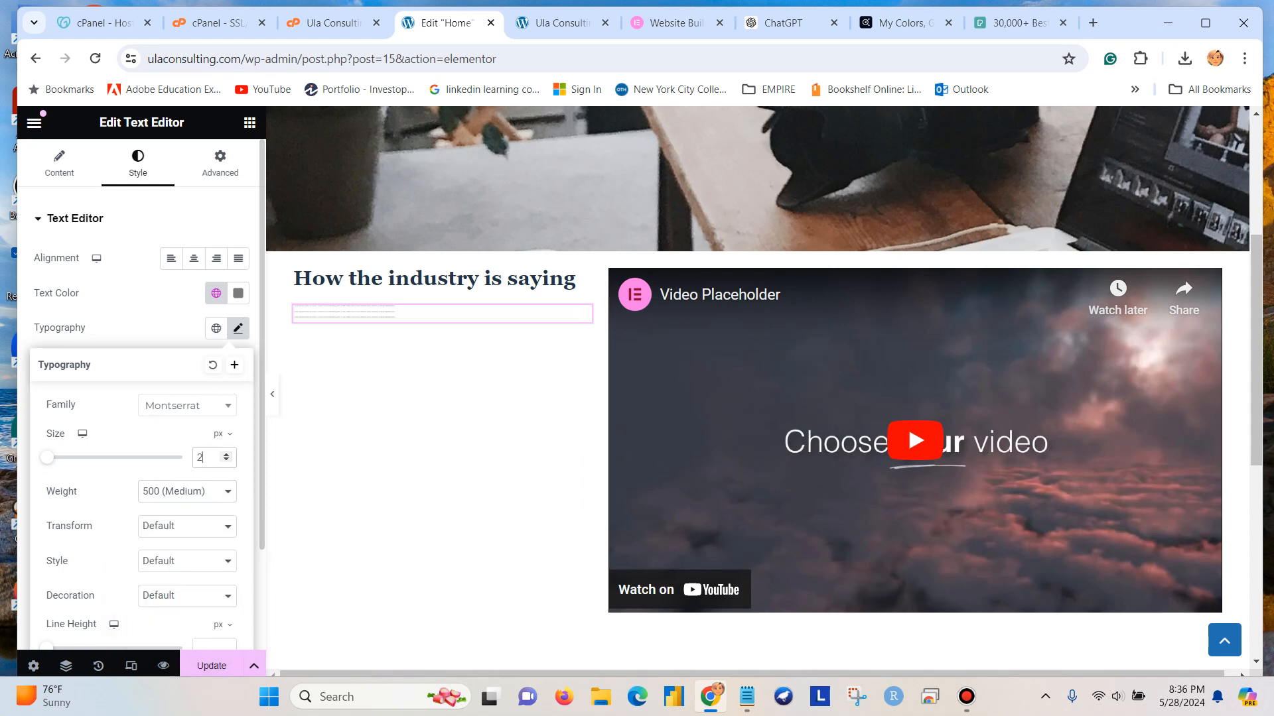
pyautogui.press('Down')
pyautogui.press('Down')
pyautogui.press('Down')
pyautogui.press('Down')
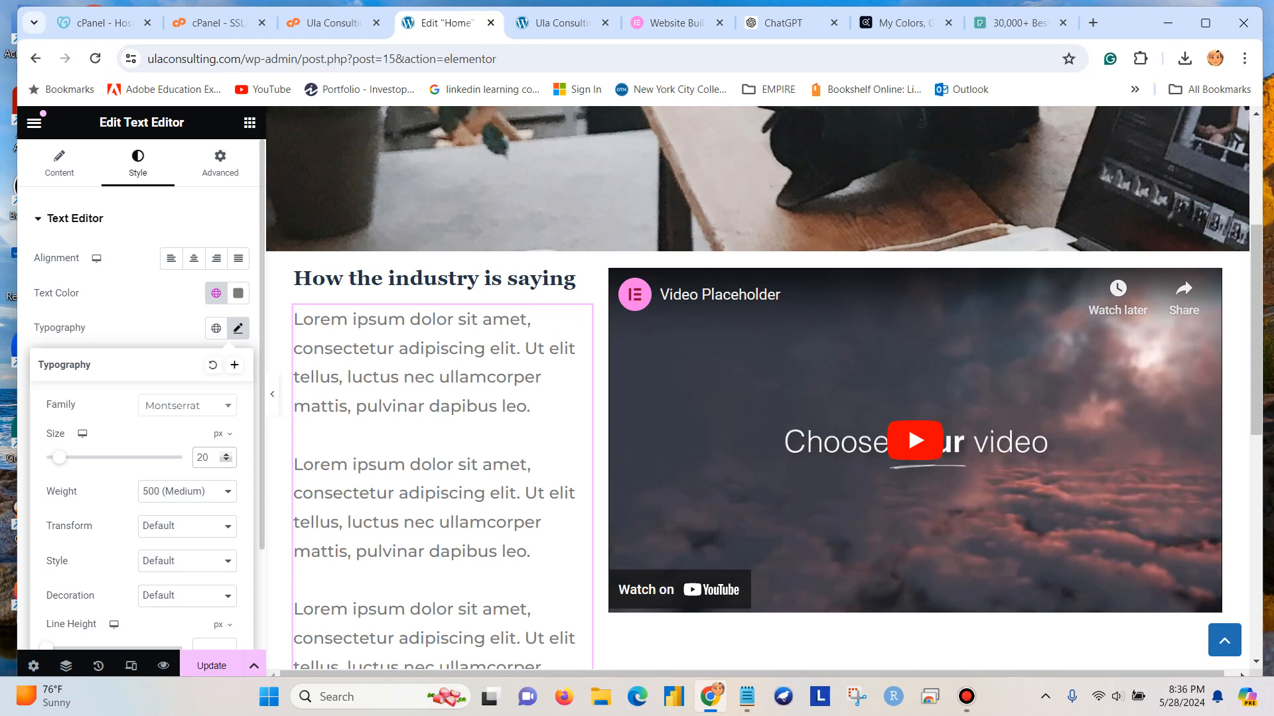
pyautogui.press('Down')
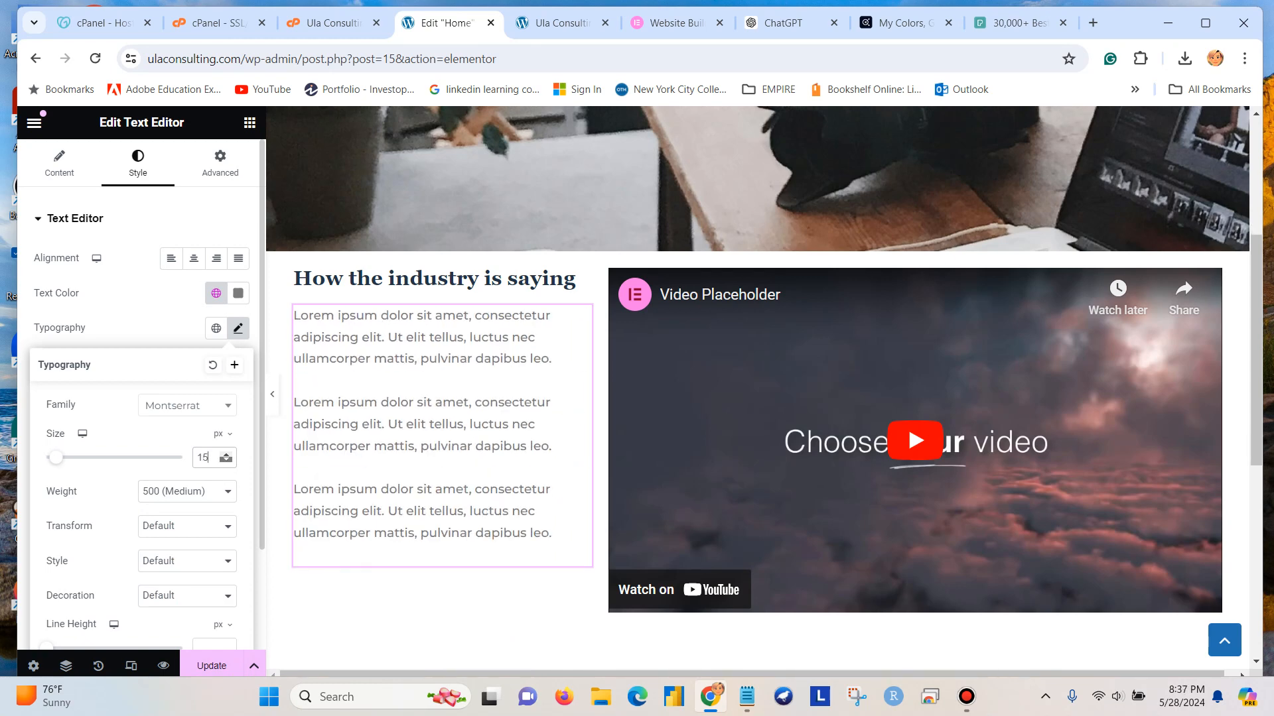
pyautogui.hotkey('ctrl', 's')
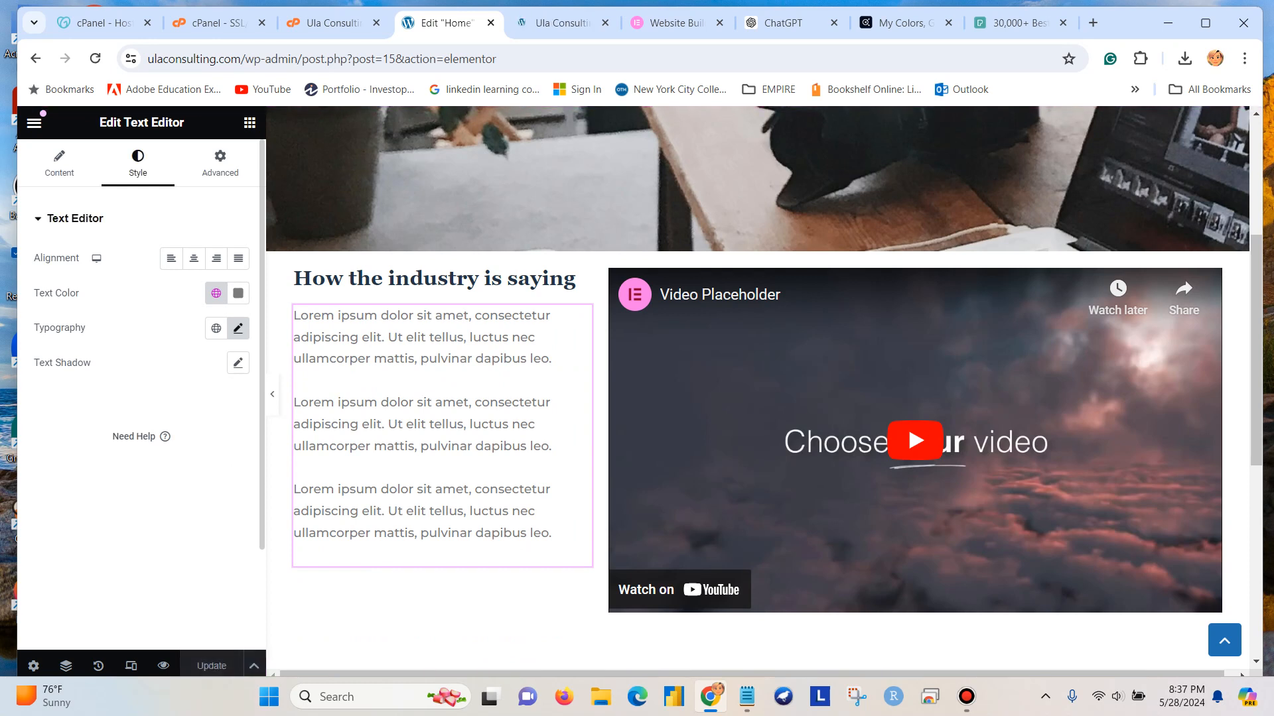
# Change the Lorem ipsum text's font weight to 600 (Semi Bold) and update the page.
pyautogui.click(238, 328)
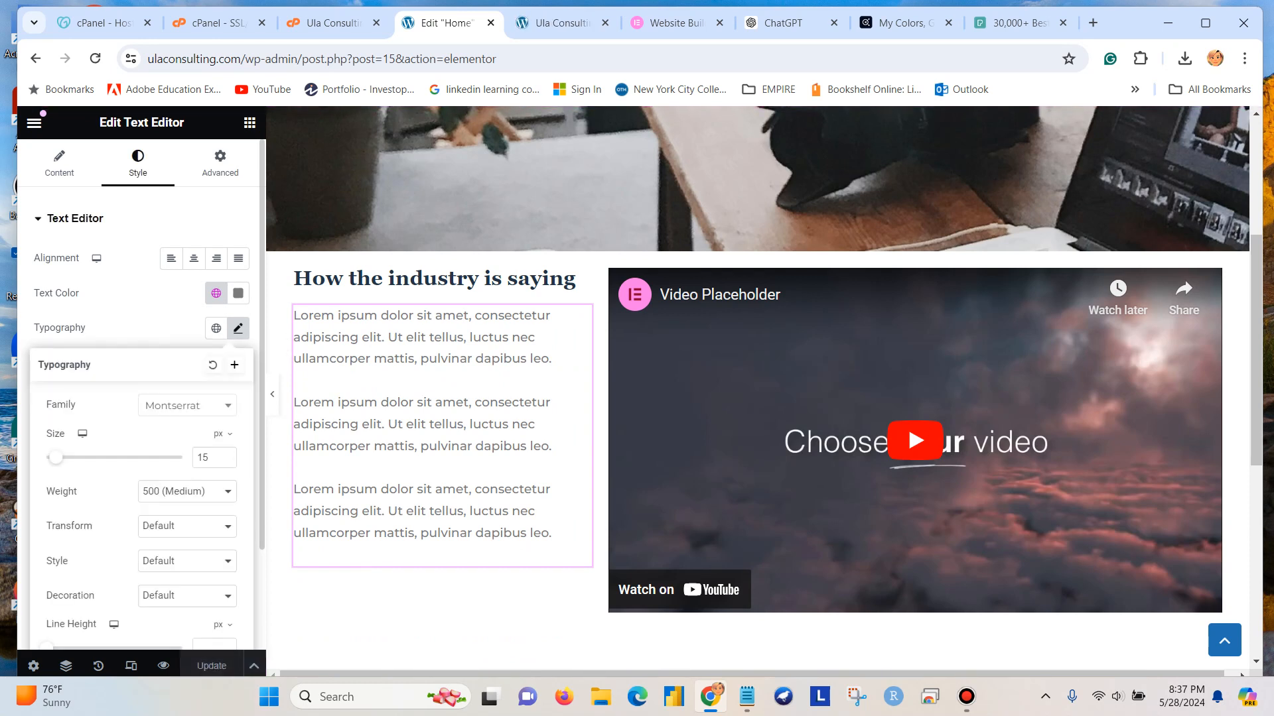
pyautogui.click(187, 492)
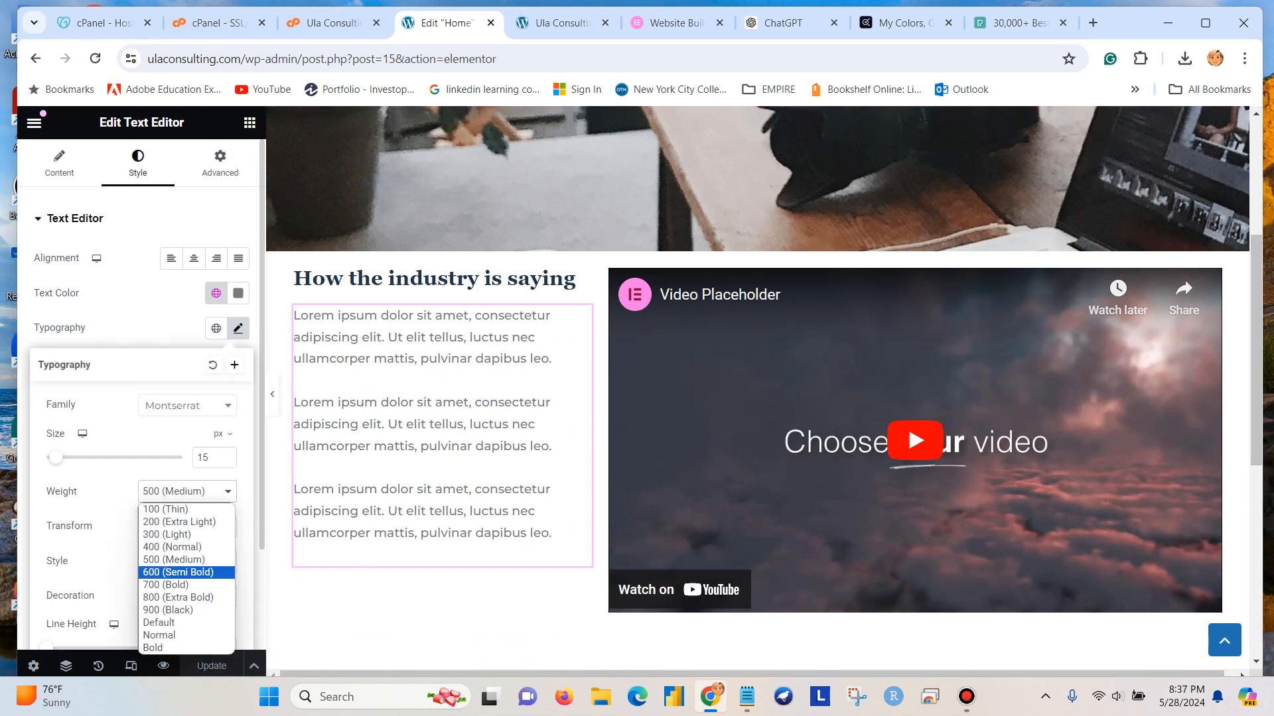
pyautogui.click(177, 573)
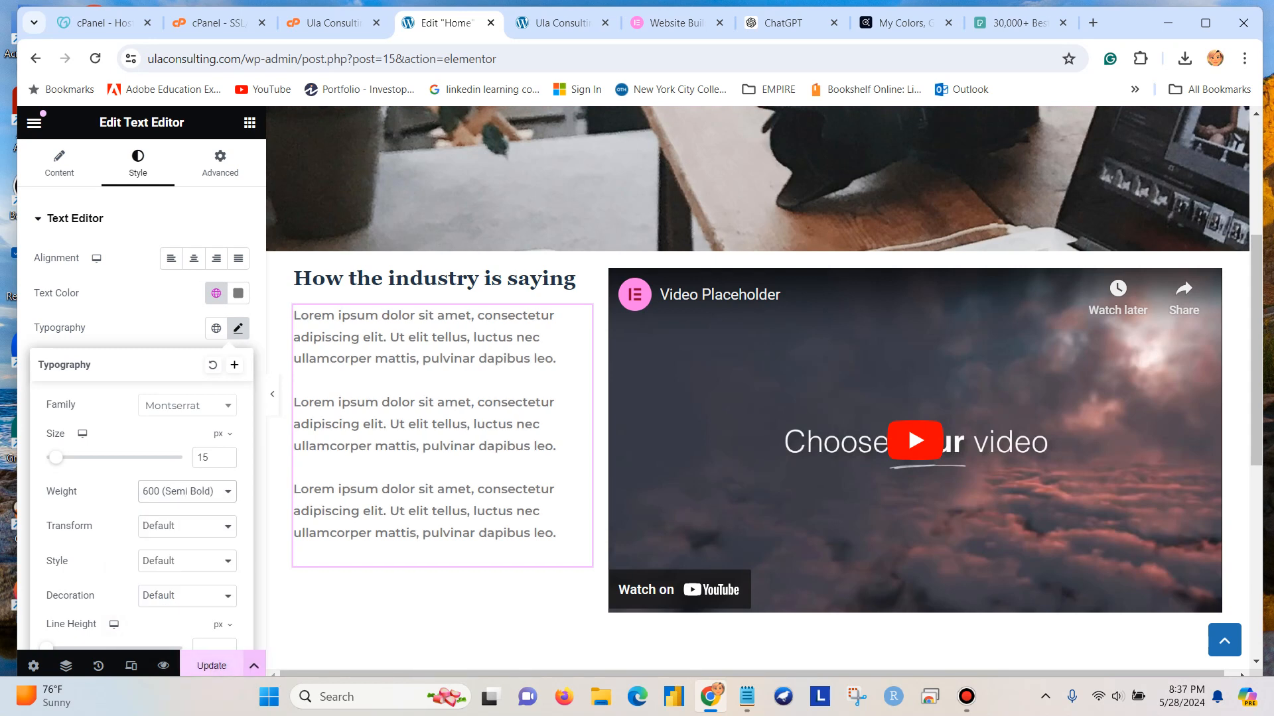
pyautogui.click(211, 666)
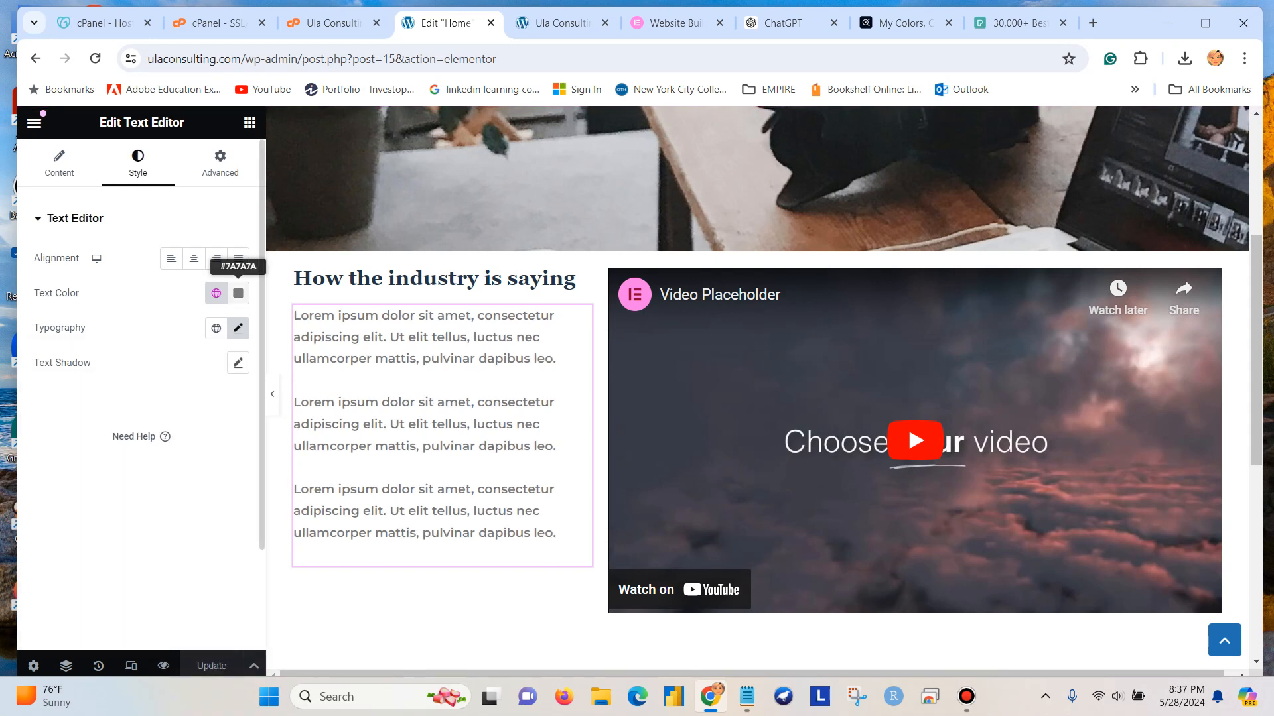
# Open the Lorem ipsum text's color setting and copy the H2 color code 223447 from the Notepad notes.
pyautogui.click(238, 292)
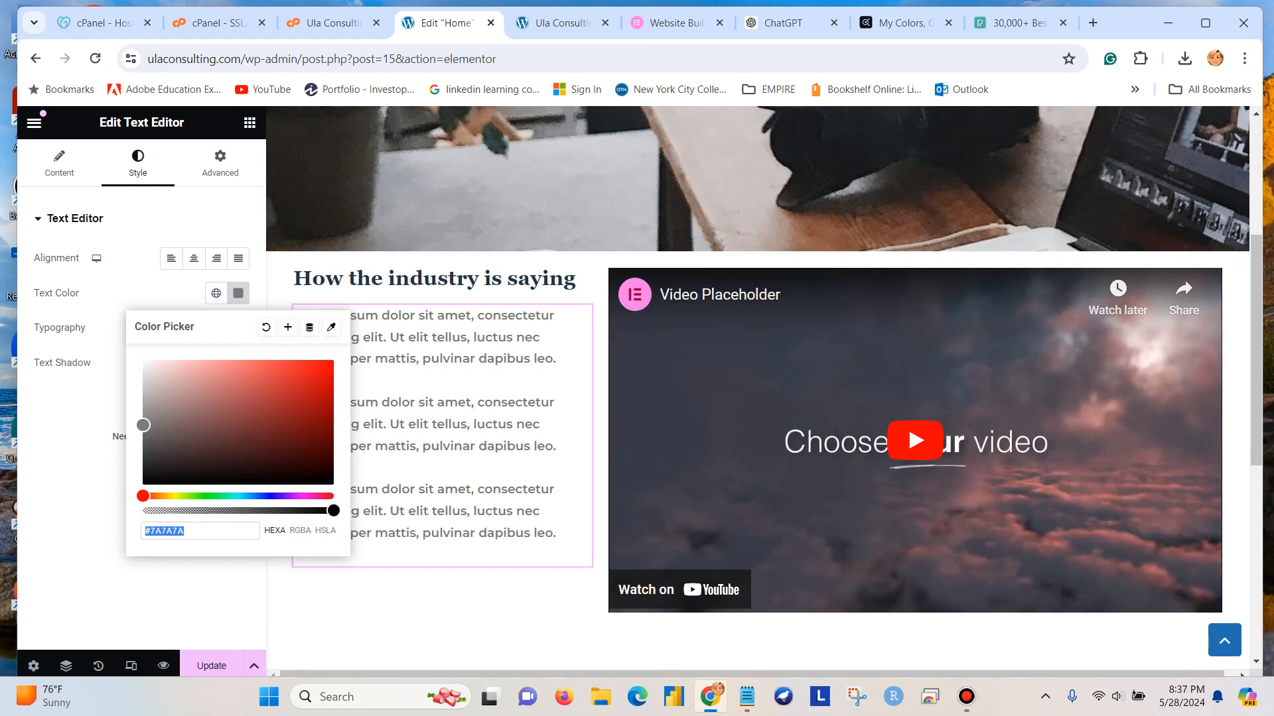
pyautogui.click(186, 530)
pyautogui.moveTo(185, 531); pyautogui.dragTo(150, 530)
pyautogui.hotkey('ctrl', 'v')
pyautogui.hotkey('ctrl', 'z')
pyautogui.click(747, 697)
pyautogui.click(497, 432)
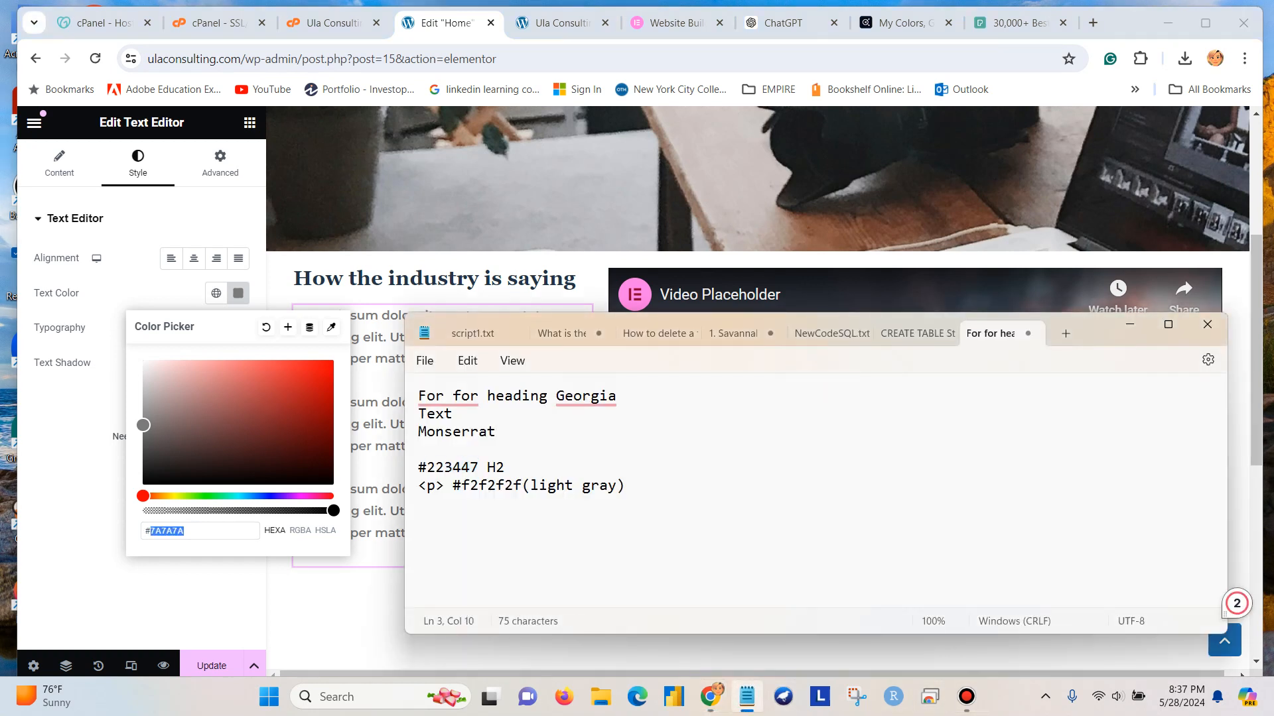
pyautogui.moveTo(478, 467); pyautogui.dragTo(426, 467)
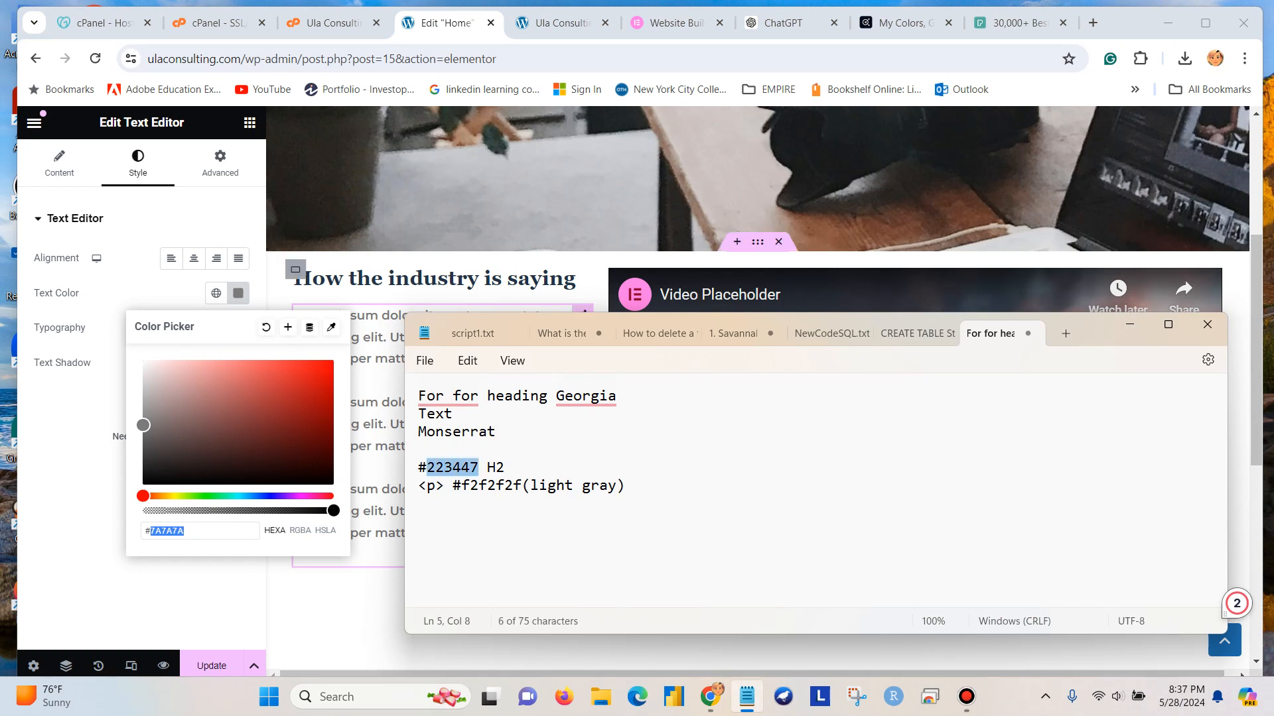
# Apply #223447 as the text color of the Lorem ipsum text block and save the page.
pyautogui.click(189, 530)
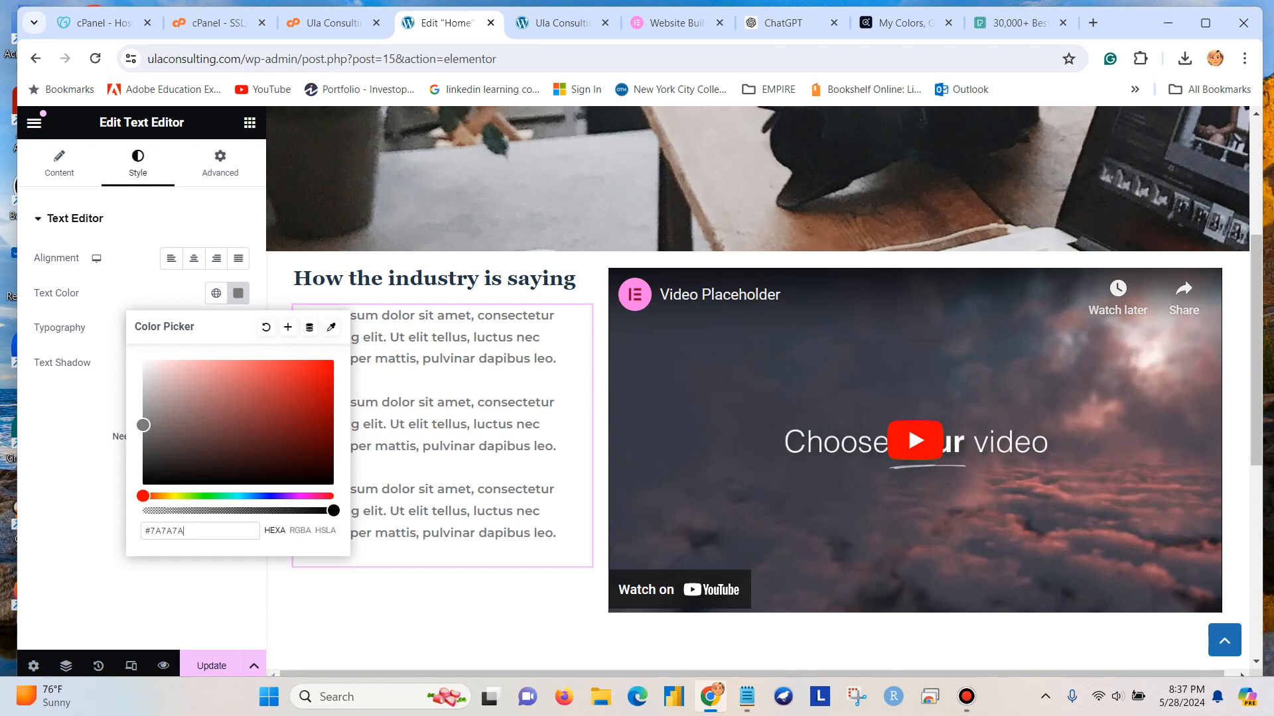
pyautogui.hotkey('shift', 'Home')
pyautogui.hotkey('shift', 'Right')
pyautogui.hotkey('shift', 'Right')
pyautogui.hotkey('shift', 'Left')
pyautogui.hotkey('ctrl', 'v')
pyautogui.hotkey('ctrl', 's')
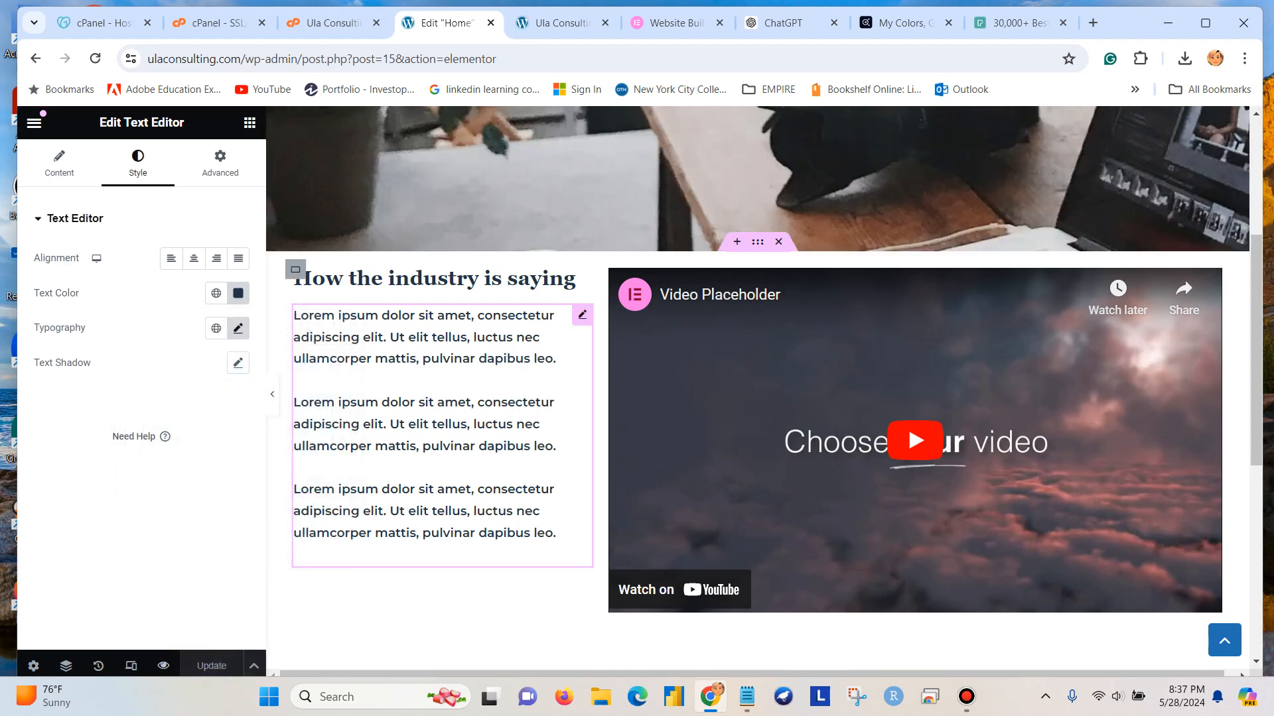
# Preview the home page and examine its banner, heading, text, video and footer.
pyautogui.click(163, 666)
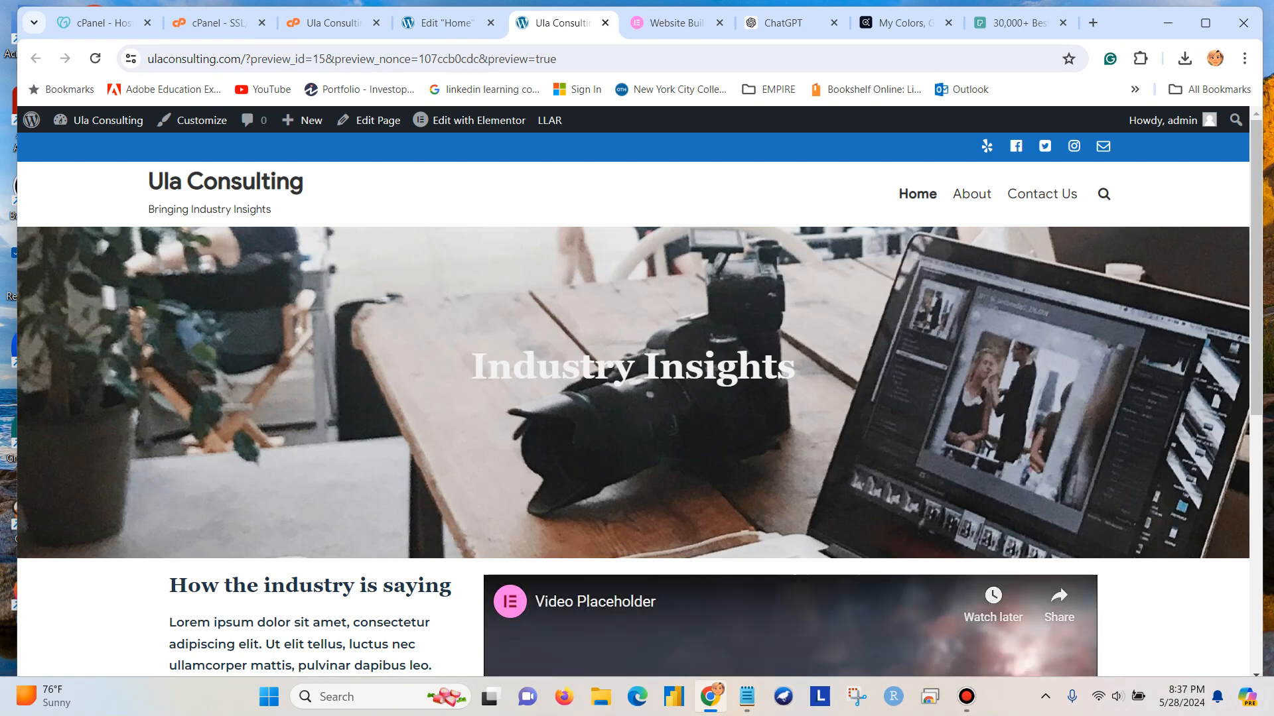
pyautogui.scroll(-4, 637, 398)
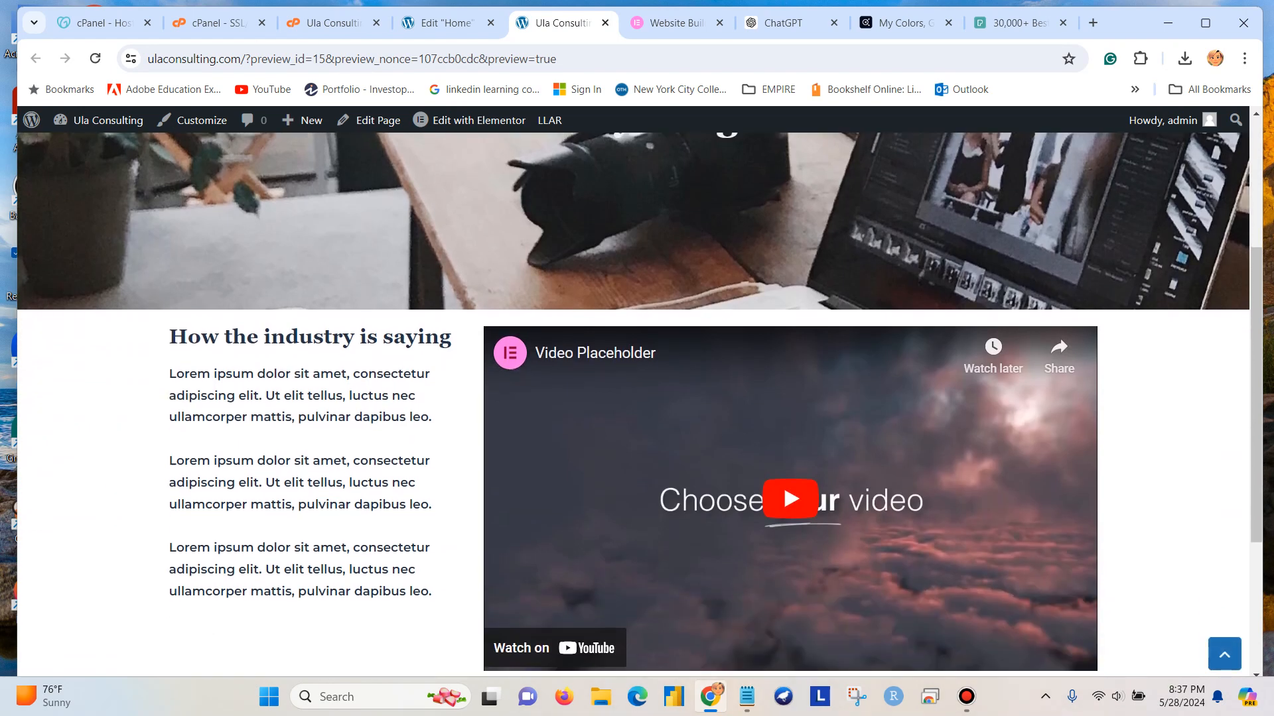
pyautogui.scroll(-1, 637, 398)
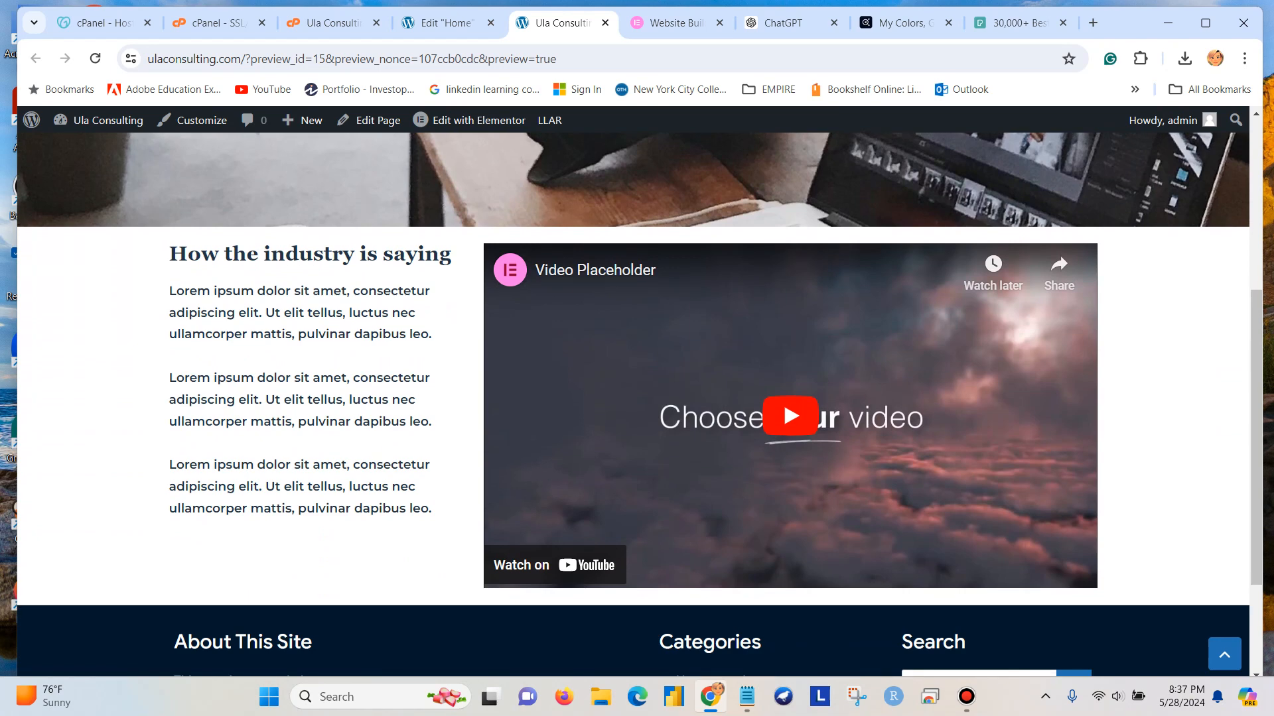
pyautogui.scroll(-2, 637, 398)
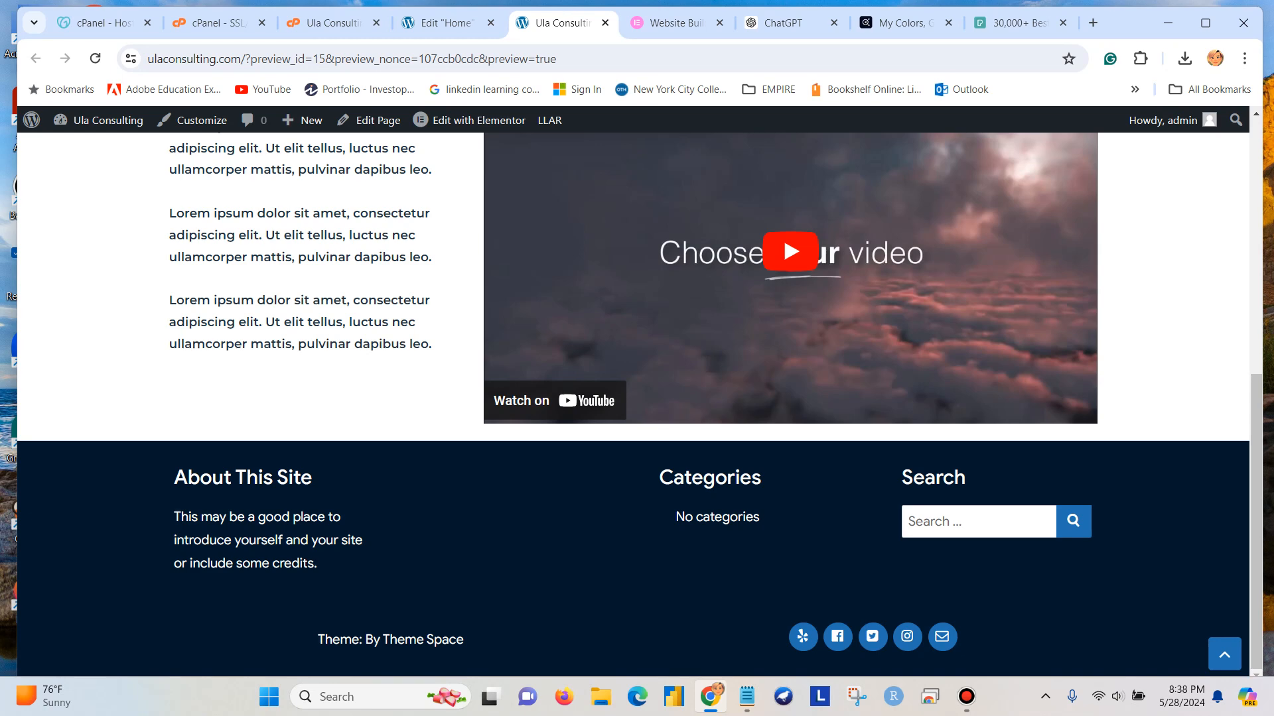
pyautogui.scroll(3, 632, 398)
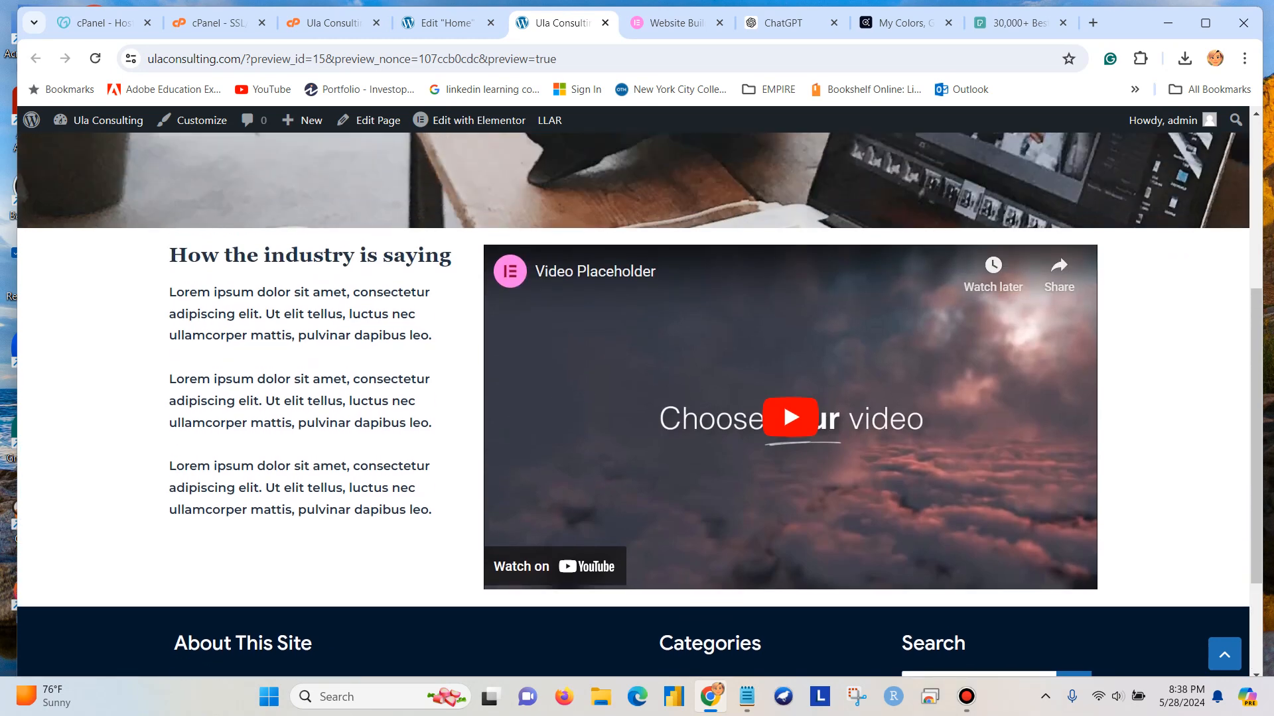
pyautogui.scroll(5, 633, 398)
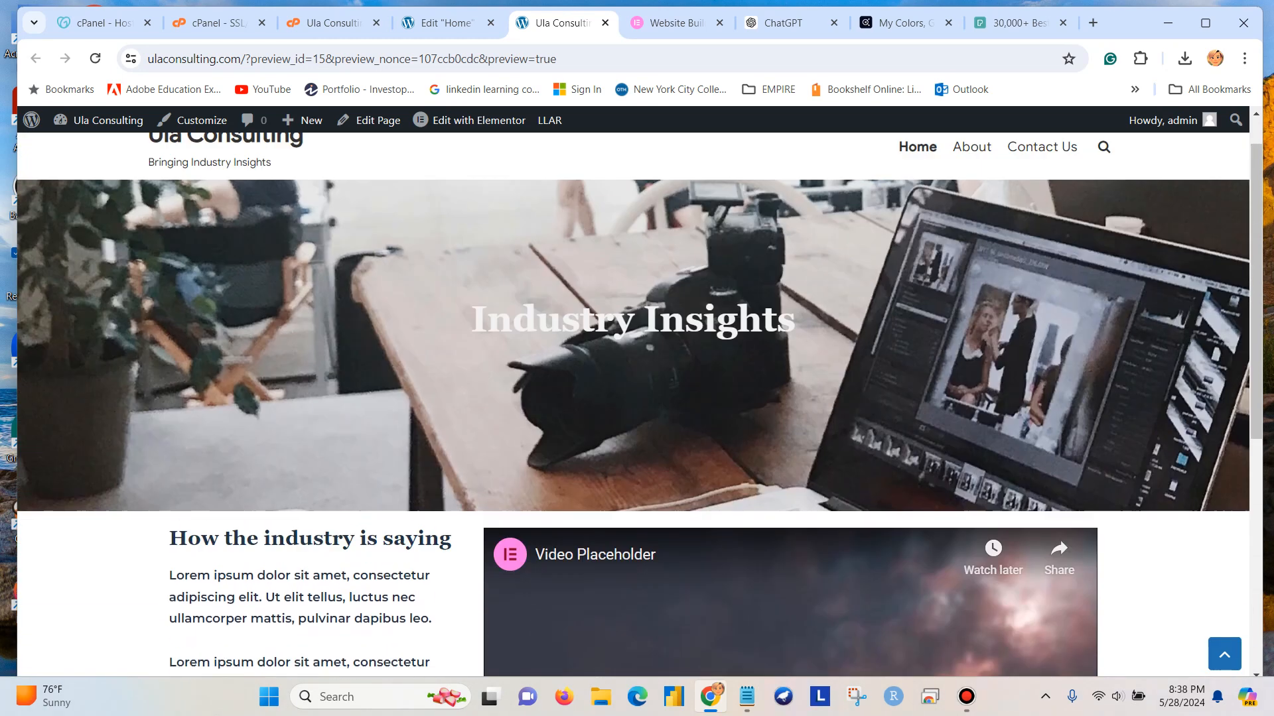
pyautogui.scroll(-3, 633, 398)
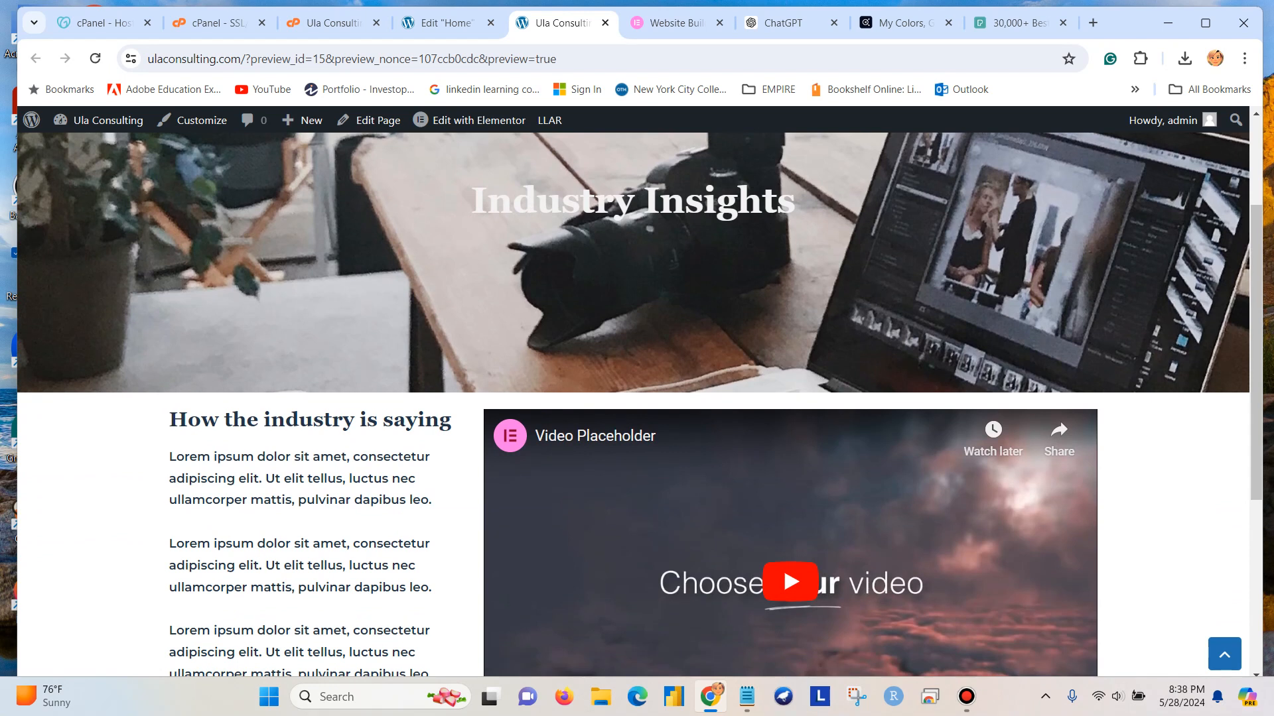
pyautogui.scroll(-1, 637, 398)
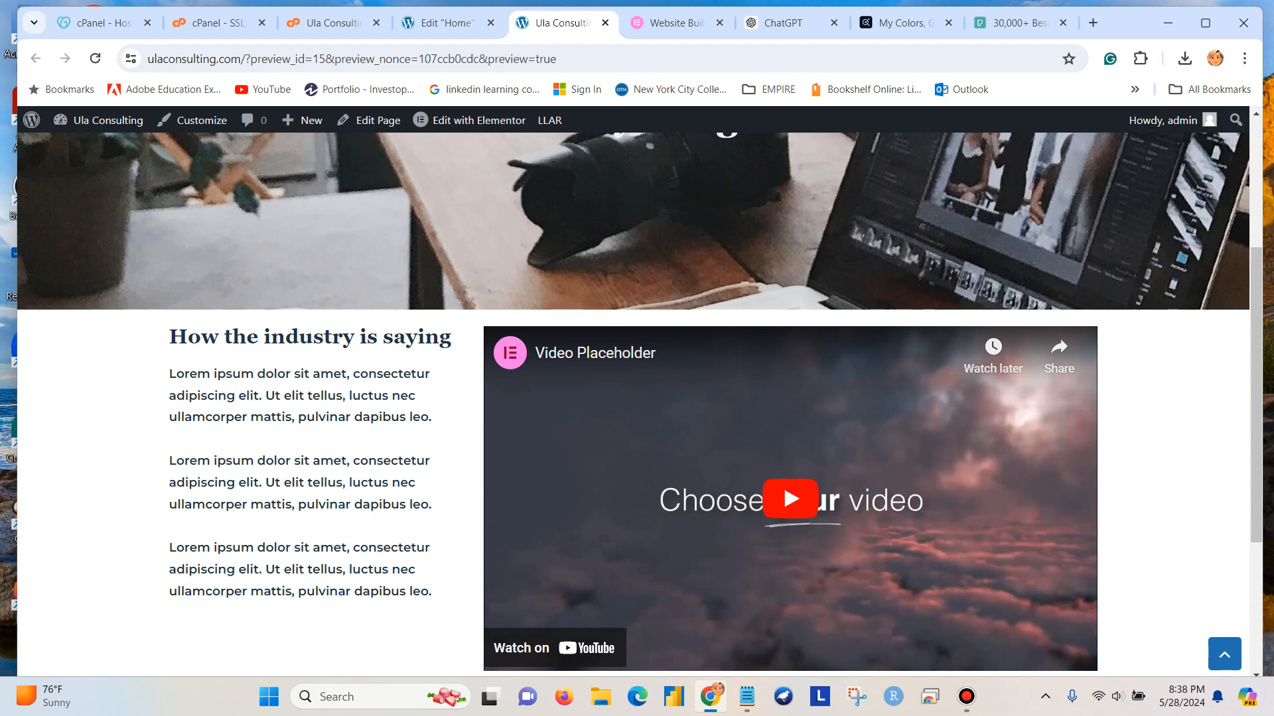
pyautogui.scroll(-3, 636, 398)
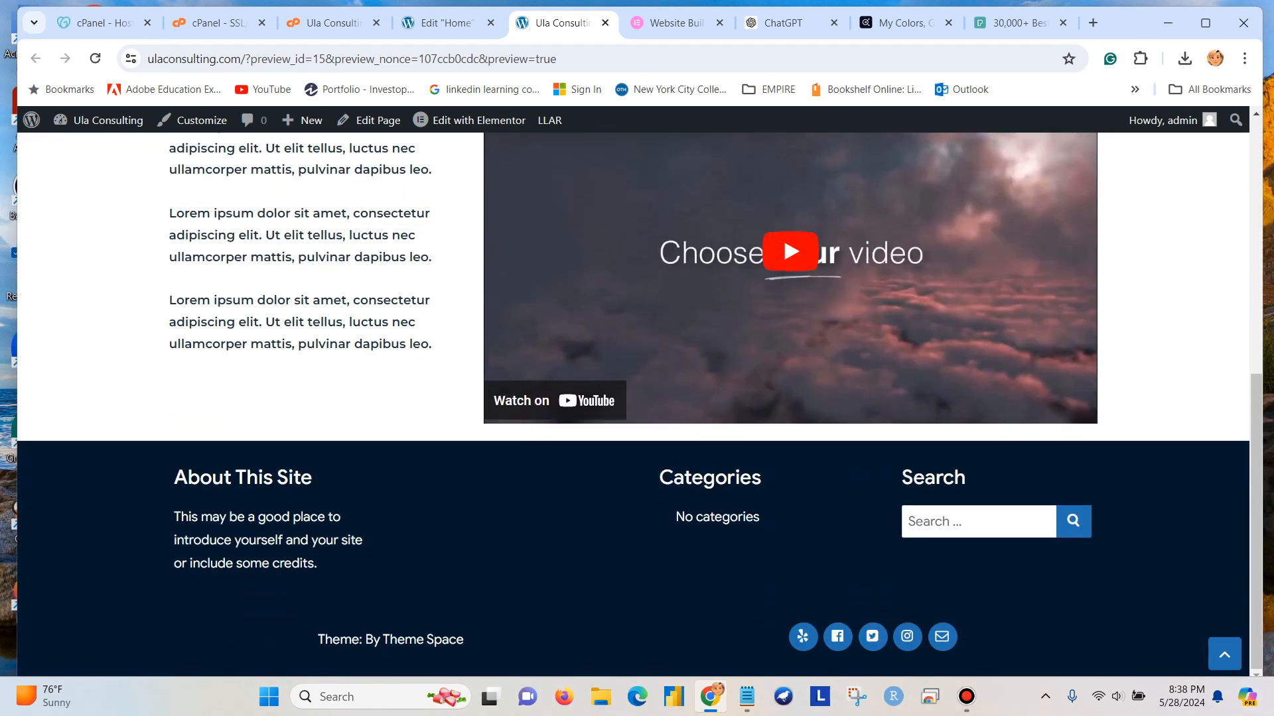